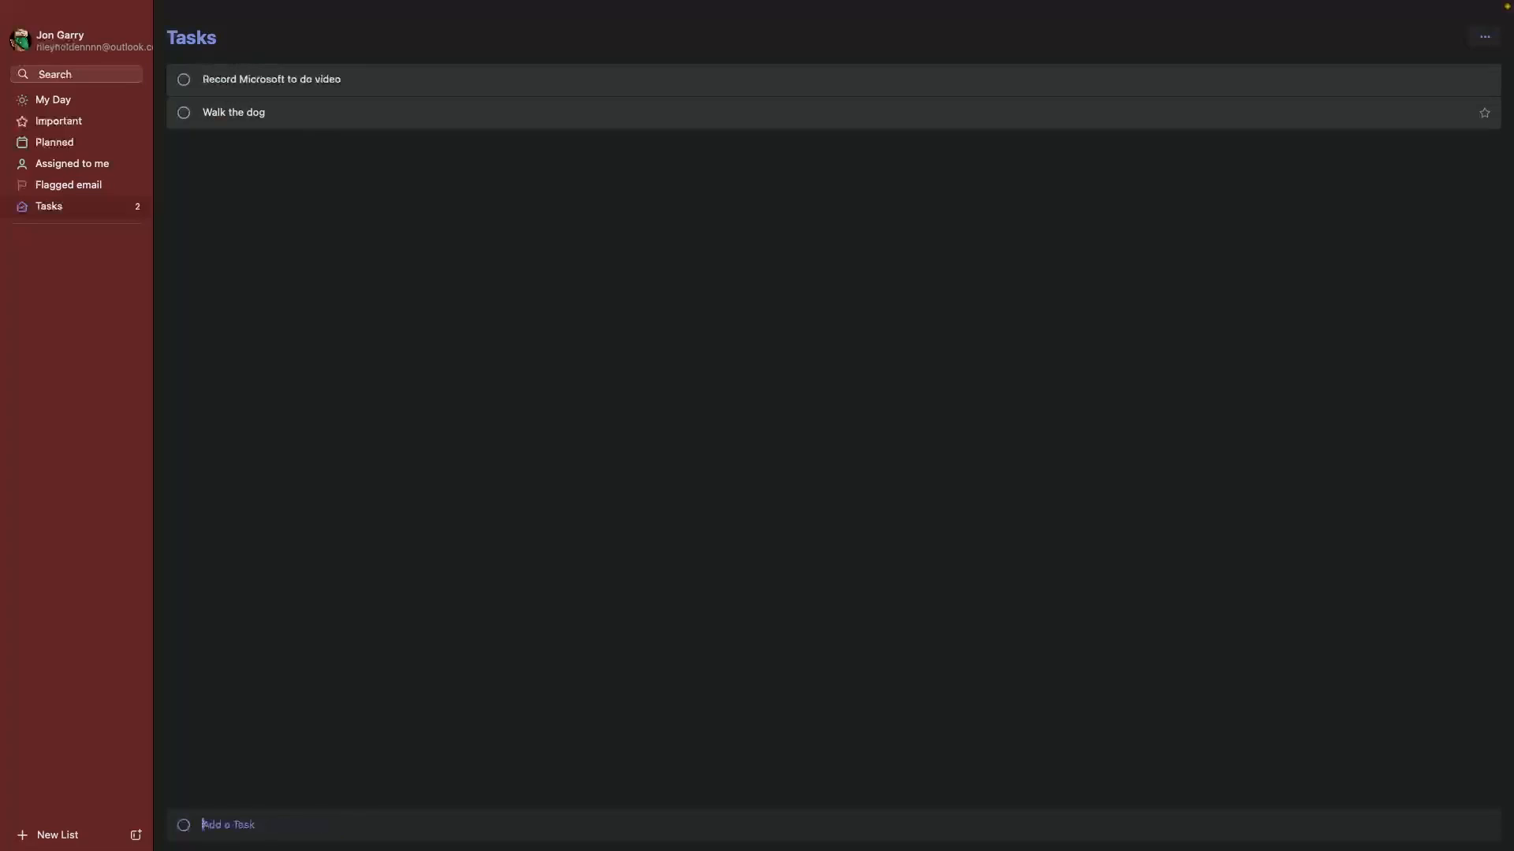
# Open the reminder options for the Record Loom tutorial task and set Go to the gym to repeat weekly.
pyautogui.moveTo(260, 79); pyautogui.dragTo(84, 239)
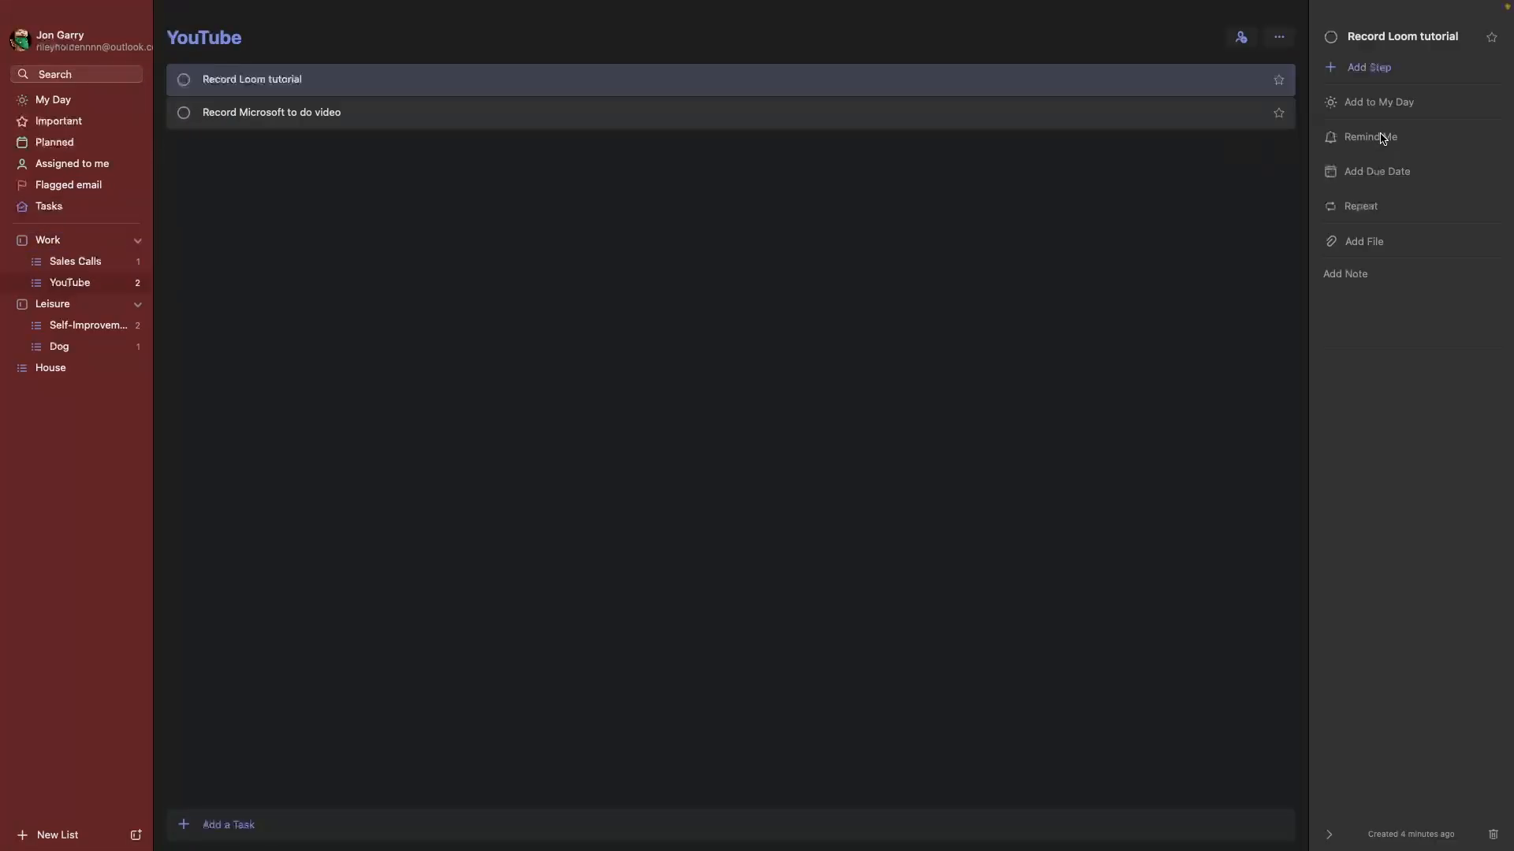
pyautogui.click(1382, 137)
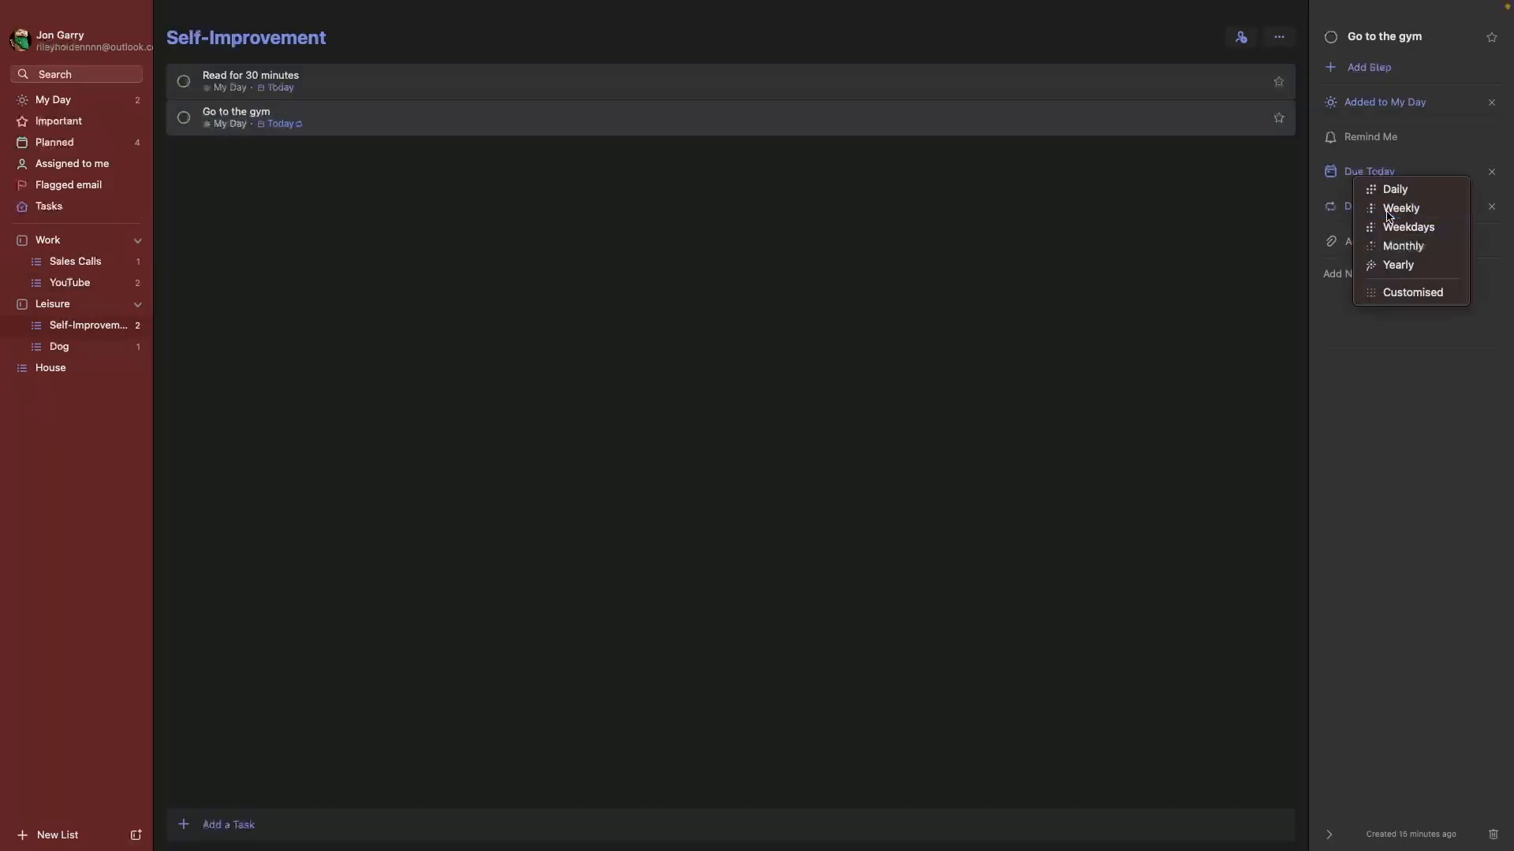
pyautogui.click(1393, 208)
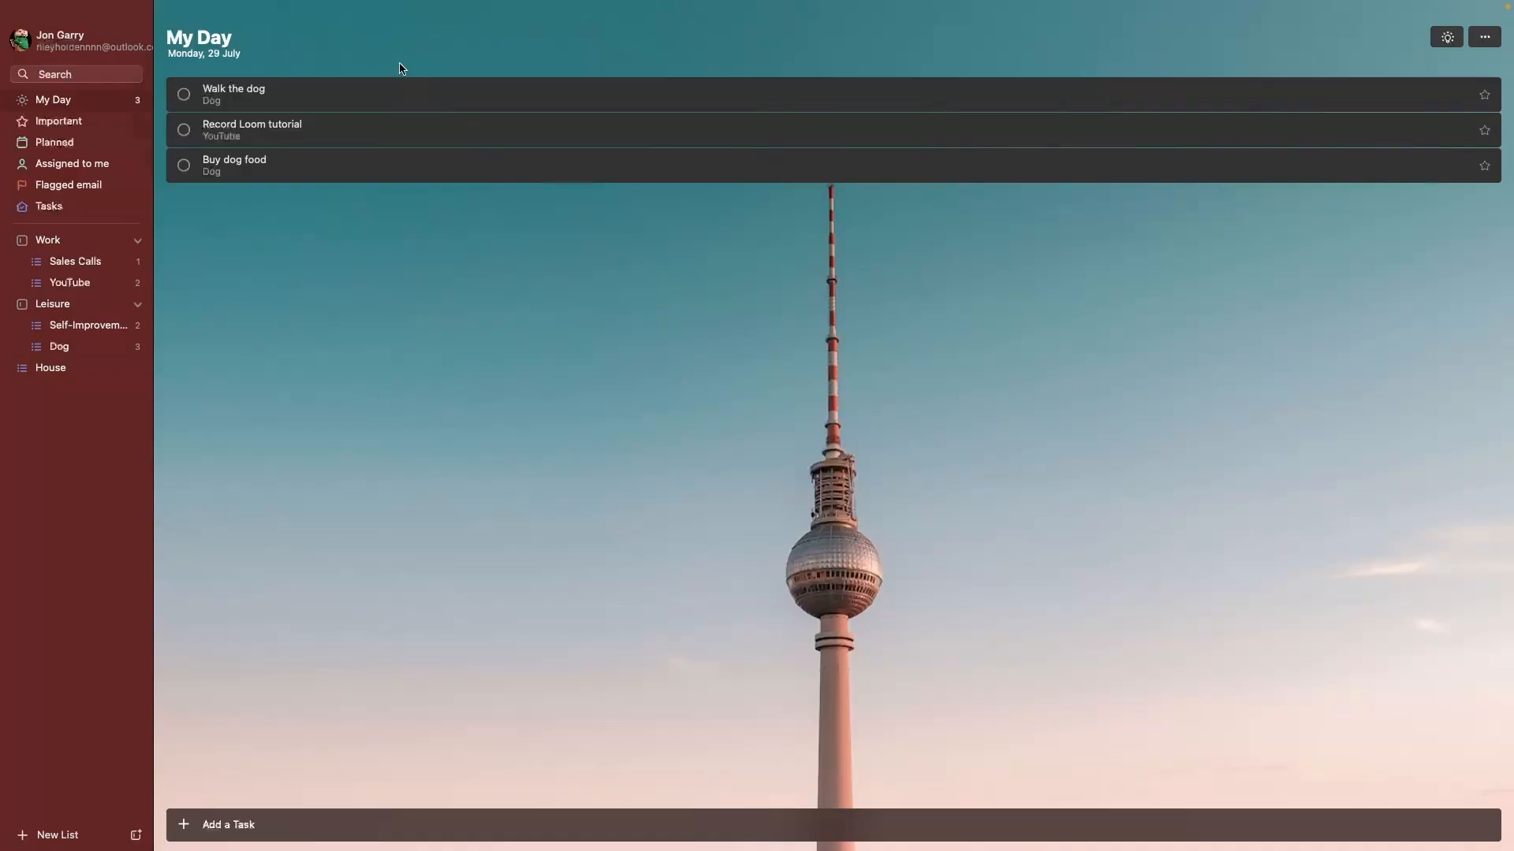
# Mark the Walk the dog, Record Loom tutorial and Buy dog food tasks in My Day as completed.
pyautogui.click(184, 93)
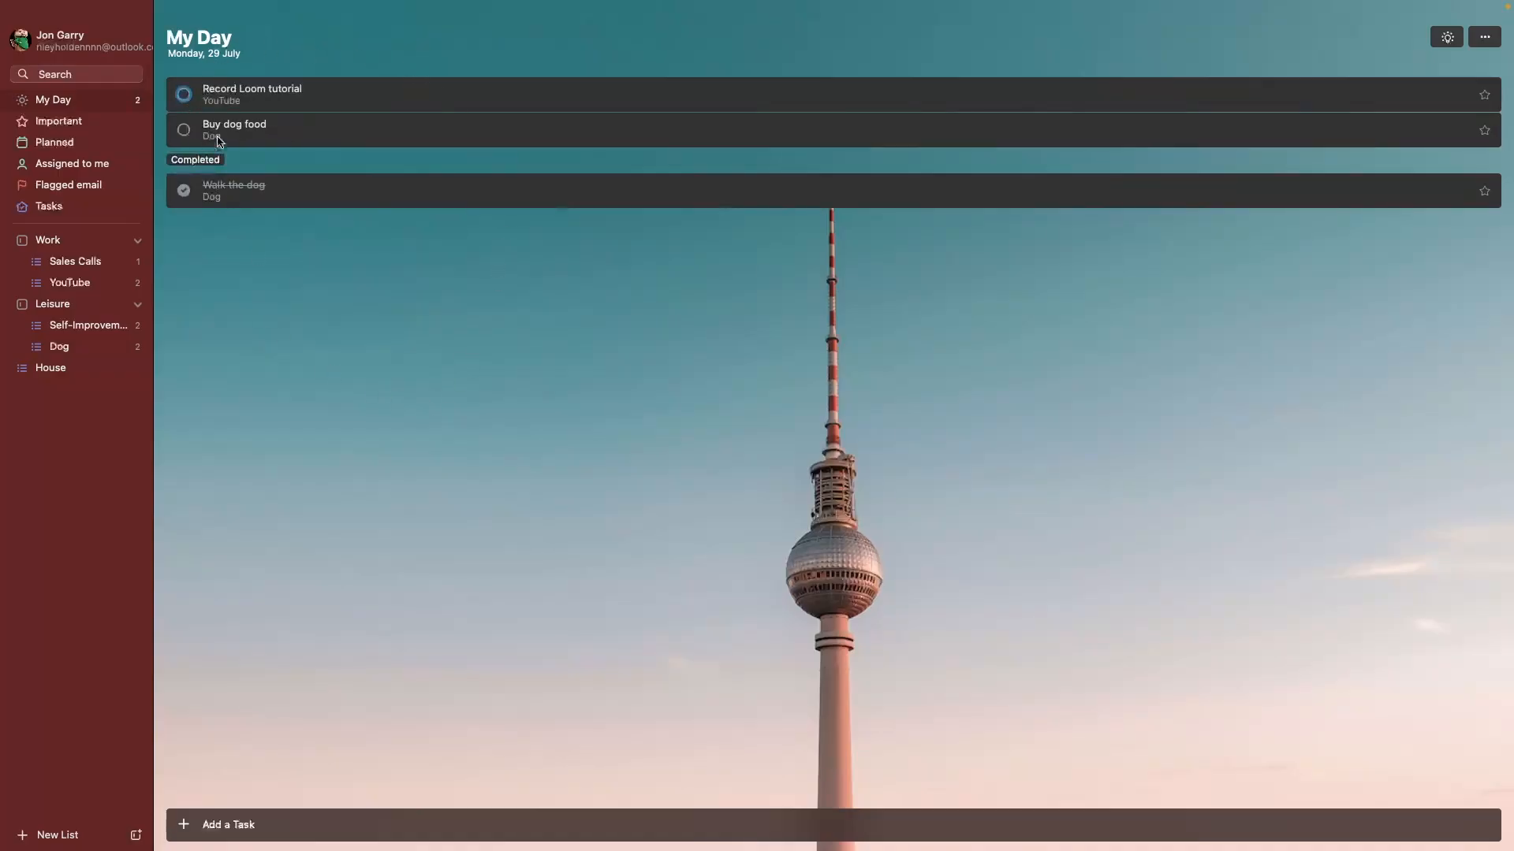
pyautogui.click(184, 94)
pyautogui.click(183, 94)
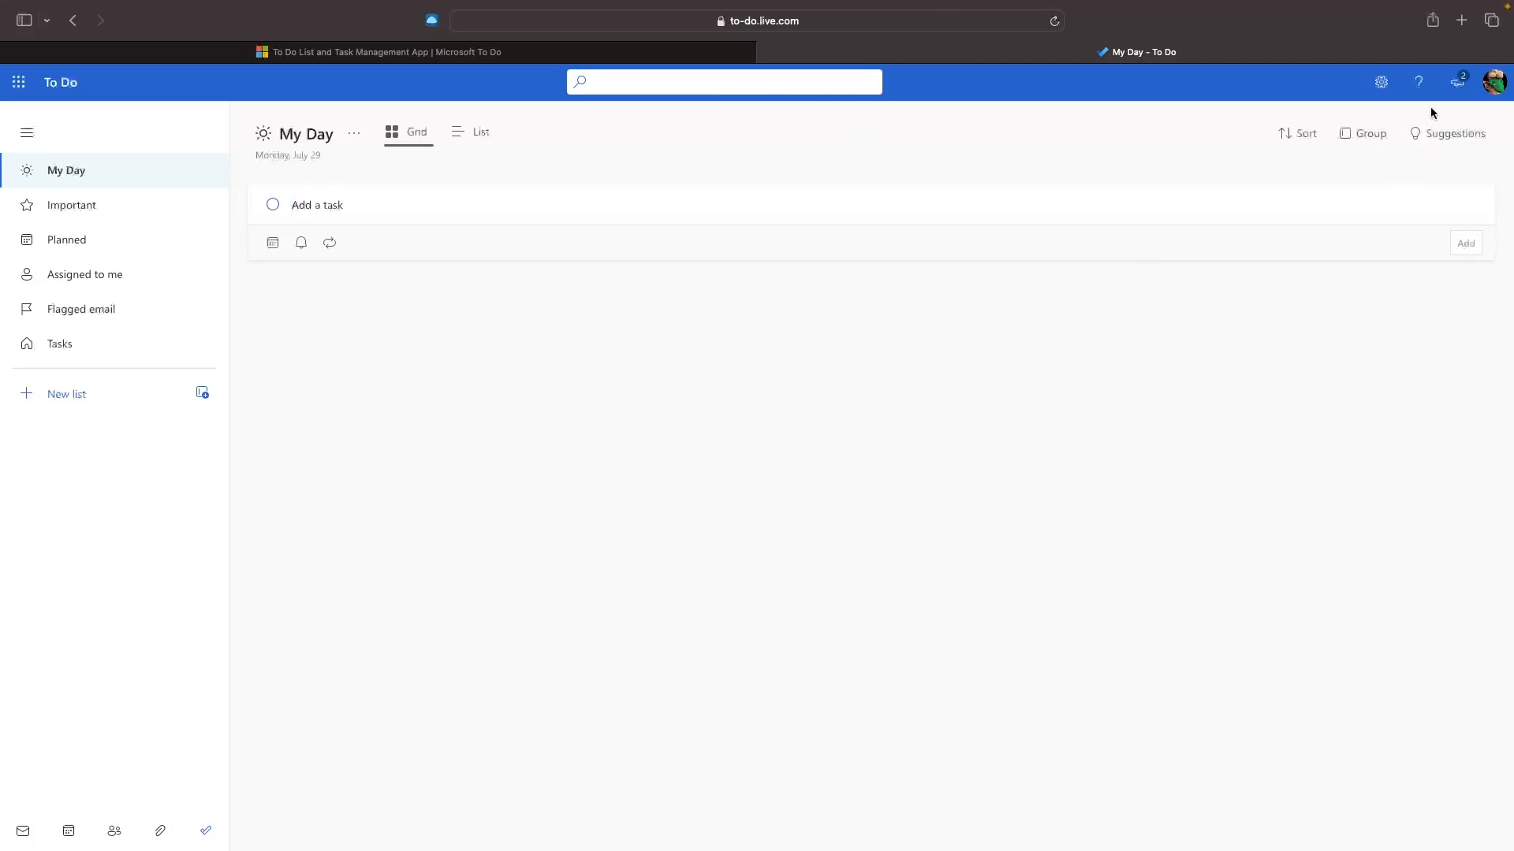
# Search the web for "microsoft todo" in a new browser tab and open the to-do.office.com result.
pyautogui.click(1461, 20)
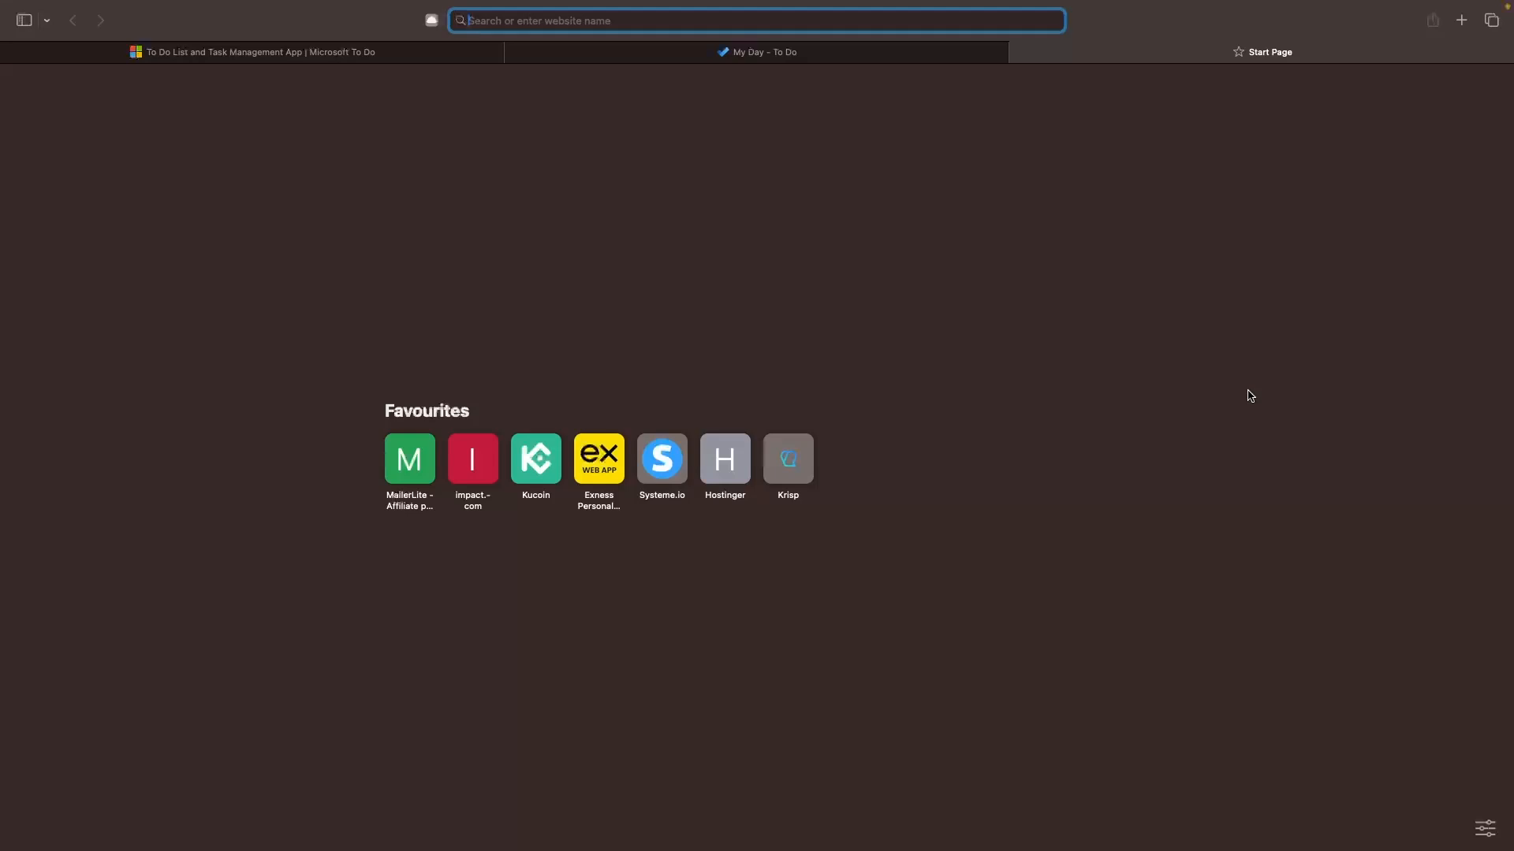
pyautogui.write('microsoft todo')
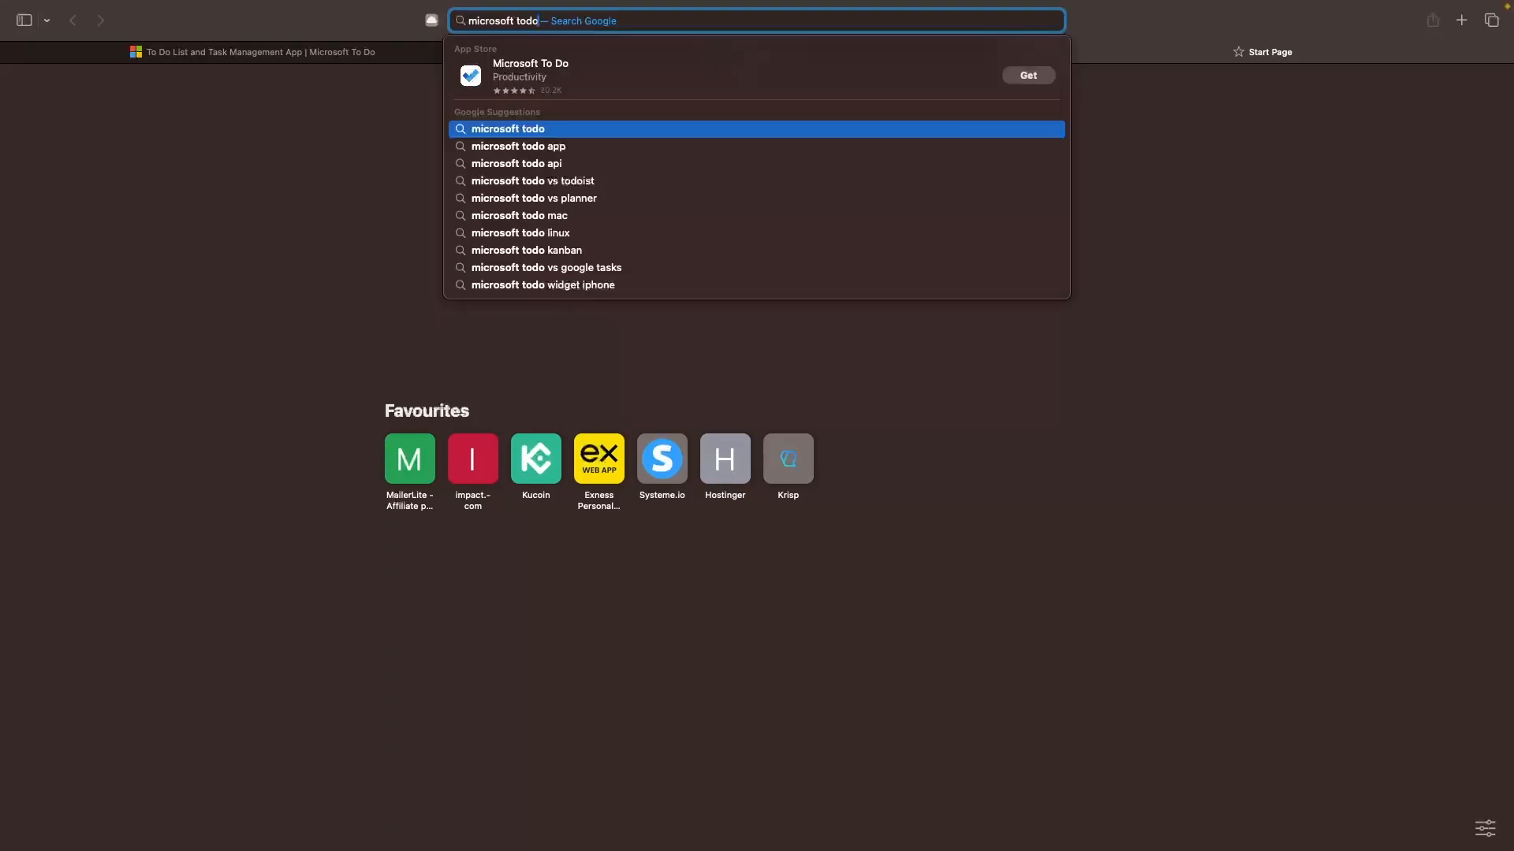
pyautogui.press('Return')
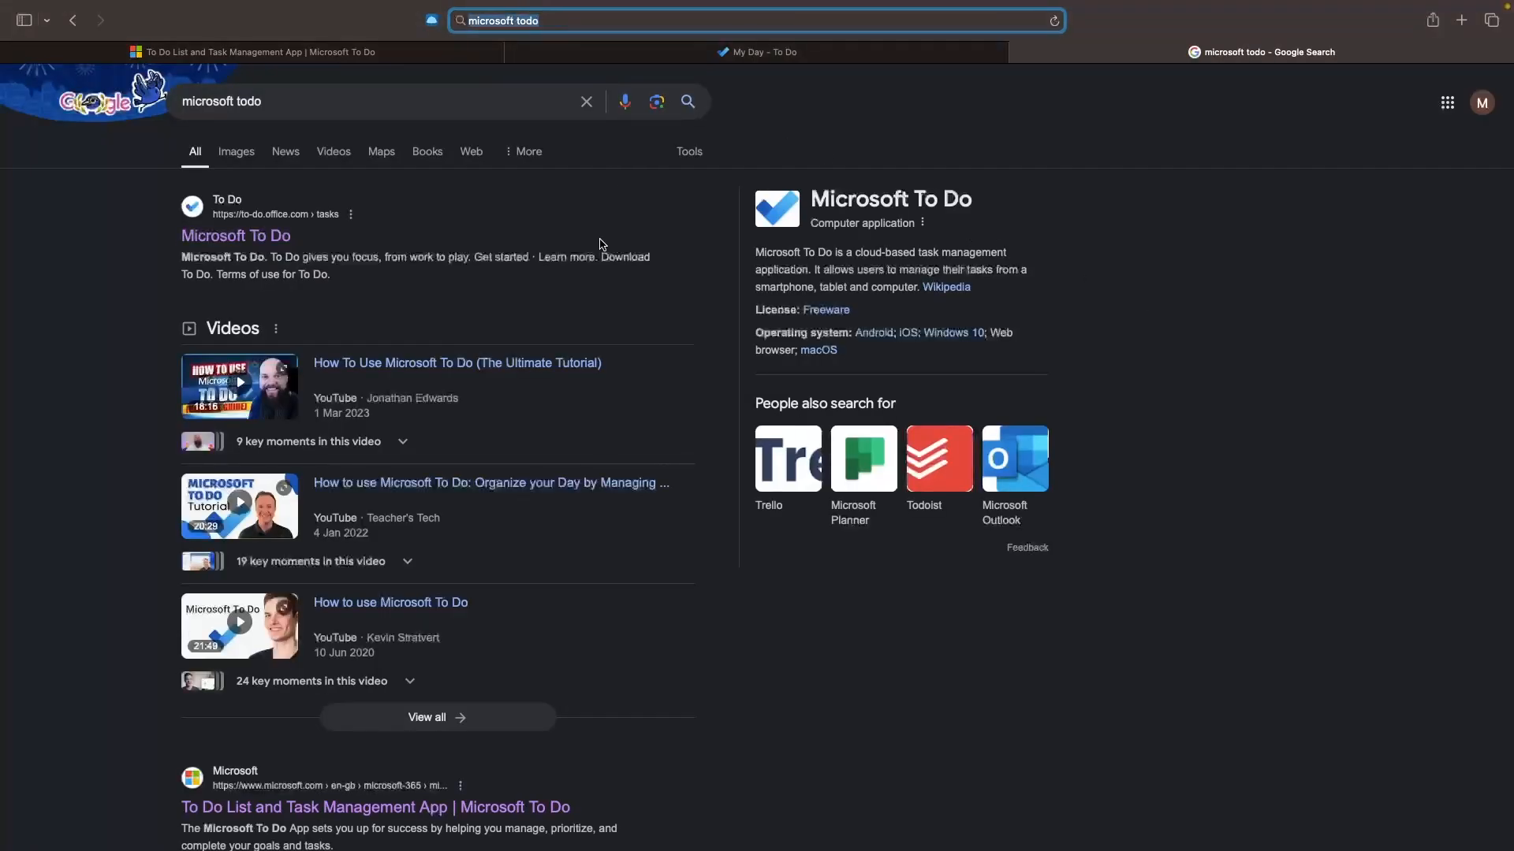
pyautogui.click(225, 236)
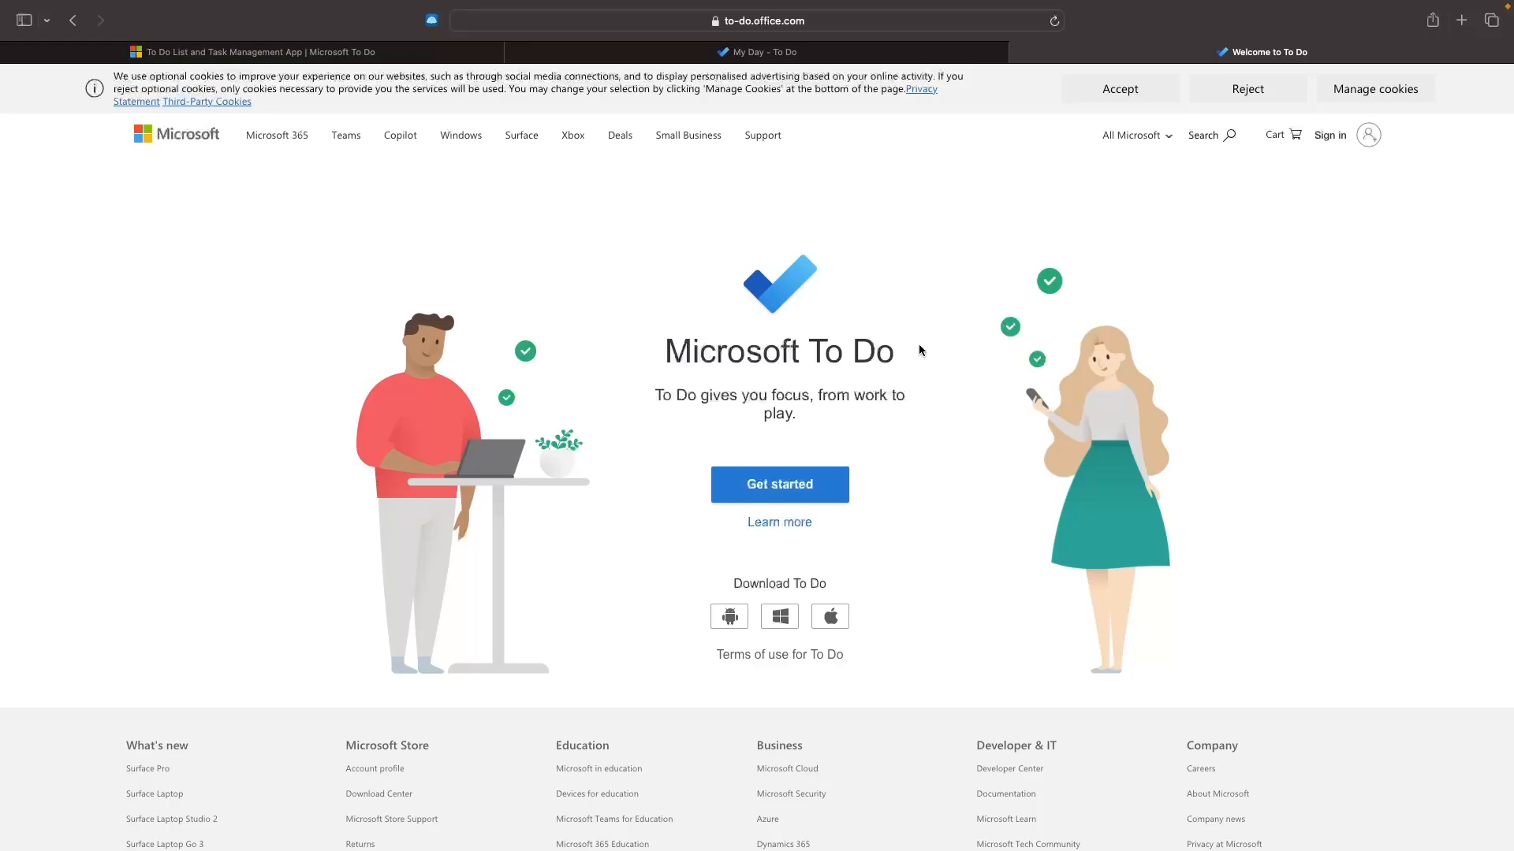
# Get started with Microsoft To Do, choose to use another account and open the account creation form.
pyautogui.click(788, 489)
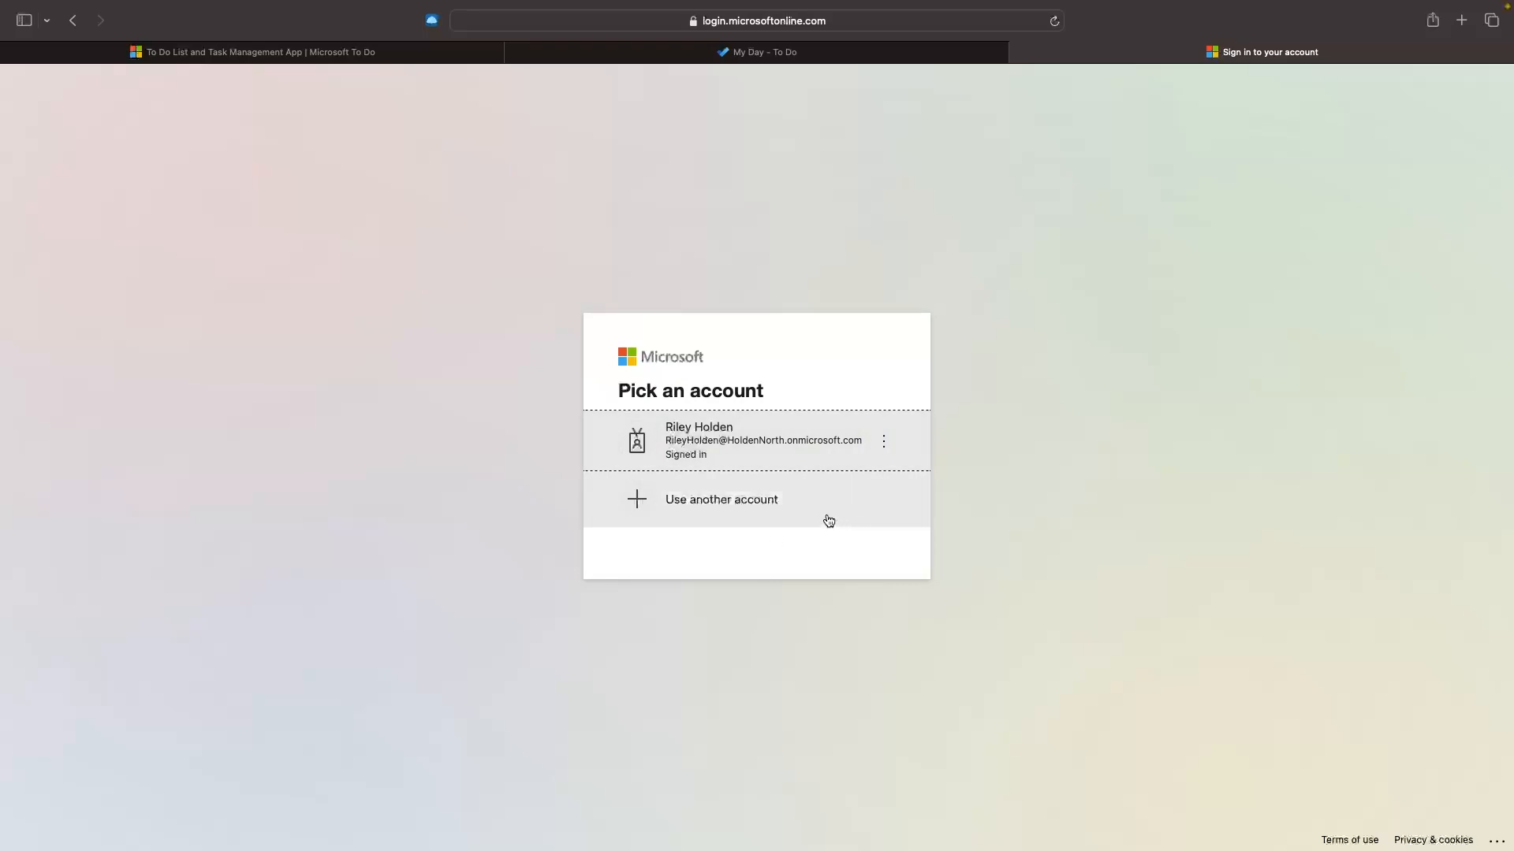
pyautogui.click(771, 509)
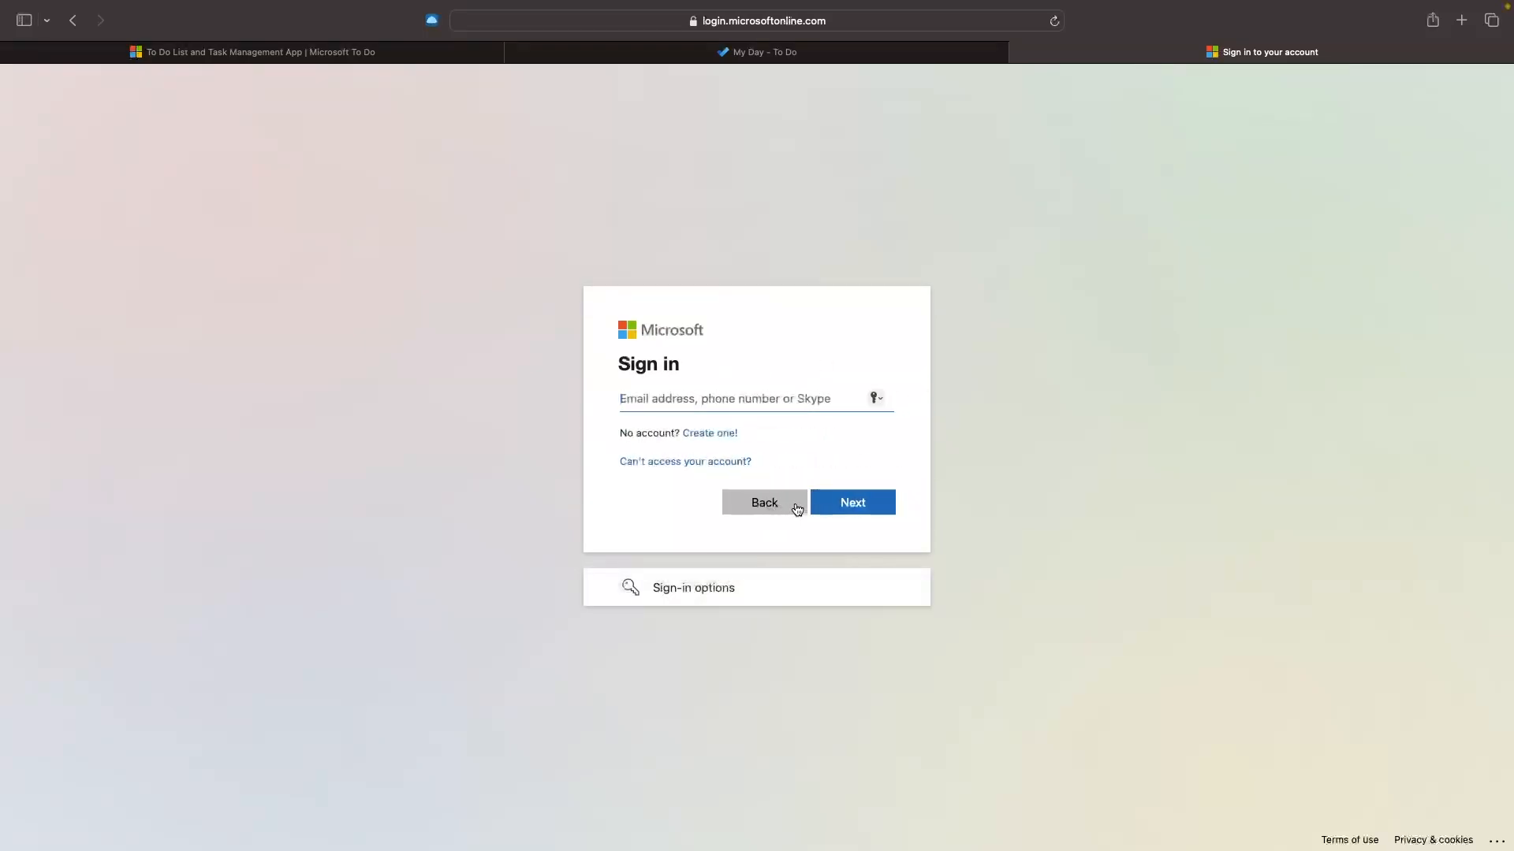
pyautogui.click(732, 439)
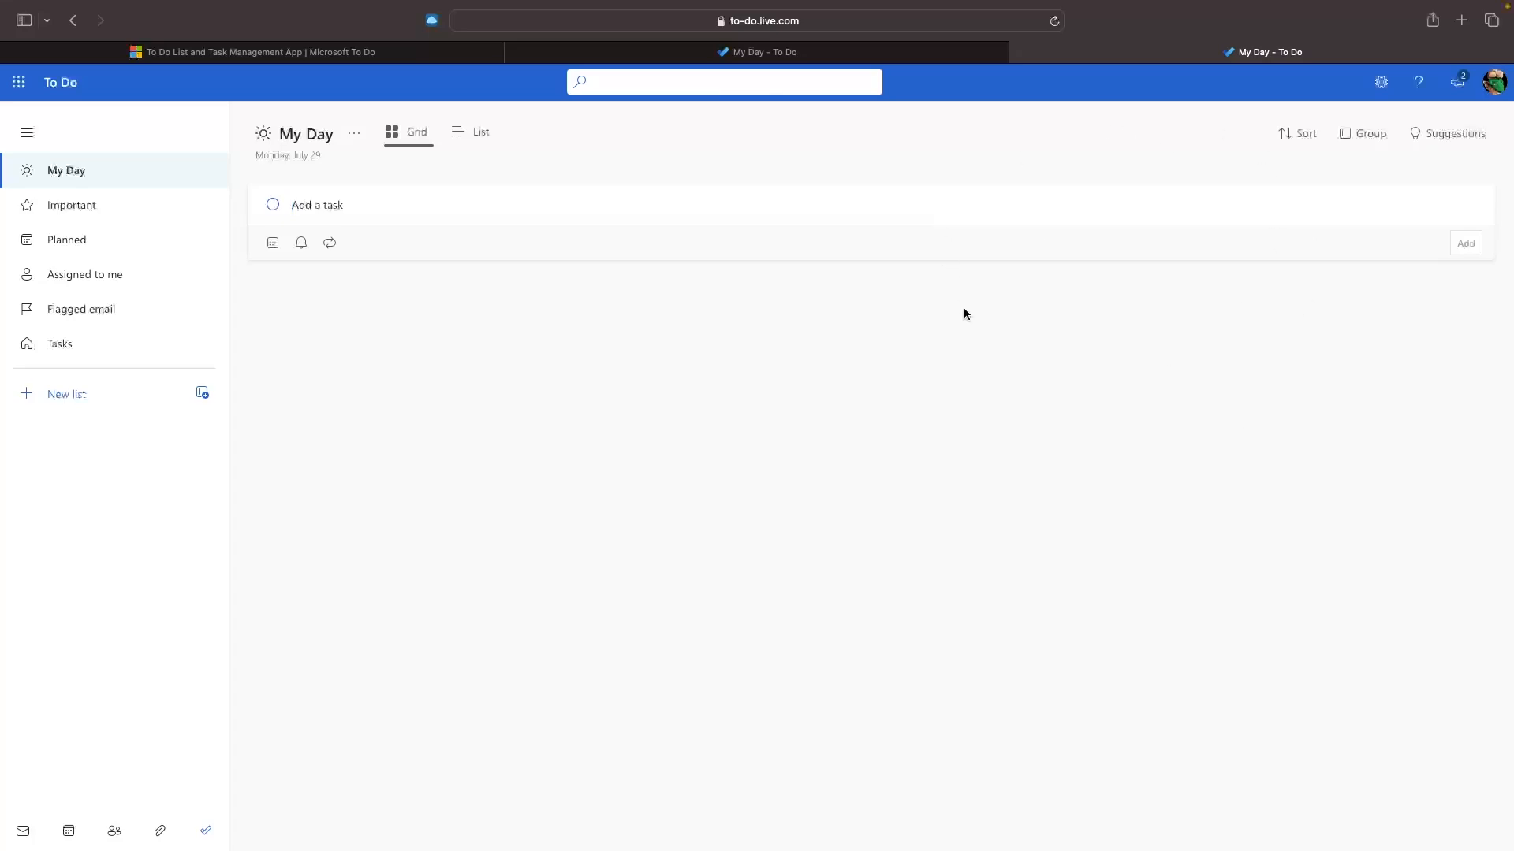
# Search for "microsoft to do download" in a new tab and open the app download from Microsoft's To Do page.
pyautogui.click(1461, 20)
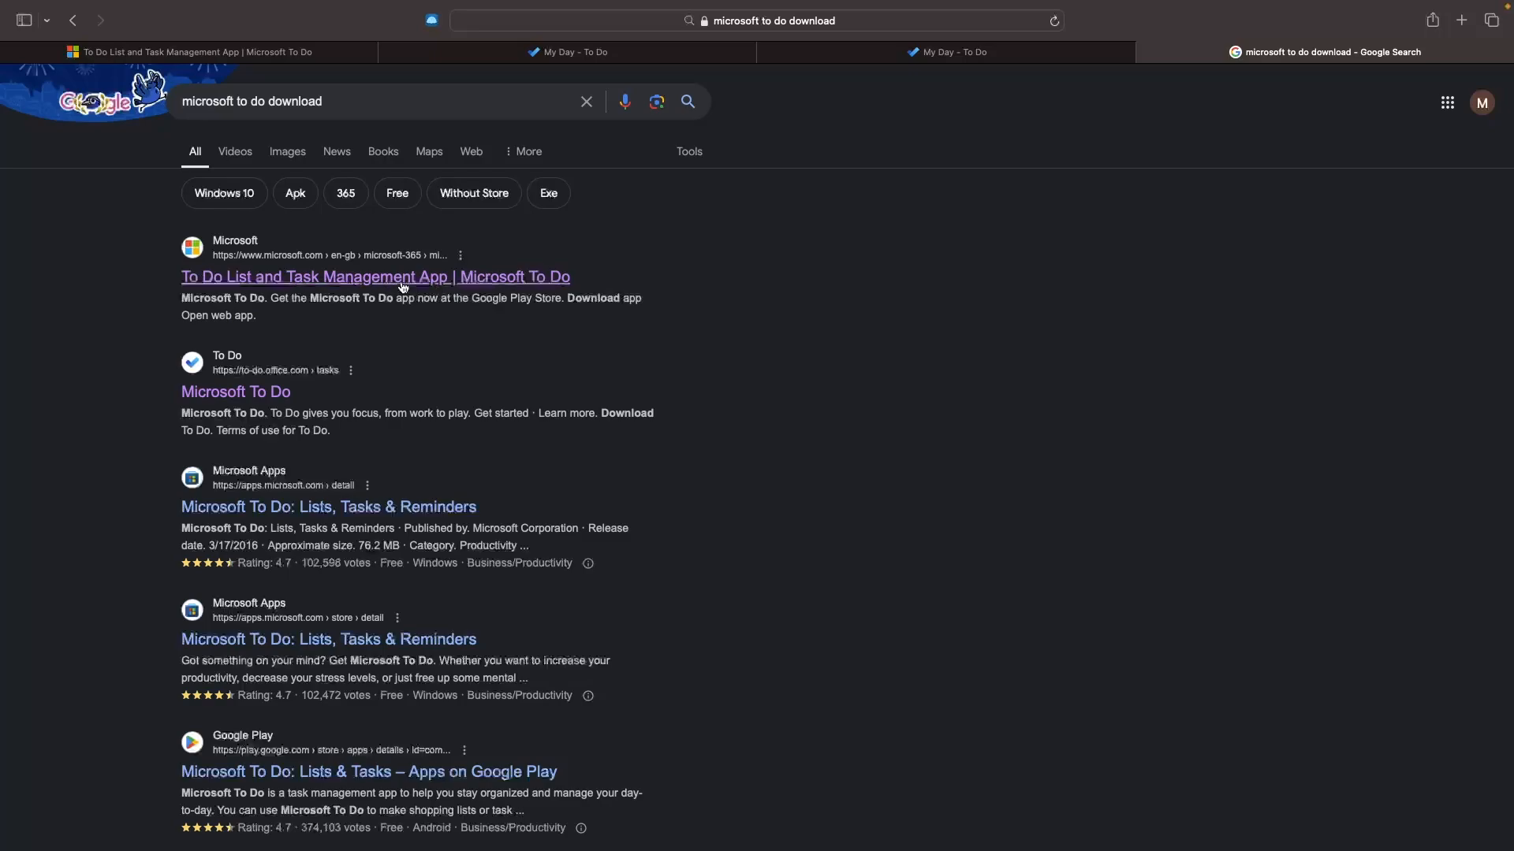
pyautogui.click(416, 285)
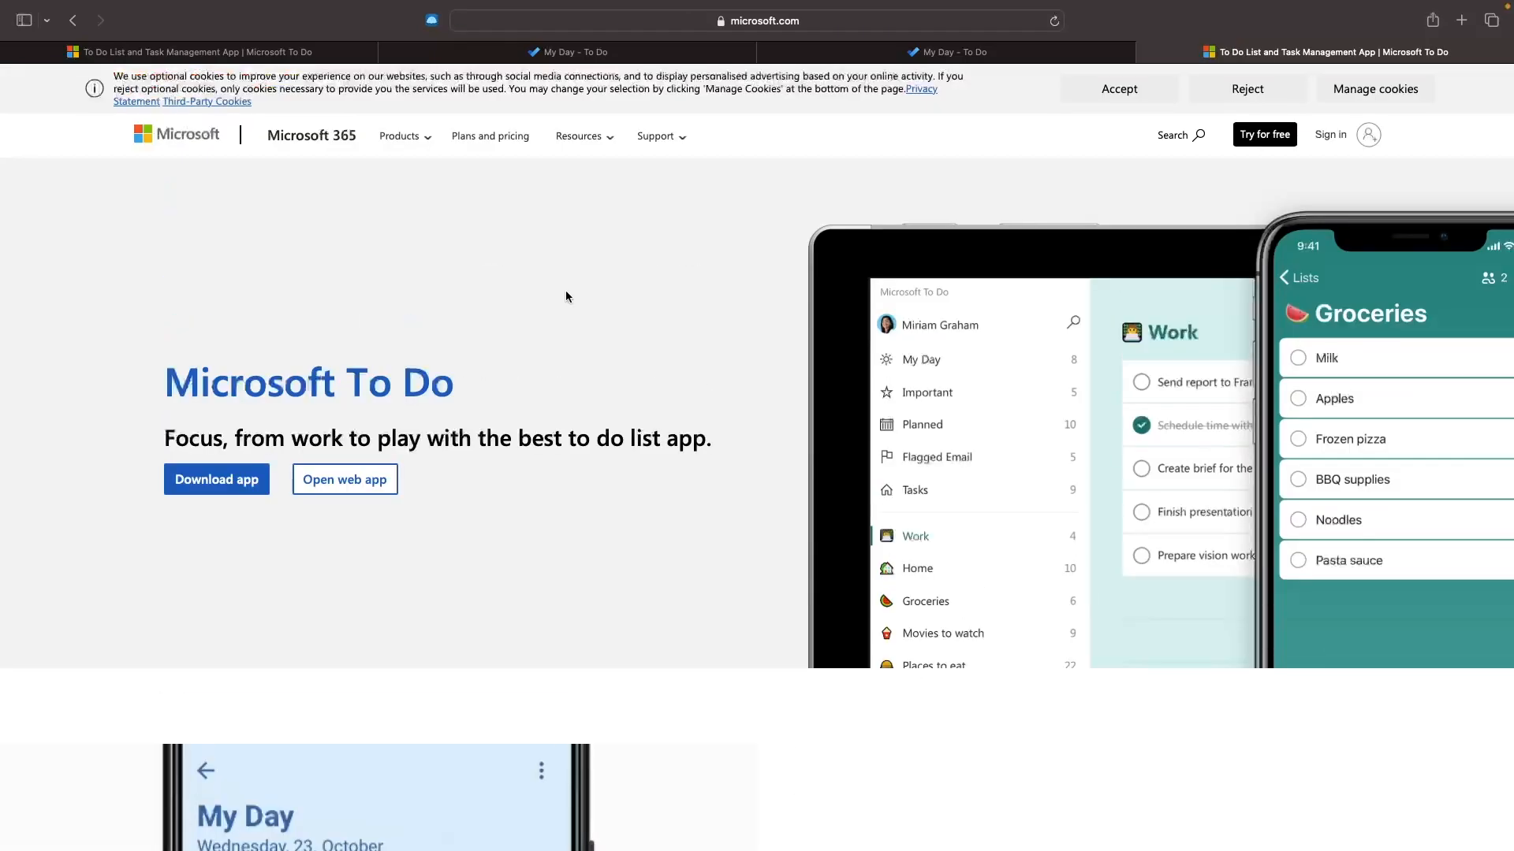
pyautogui.click(233, 487)
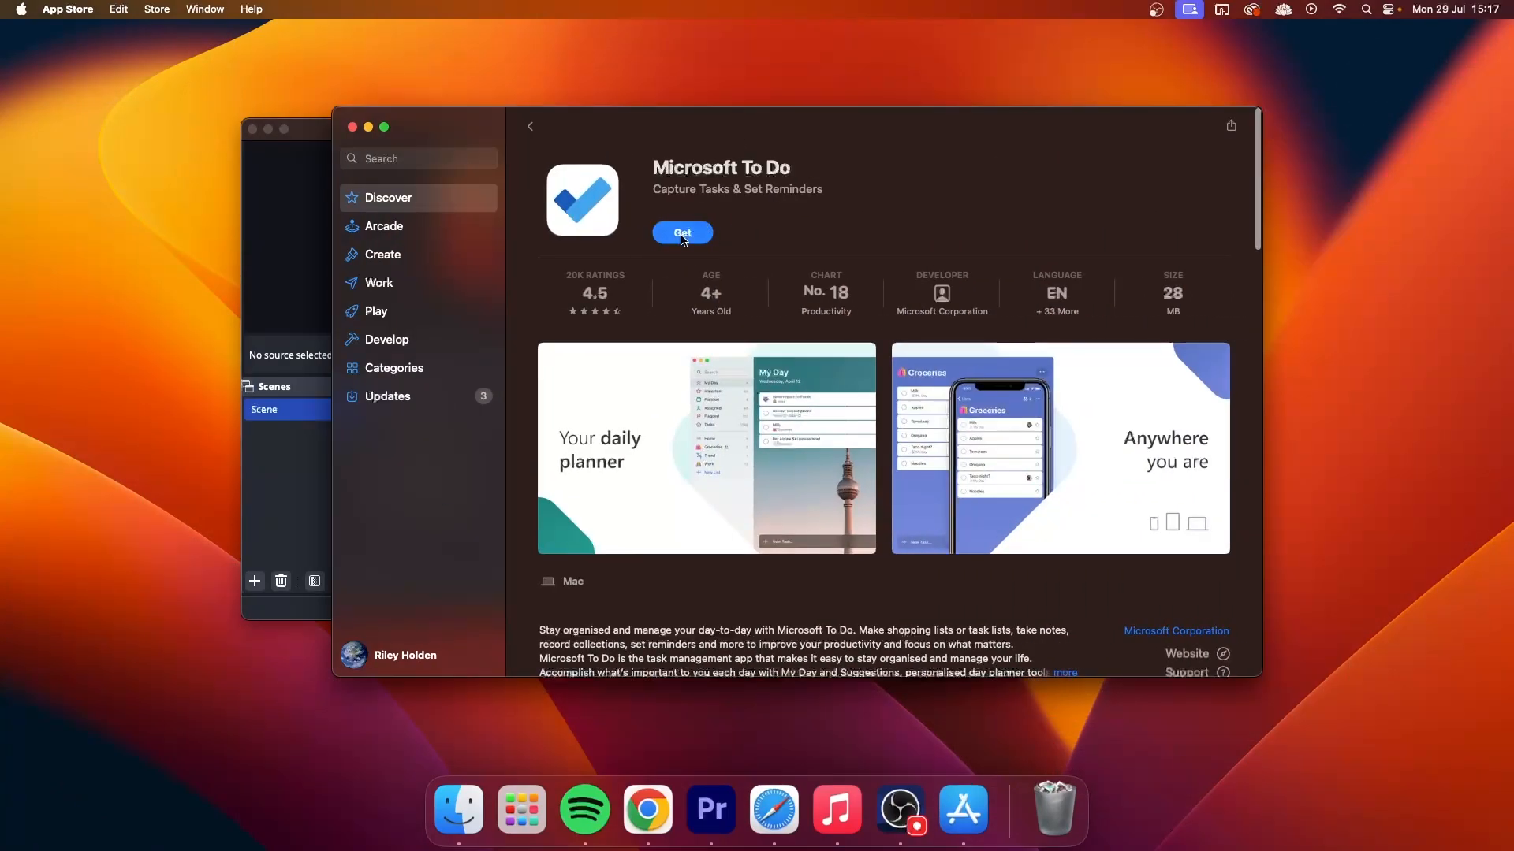
# Get Microsoft To Do from the App Store and confirm the required account sign-in.
pyautogui.click(682, 234)
pyautogui.click(683, 236)
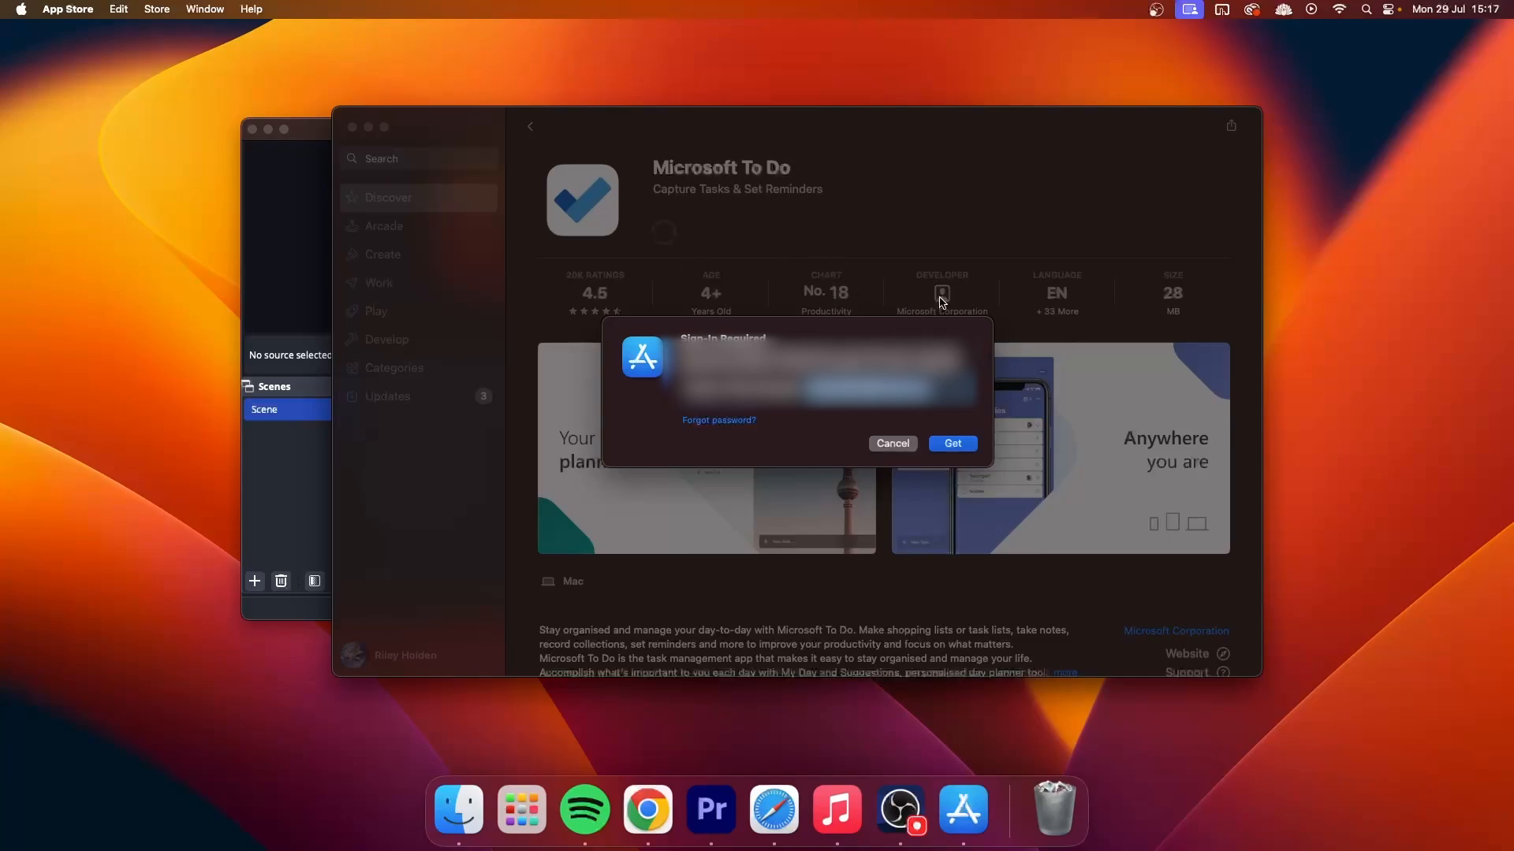
pyautogui.click(952, 443)
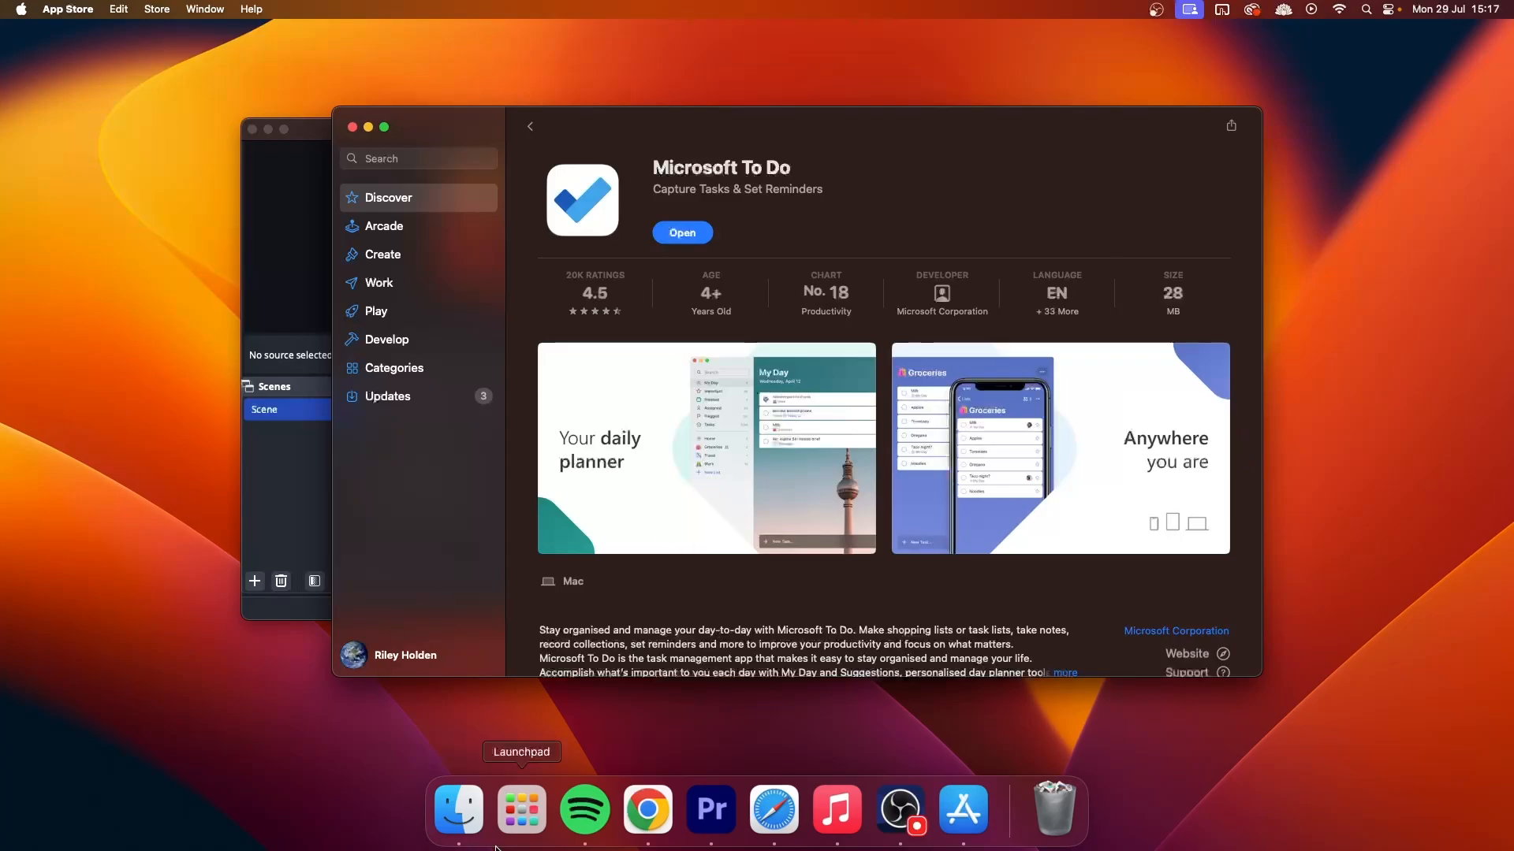
# Launch Microsoft To Do from the installed apps, accept its privacy note and make the window full screen.
pyautogui.click(522, 810)
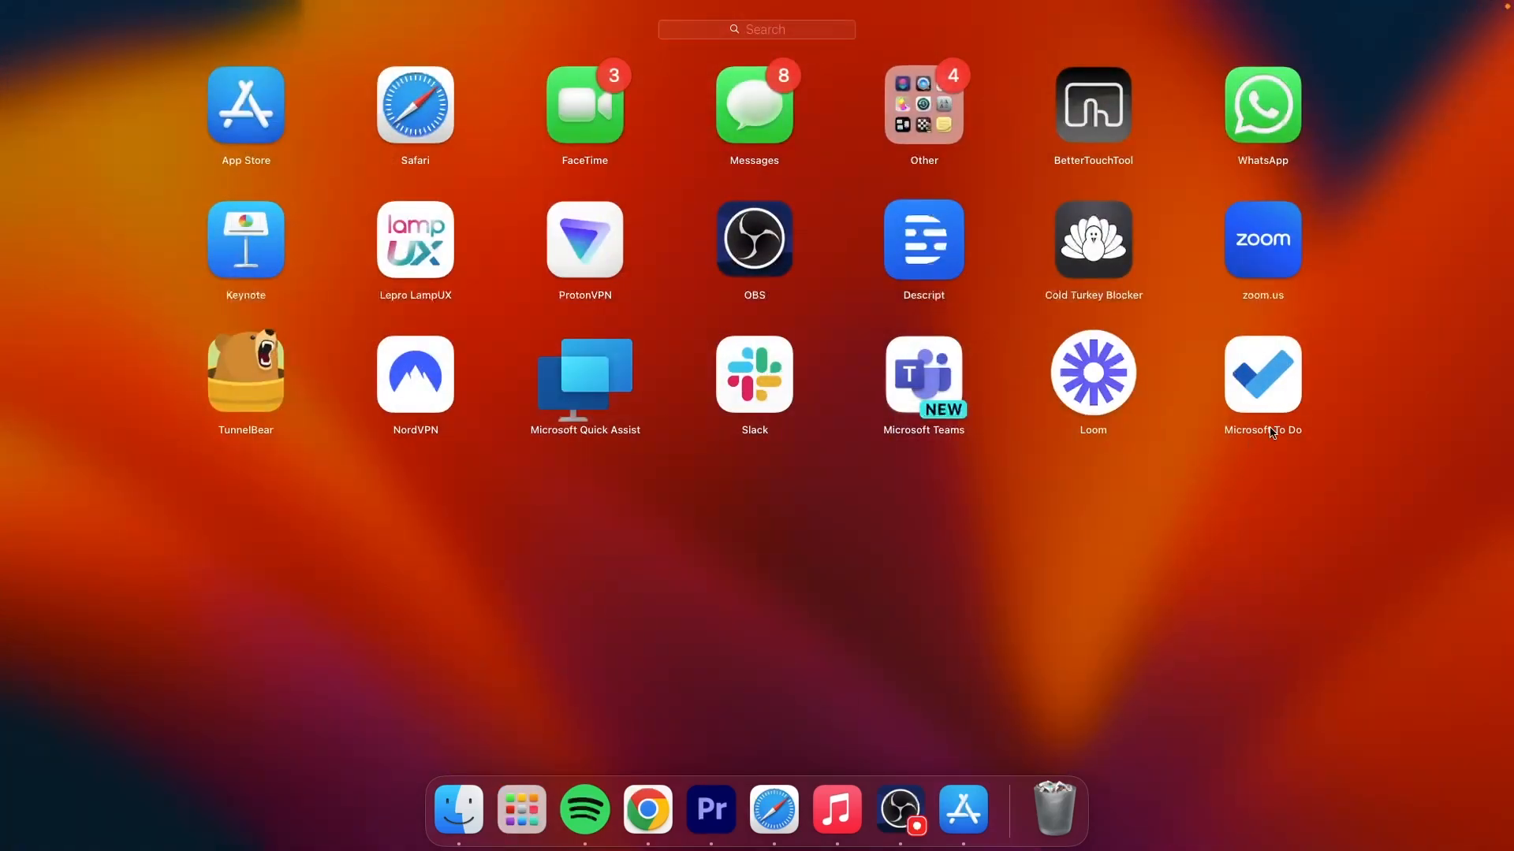
pyautogui.click(1263, 398)
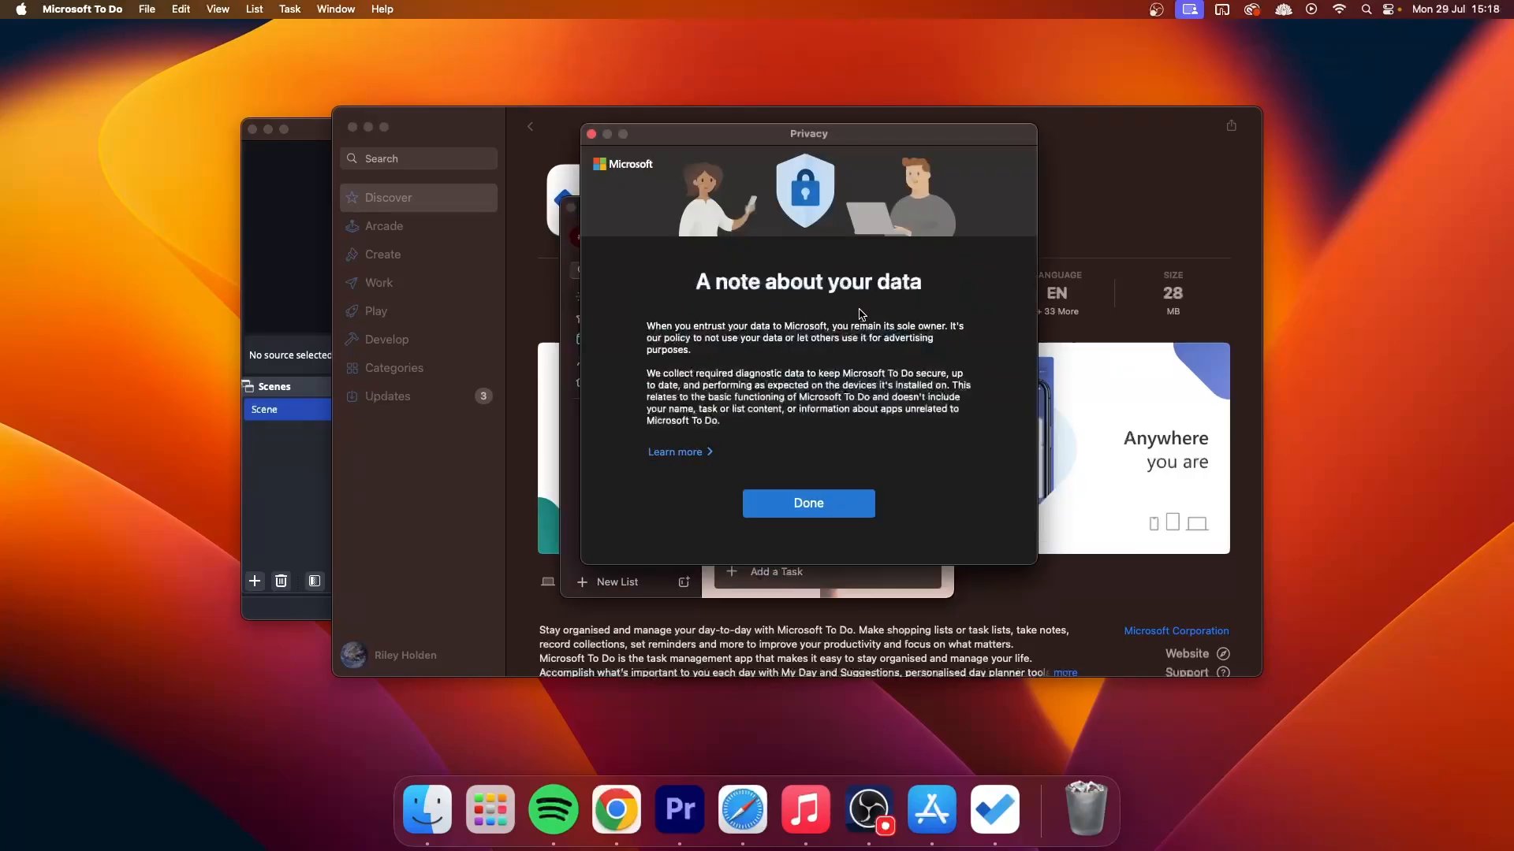
pyautogui.click(817, 511)
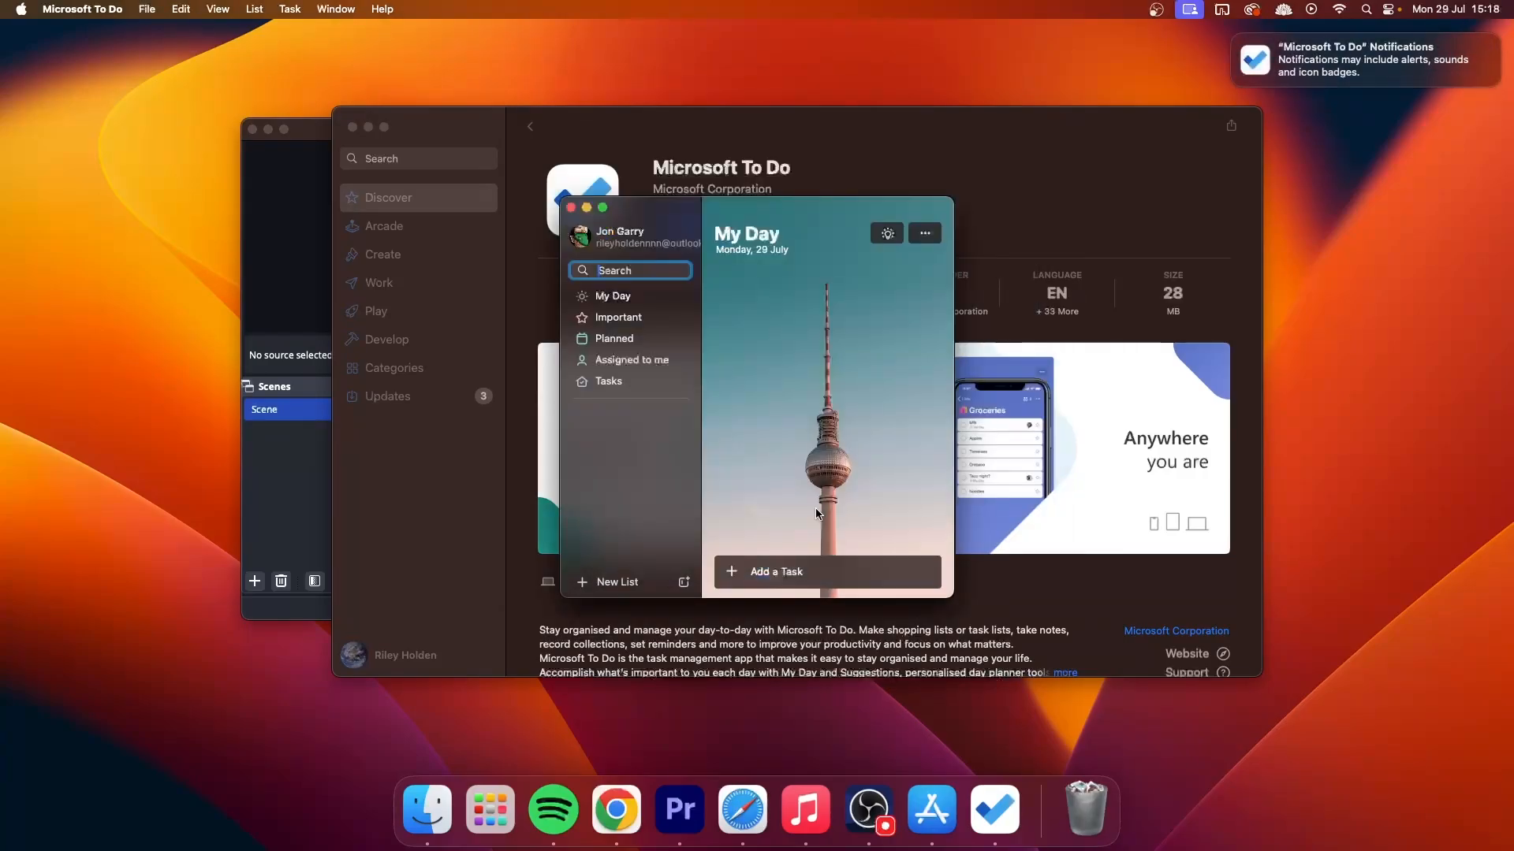
pyautogui.click(605, 209)
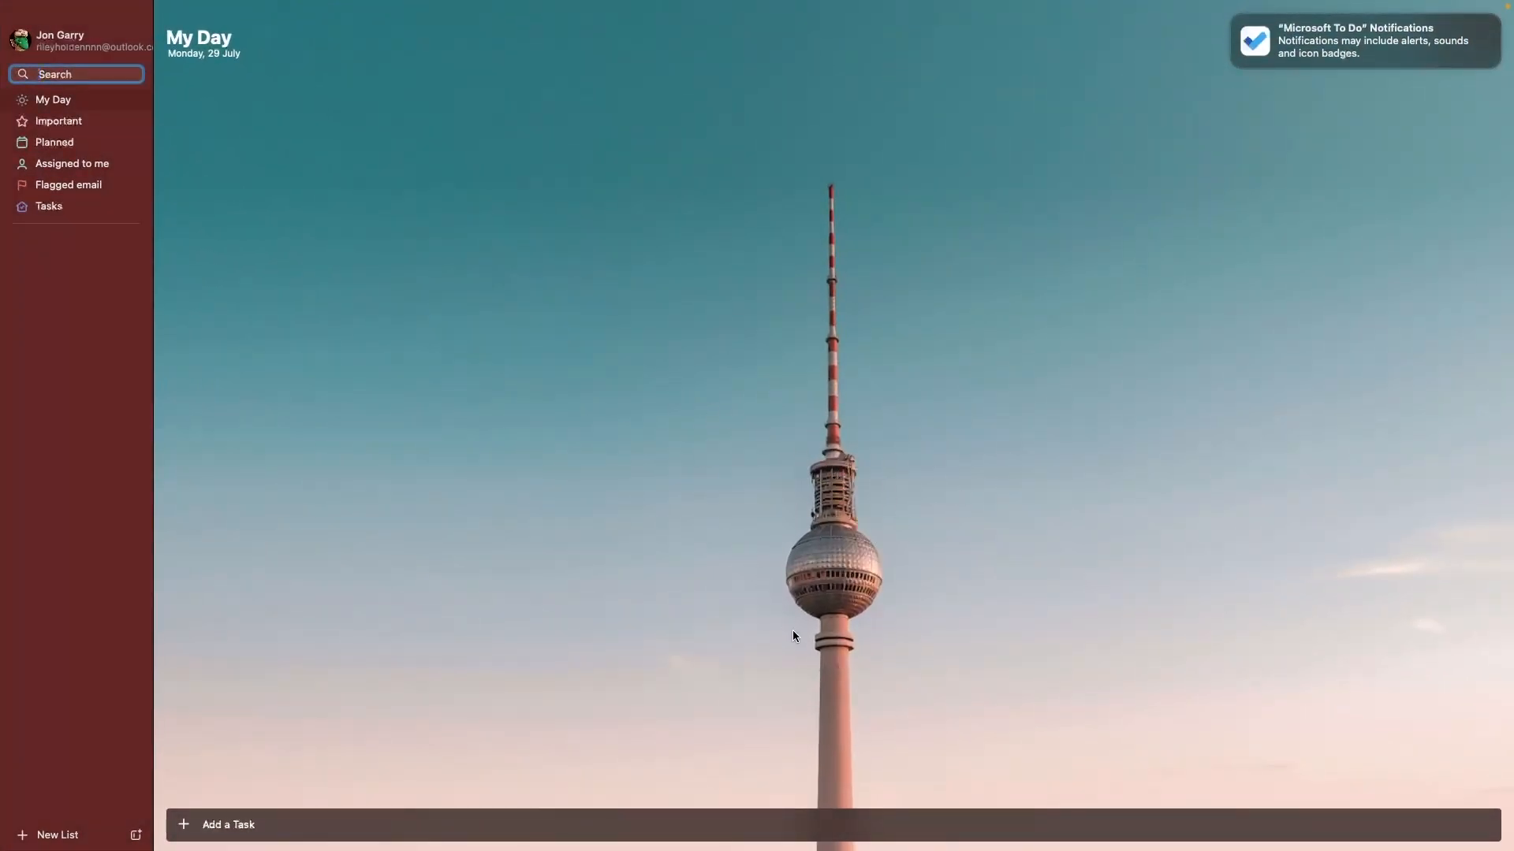
# Close the Microsoft To Do and App Store windows and quit Microsoft To Do.
pyautogui.moveTo(309, 4)
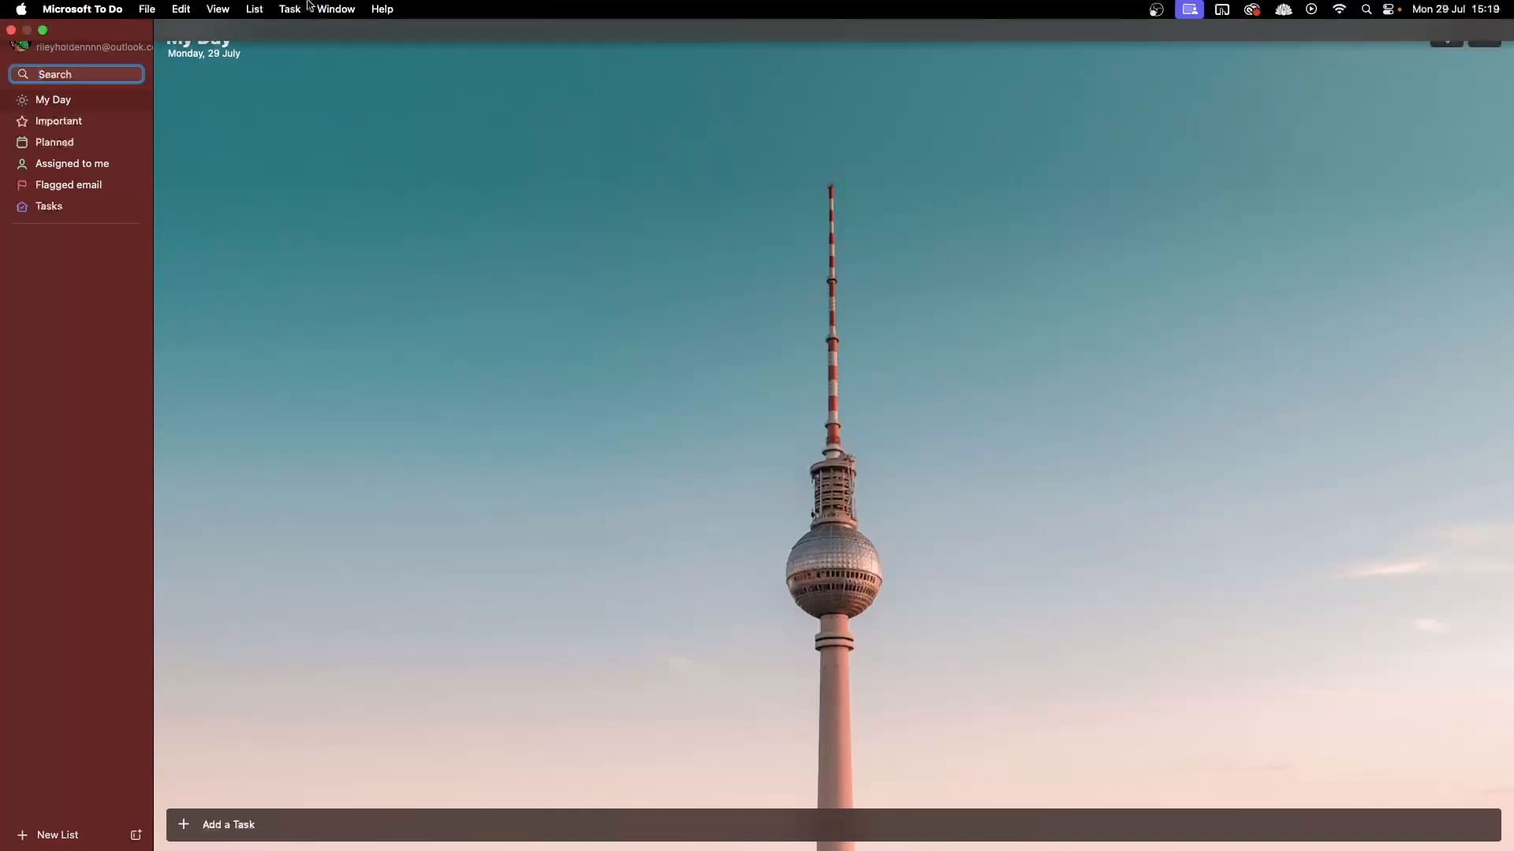
pyautogui.moveTo(96, 2)
pyautogui.click(10, 31)
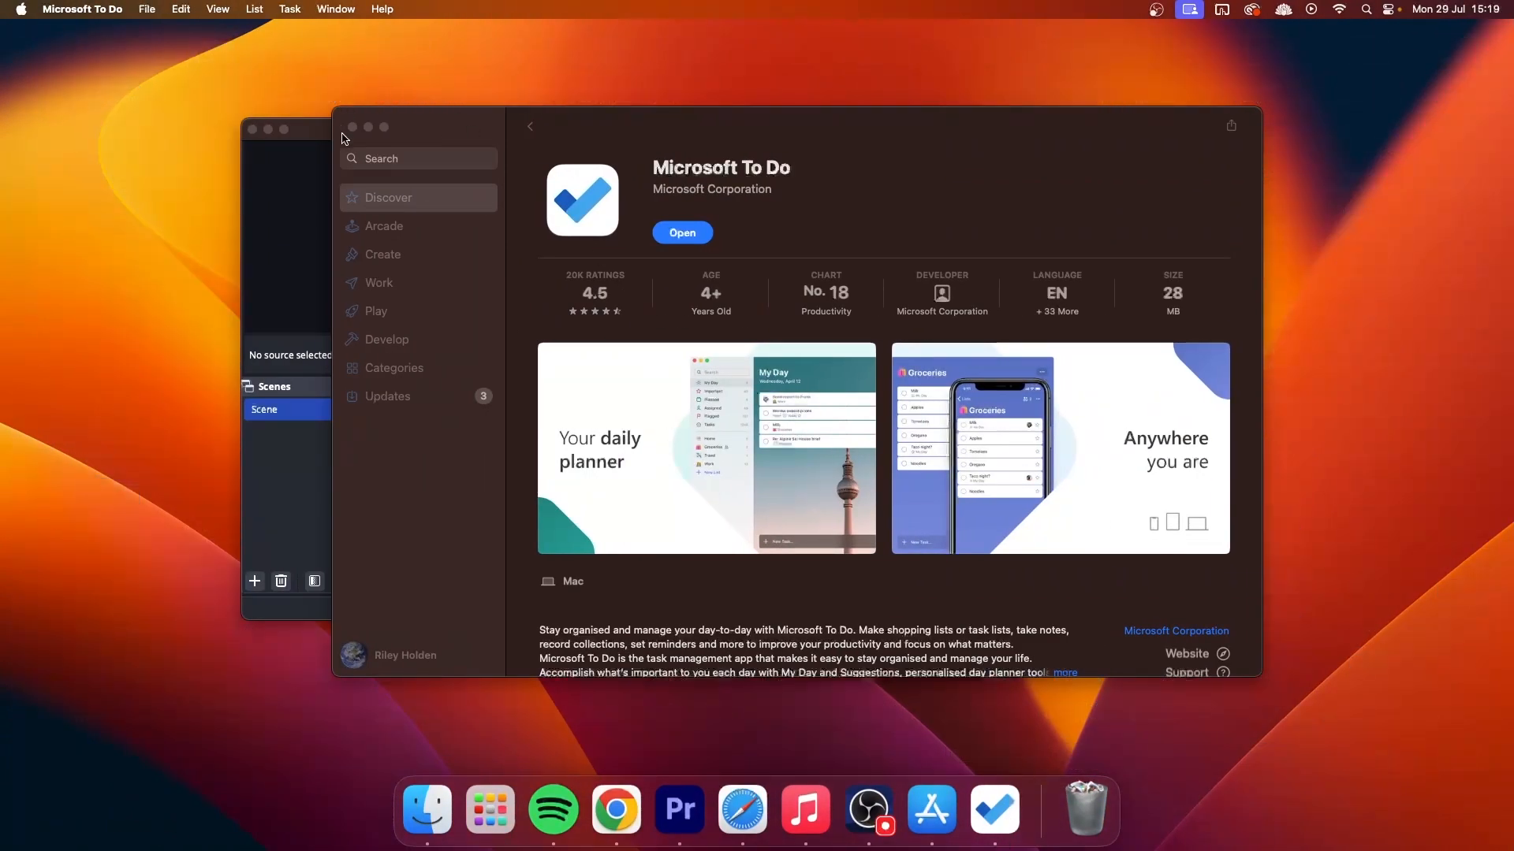
pyautogui.click(353, 127)
pyautogui.rightClick(963, 808)
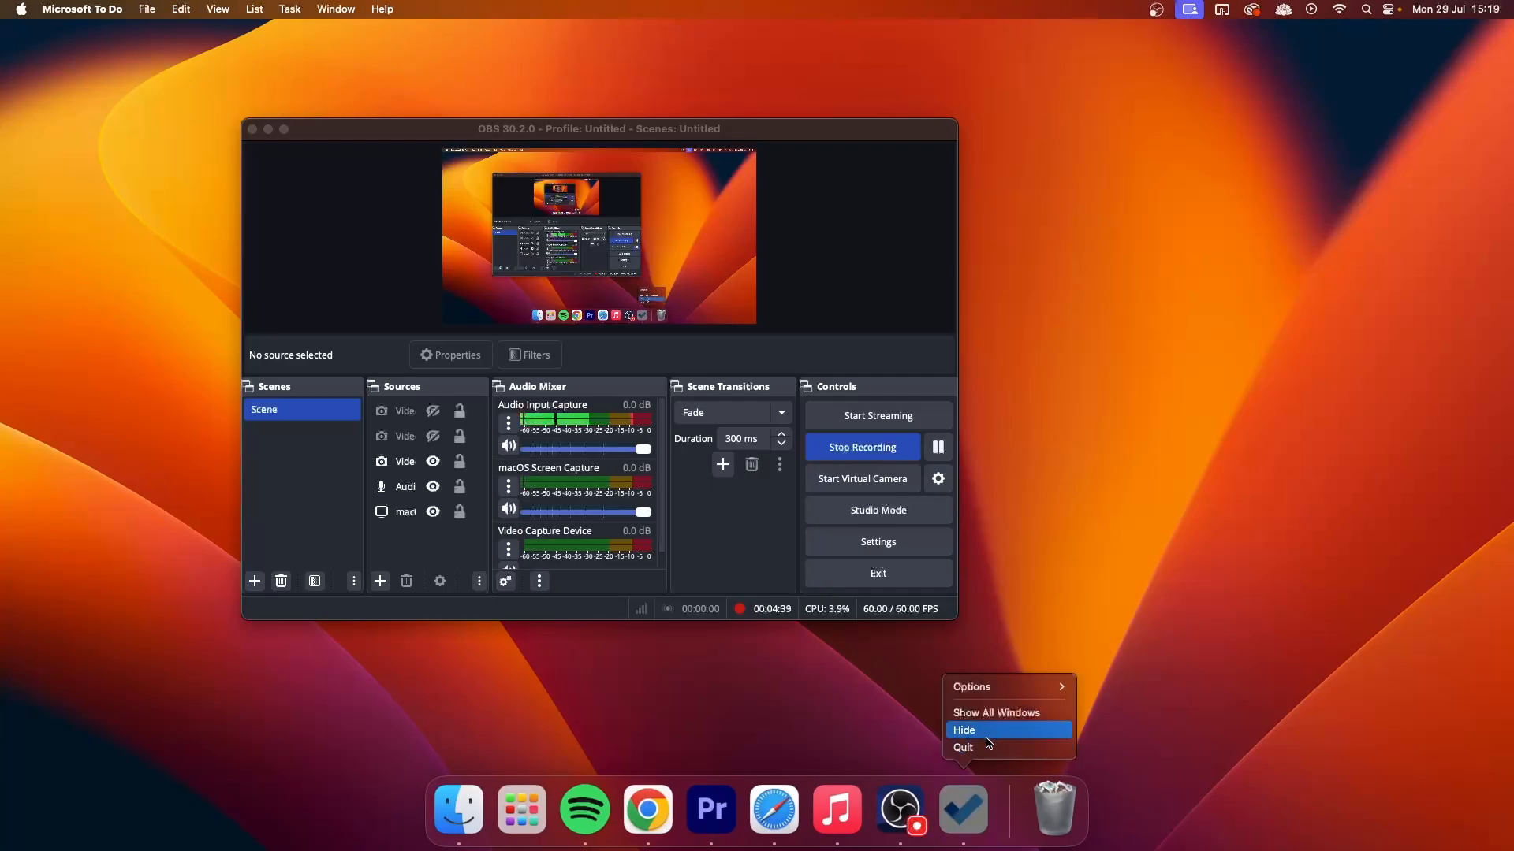
pyautogui.click(986, 747)
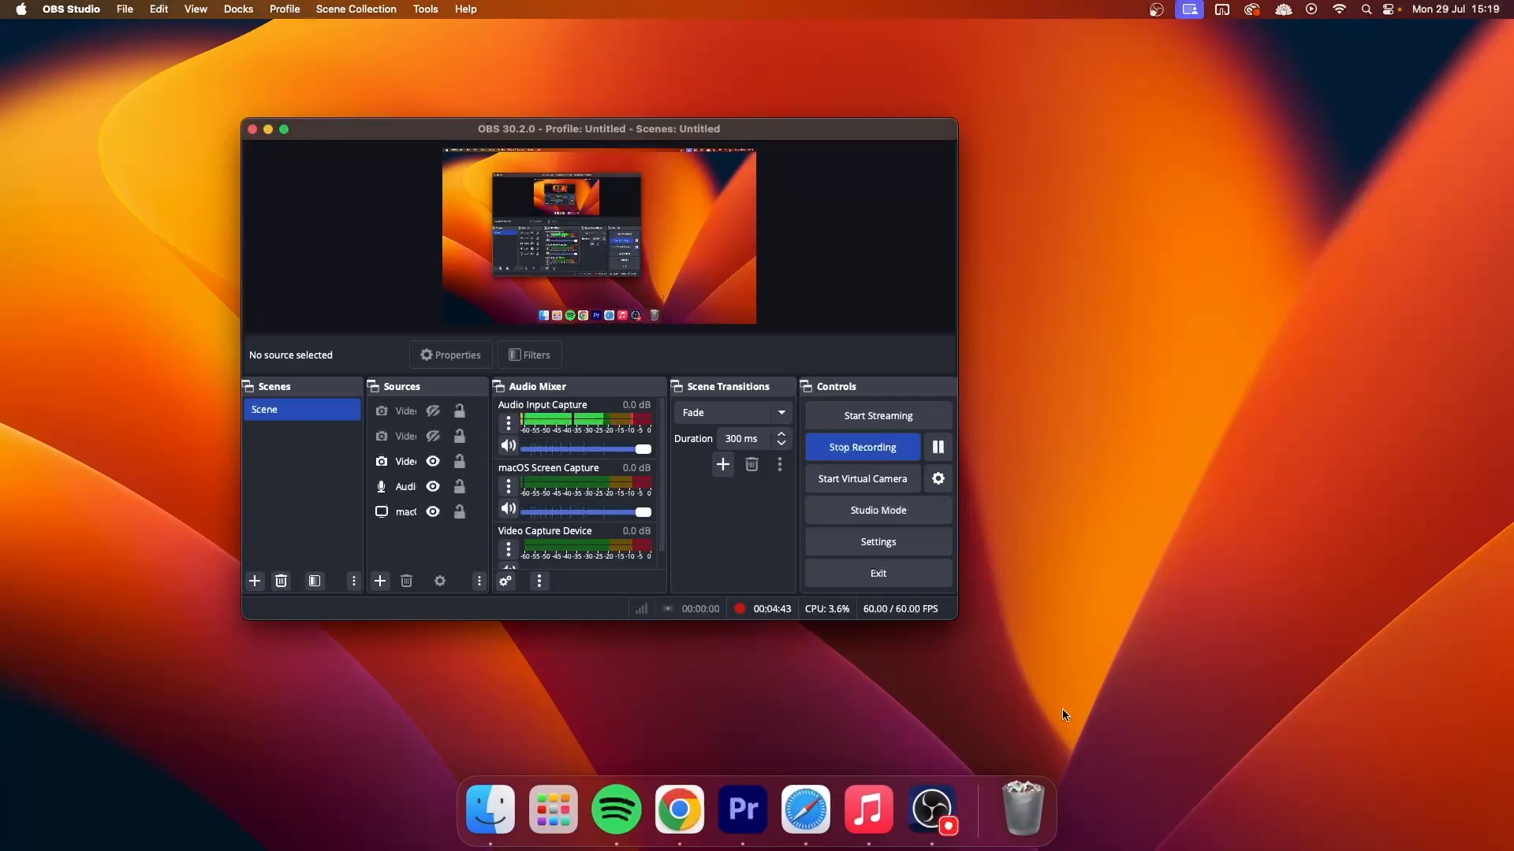
# Search for "mic" with Spotlight, launch Microsoft To Do from it and make the window full screen.
pyautogui.press('super+space')
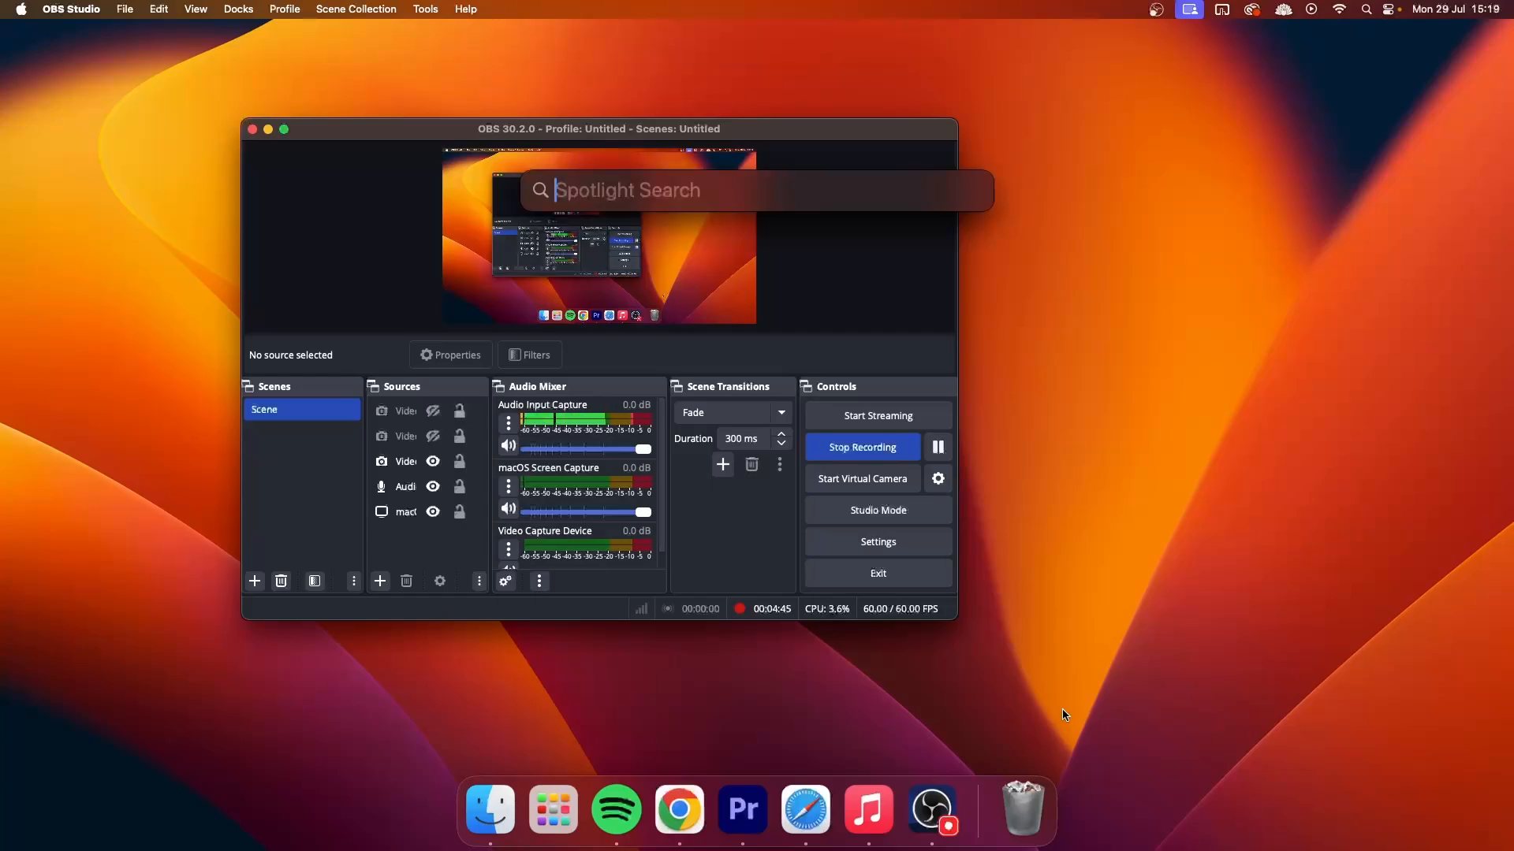
pyautogui.write('mic')
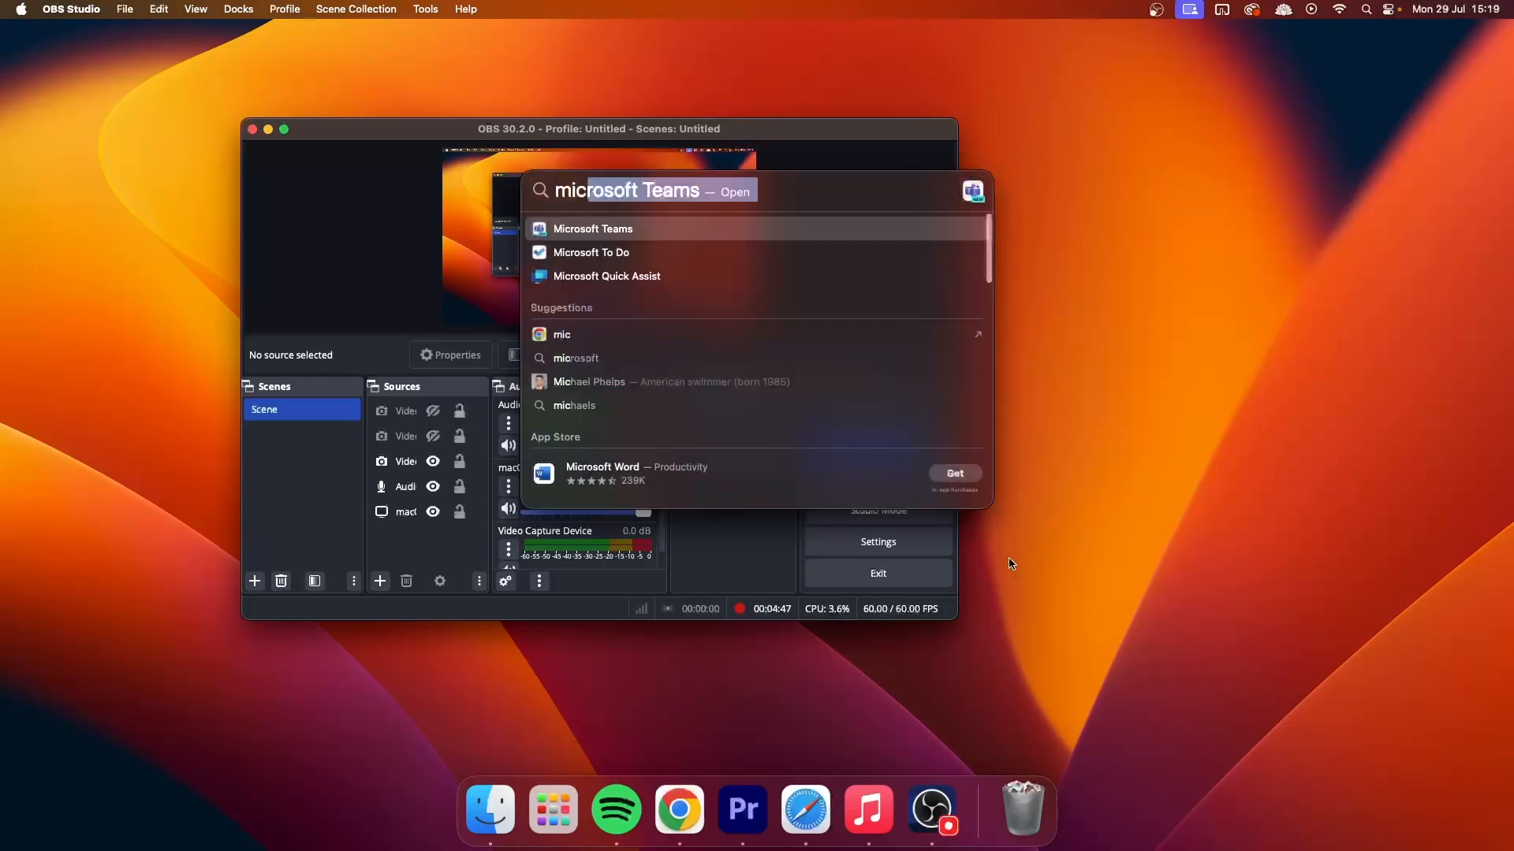
pyautogui.click(733, 254)
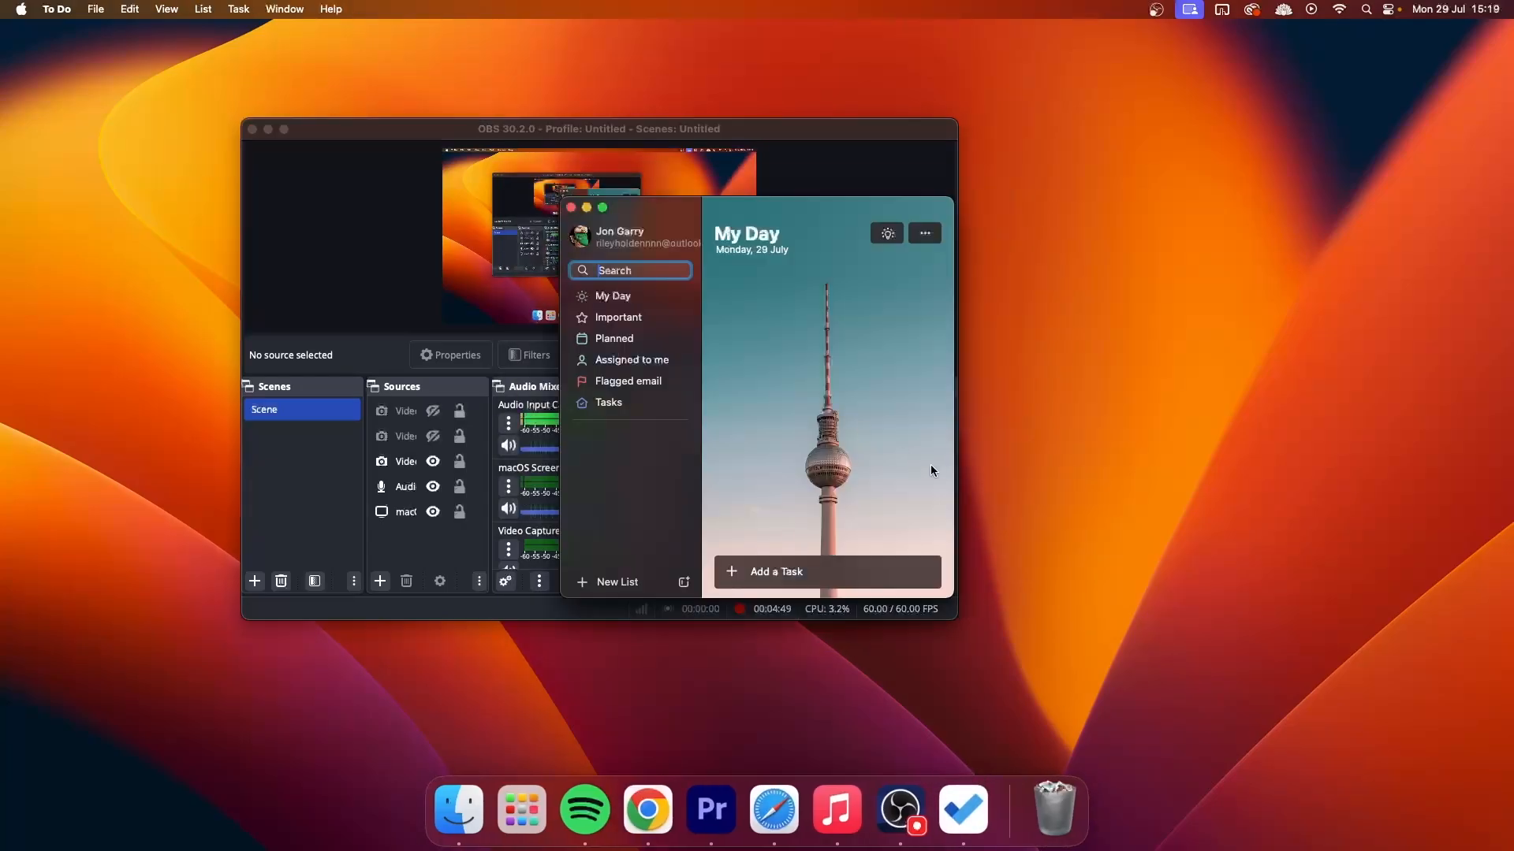
pyautogui.click(602, 207)
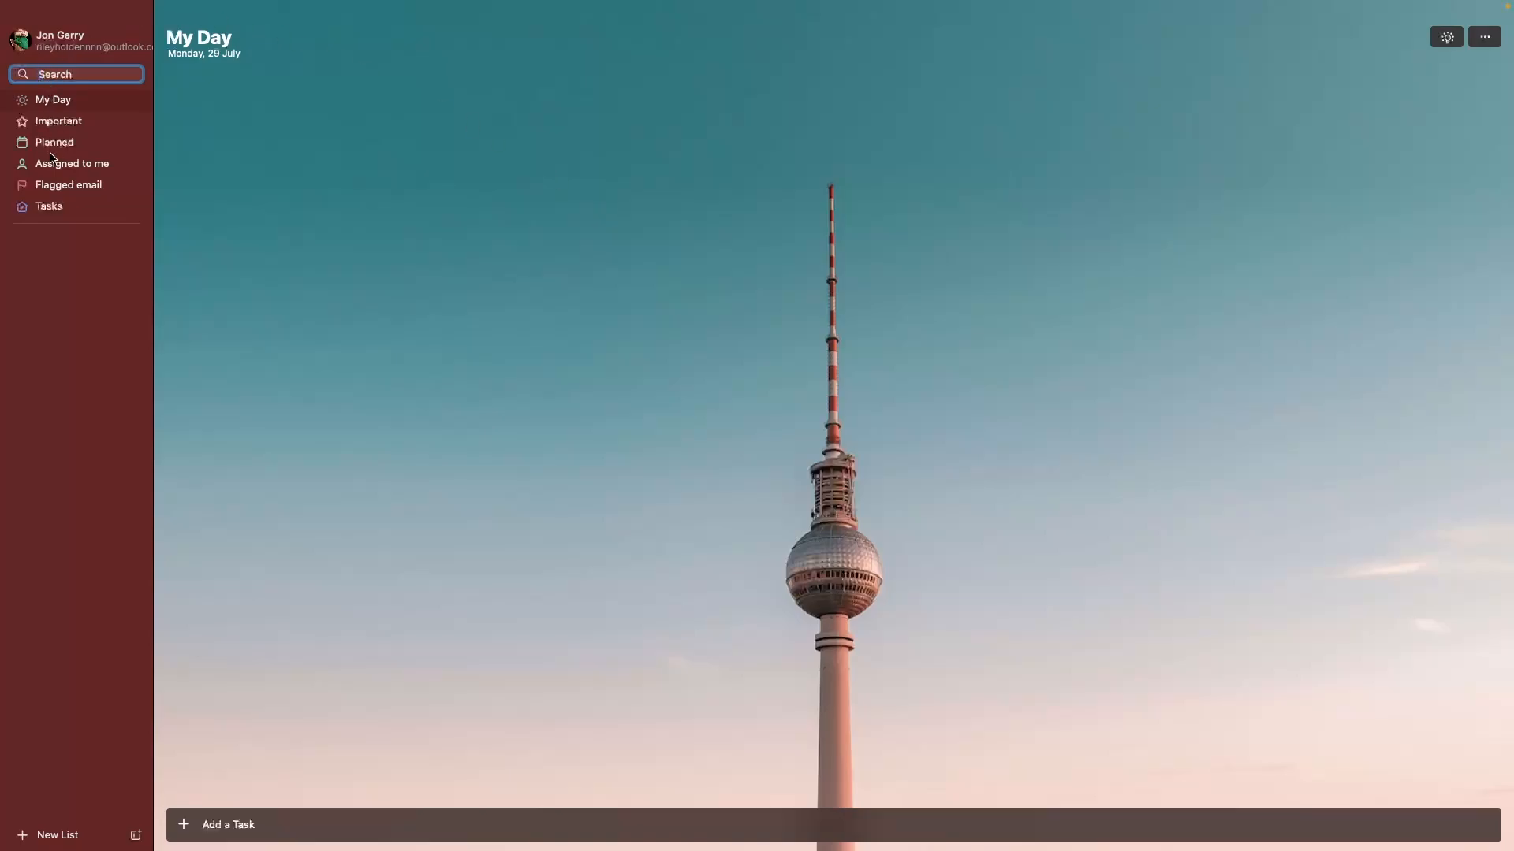
# Look through the built-in My Day, Important, Planned, Assigned to me, Flagged email and Tasks lists.
pyautogui.click(55, 101)
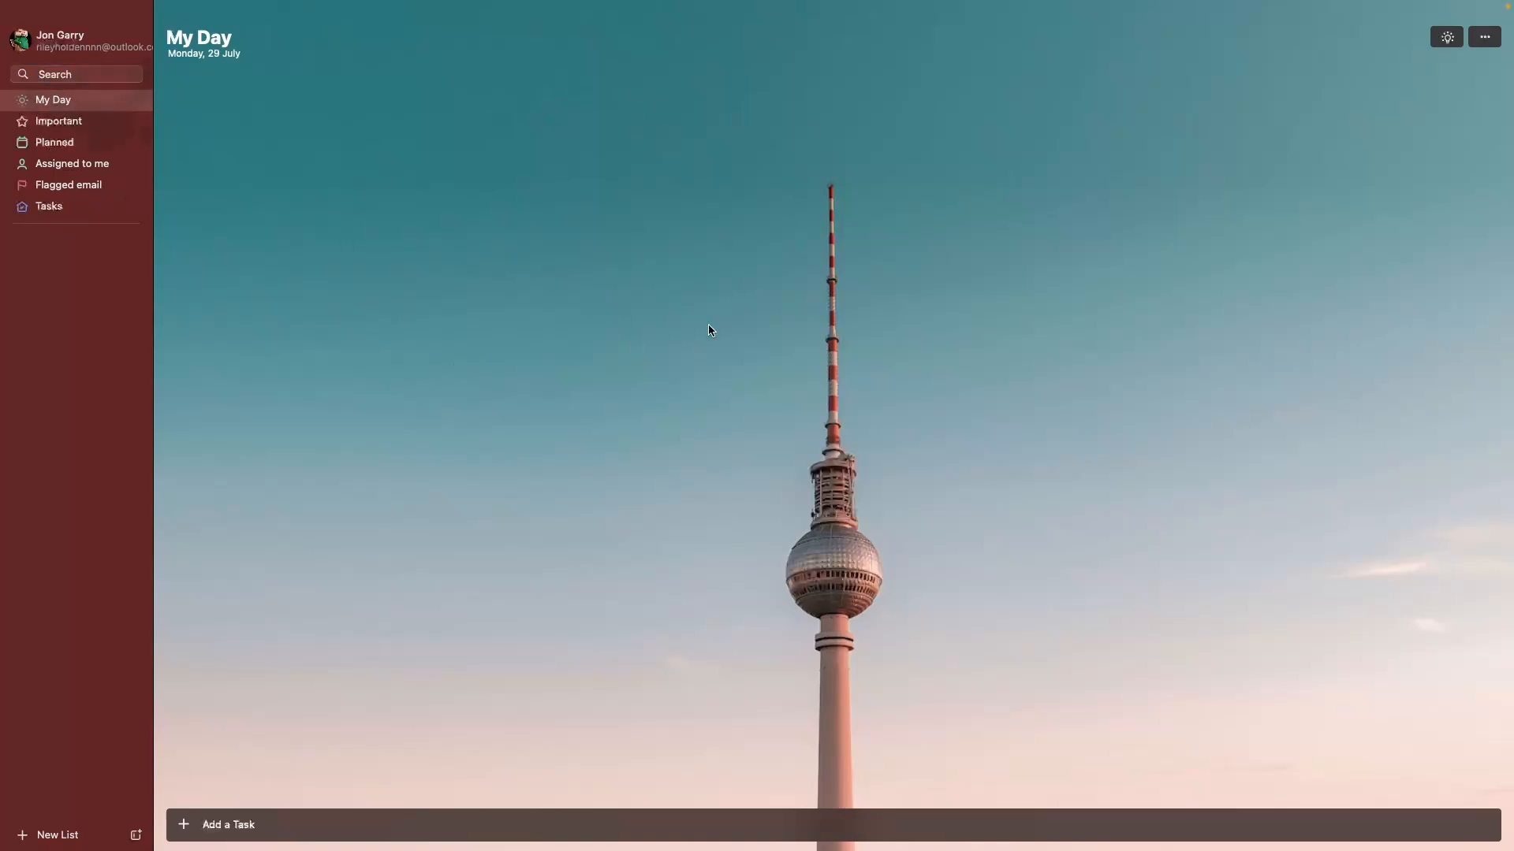
pyautogui.click(42, 126)
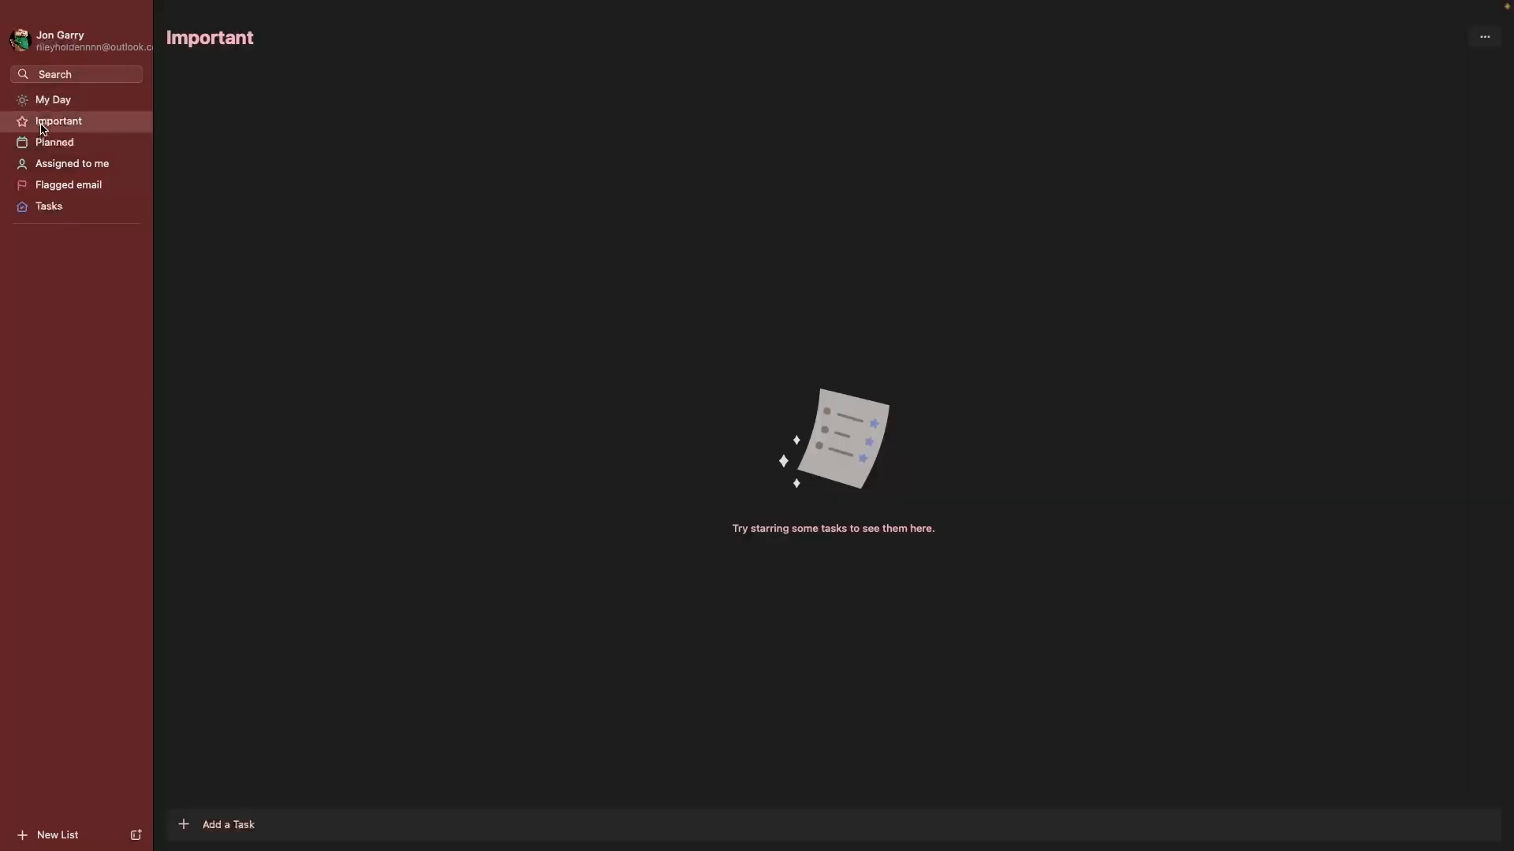
pyautogui.click(50, 145)
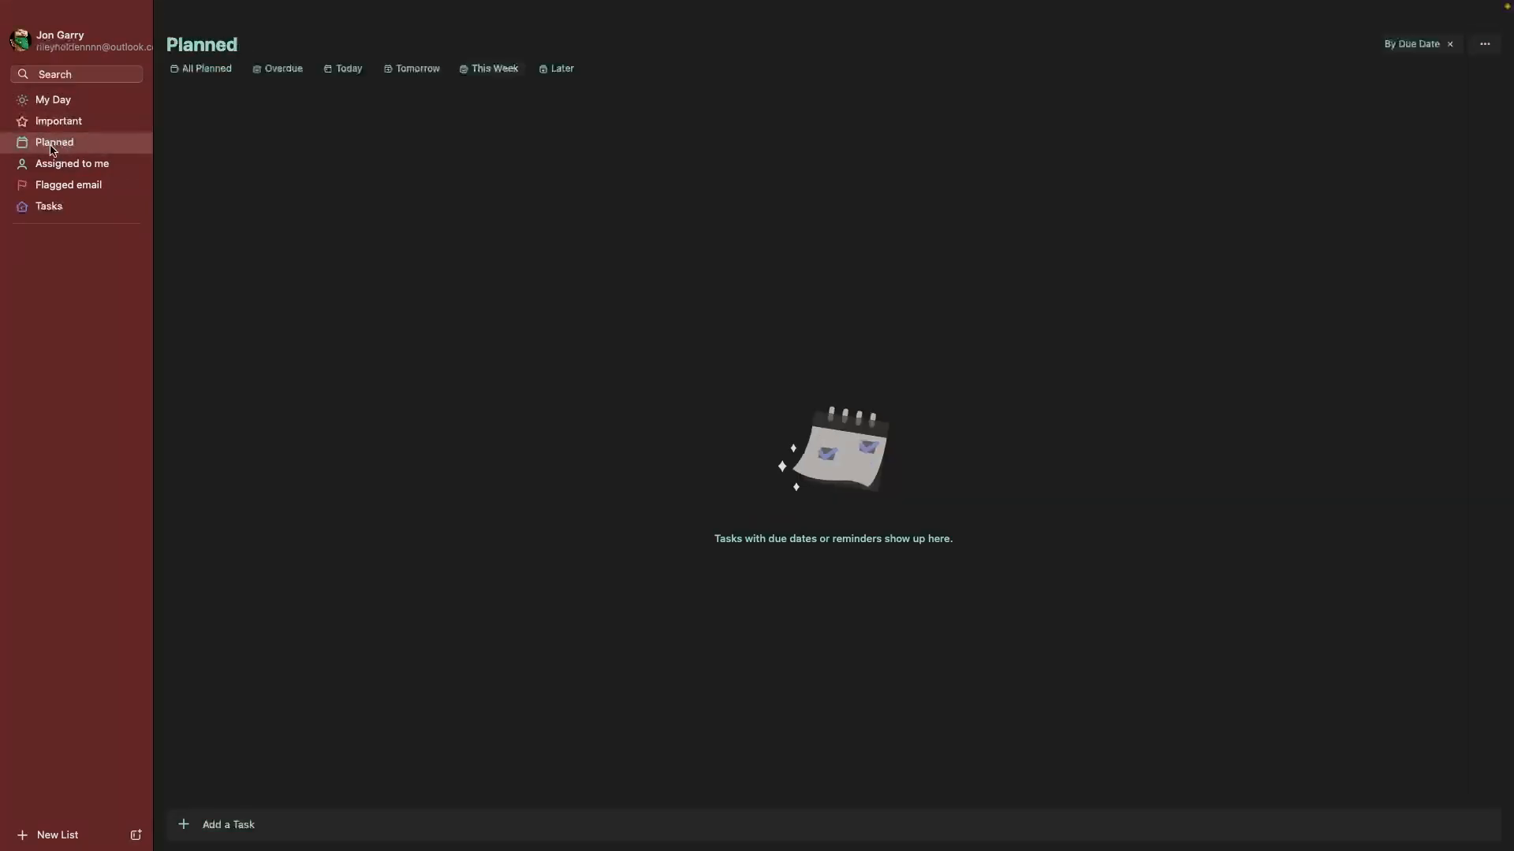
pyautogui.click(89, 166)
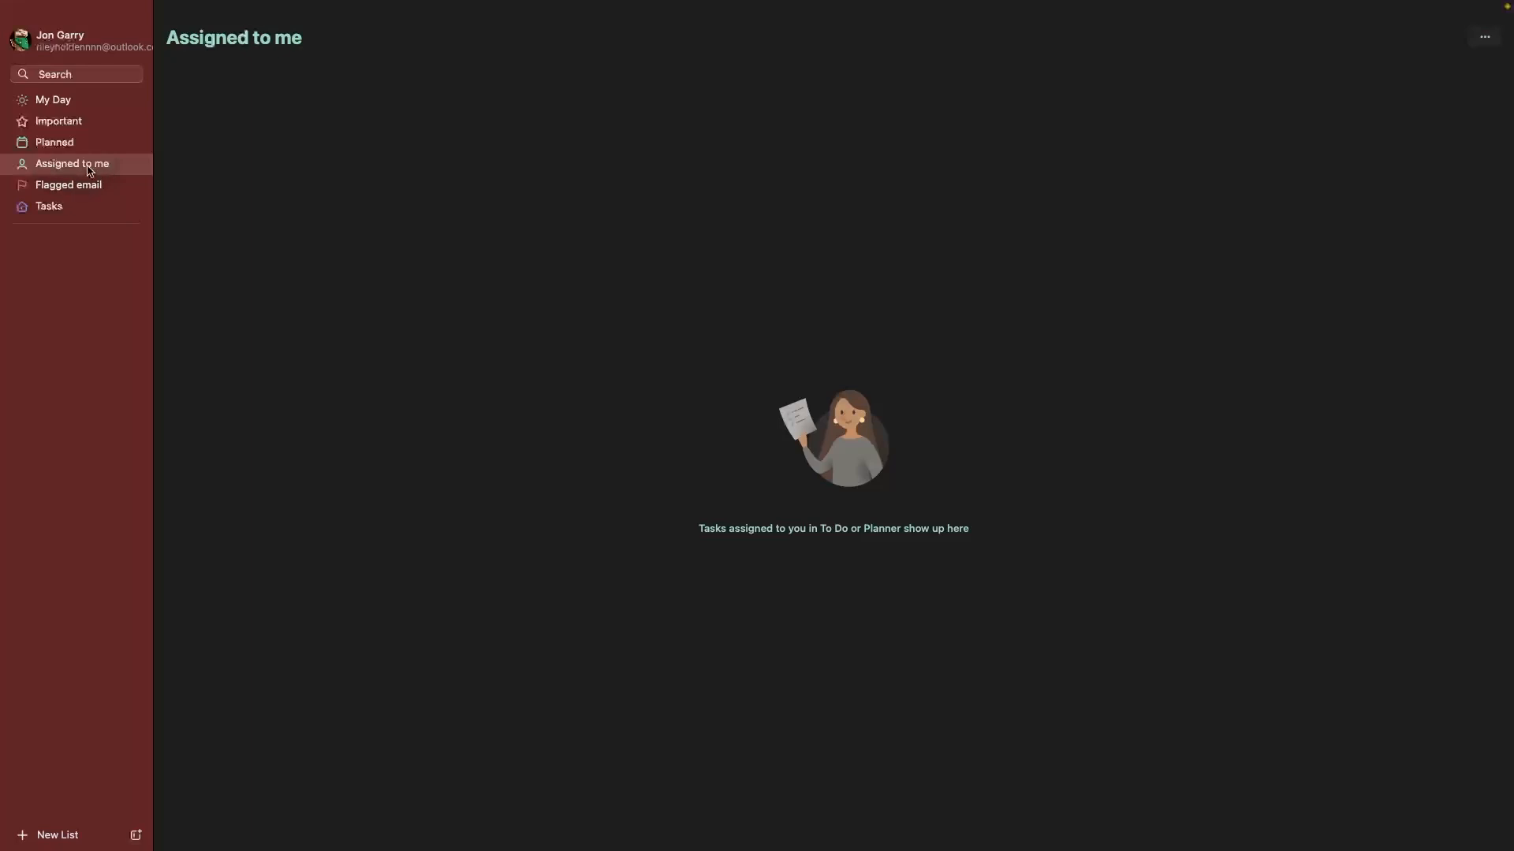
pyautogui.click(78, 186)
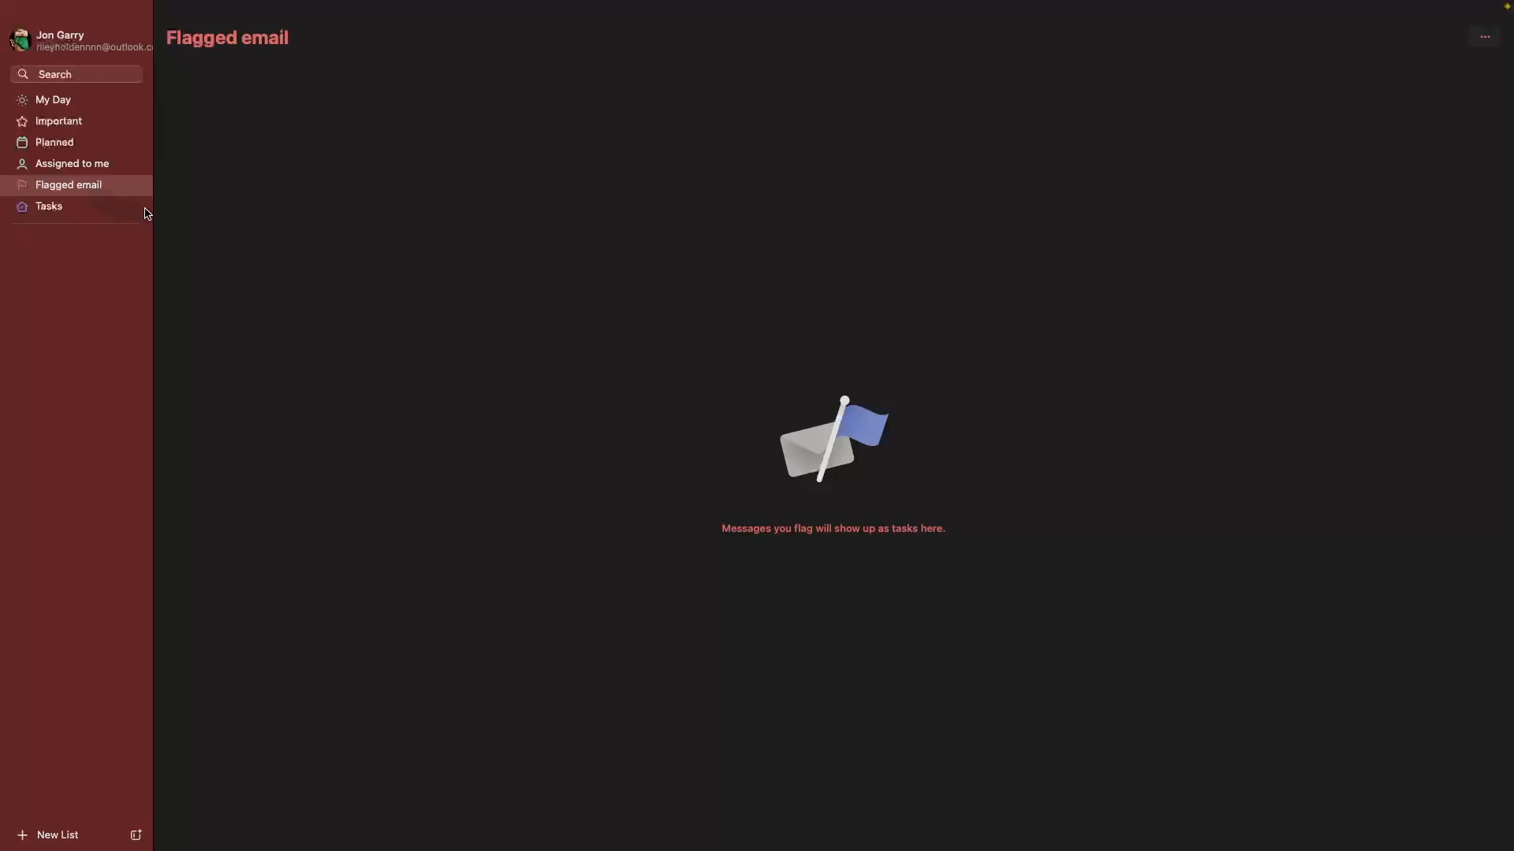
pyautogui.click(60, 213)
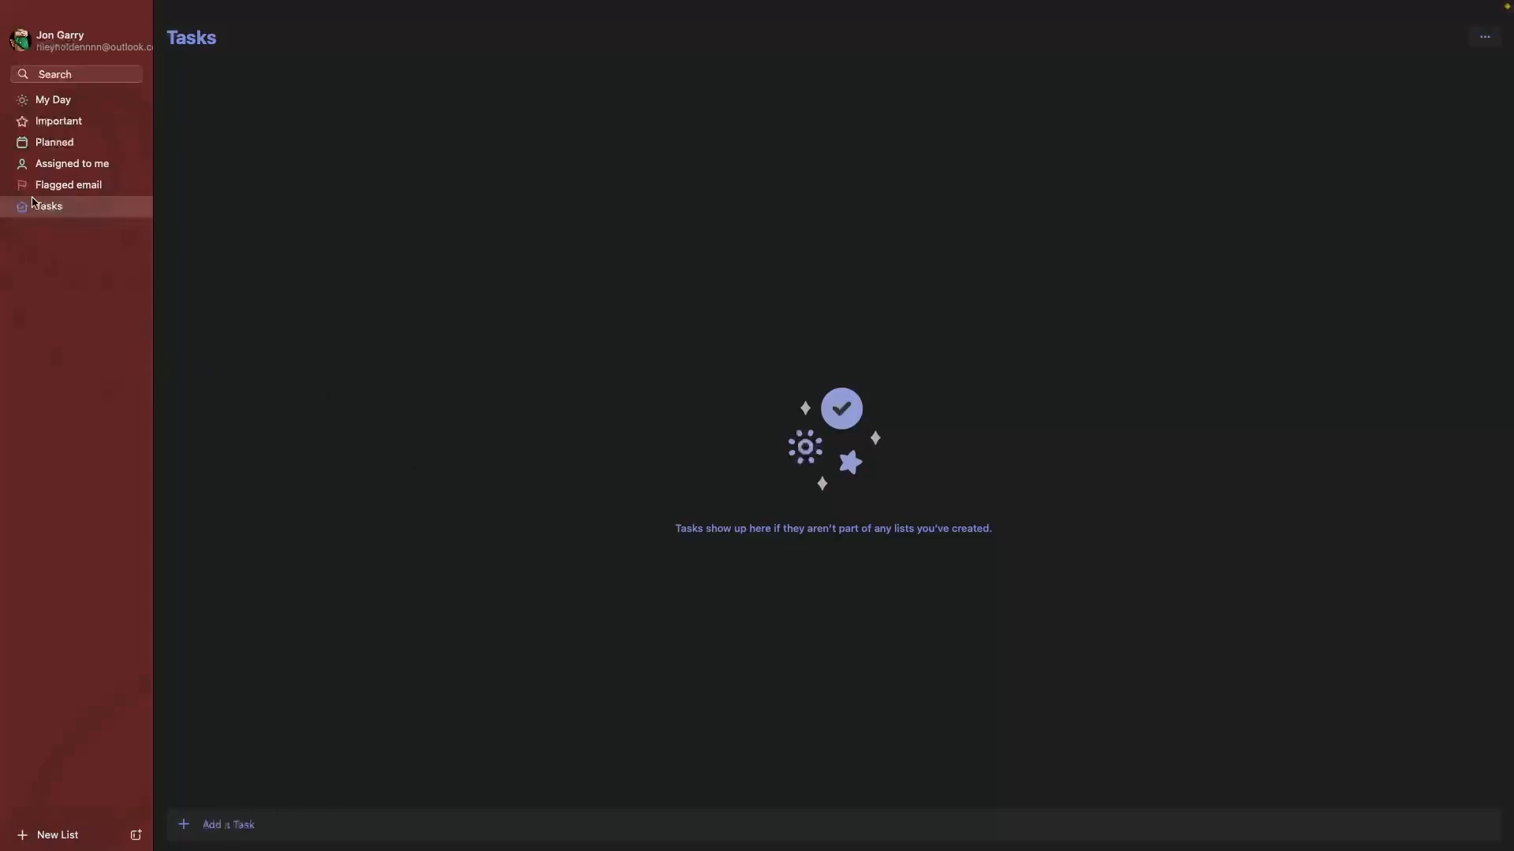
# Add the tasks "Walk the dog" and "Record Microsoft to do video" to the Tasks list.
pyautogui.click(244, 824)
pyautogui.click(671, 431)
pyautogui.click(271, 827)
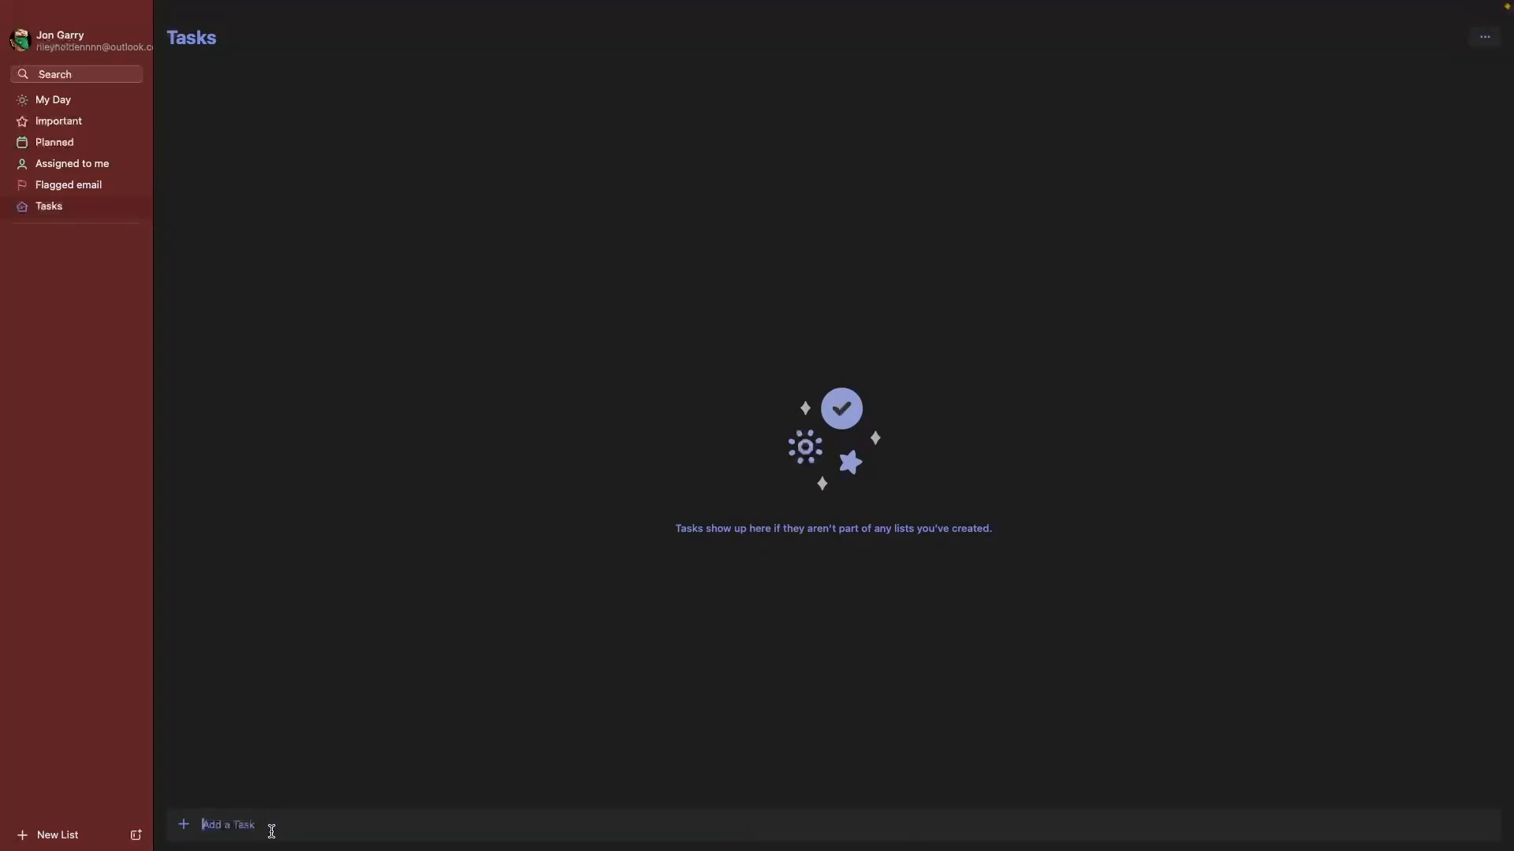
pyautogui.moveTo(298, 850)
pyautogui.write('Walk the dog')
pyautogui.press('Return')
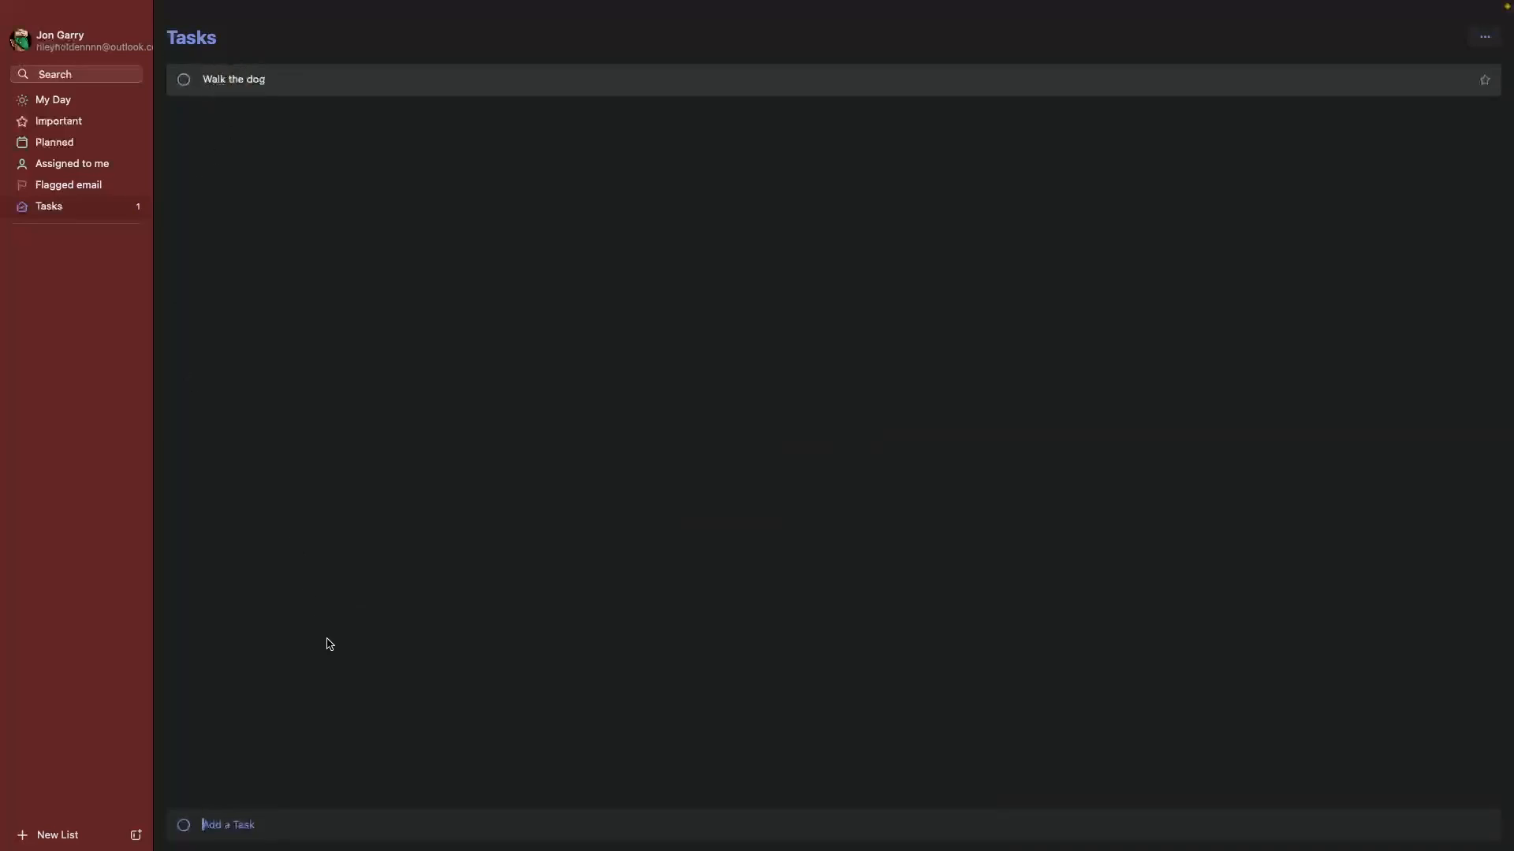
pyautogui.write('Record Microsoft to do video')
pyautogui.press('Return')
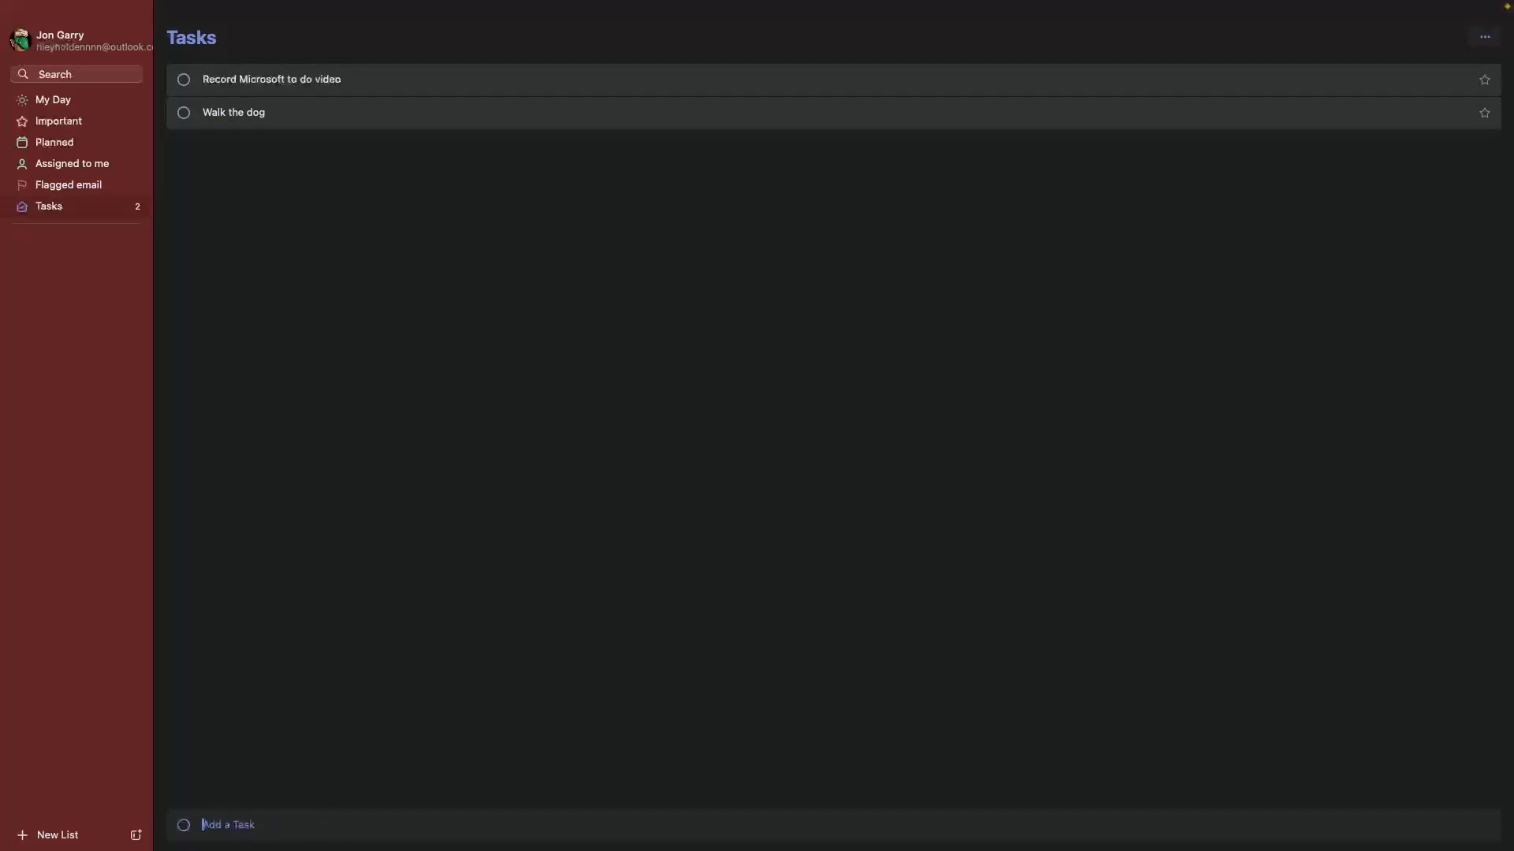
# Add the task "Read for 30 minutes" to the Tasks list.
pyautogui.write('ri')
pyautogui.press('BackSpace')
pyautogui.press('BackSpace')
pyautogui.press('BackSpace')
pyautogui.press('BackSpace')
pyautogui.write('Read for 30 minutes')
pyautogui.press('Return')
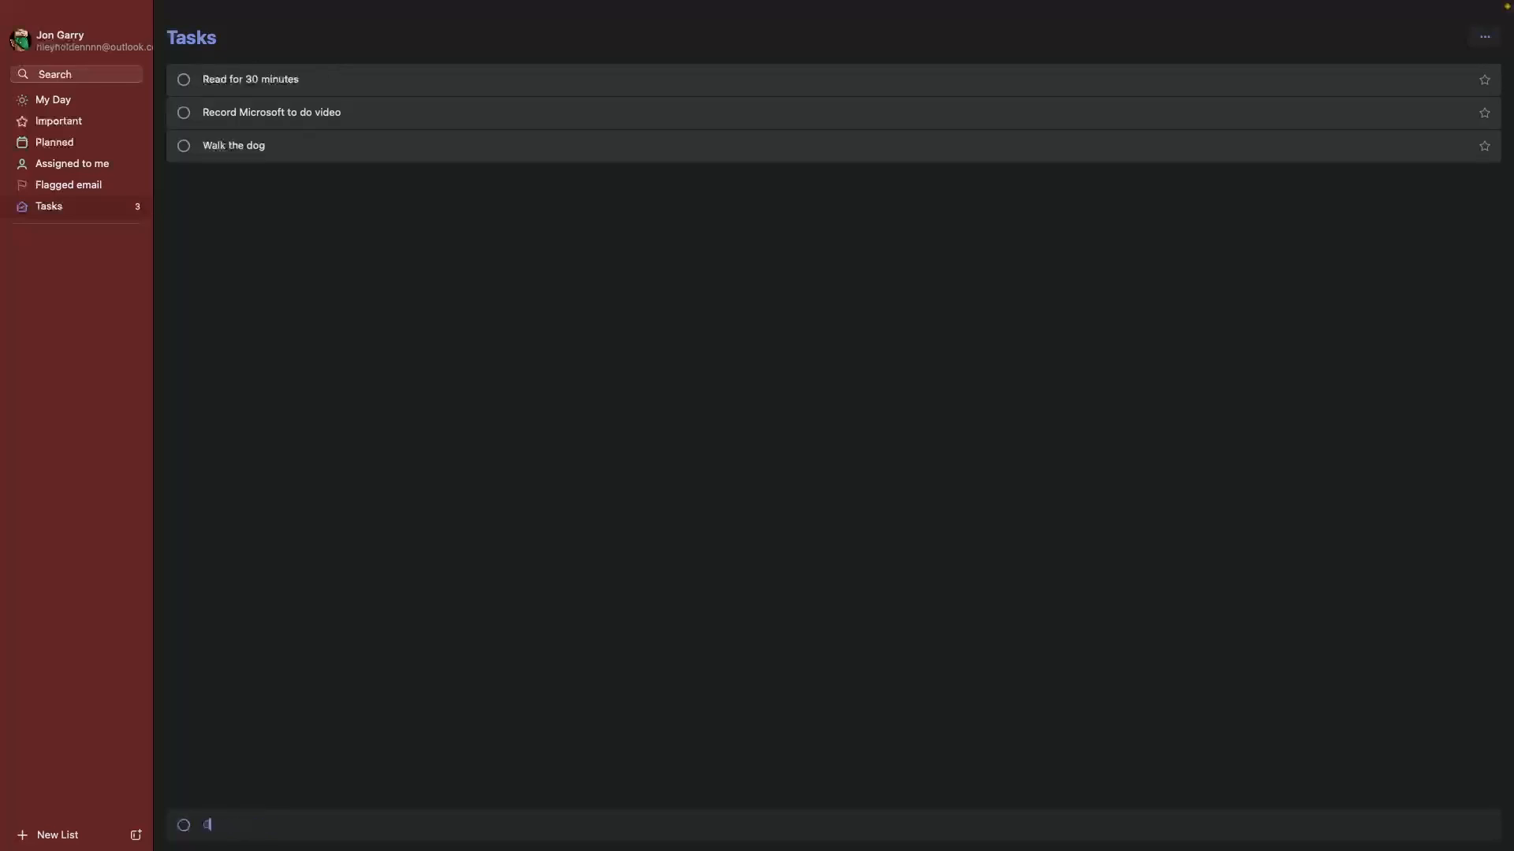
# Add the task "Go to the gym" and a task for a sales call with a named contact.
pyautogui.write('Go to the gym')
pyautogui.press('Return')
pyautogui.write('sales call with John')
pyautogui.press('Return')
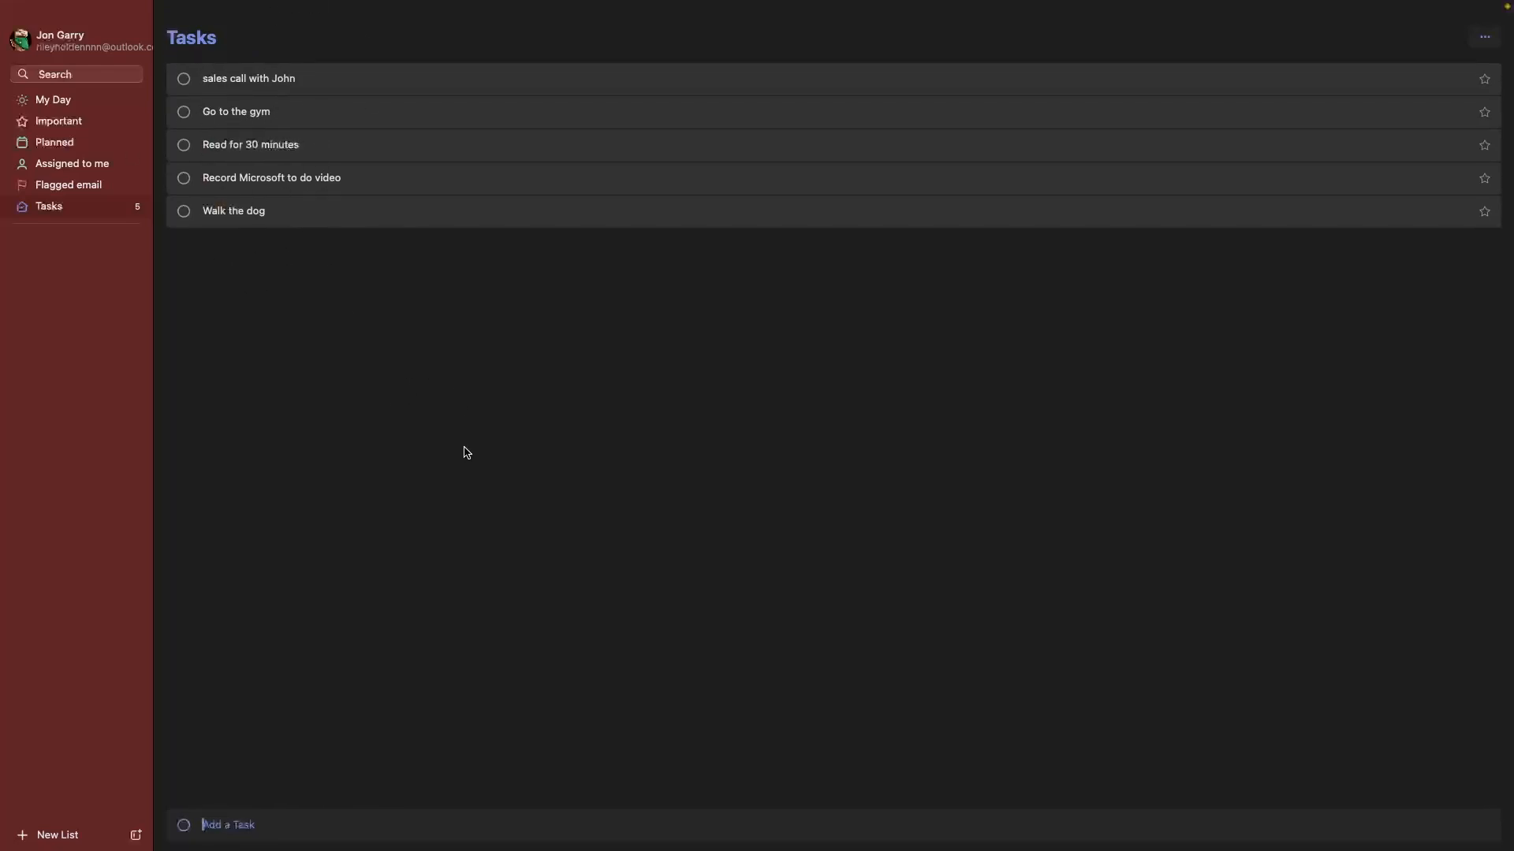
pyautogui.scroll(2, 467, 453)
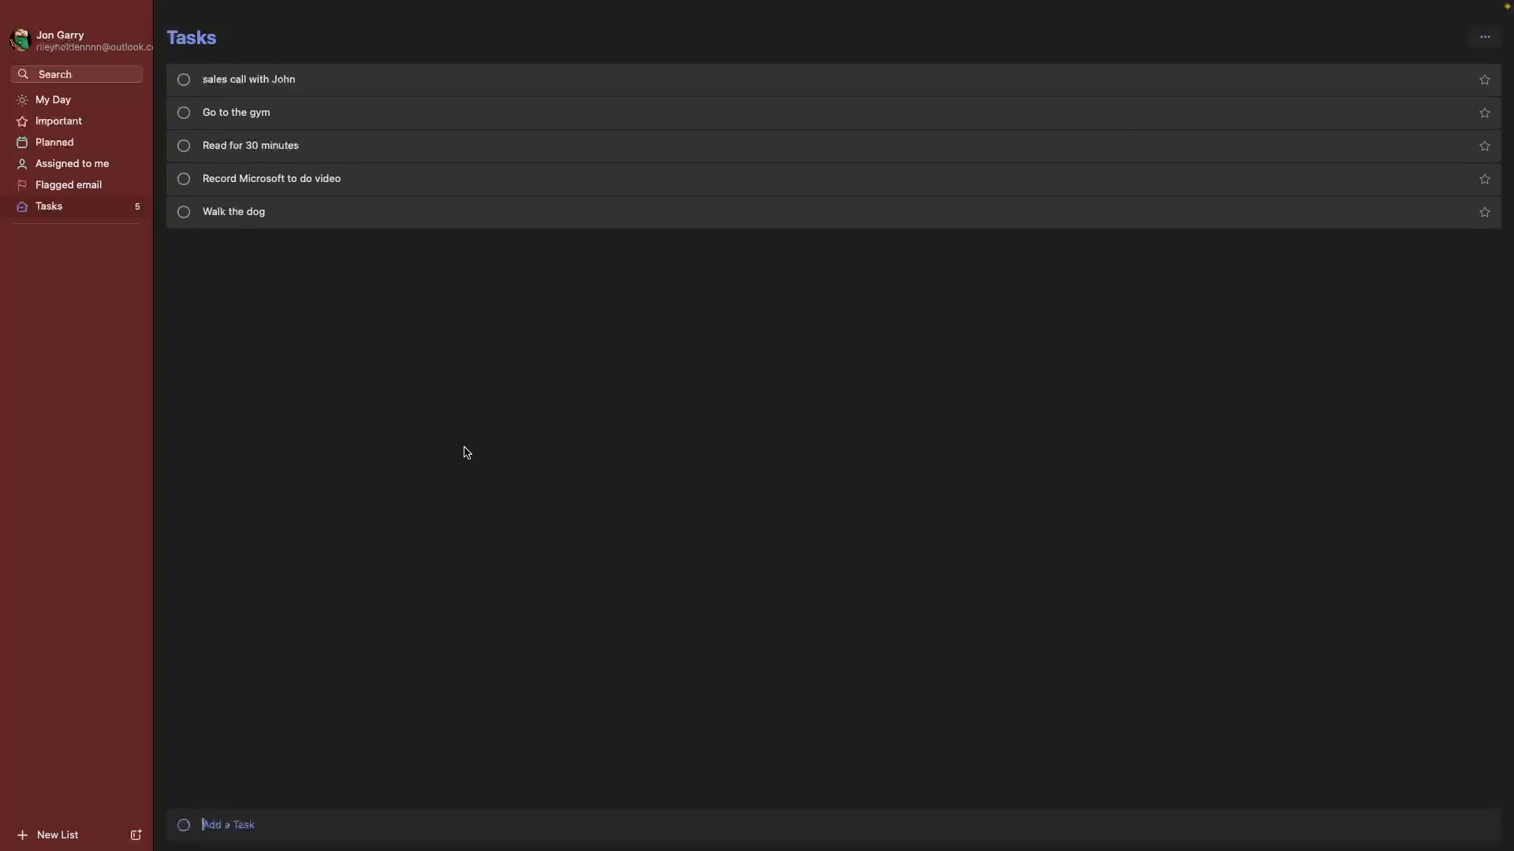
# Create two new lists named Work and Leisure.
pyautogui.click(61, 837)
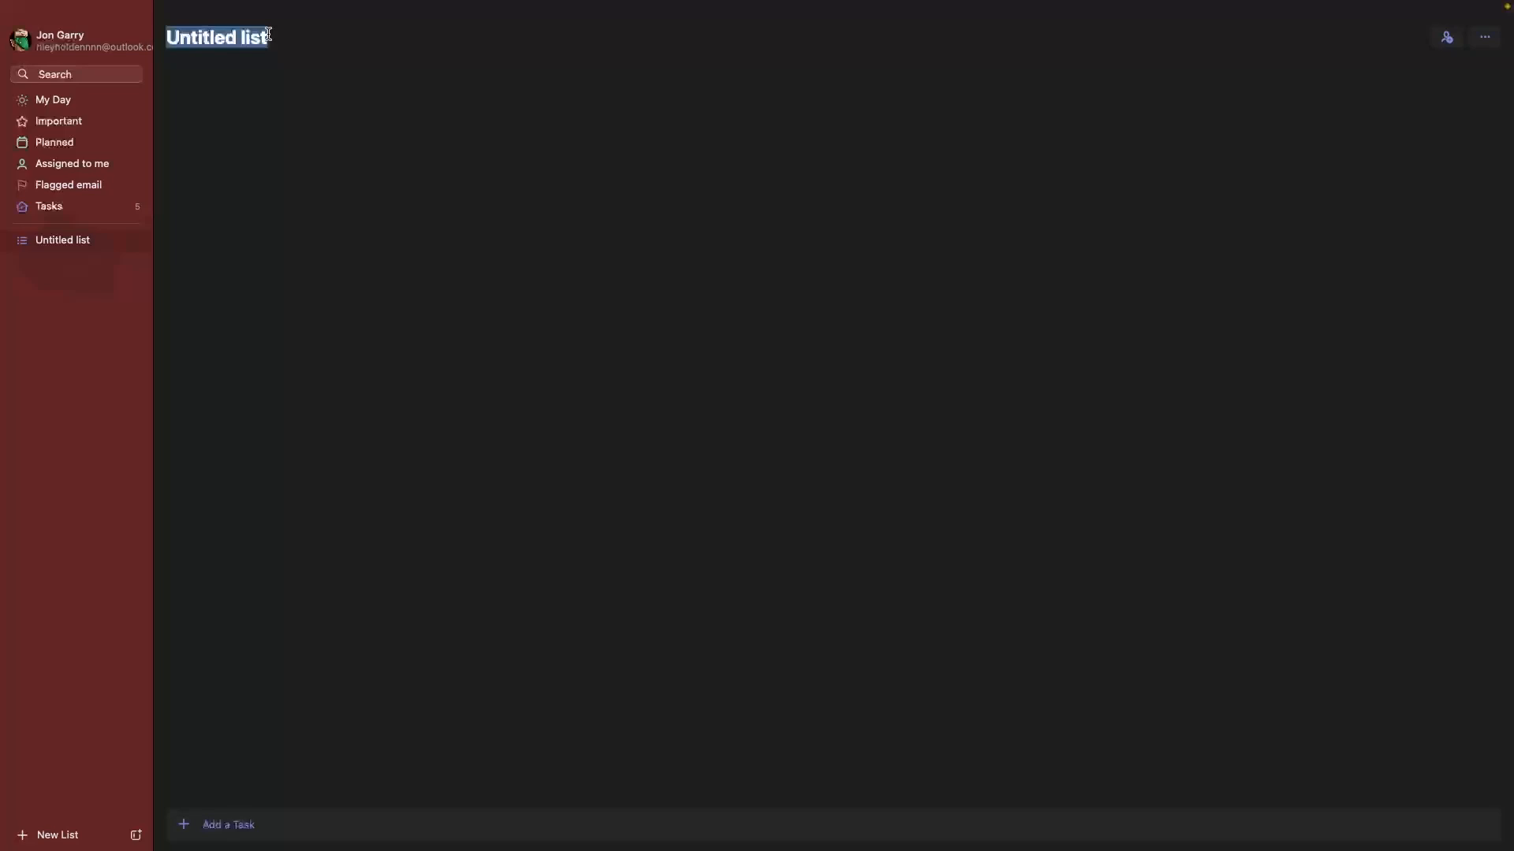
pyautogui.write('Work')
pyautogui.press('Return')
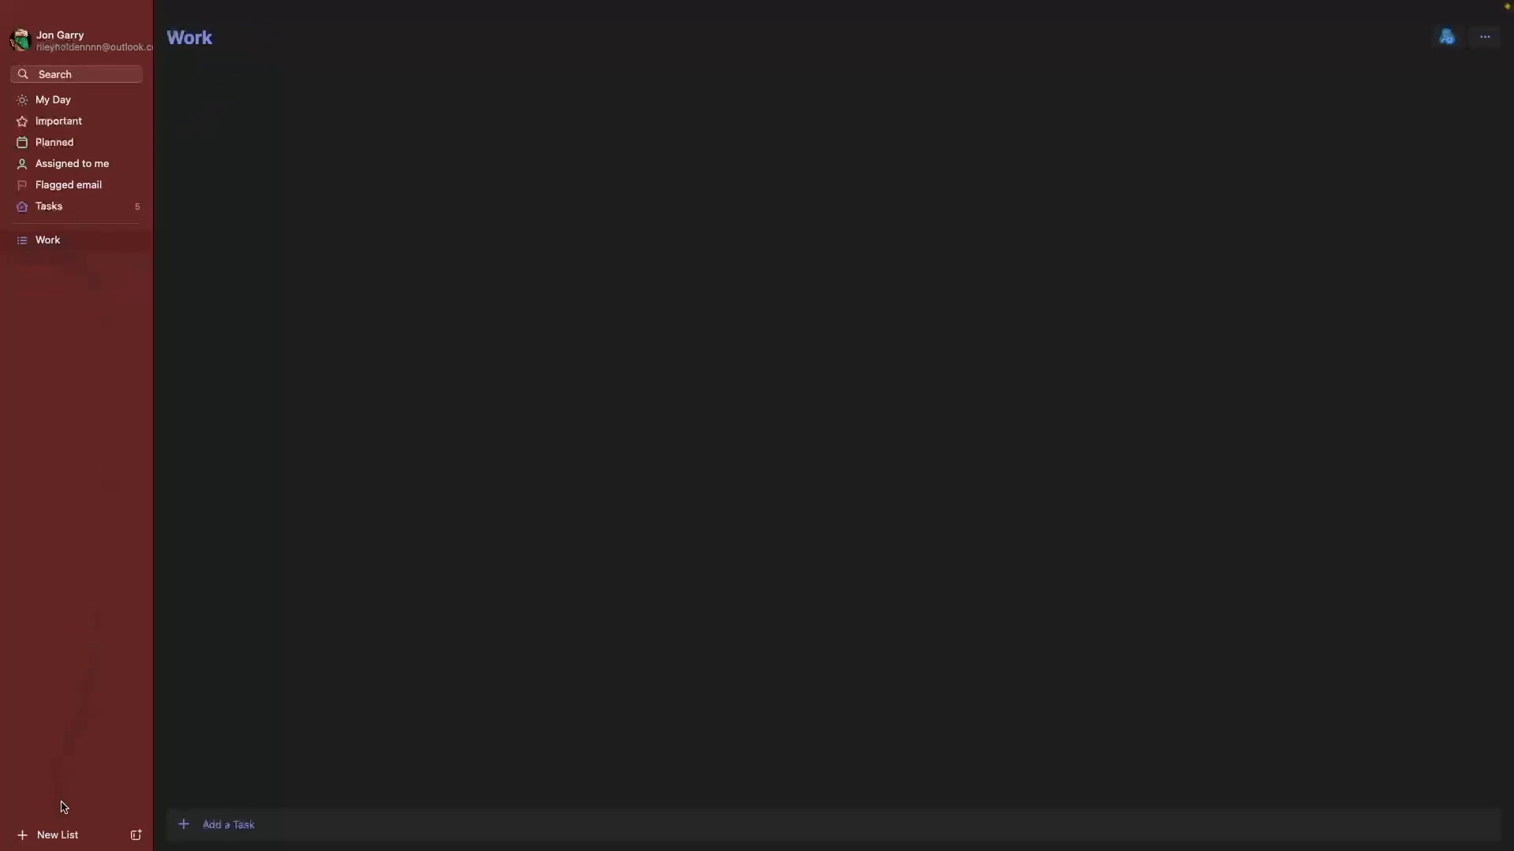
pyautogui.click(57, 835)
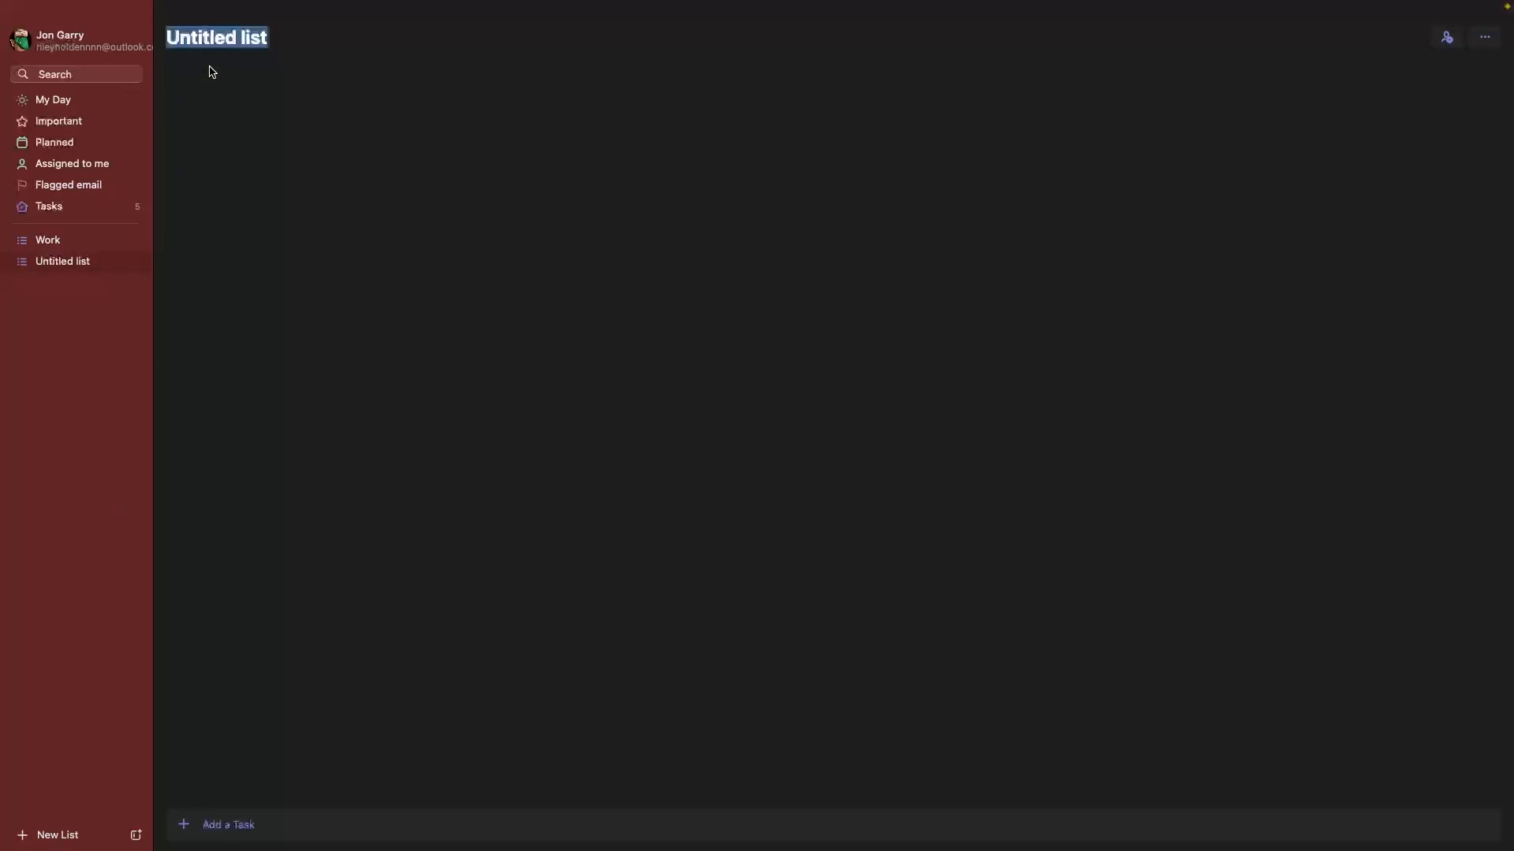
pyautogui.press('BackSpace')
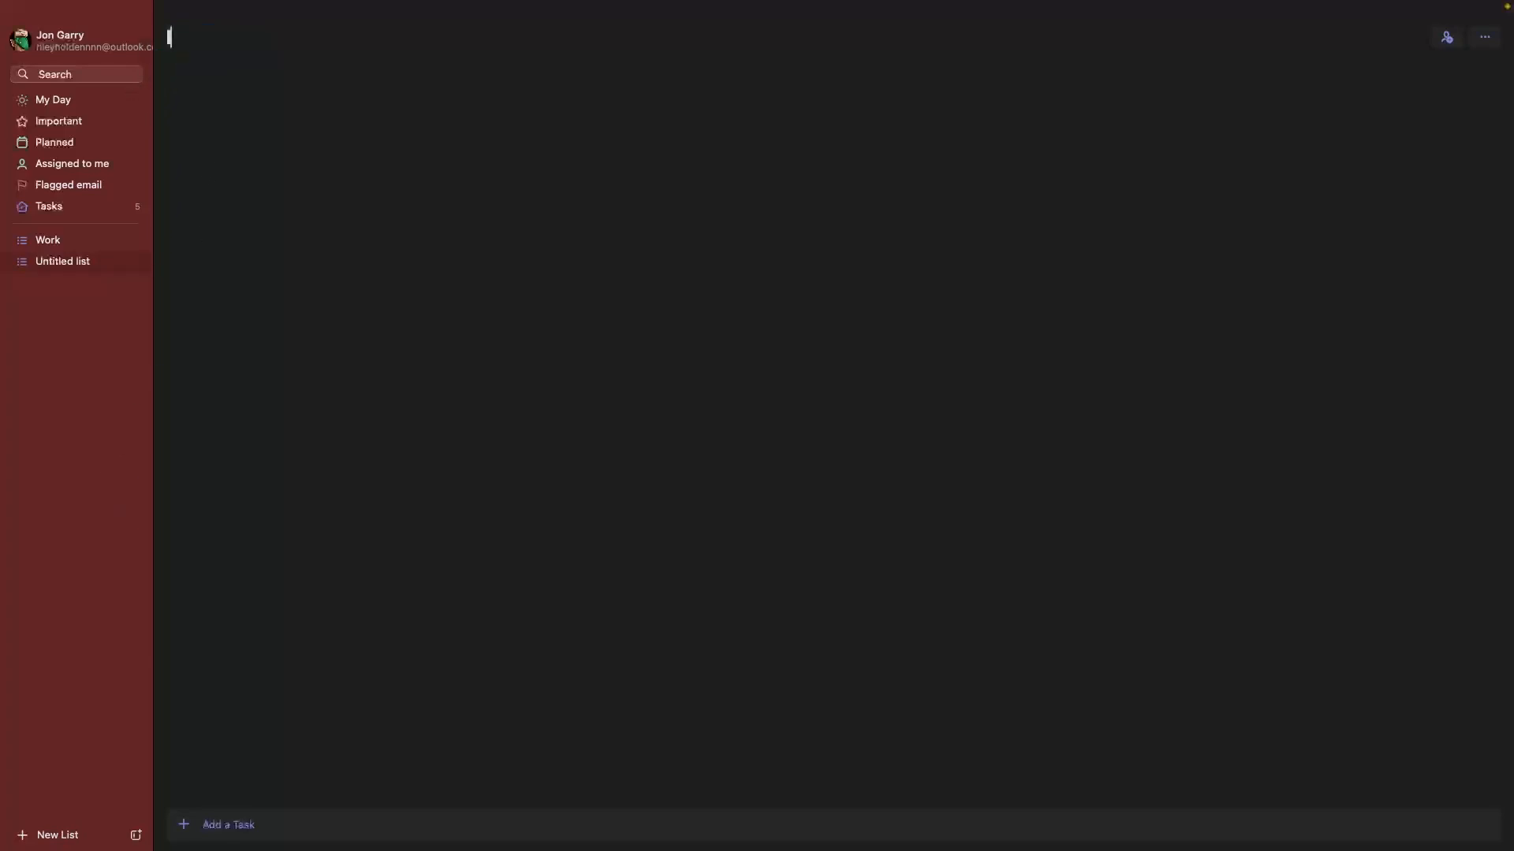
pyautogui.write('Leisure')
pyautogui.press('Return')
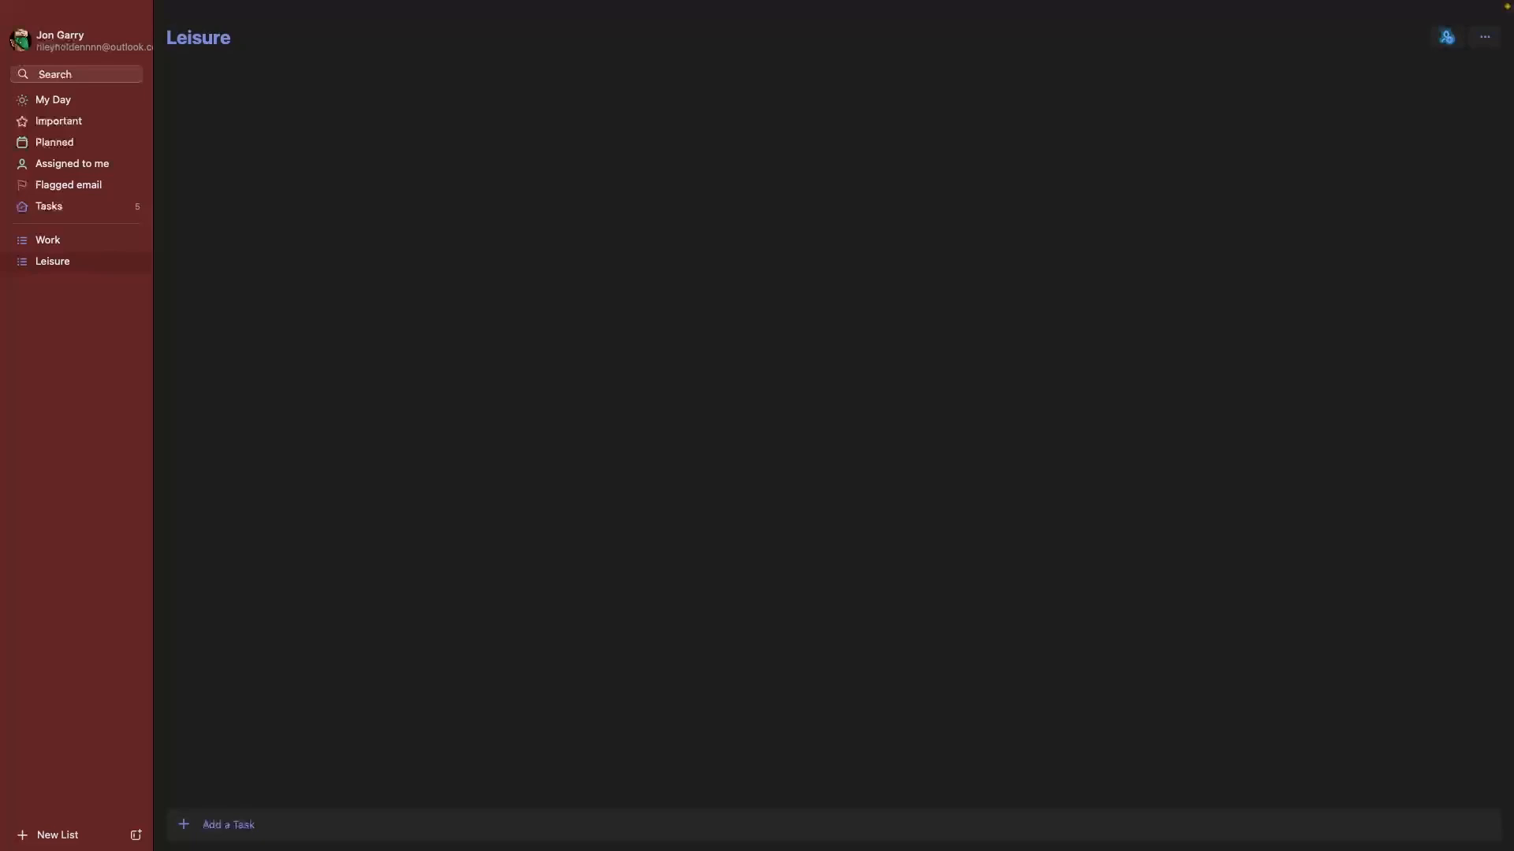
pyautogui.click(78, 240)
pyautogui.click(76, 258)
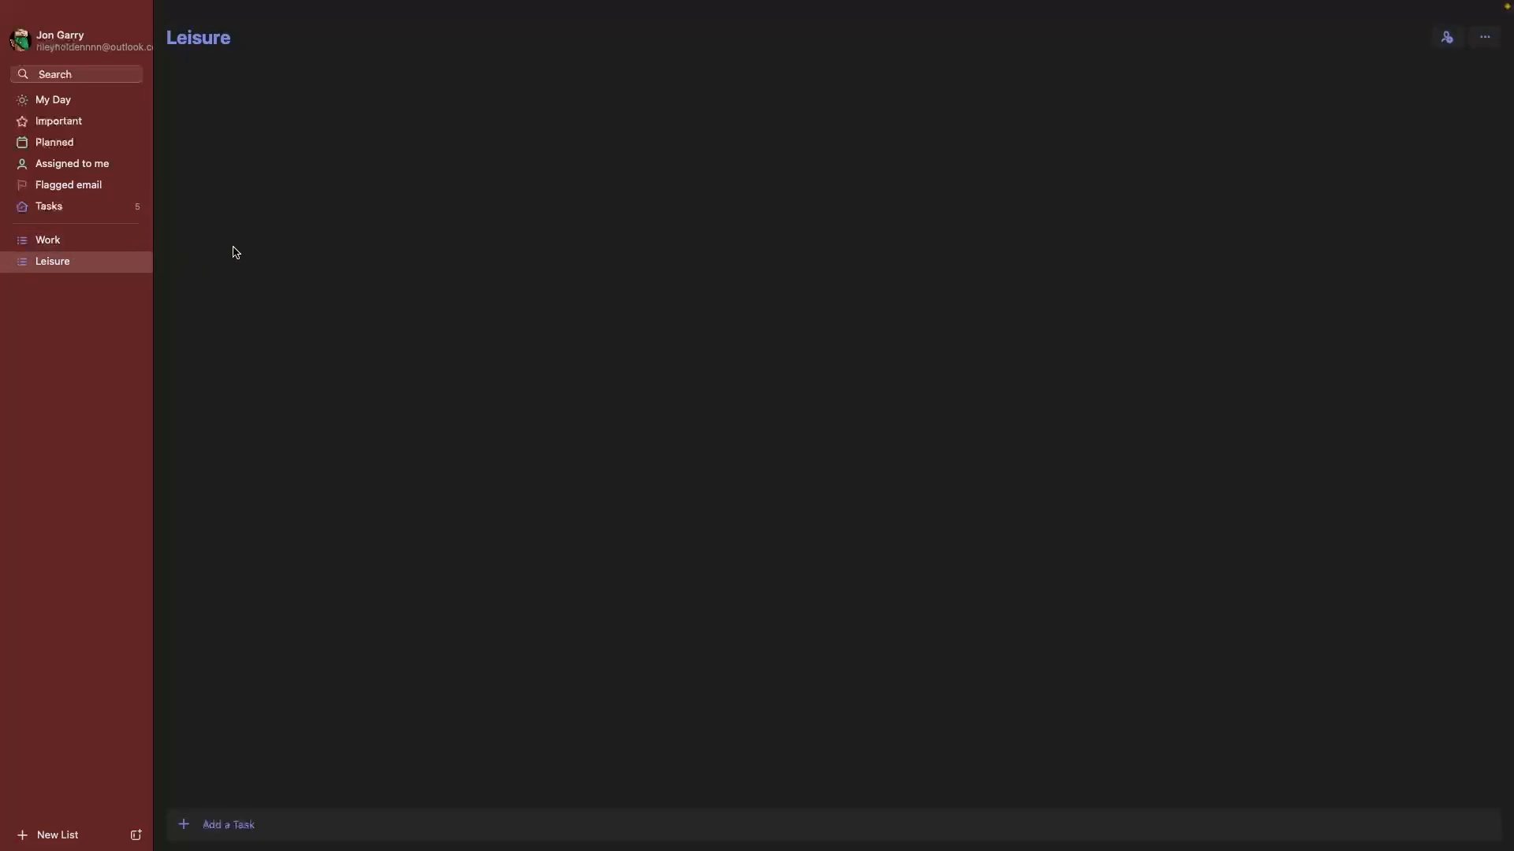
# Create another new list named House.
pyautogui.press('super+l')
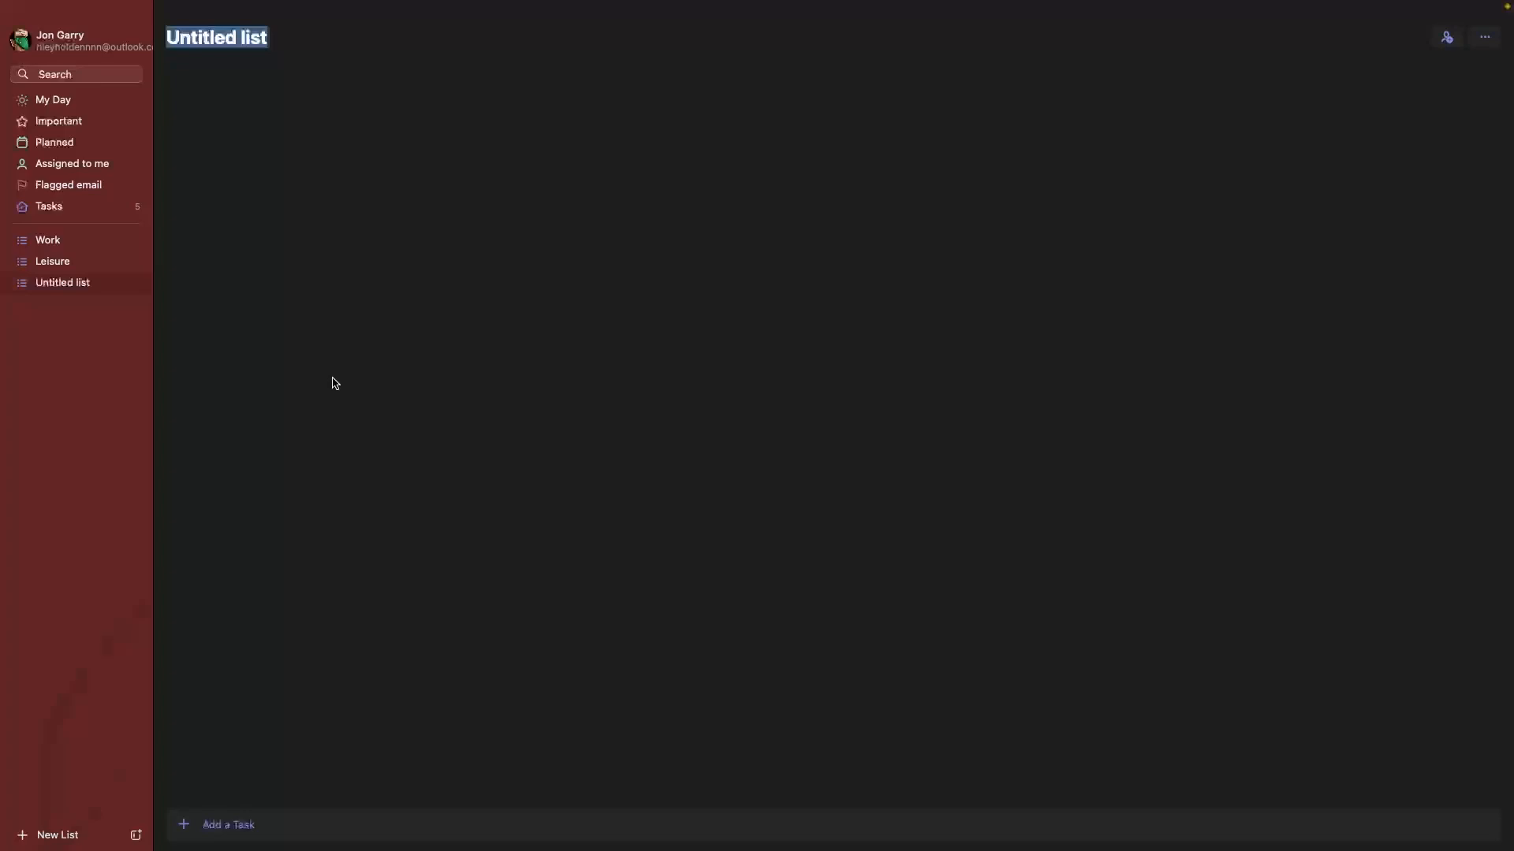
pyautogui.write('House')
pyautogui.press('Return')
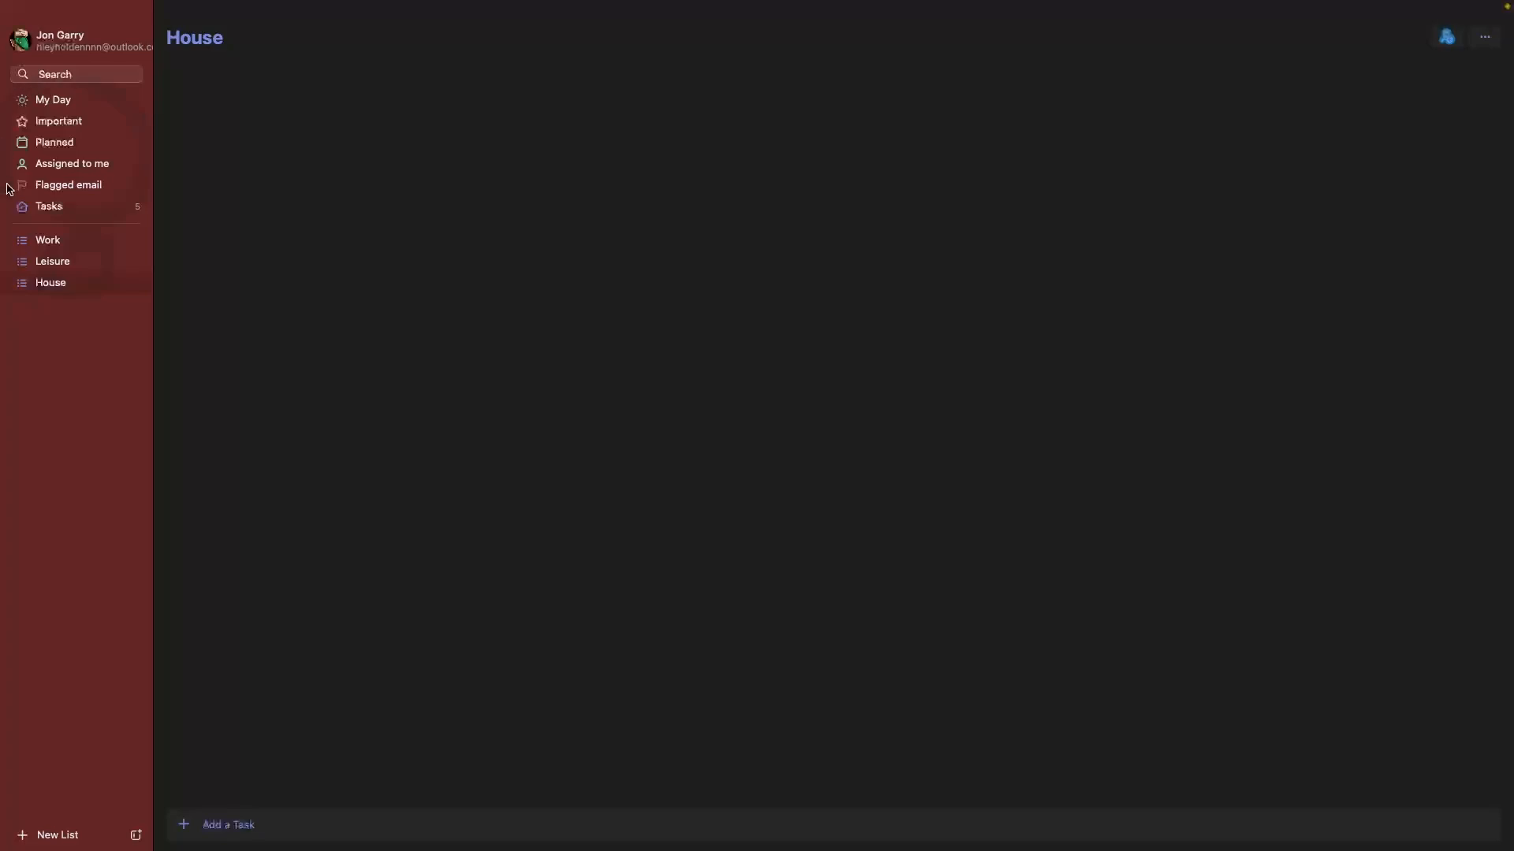
# Move the sales call and Record Microsoft to do video tasks from Tasks to Work, and Go to the gym and Read for 30 minutes to Leisure.
pyautogui.click(58, 211)
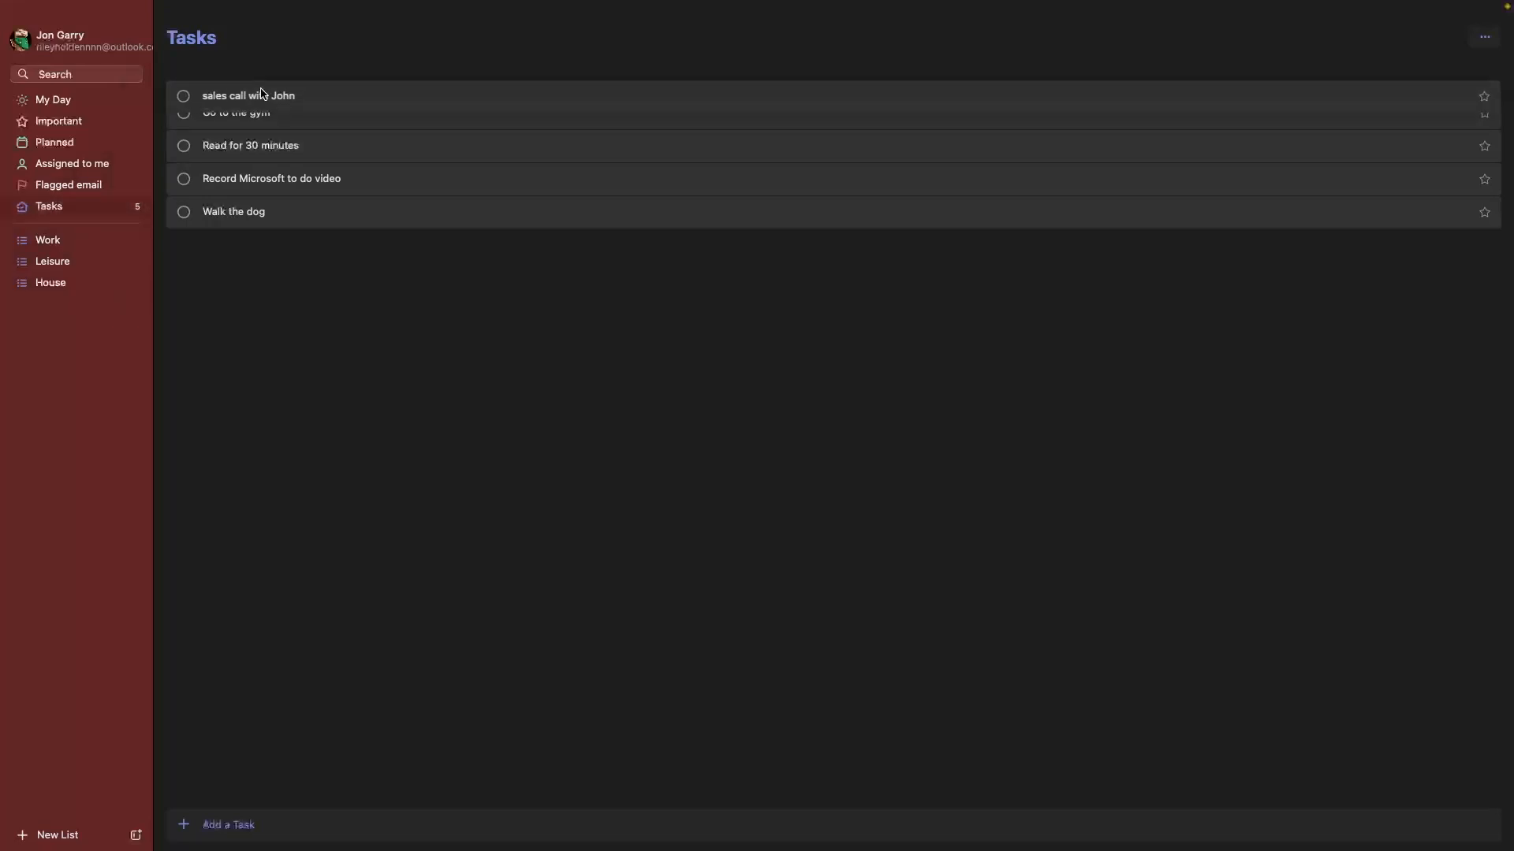
pyautogui.moveTo(263, 79); pyautogui.dragTo(85, 239)
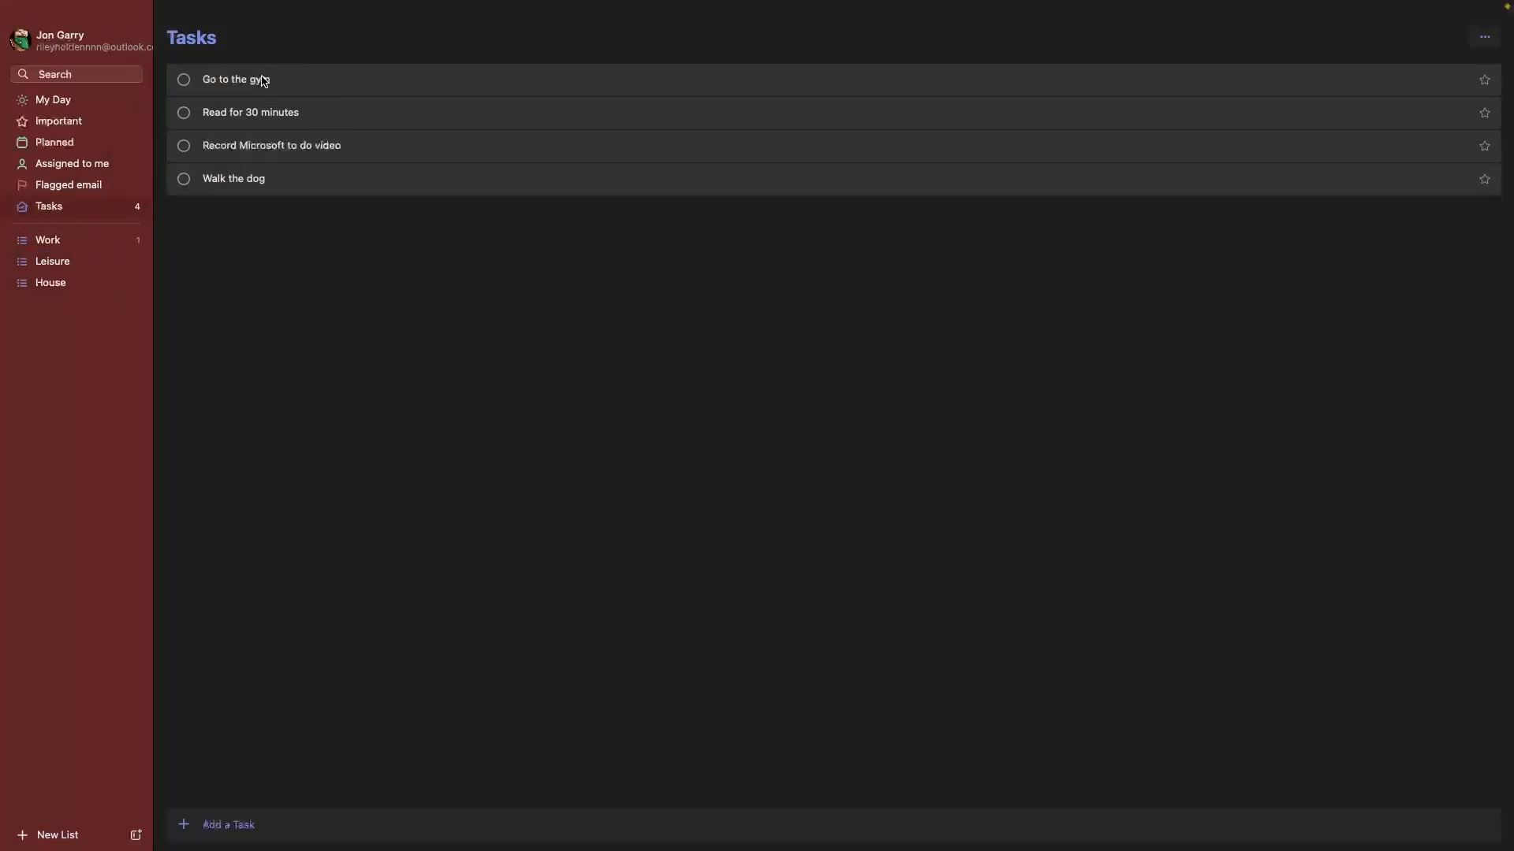
pyautogui.moveTo(264, 81); pyautogui.dragTo(108, 262)
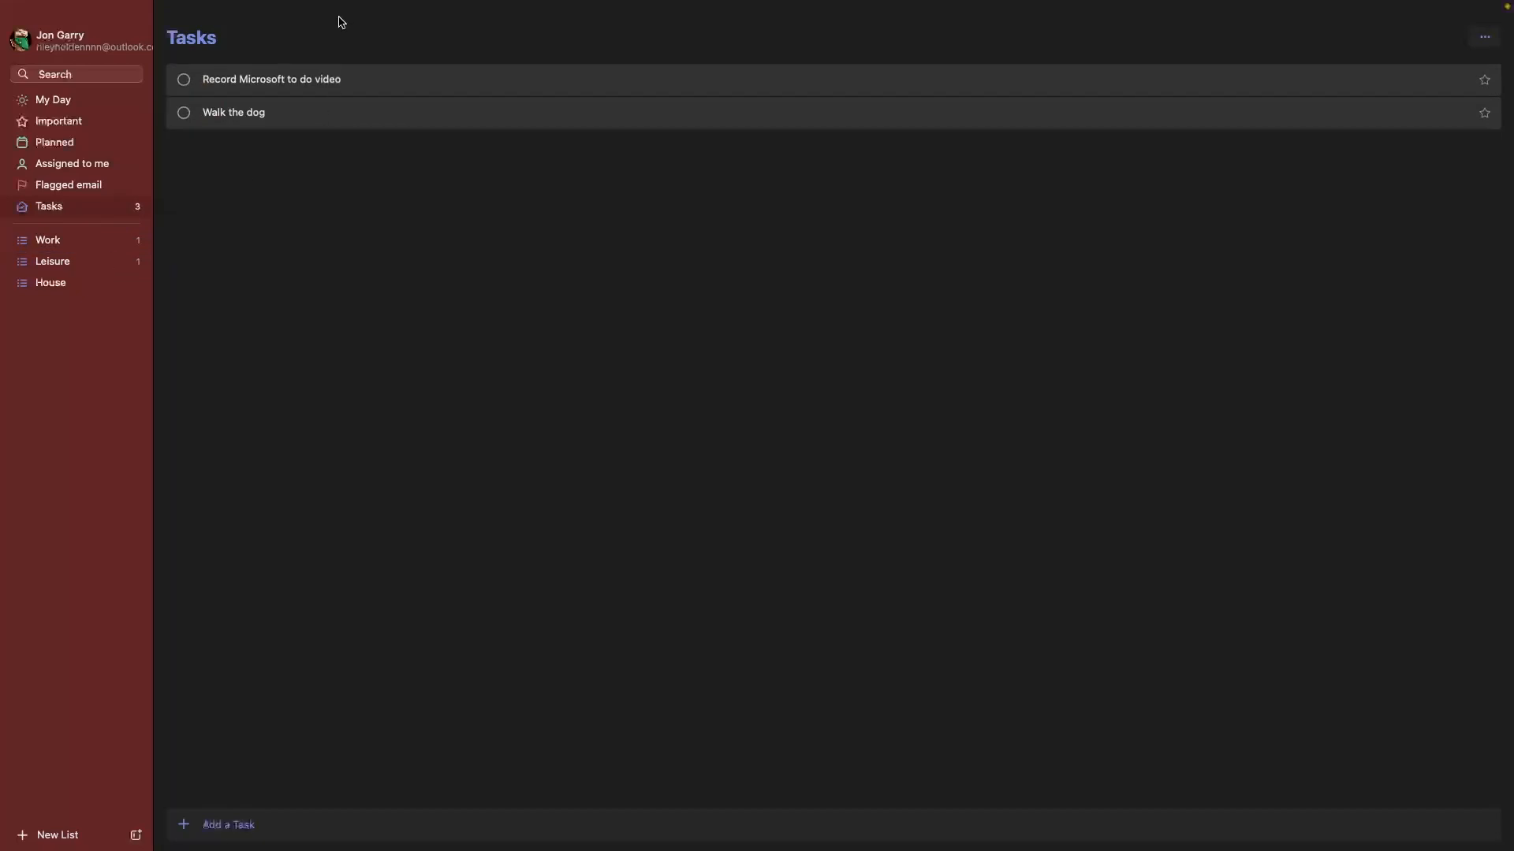
pyautogui.moveTo(291, 77); pyautogui.dragTo(127, 267)
pyautogui.moveTo(289, 77); pyautogui.dragTo(79, 245)
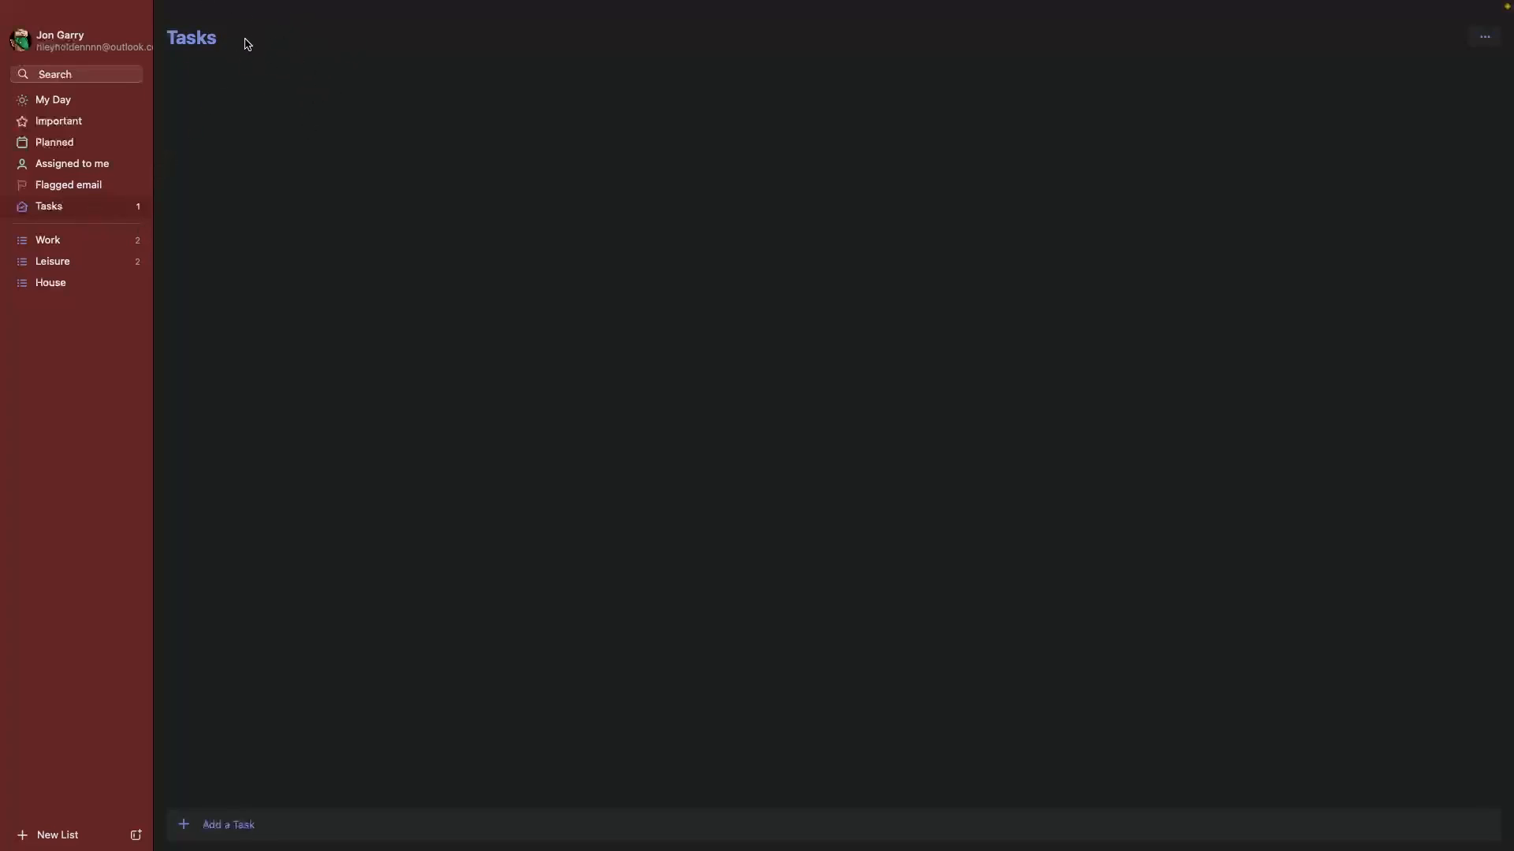
# Reload the Tasks list and move the remaining Walk the dog task to the Leisure list.
pyautogui.click(75, 192)
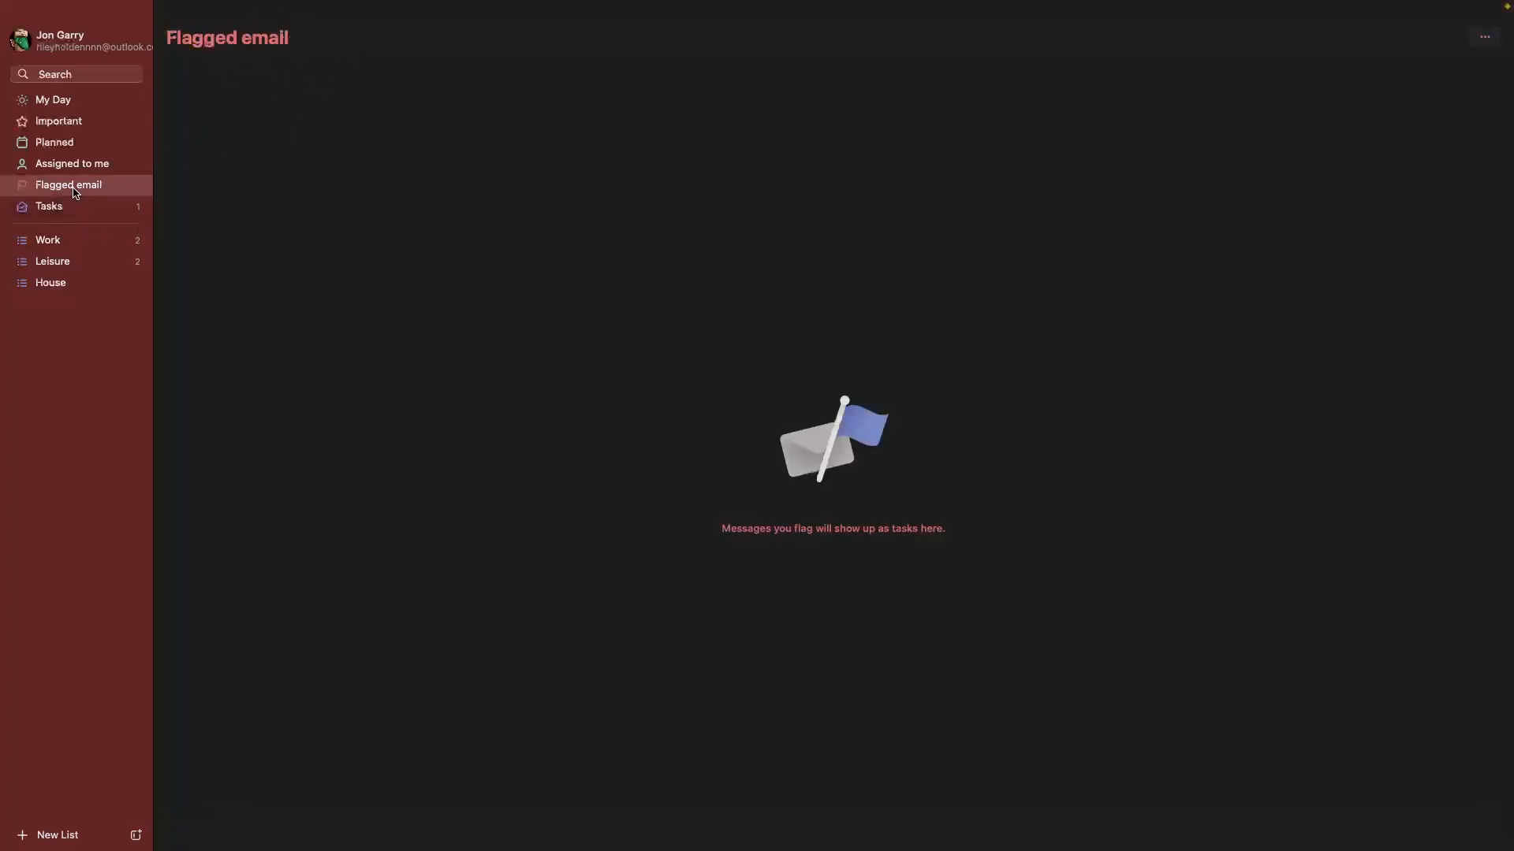
pyautogui.click(74, 206)
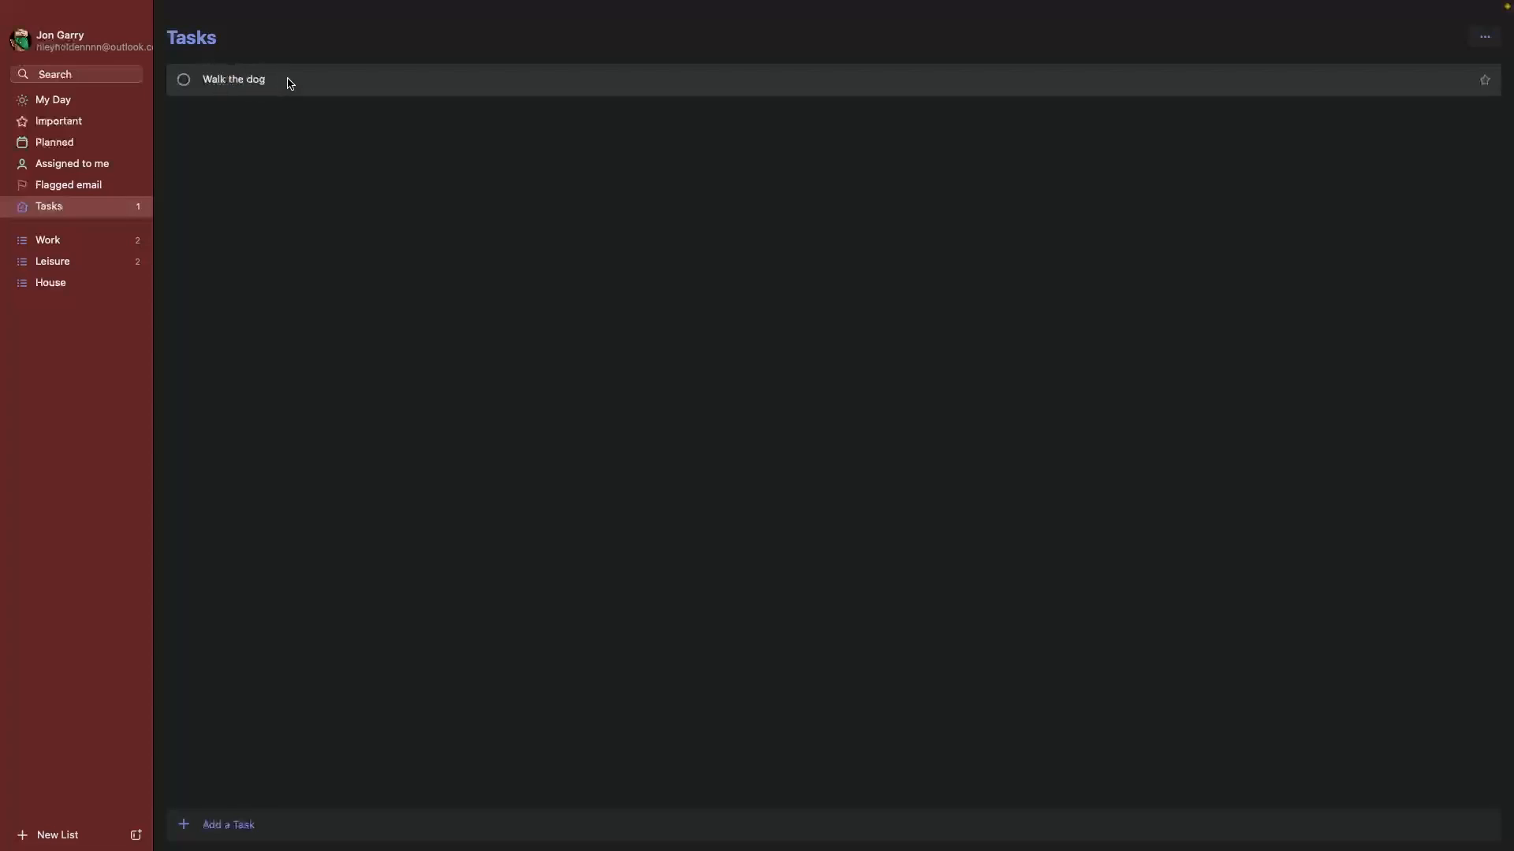
pyautogui.moveTo(290, 84); pyautogui.dragTo(90, 263)
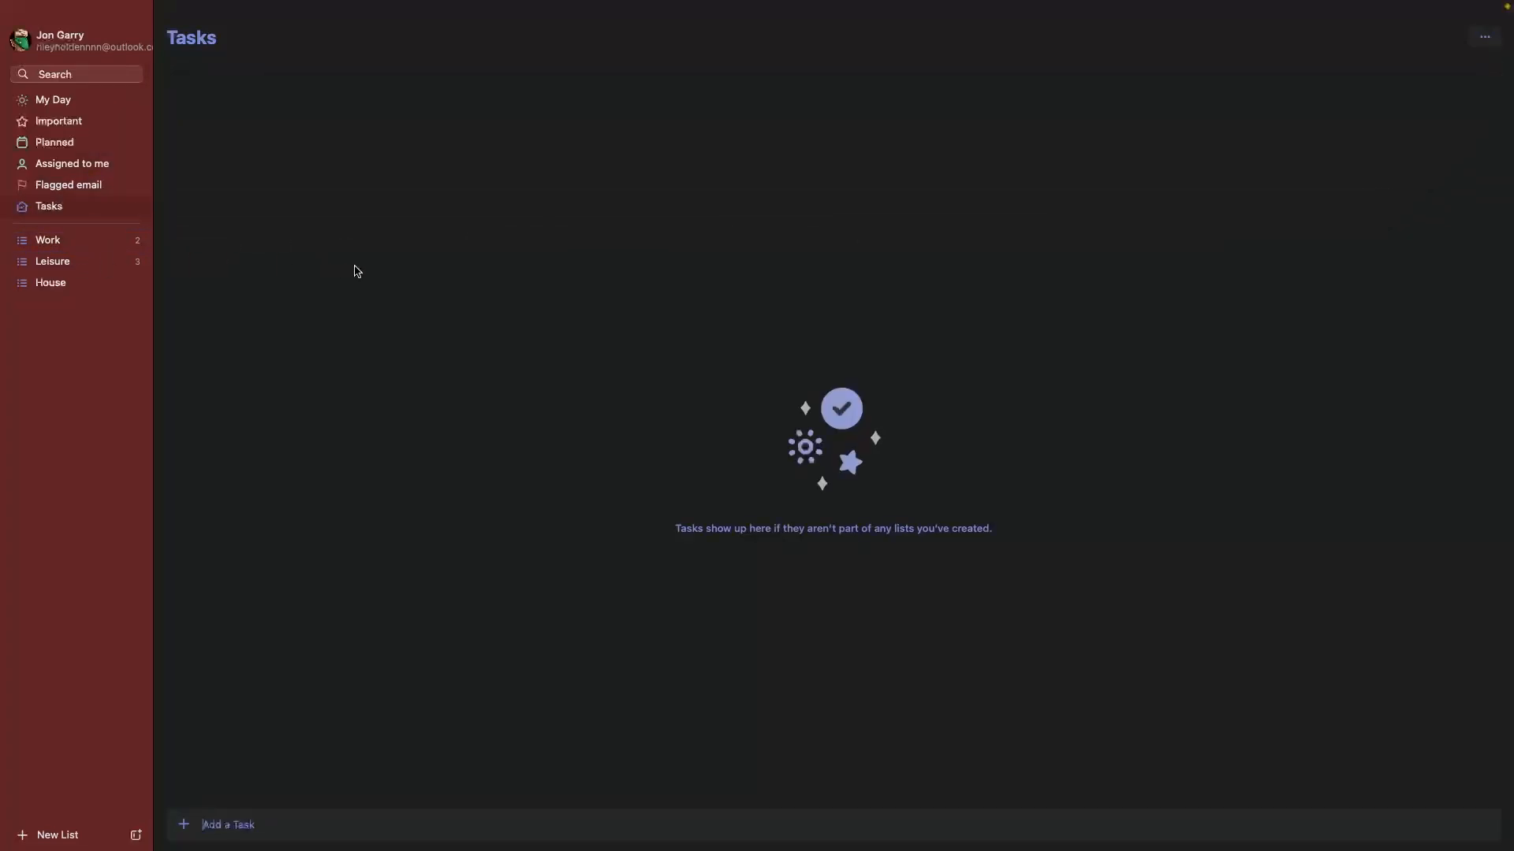
# Look through the Work, Leisure and House lists to check which tasks each one holds.
pyautogui.click(78, 236)
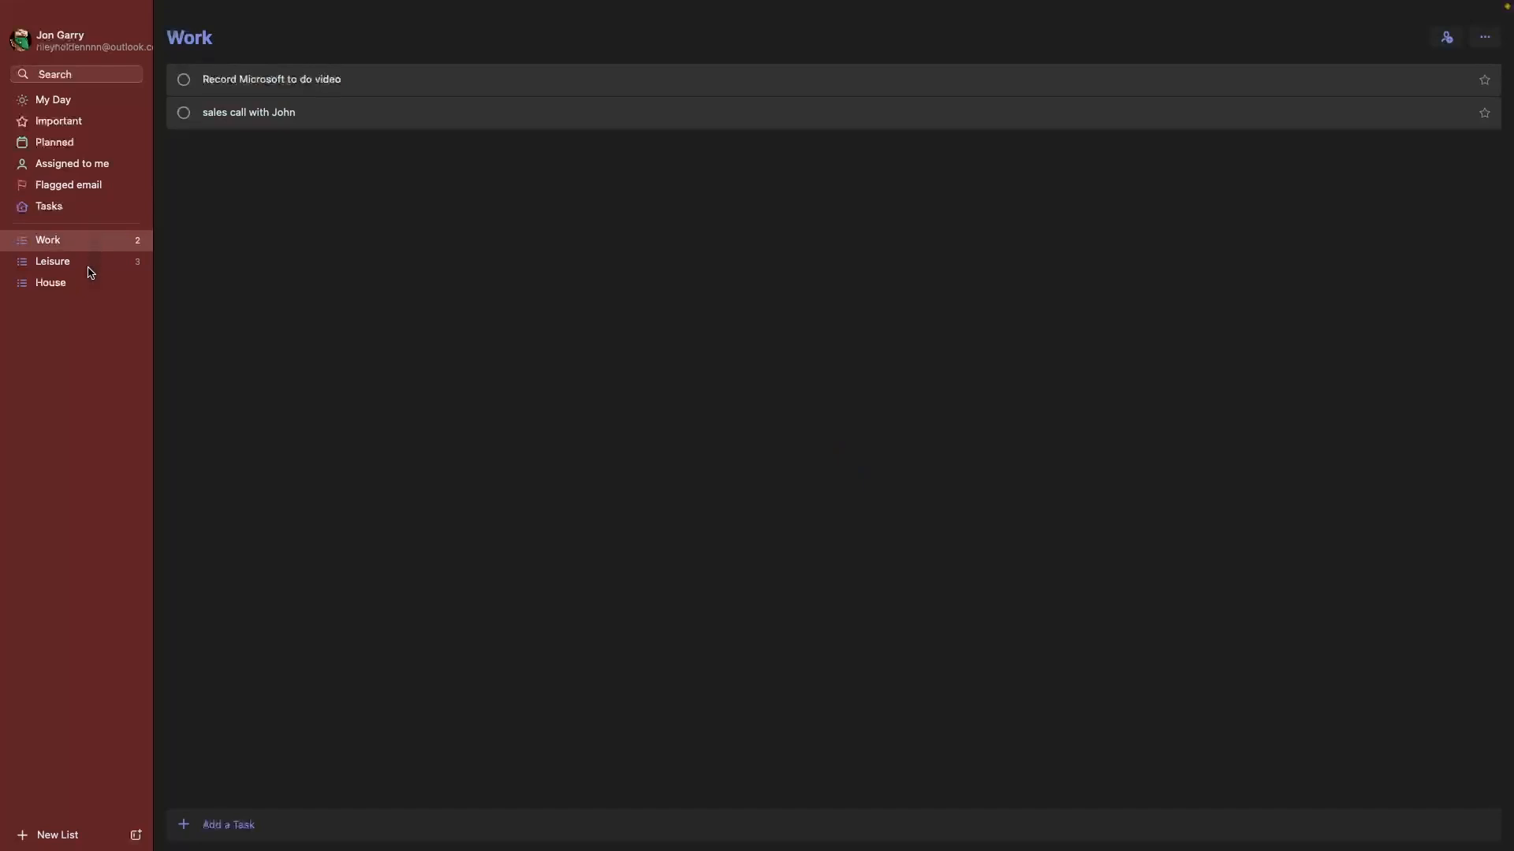
pyautogui.click(91, 265)
pyautogui.click(130, 248)
pyautogui.click(130, 264)
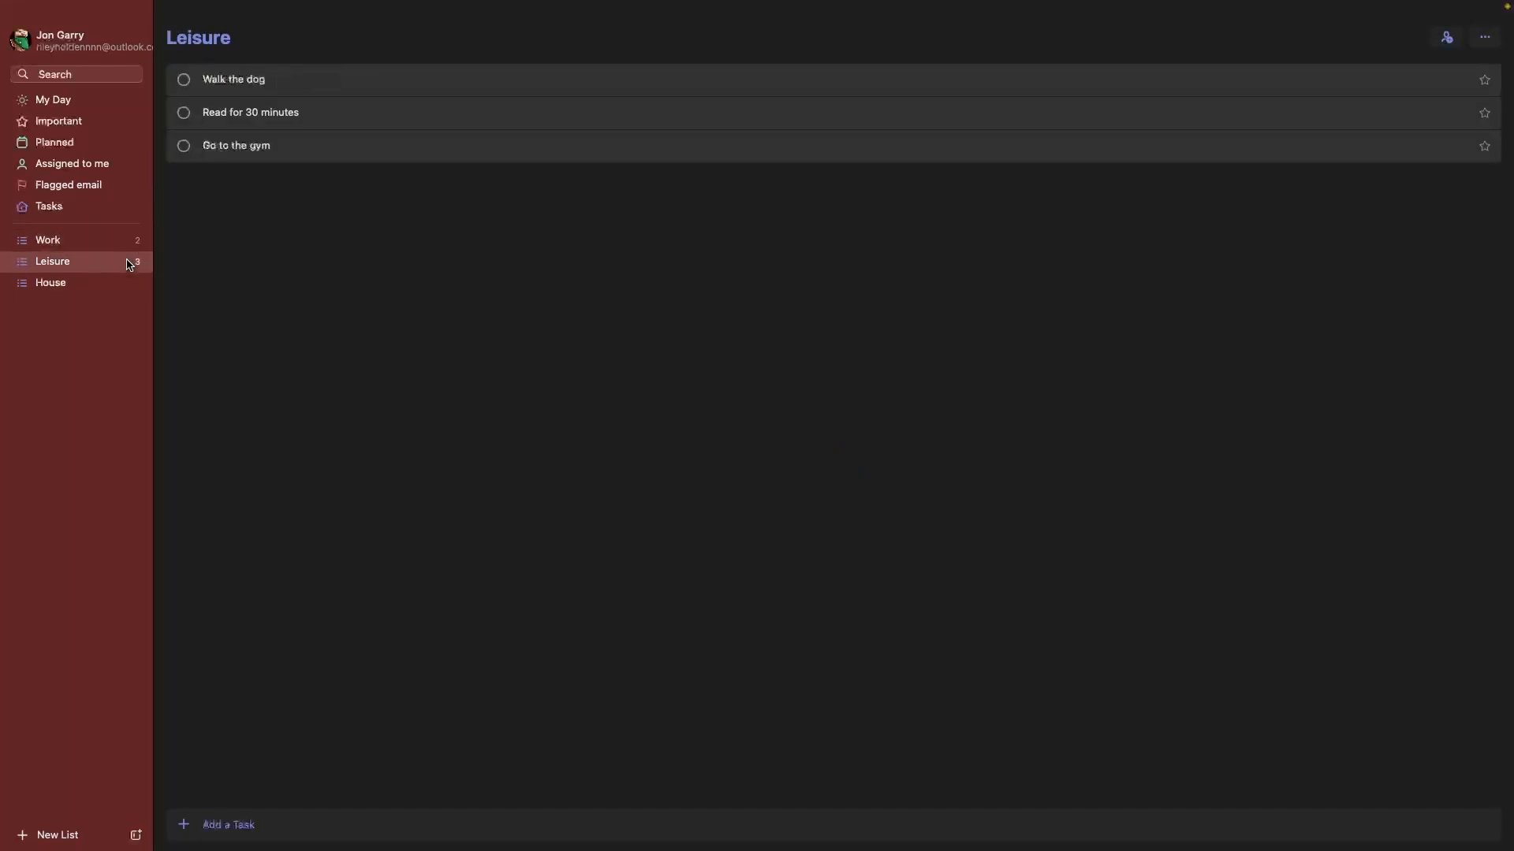
pyautogui.click(119, 279)
pyautogui.click(115, 260)
pyautogui.click(115, 246)
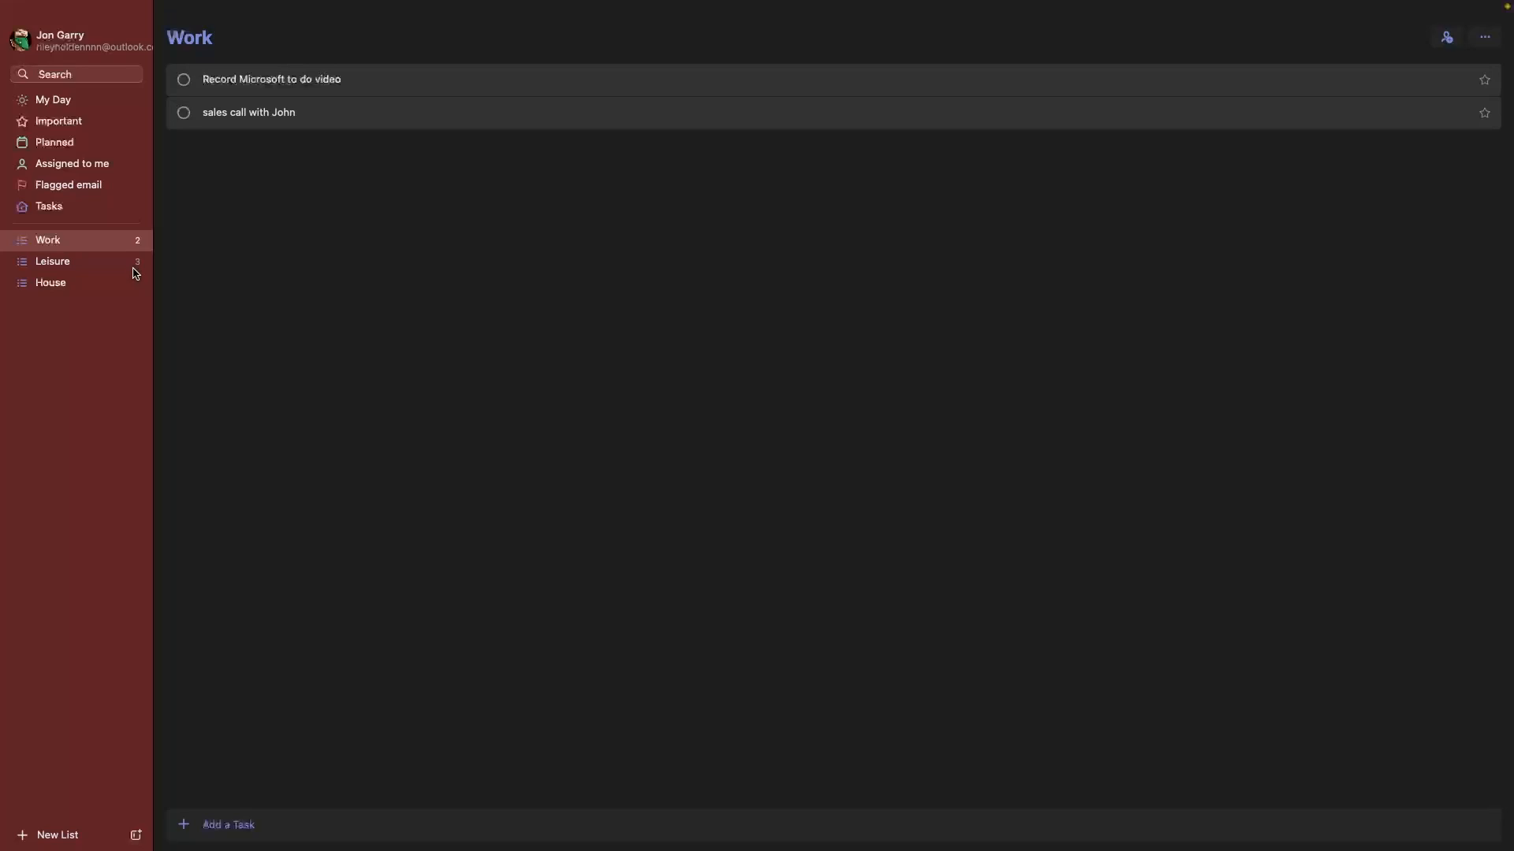
# Add the tasks "Take dog to the vets" and "Buy dog food" to the Leisure list.
pyautogui.click(134, 268)
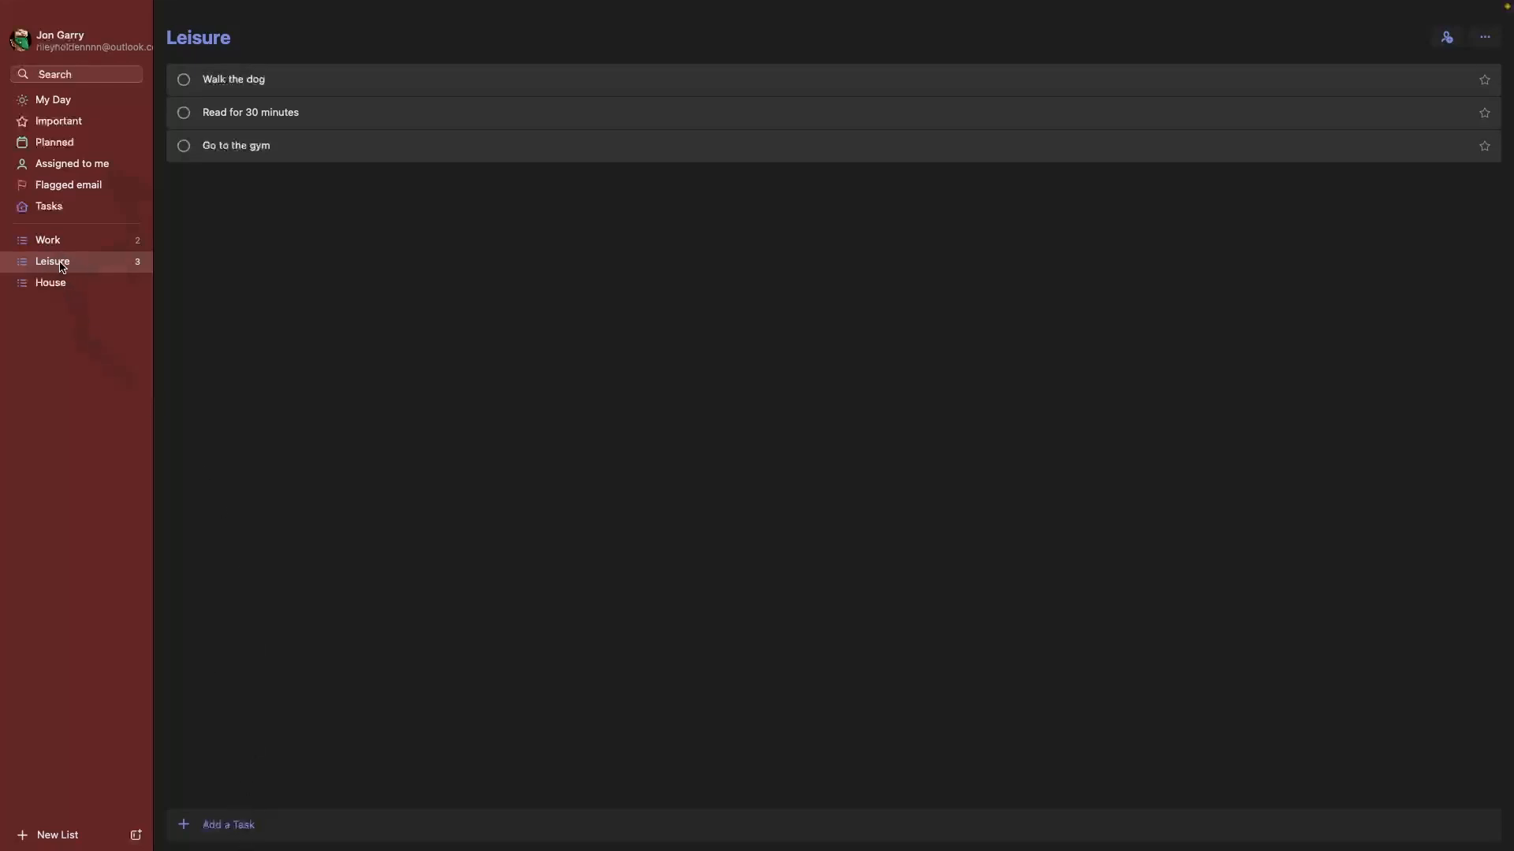
pyautogui.click(244, 824)
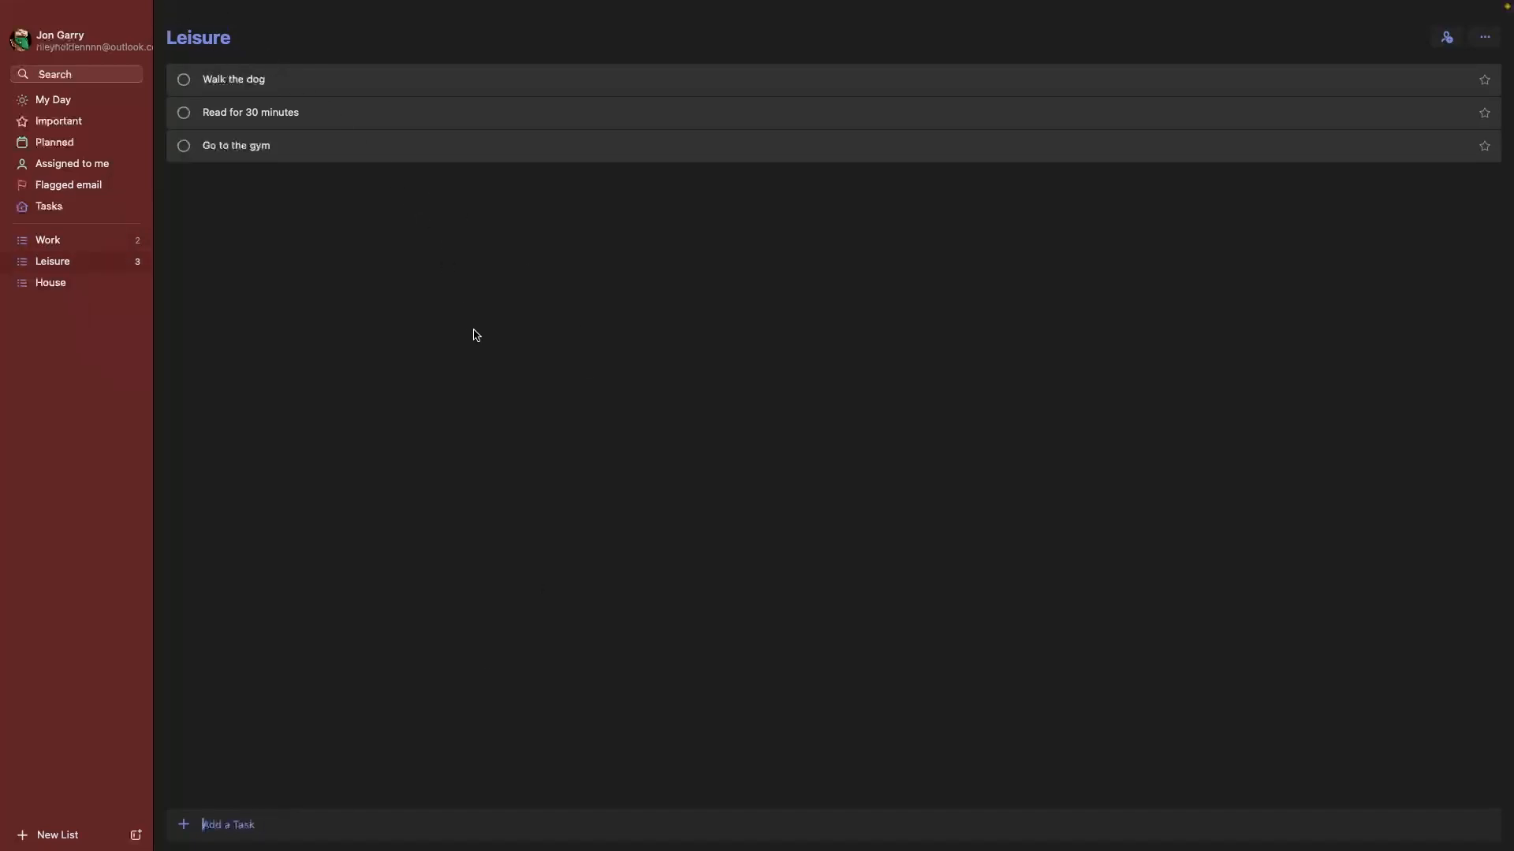
pyautogui.write('Take dog to the tvets')
pyautogui.press('Return')
pyautogui.write('Buy dog food')
pyautogui.press('Return')
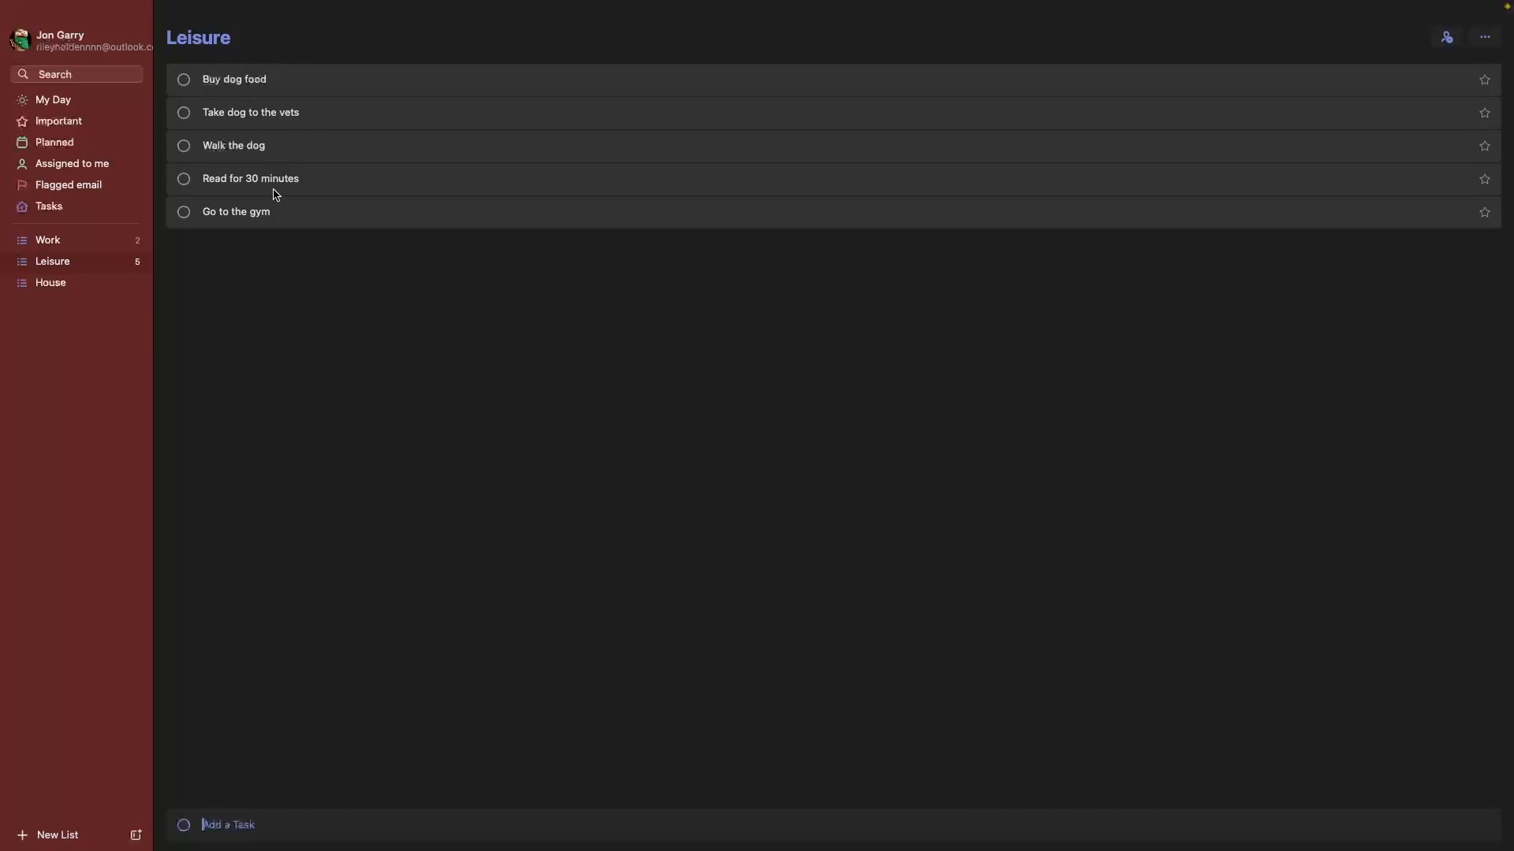
# Create a new list named Dog.
pyautogui.click(55, 836)
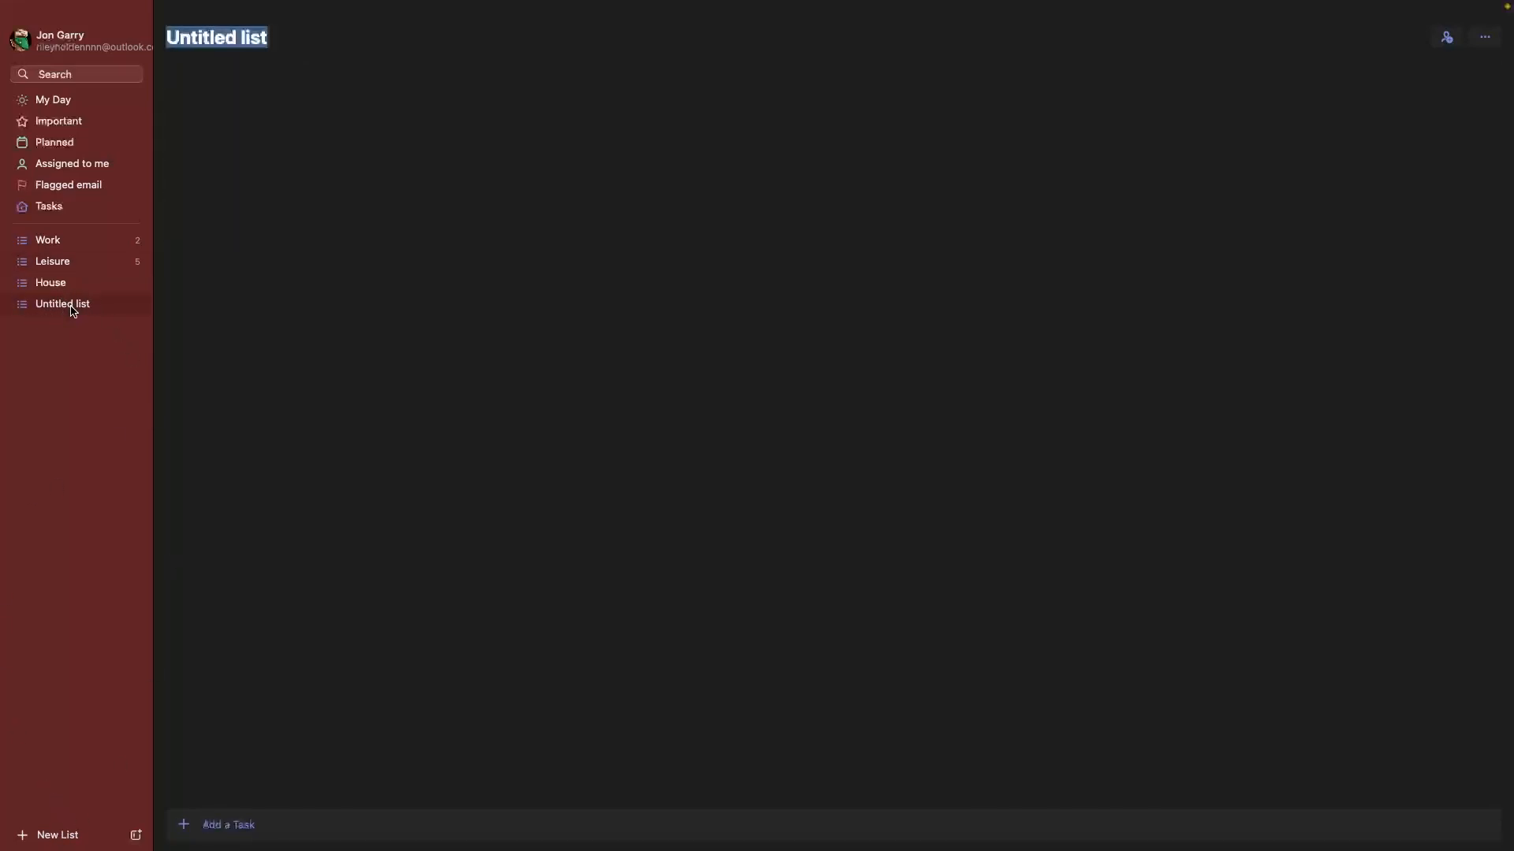
pyautogui.write('Dog')
pyautogui.press('Return')
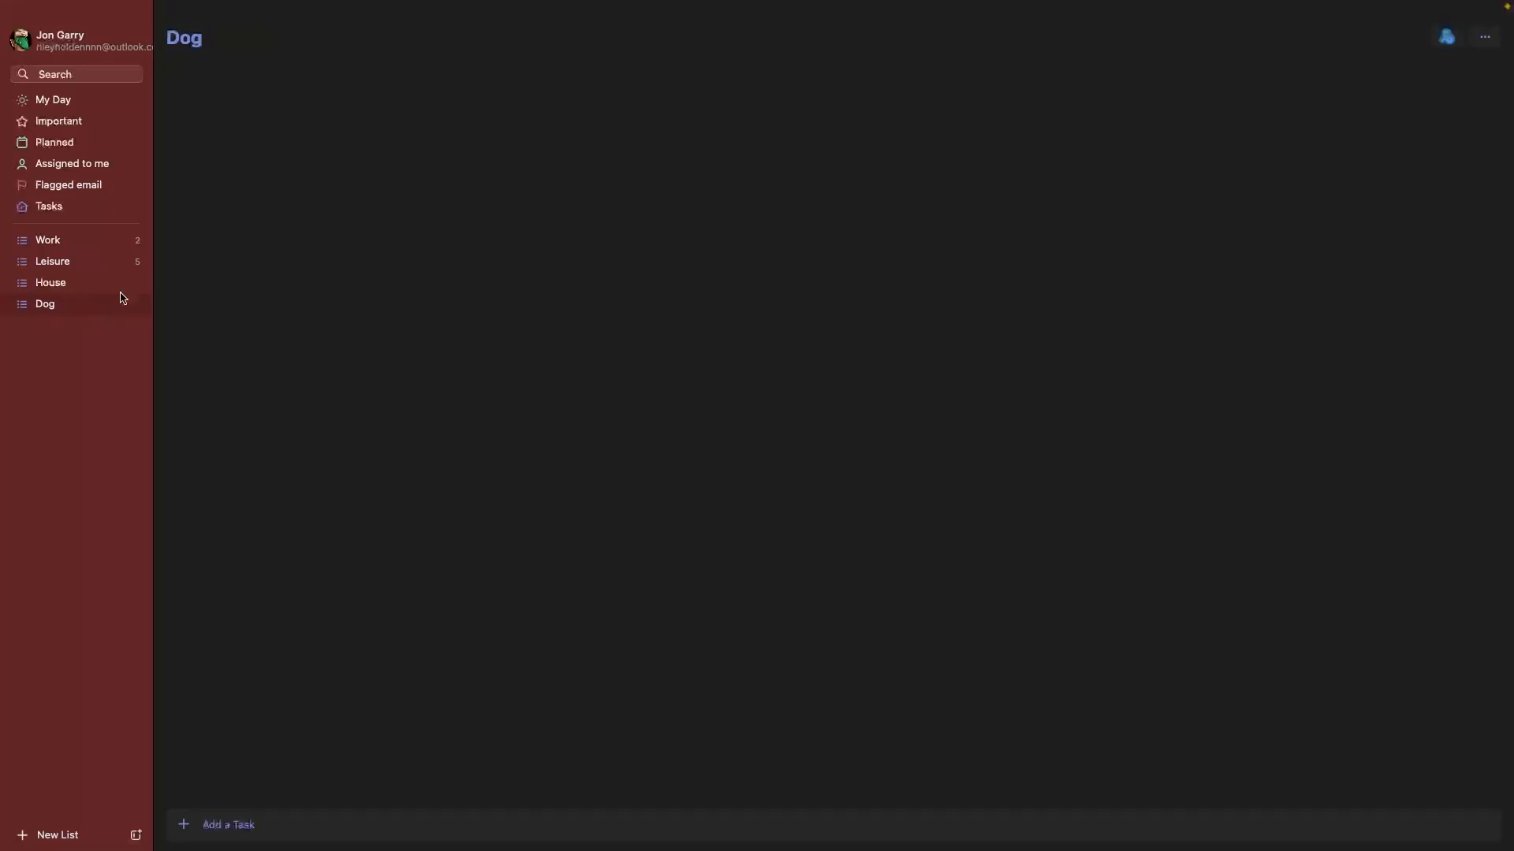
# Combine the Dog list with the Leisure list into a group, and collapse and expand that group.
pyautogui.moveTo(57, 305); pyautogui.dragTo(88, 263)
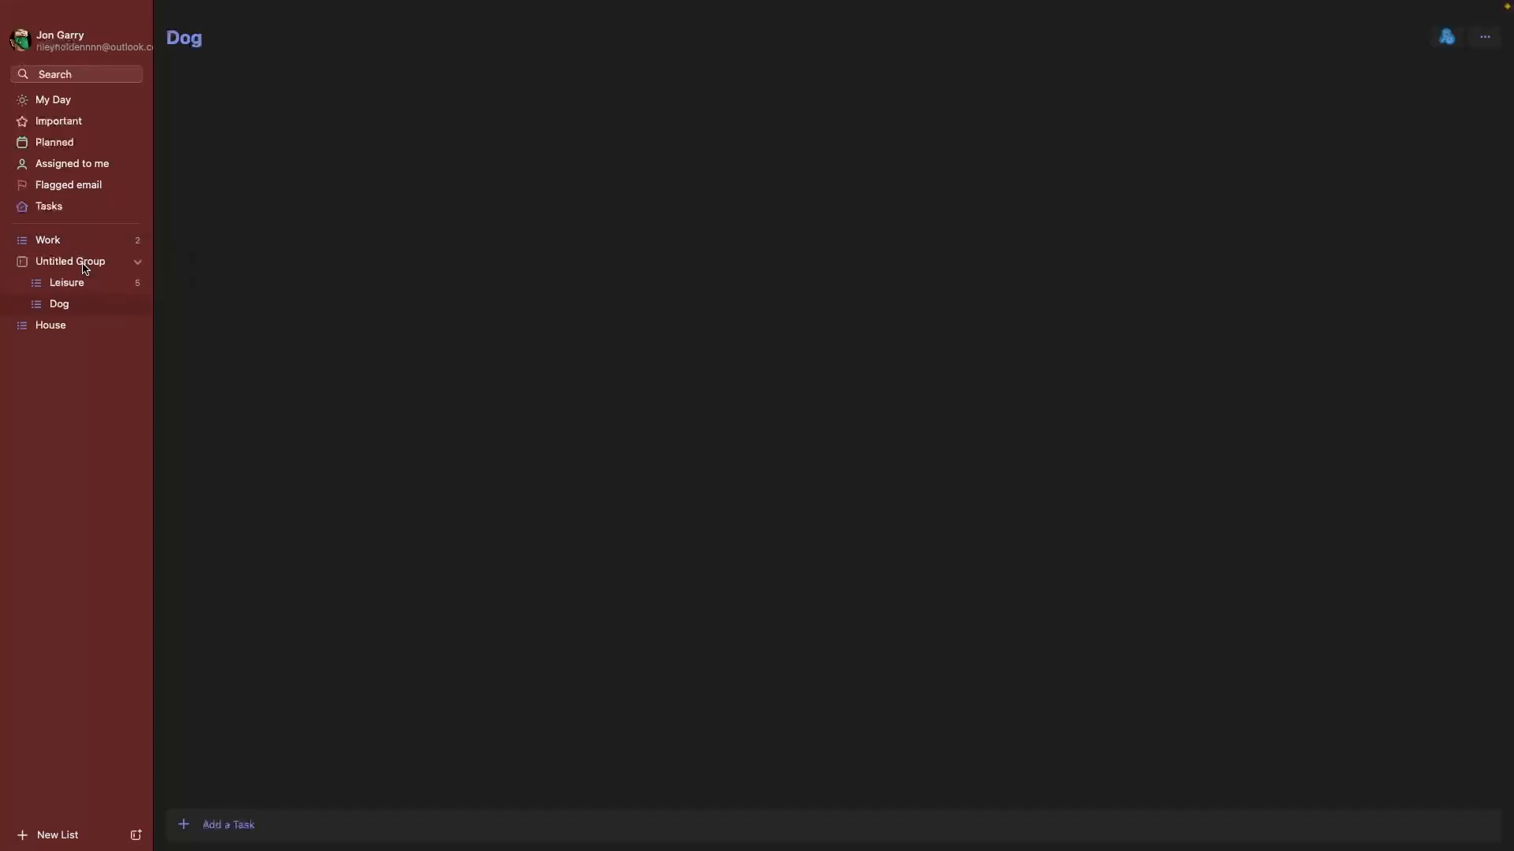
pyautogui.click(140, 265)
pyautogui.click(140, 264)
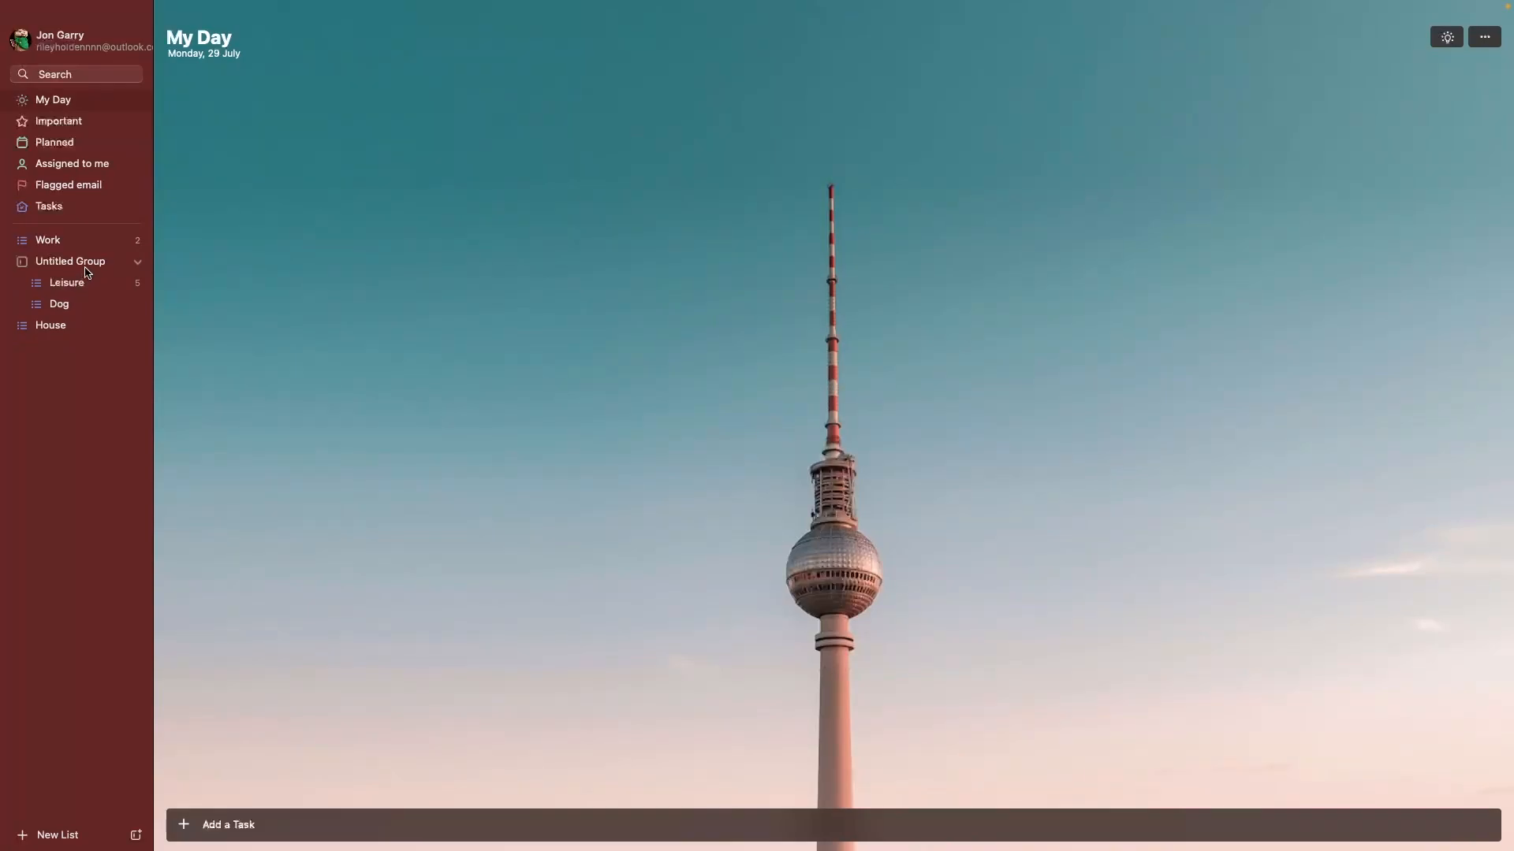
# Rename the new list group as Leisure.
pyautogui.rightClick(76, 267)
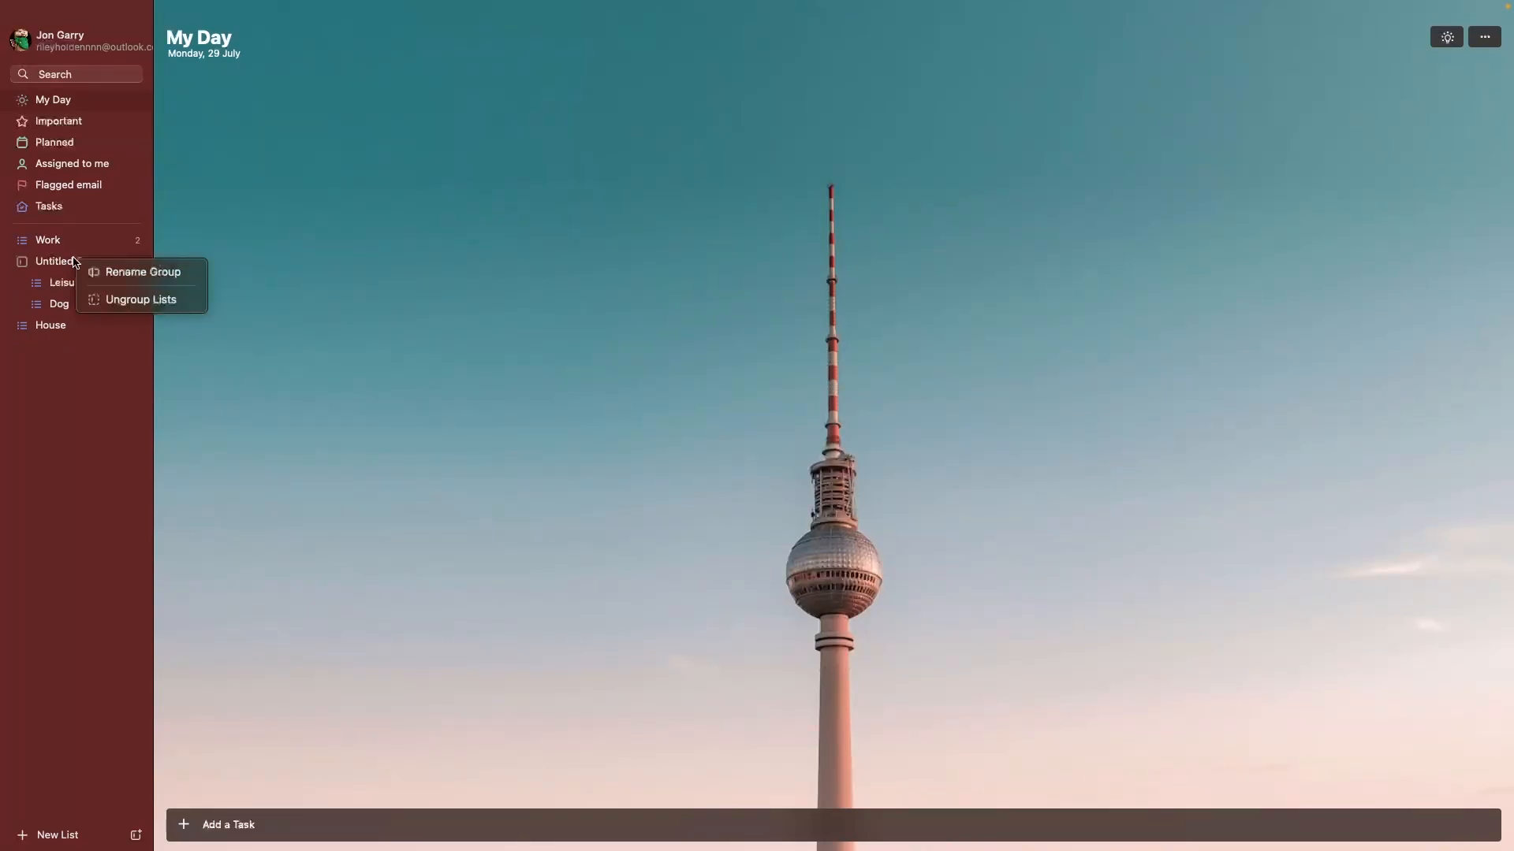
pyautogui.click(118, 272)
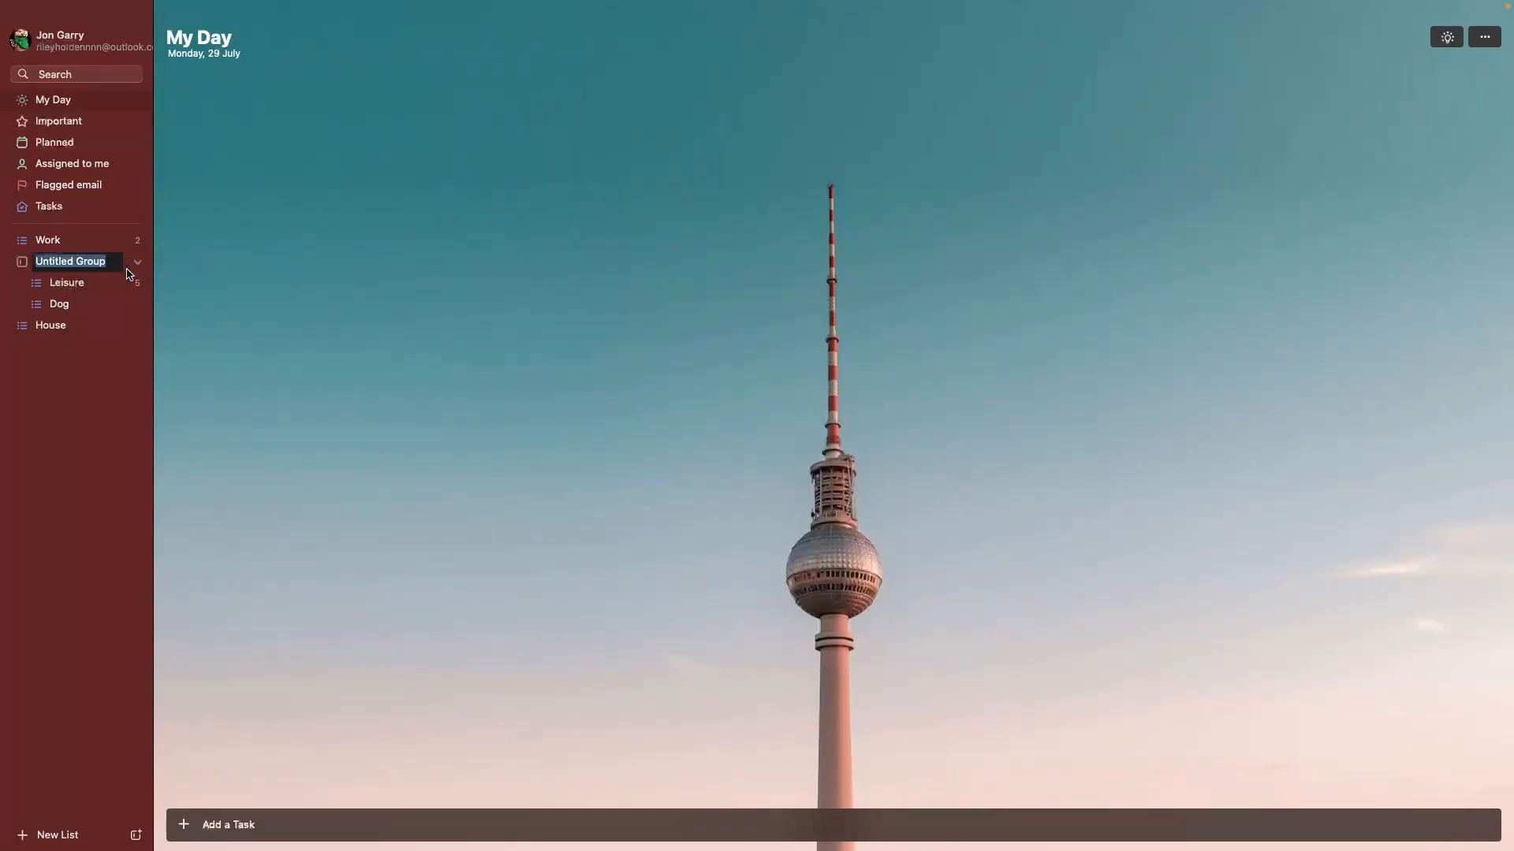
pyautogui.write('Leisure')
pyautogui.press('Return')
# Rename the Leisure list inside the Leisure group as Self-Improvement.
pyautogui.click(88, 286)
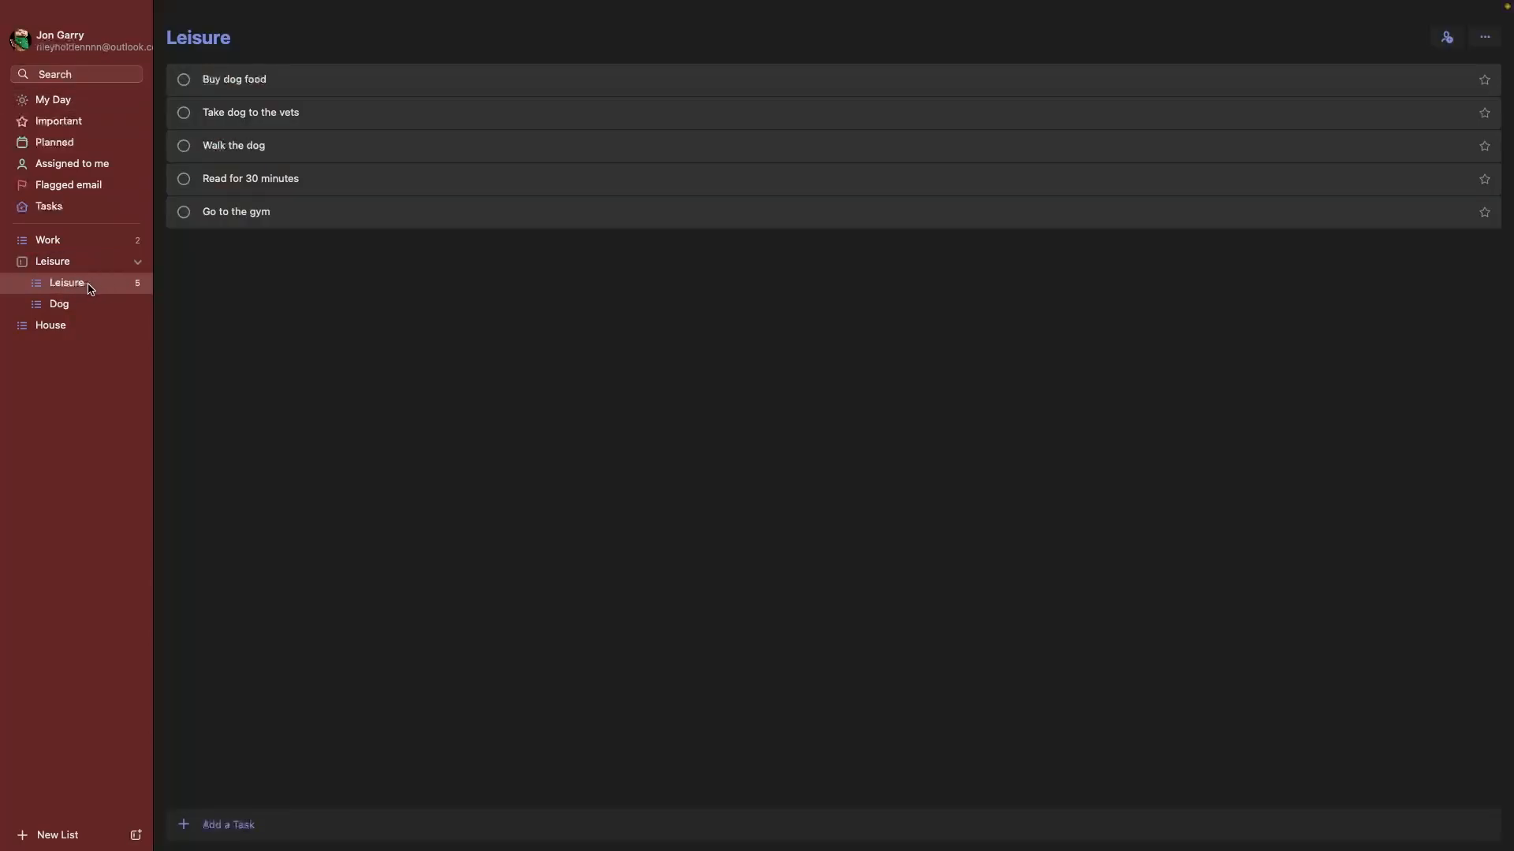
pyautogui.click(235, 34)
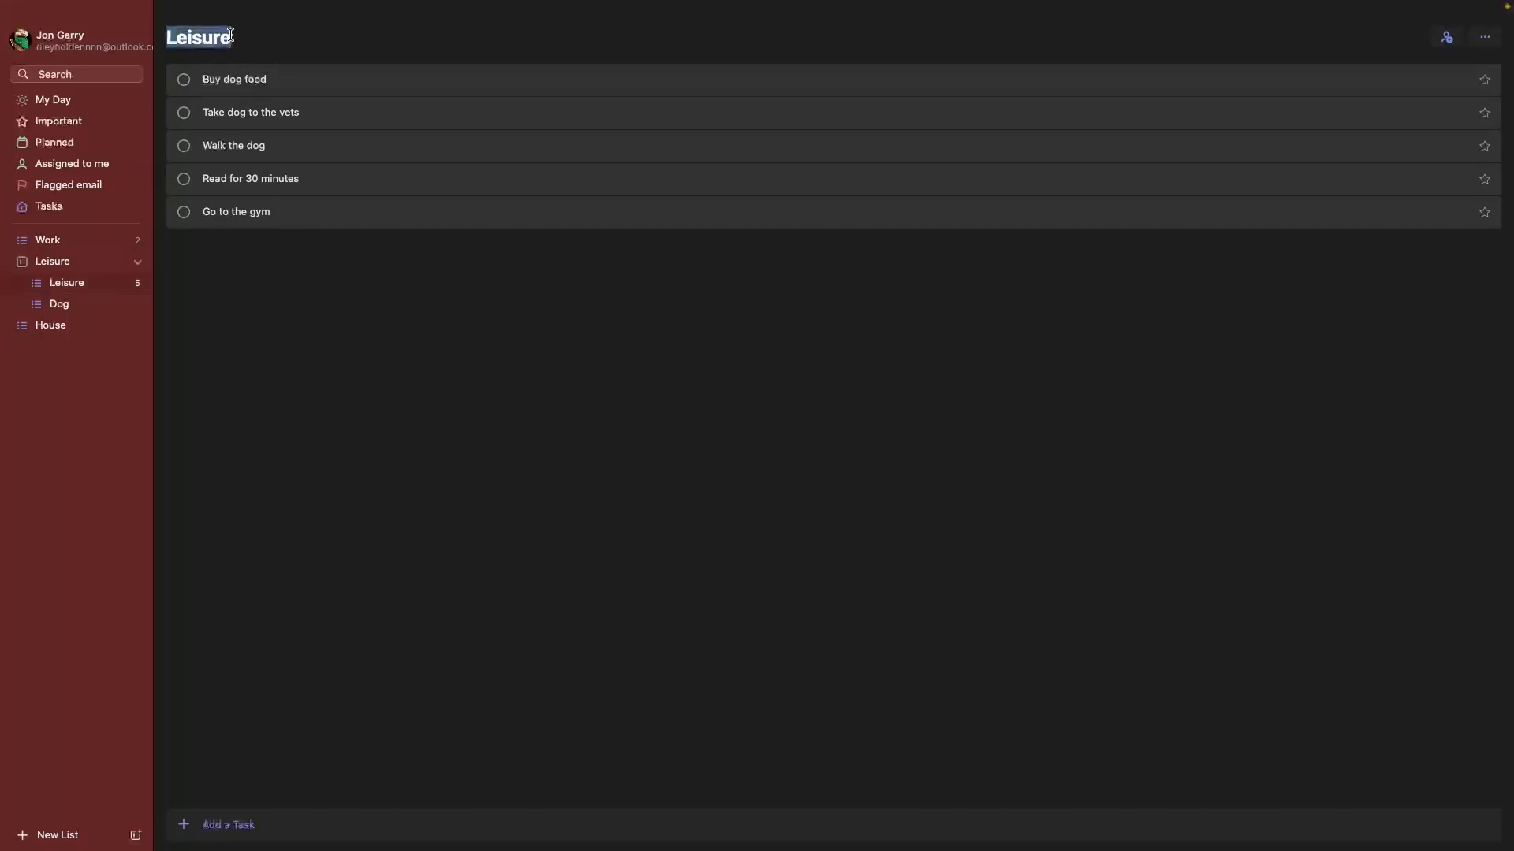
pyautogui.write('Self-')
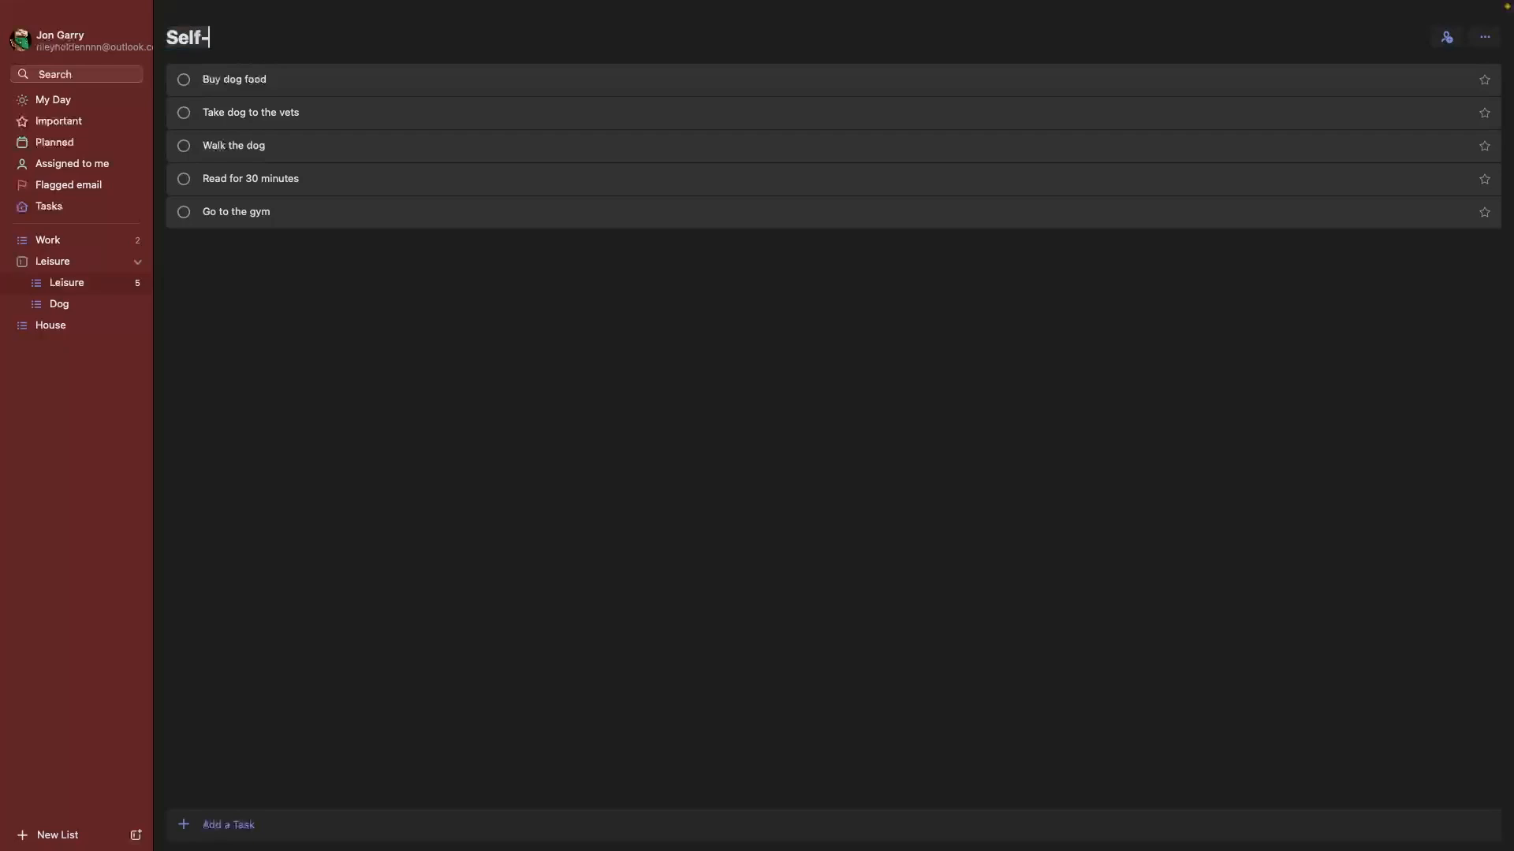
pyautogui.write('Imporvement')
pyautogui.press('Return')
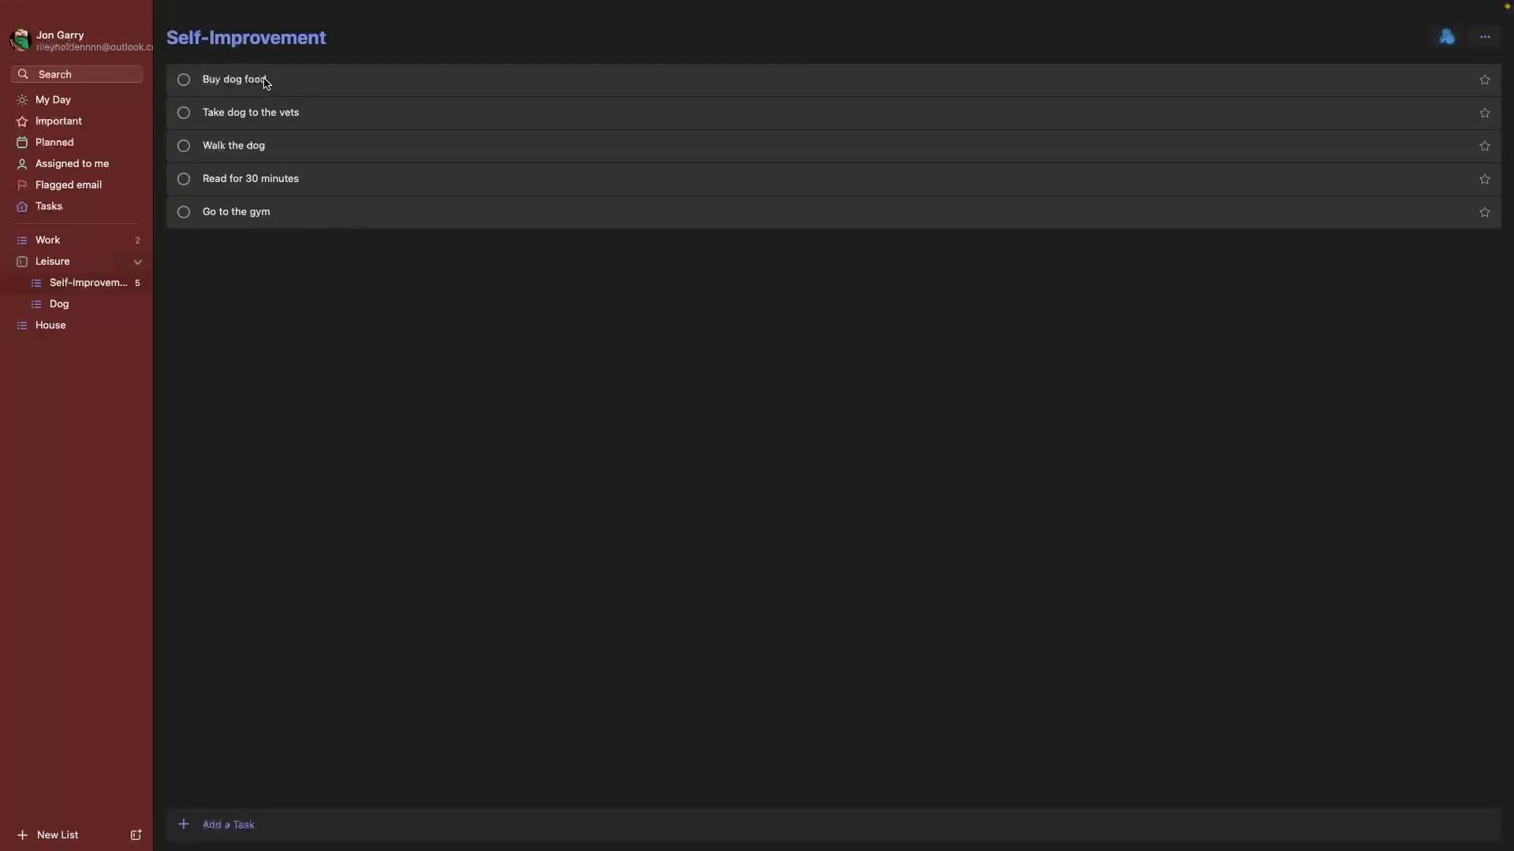
# Move the tasks "Buy dog food", "Take dog to the vets" and "Walk the dog" from Self-Improvement into the Dog list.
pyautogui.moveTo(267, 82); pyautogui.dragTo(143, 300)
pyautogui.moveTo(287, 81); pyautogui.dragTo(102, 304)
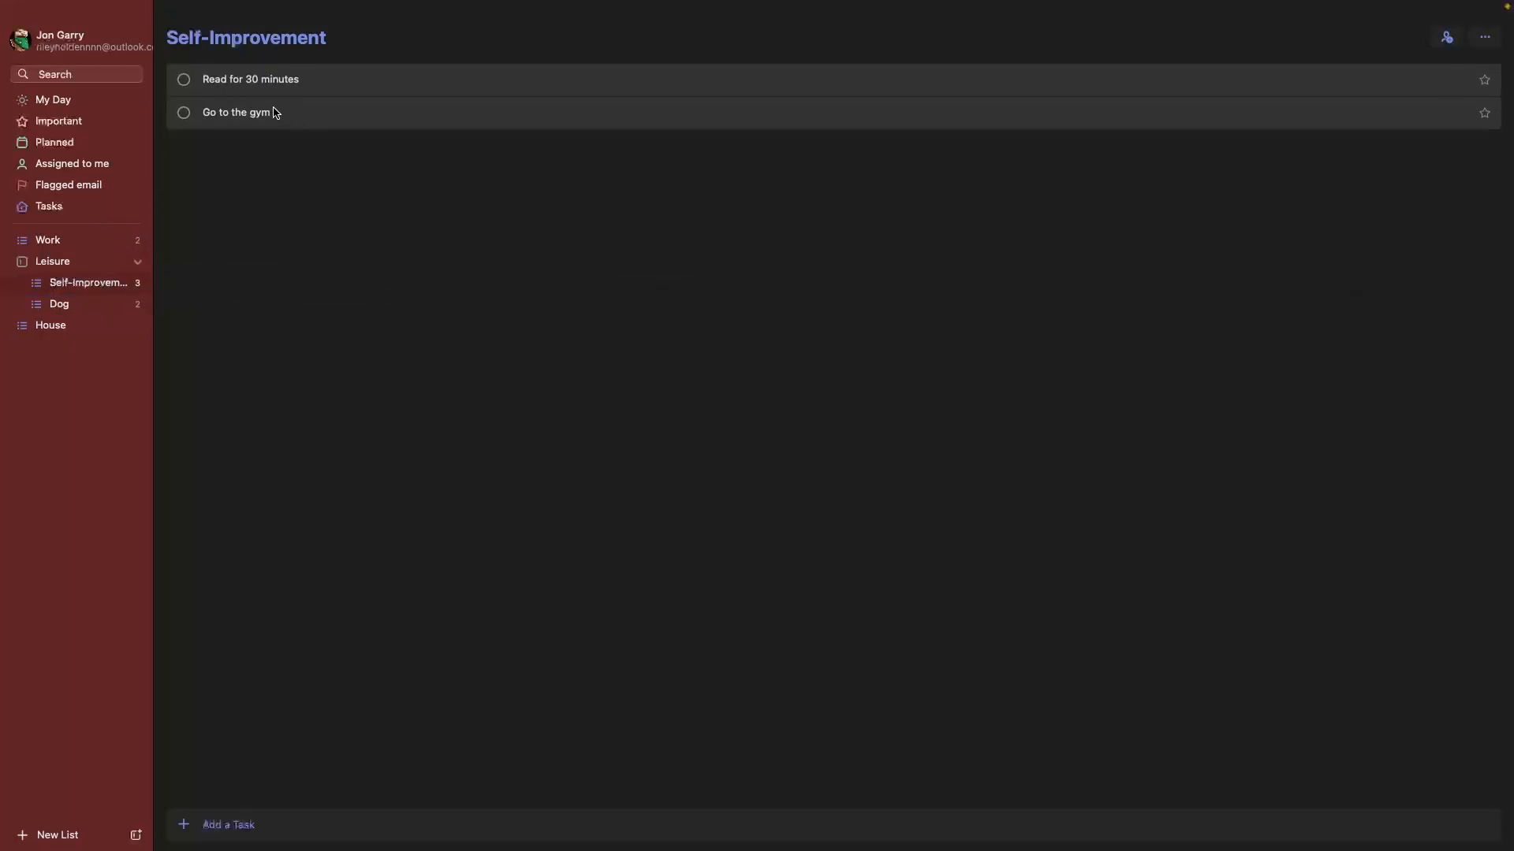
pyautogui.click(97, 210)
pyautogui.click(101, 303)
pyautogui.click(103, 286)
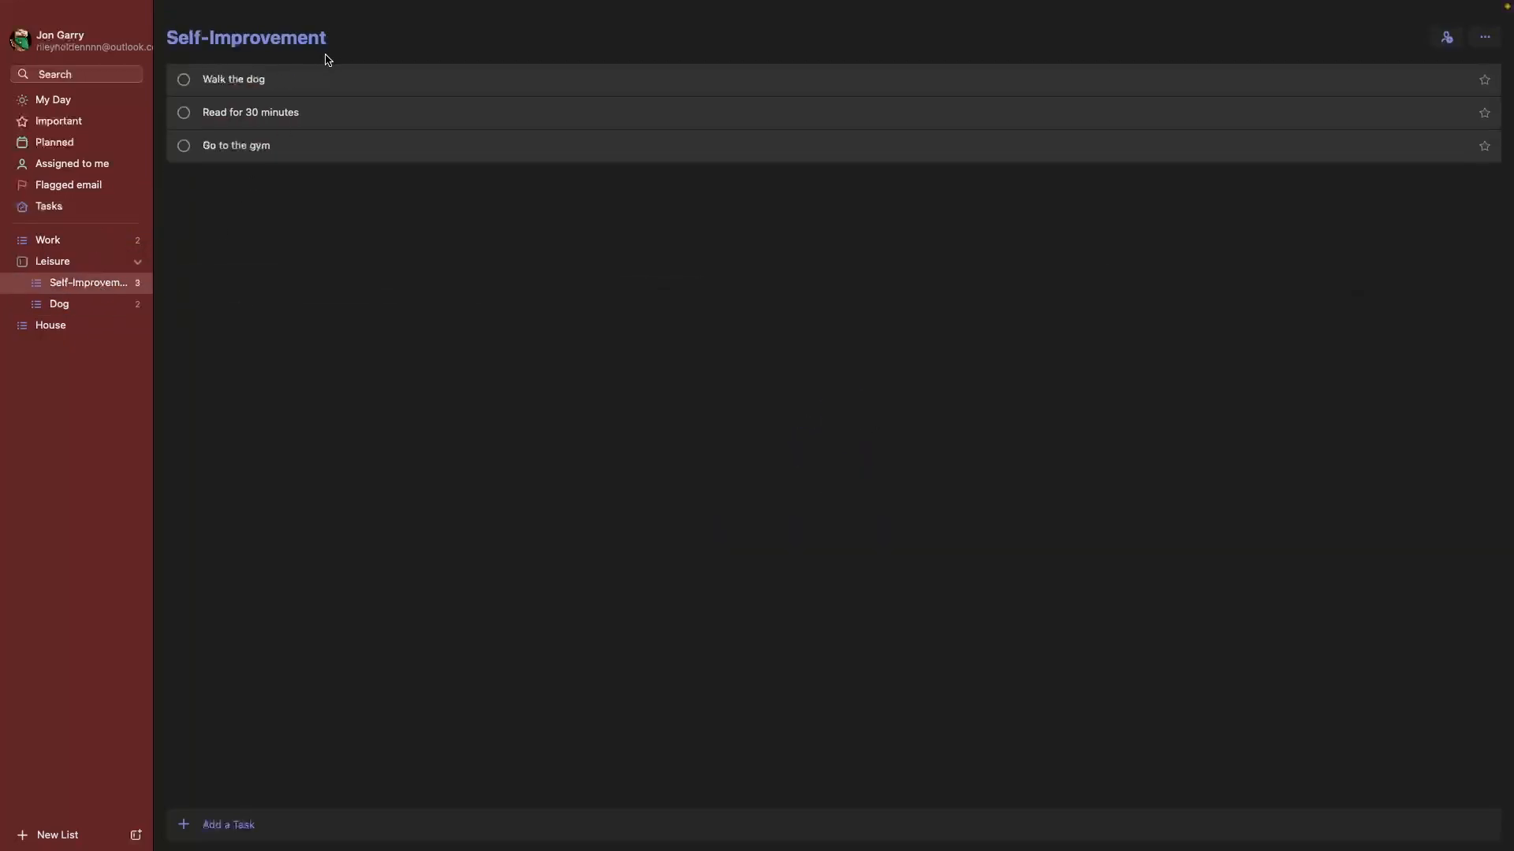
pyautogui.moveTo(268, 81); pyautogui.dragTo(132, 305)
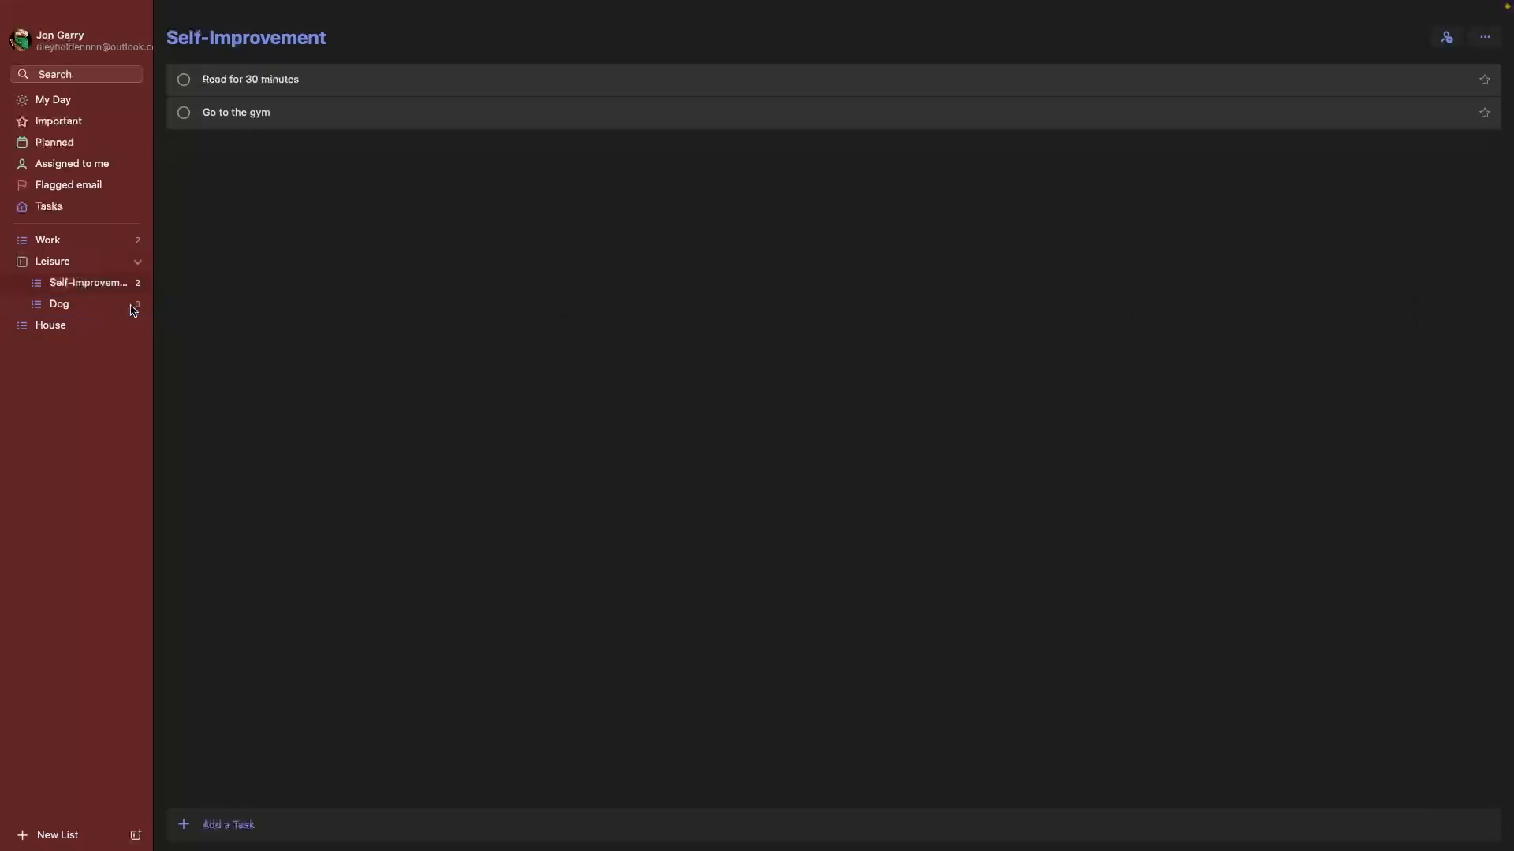
# Collapse and expand the Leisure group, and review the tasks in the Self-Improvement, Dog and Work lists.
pyautogui.click(136, 262)
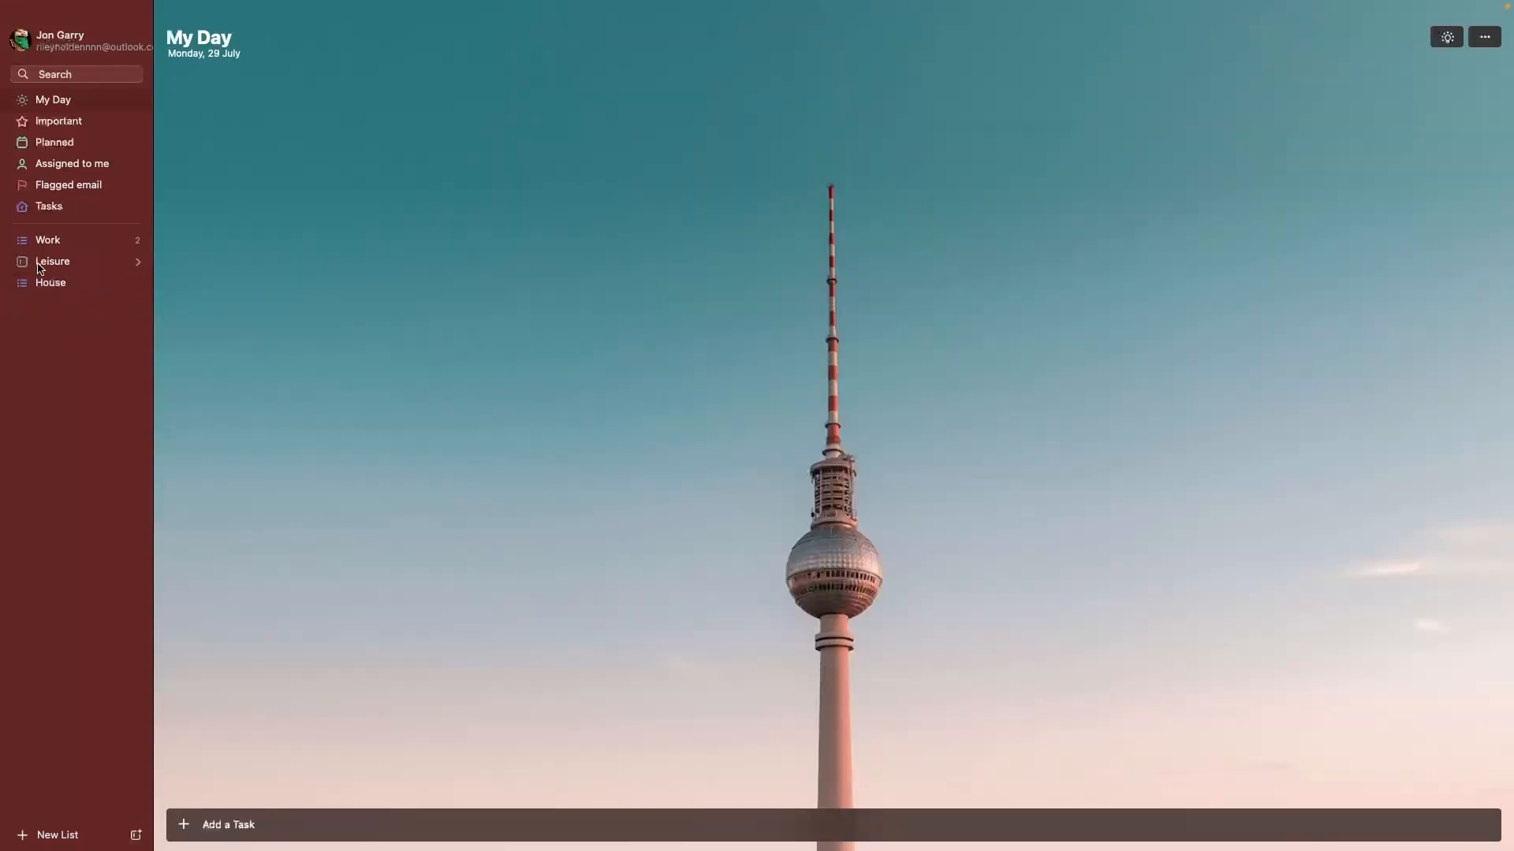
pyautogui.click(143, 266)
pyautogui.click(103, 285)
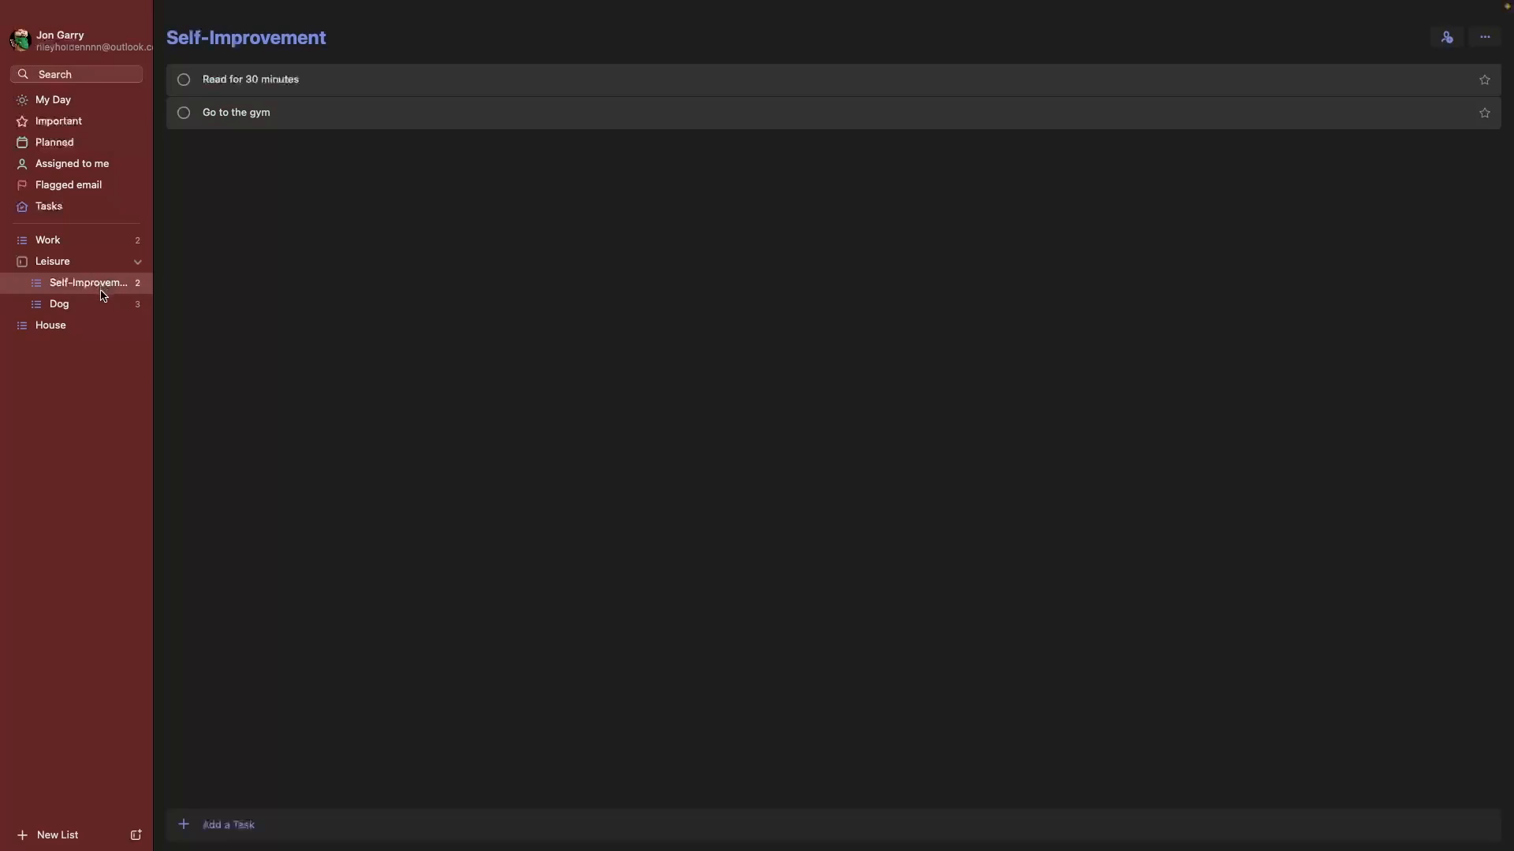
pyautogui.click(103, 305)
pyautogui.click(102, 285)
pyautogui.click(114, 241)
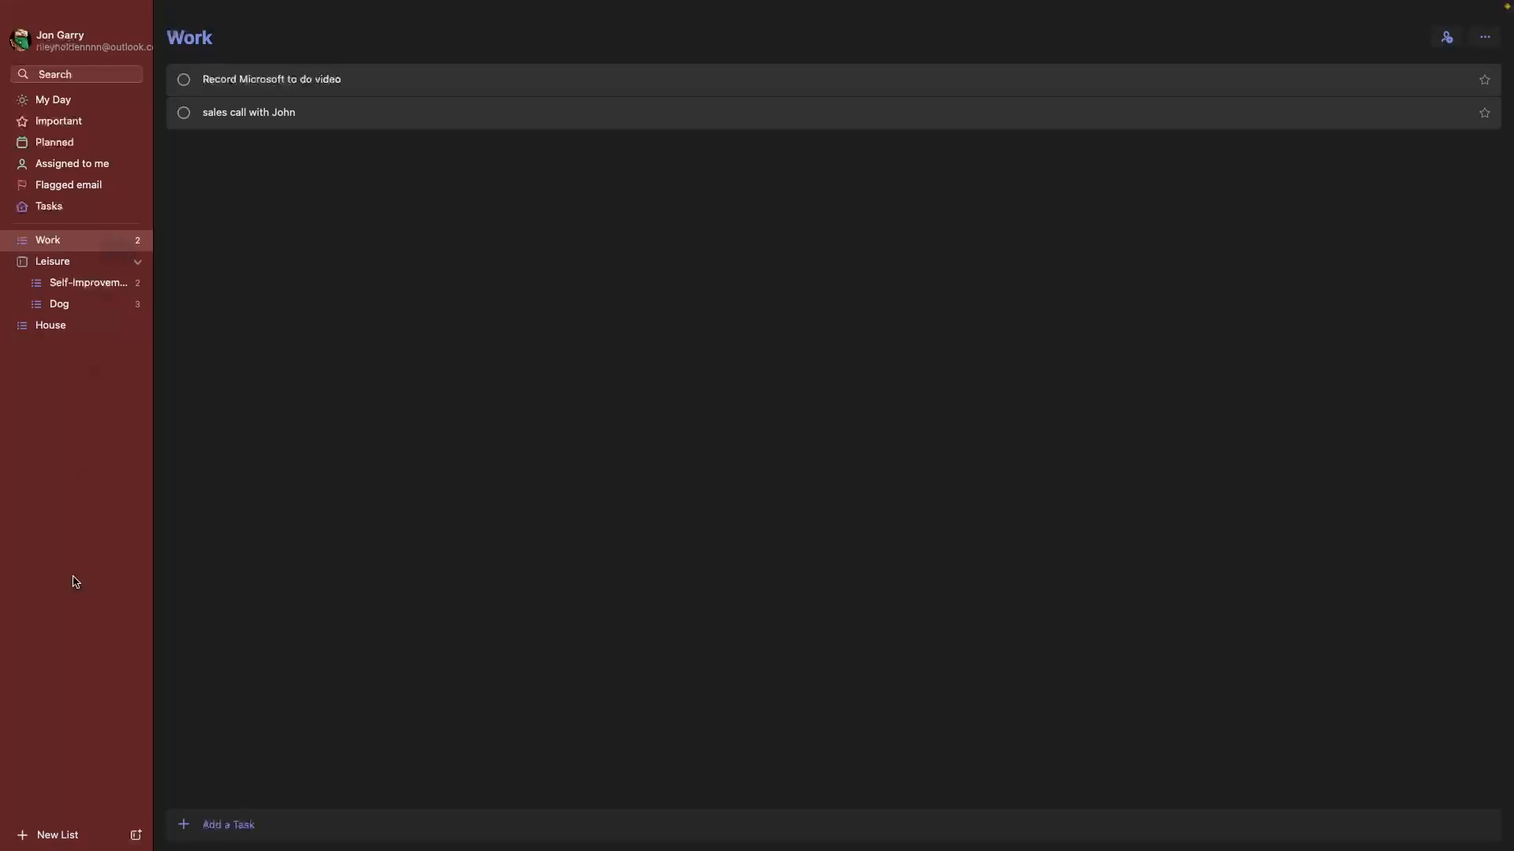
# Create a new list named YouTube.
pyautogui.click(56, 834)
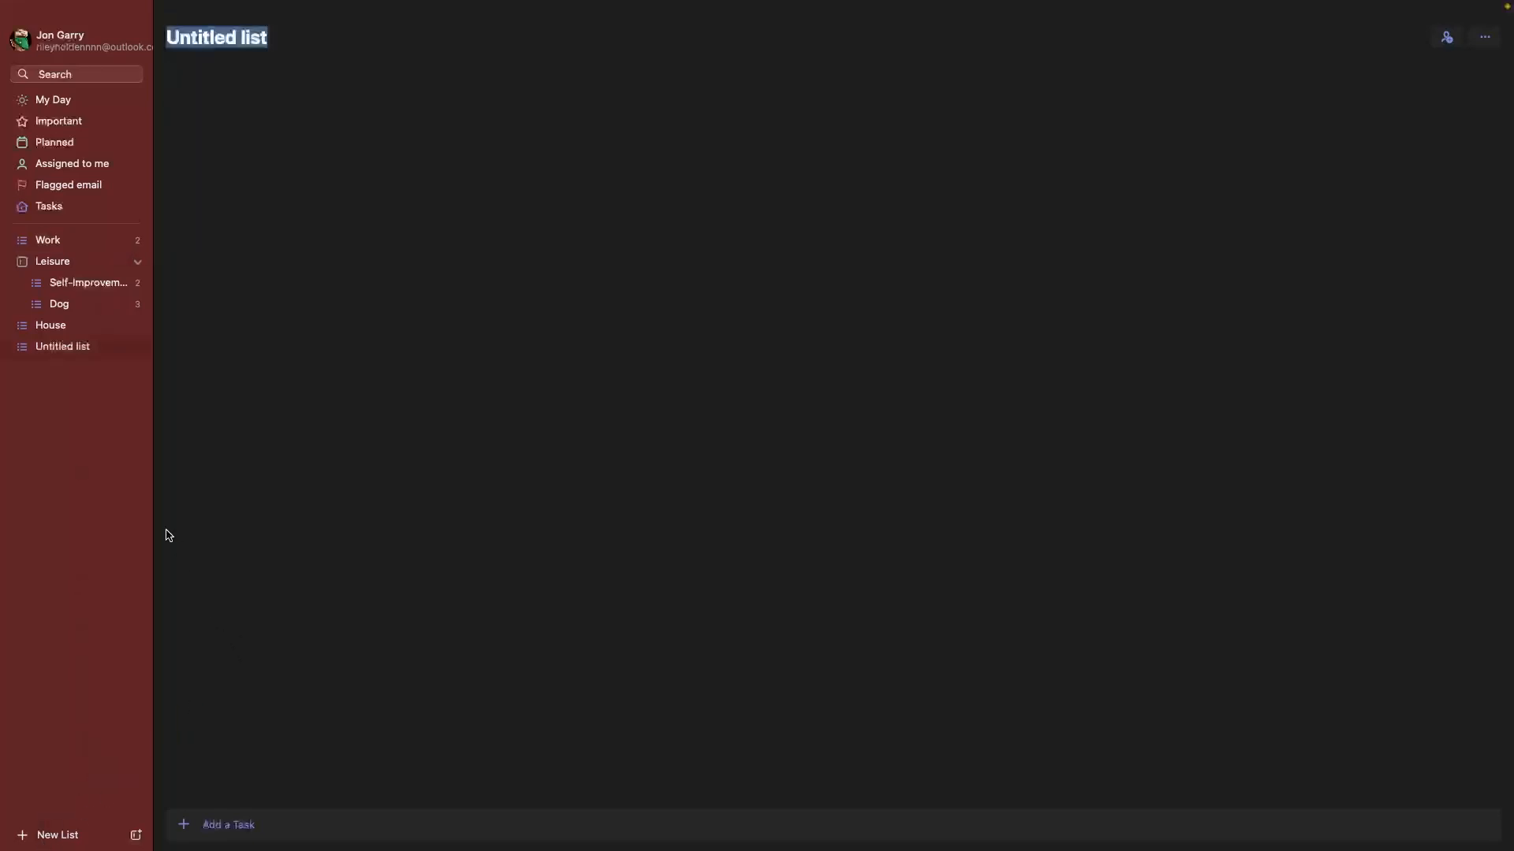
pyautogui.write('YouTube')
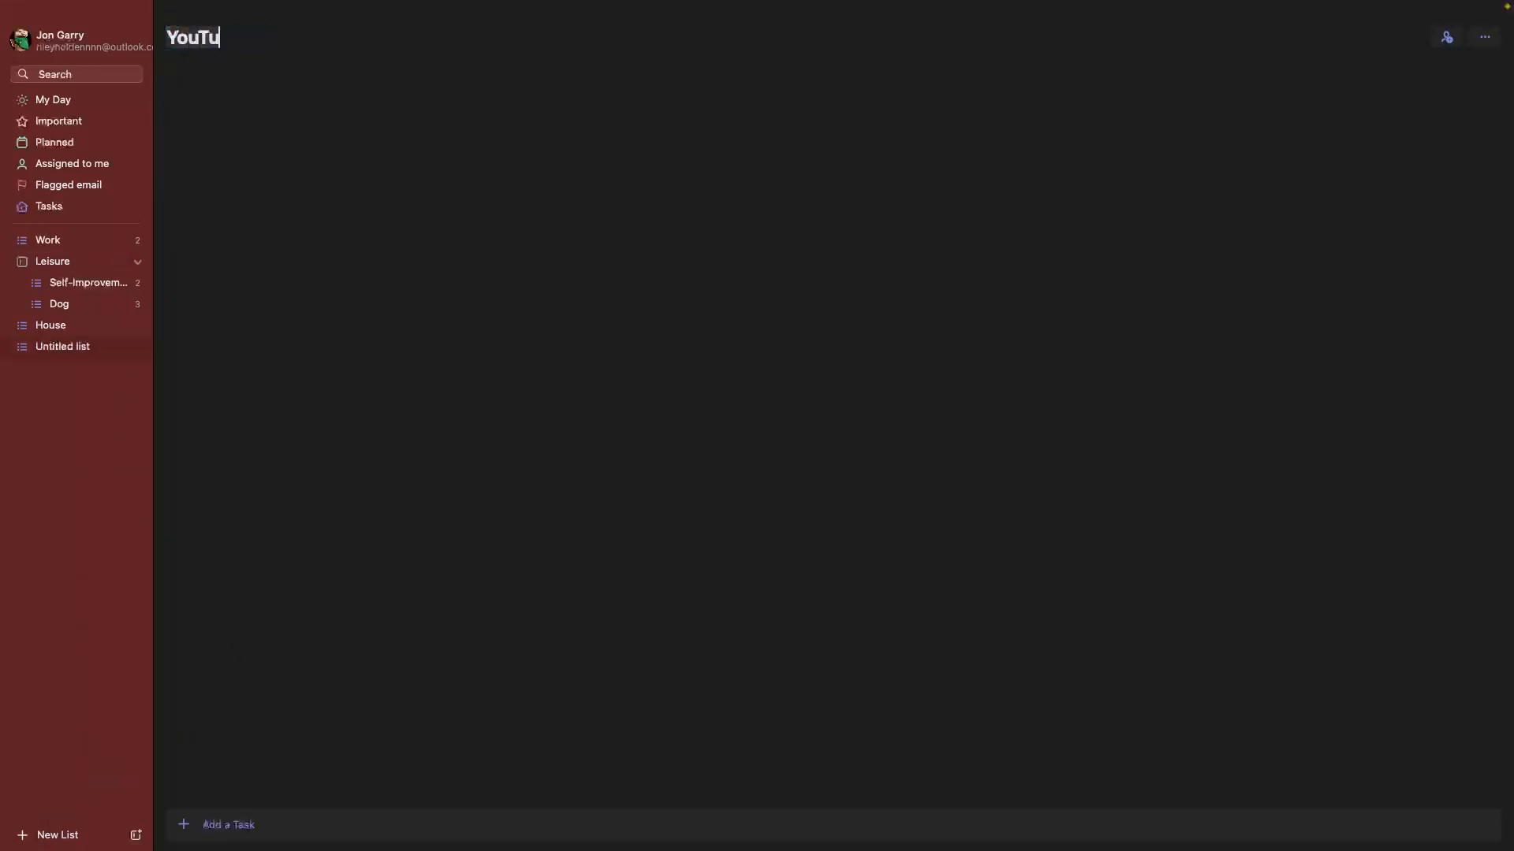
pyautogui.press('Return')
# Combine the YouTube list with the Work list into a group and name the group Work.
pyautogui.moveTo(43, 347); pyautogui.dragTo(86, 246)
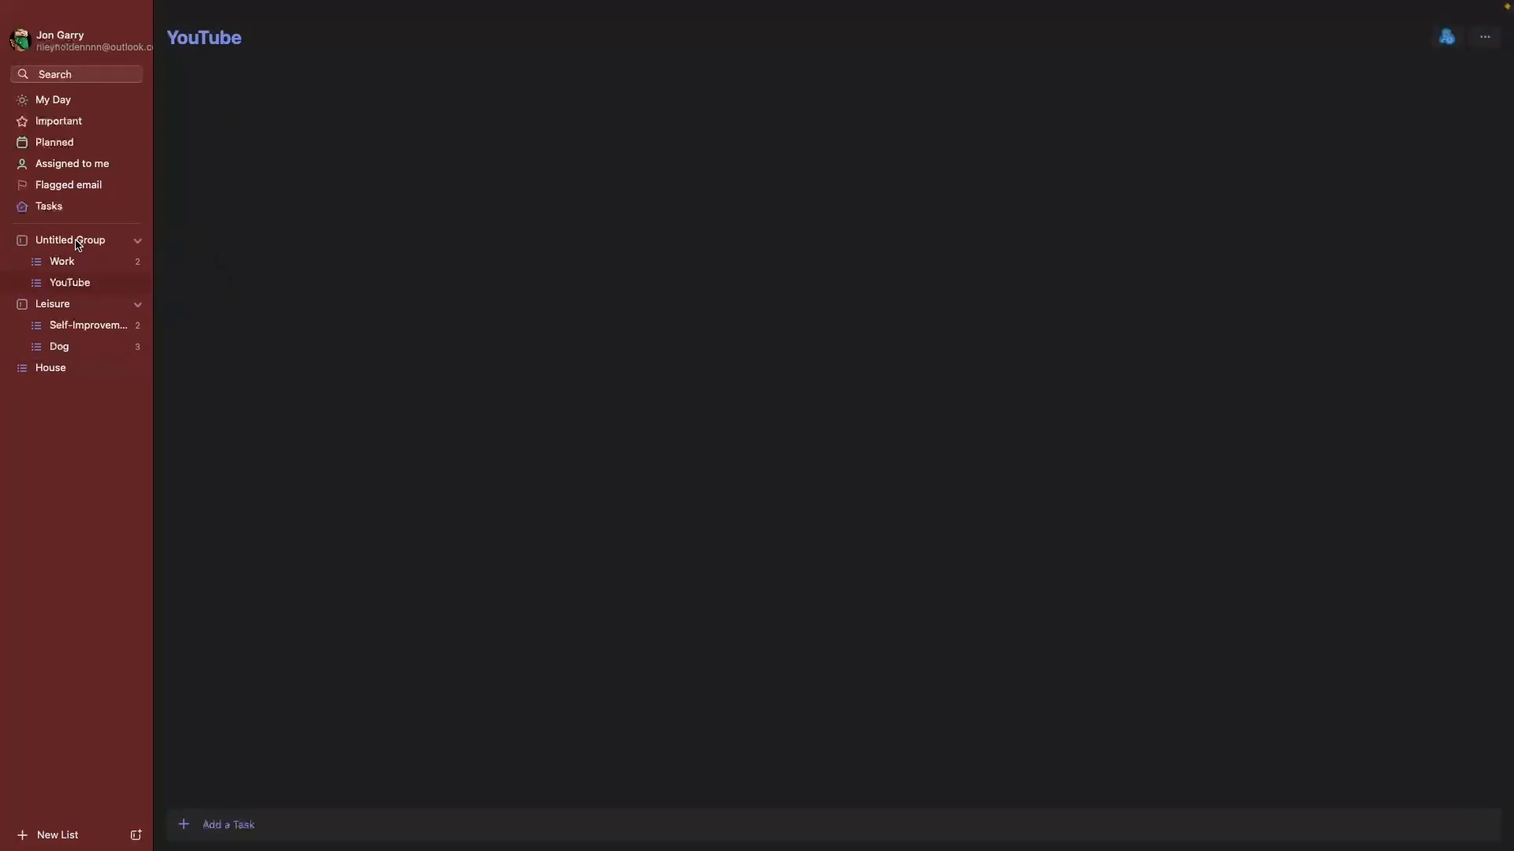
pyautogui.rightClick(76, 244)
pyautogui.click(110, 249)
pyautogui.write('Work')
pyautogui.press('Return')
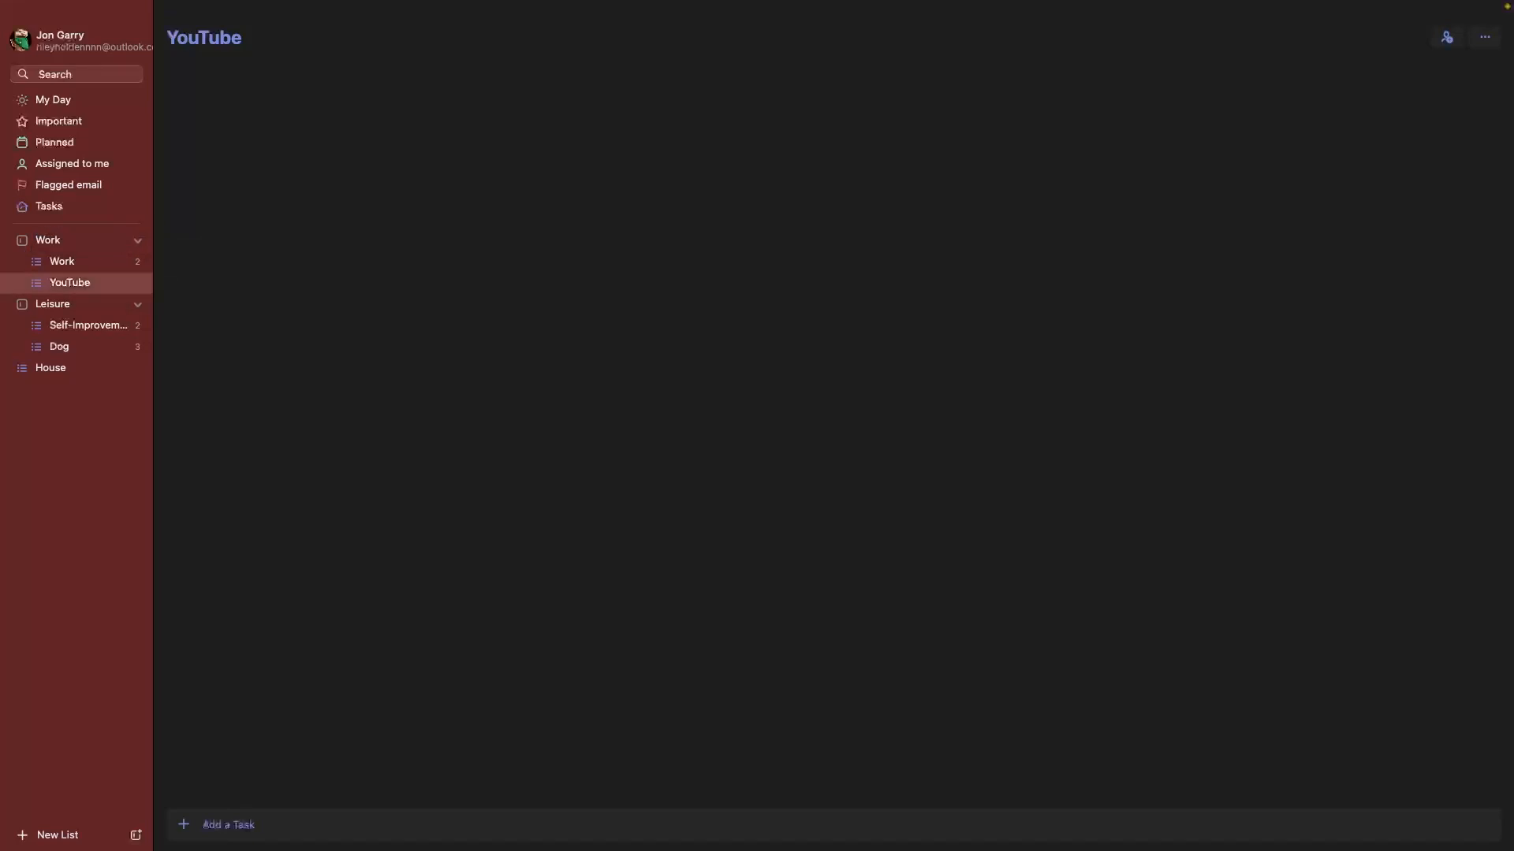
# Rename the Work list inside the Work group as Sales Calls and move its task "Record Microsoft to do video" to the YouTube list.
pyautogui.click(75, 265)
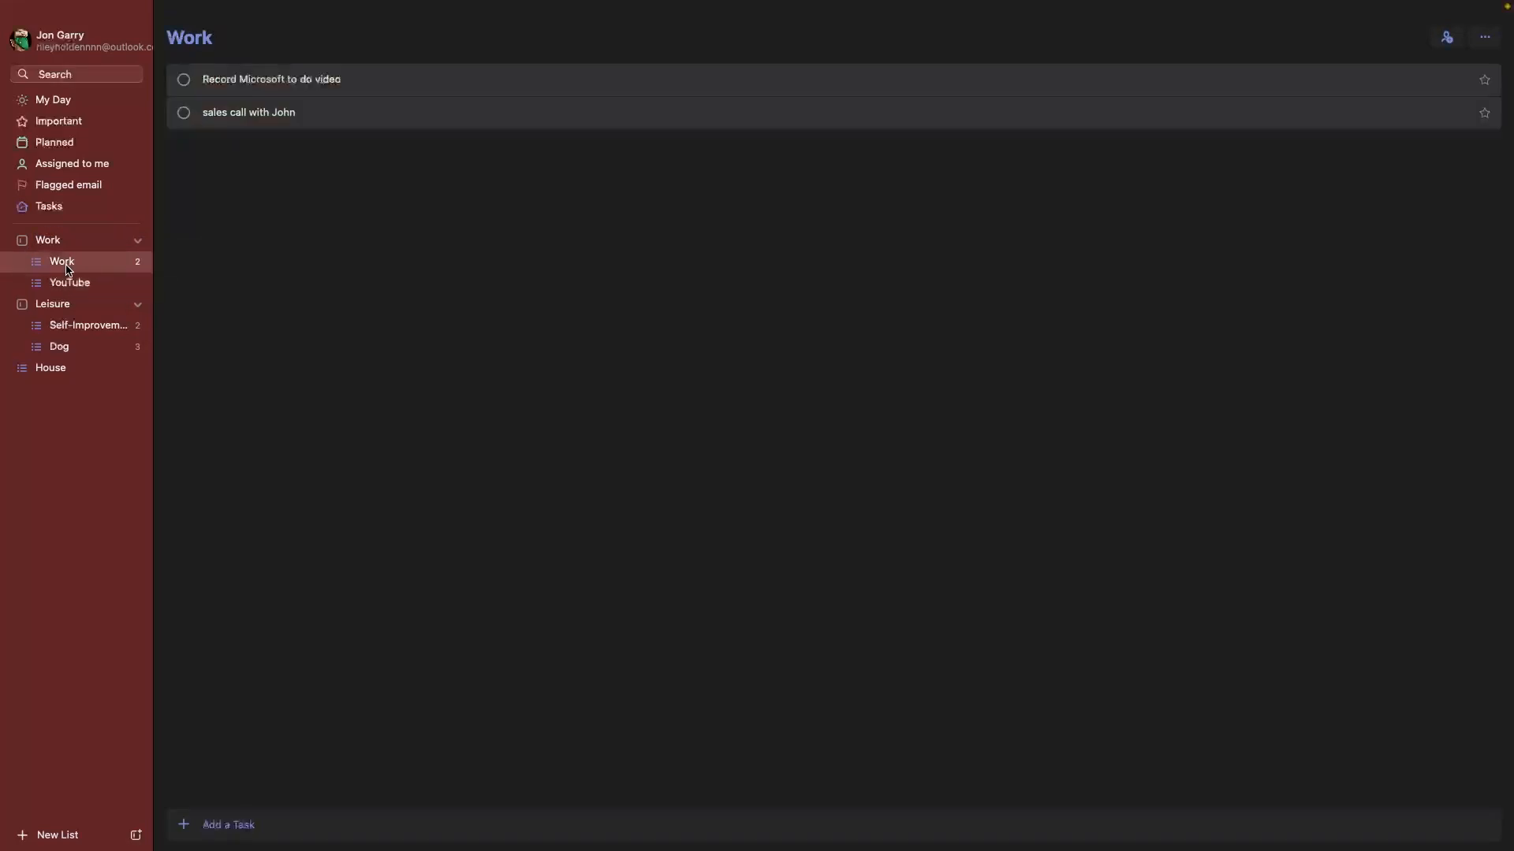
pyautogui.click(196, 36)
pyautogui.write('Sales Calls')
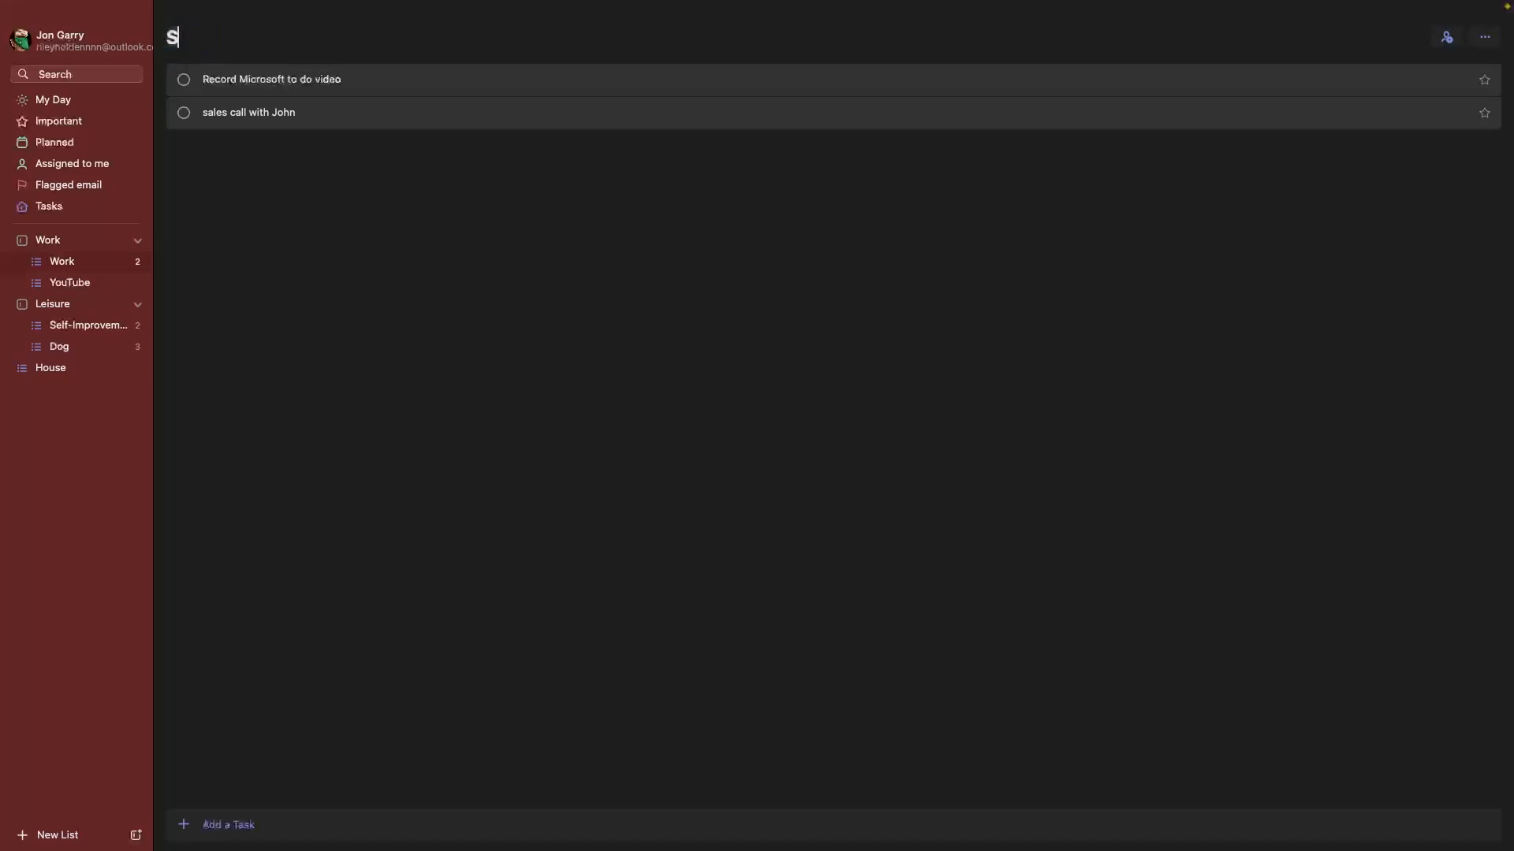
pyautogui.press('Return')
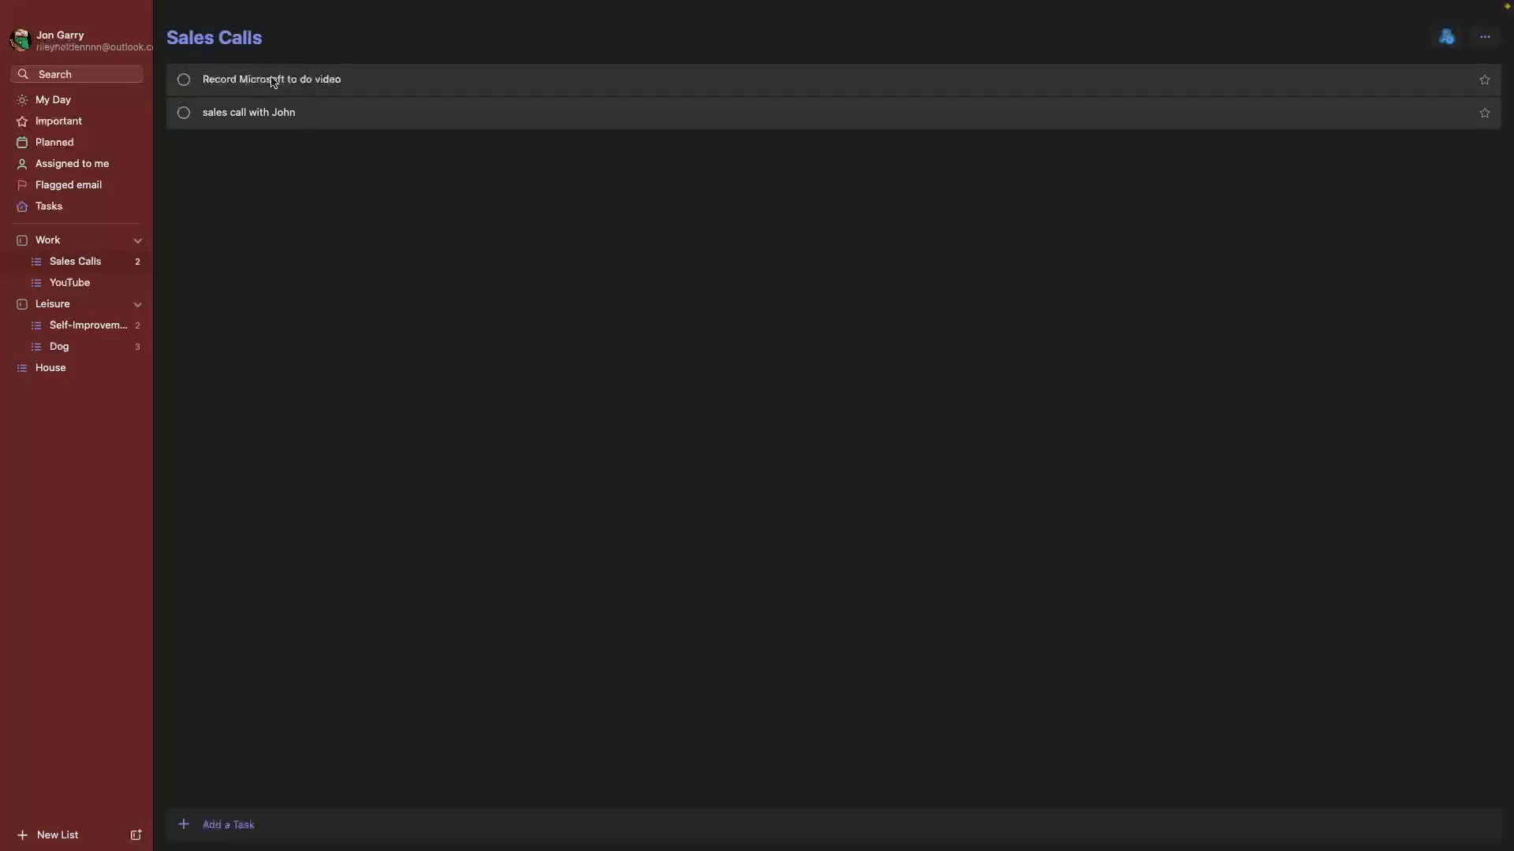
pyautogui.moveTo(297, 85); pyautogui.dragTo(102, 282)
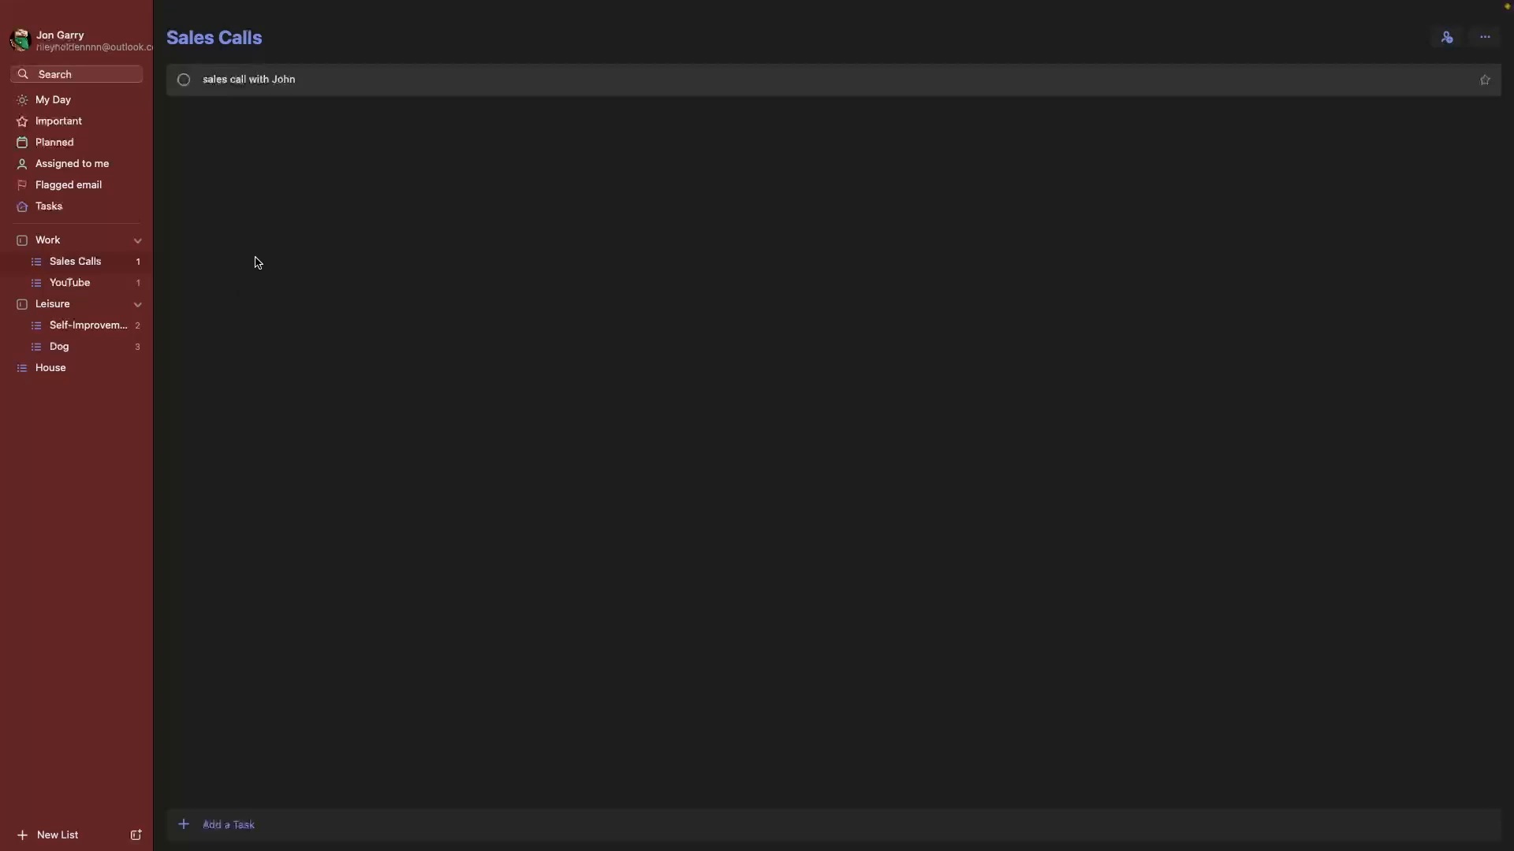
# Collapse and expand the Work and Leisure groups, and review the tasks in the Sales Calls and YouTube lists.
pyautogui.click(139, 243)
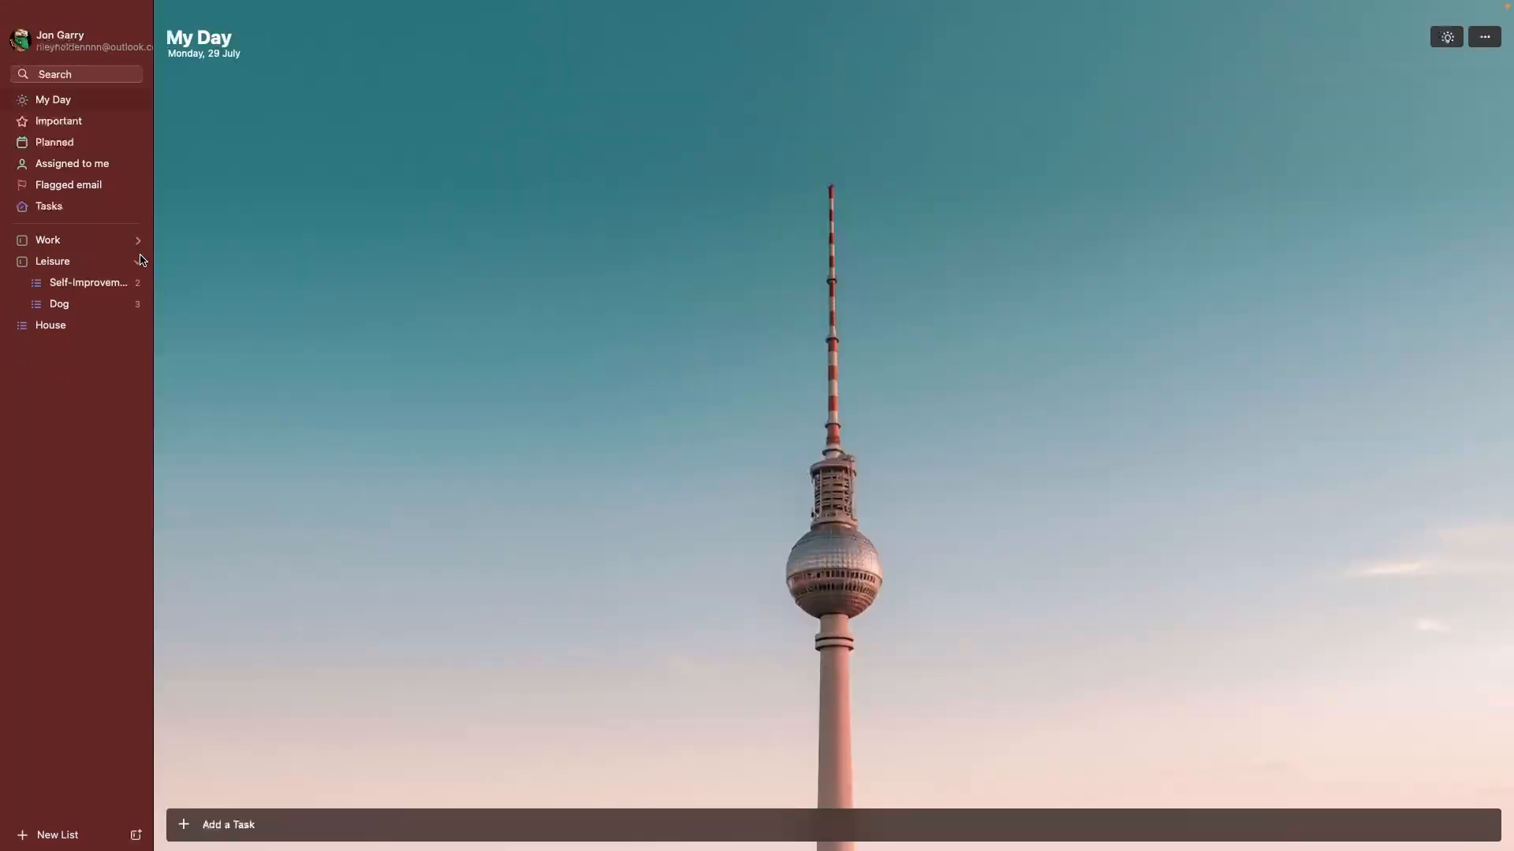
pyautogui.click(138, 261)
pyautogui.click(138, 242)
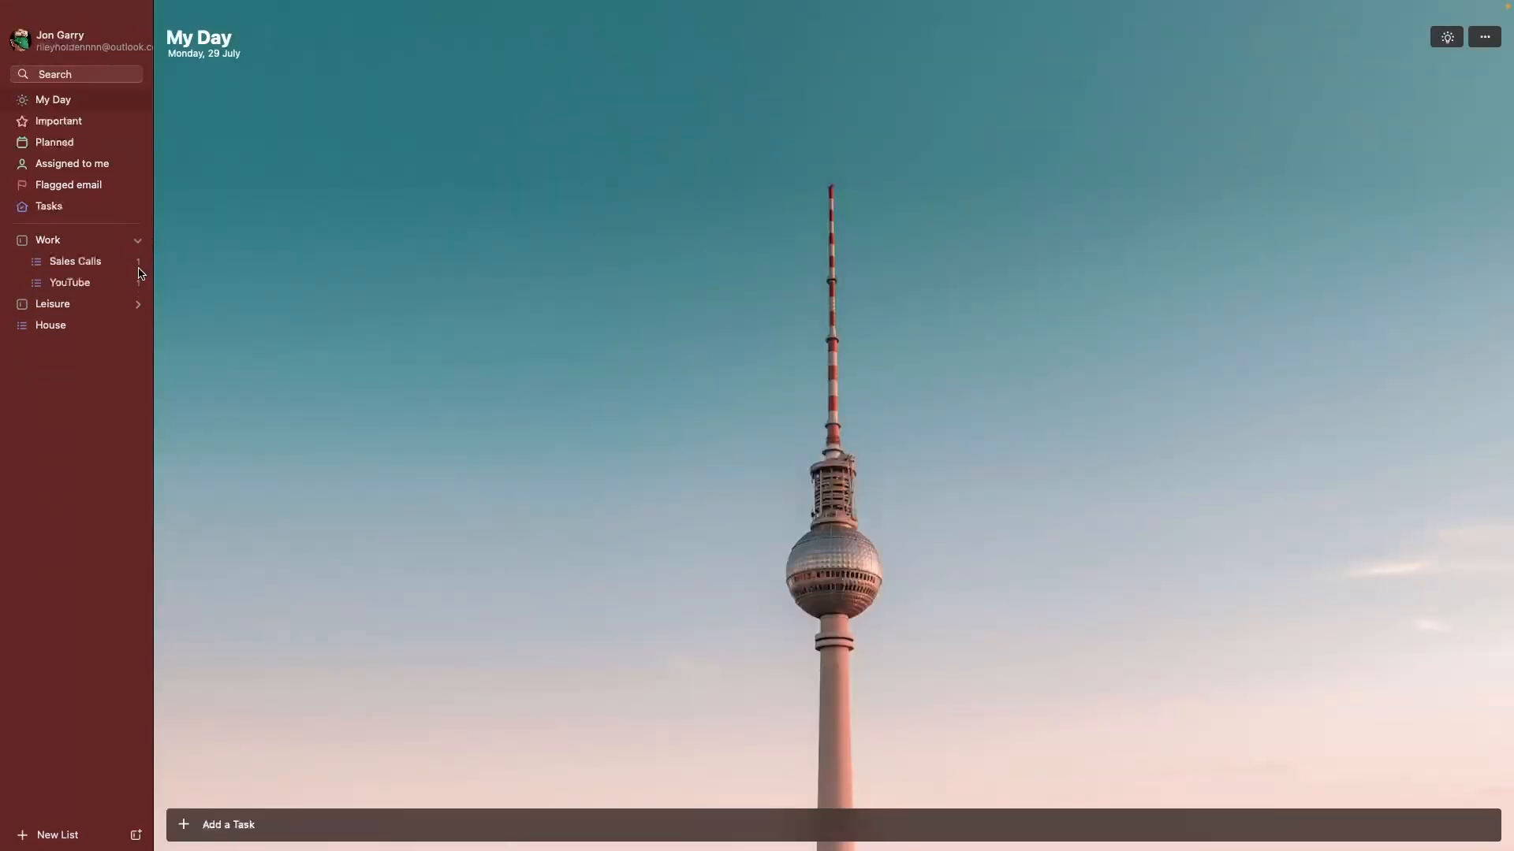
pyautogui.click(118, 266)
pyautogui.click(118, 284)
pyautogui.click(117, 269)
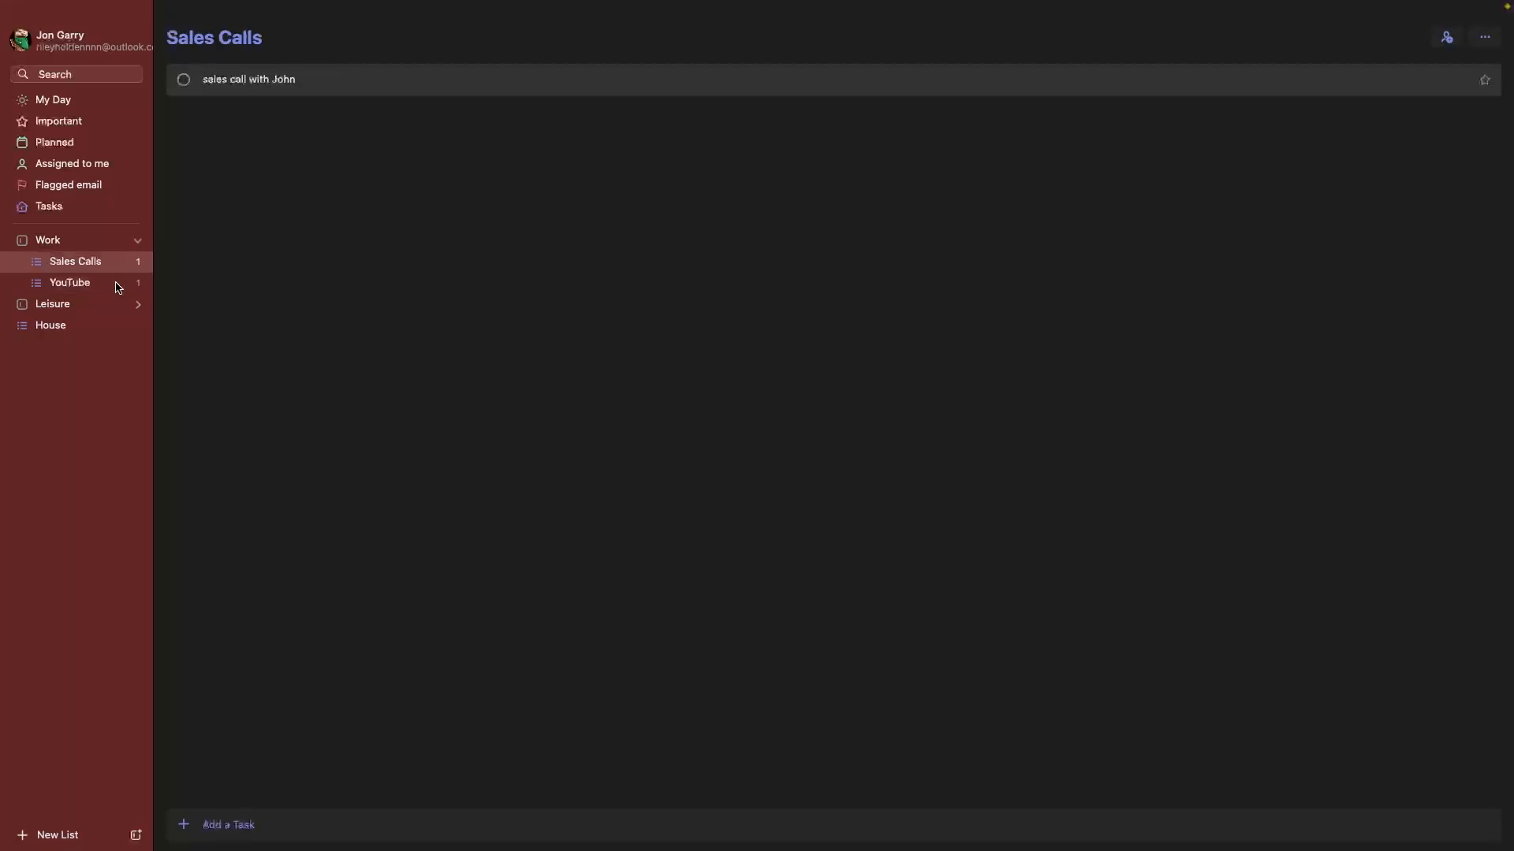
pyautogui.click(118, 283)
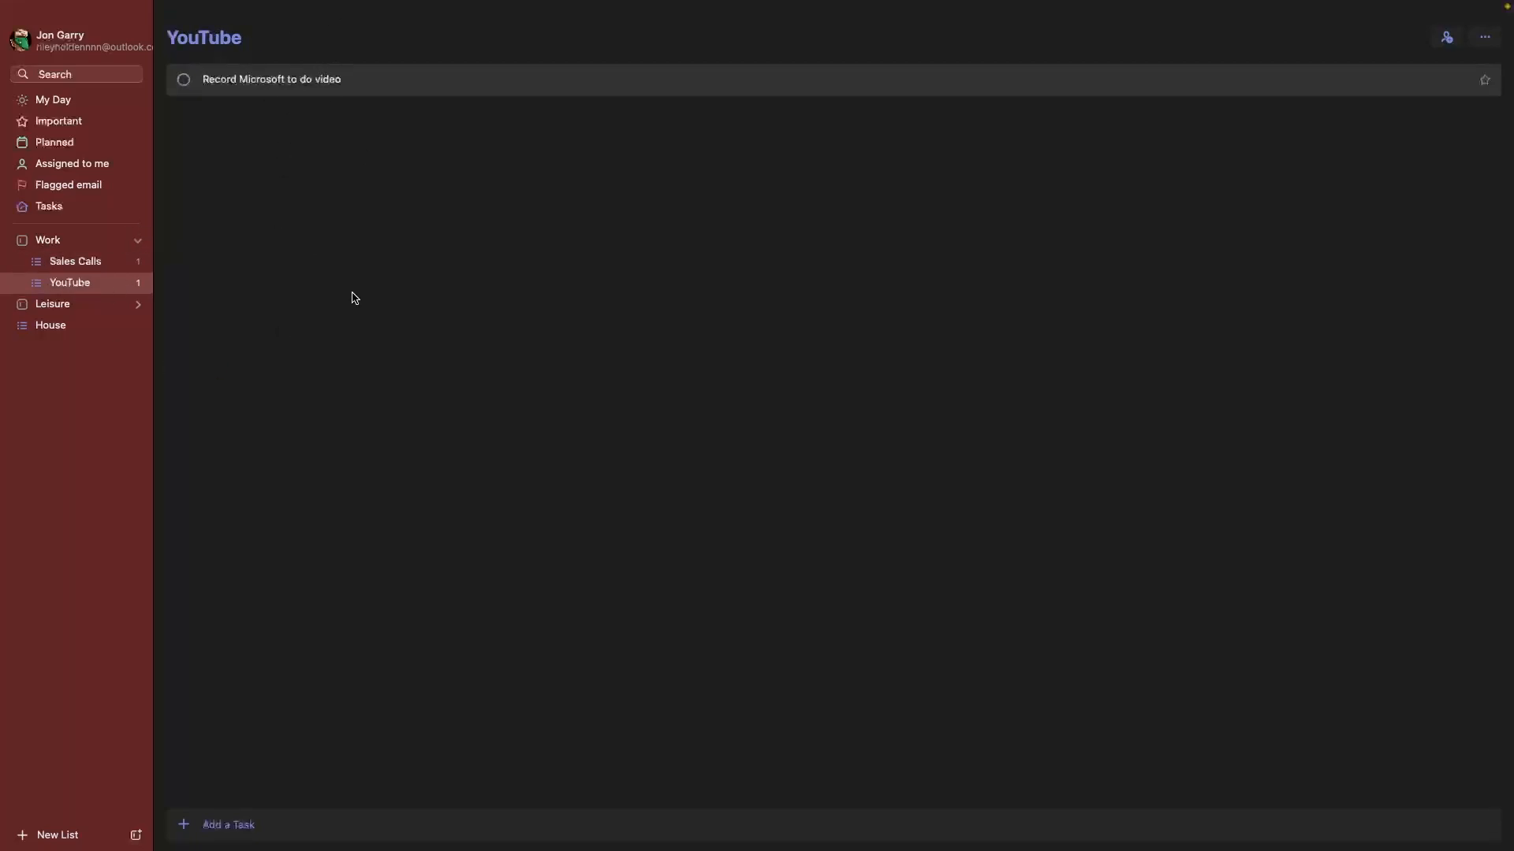
pyautogui.click(138, 305)
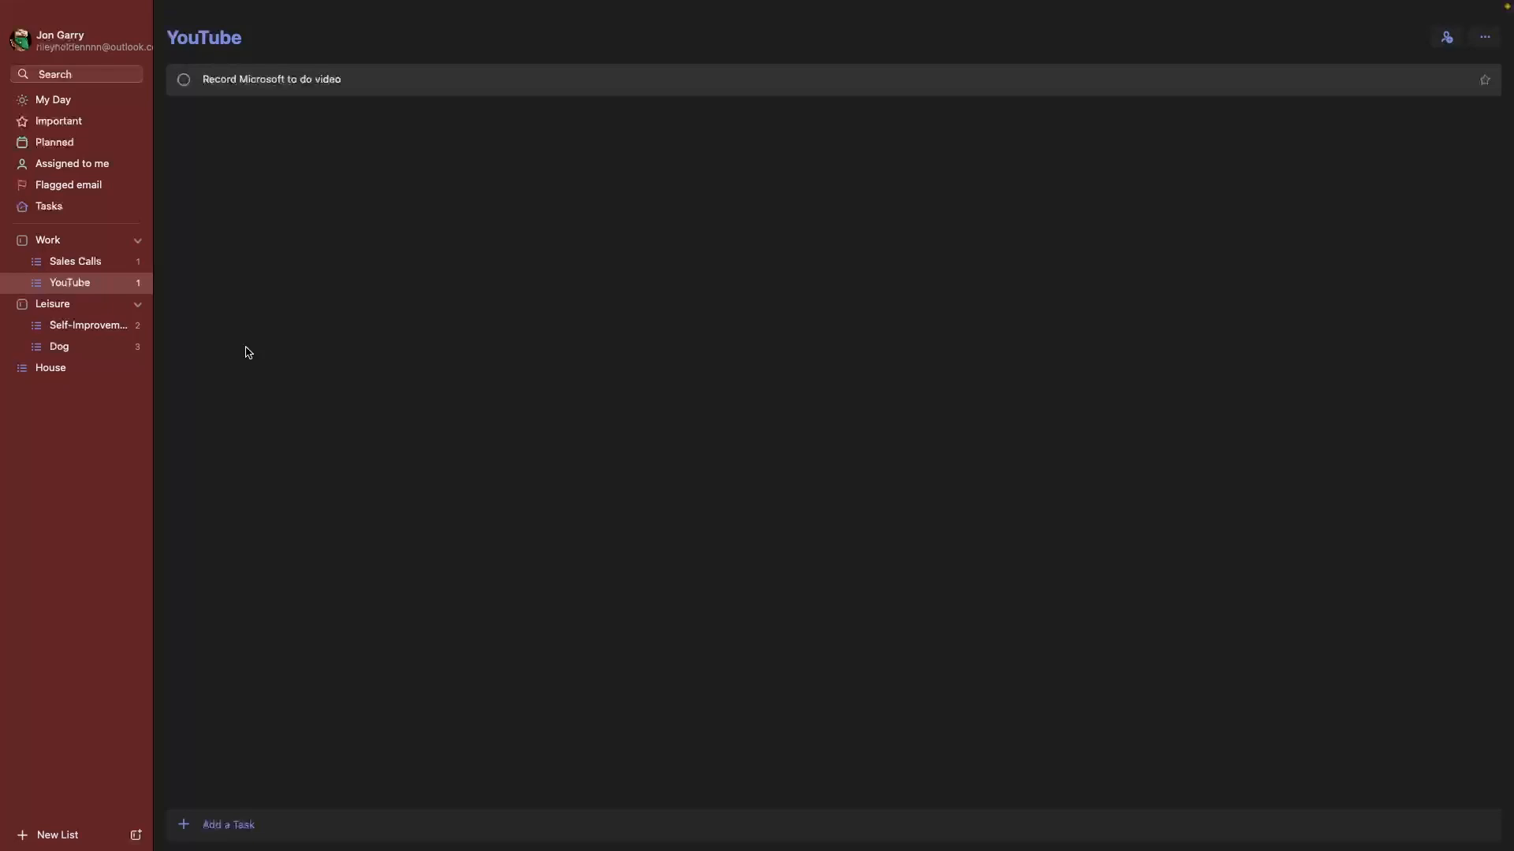
# Add the task "Record Loom tutorial" to the YouTube list.
pyautogui.click(225, 819)
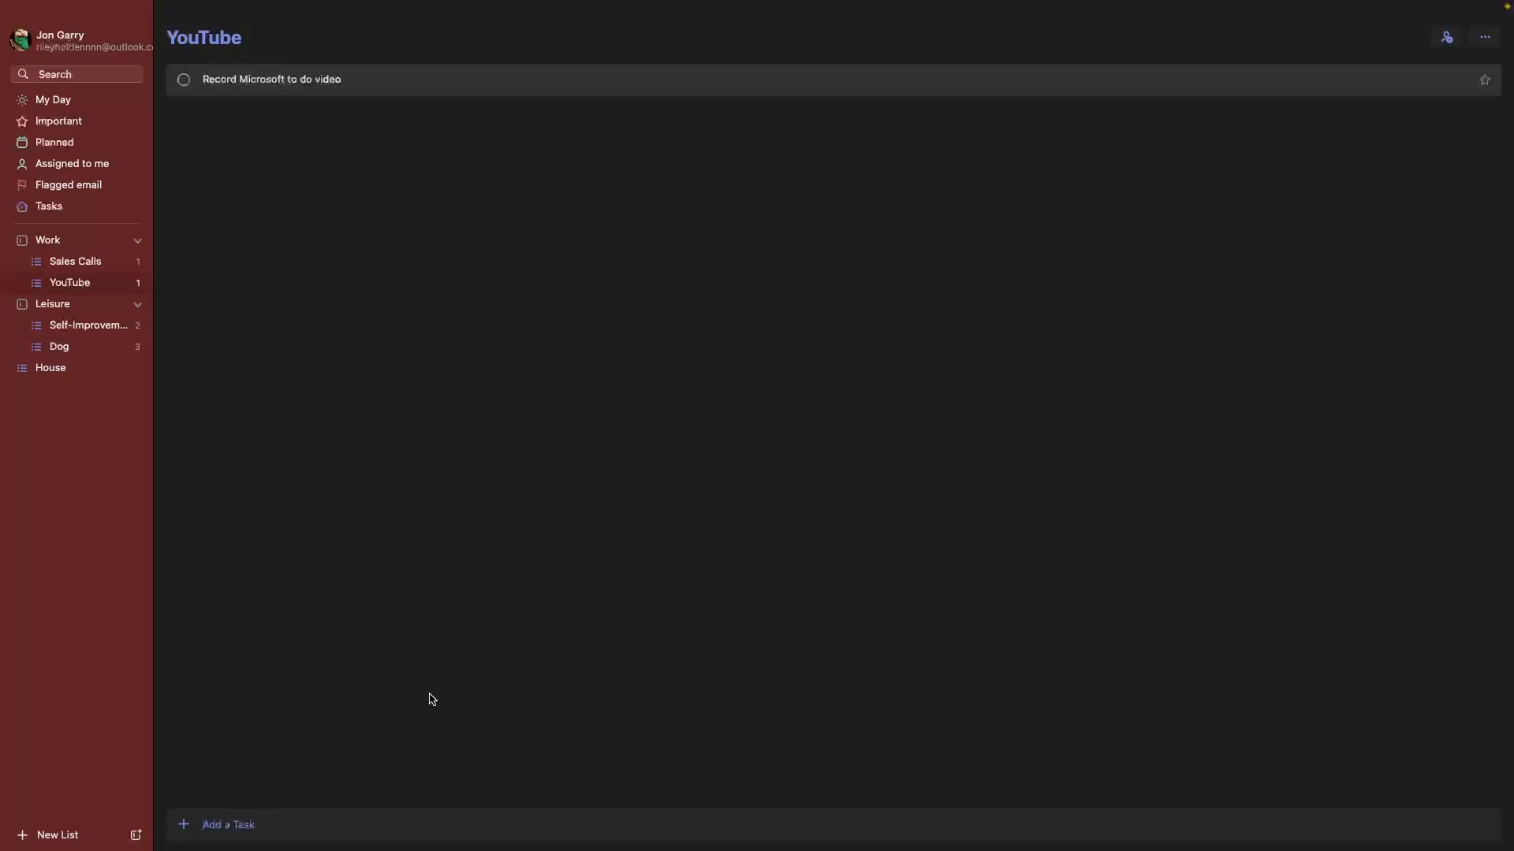
pyautogui.write('Record Loom tutorial')
pyautogui.press('Return')
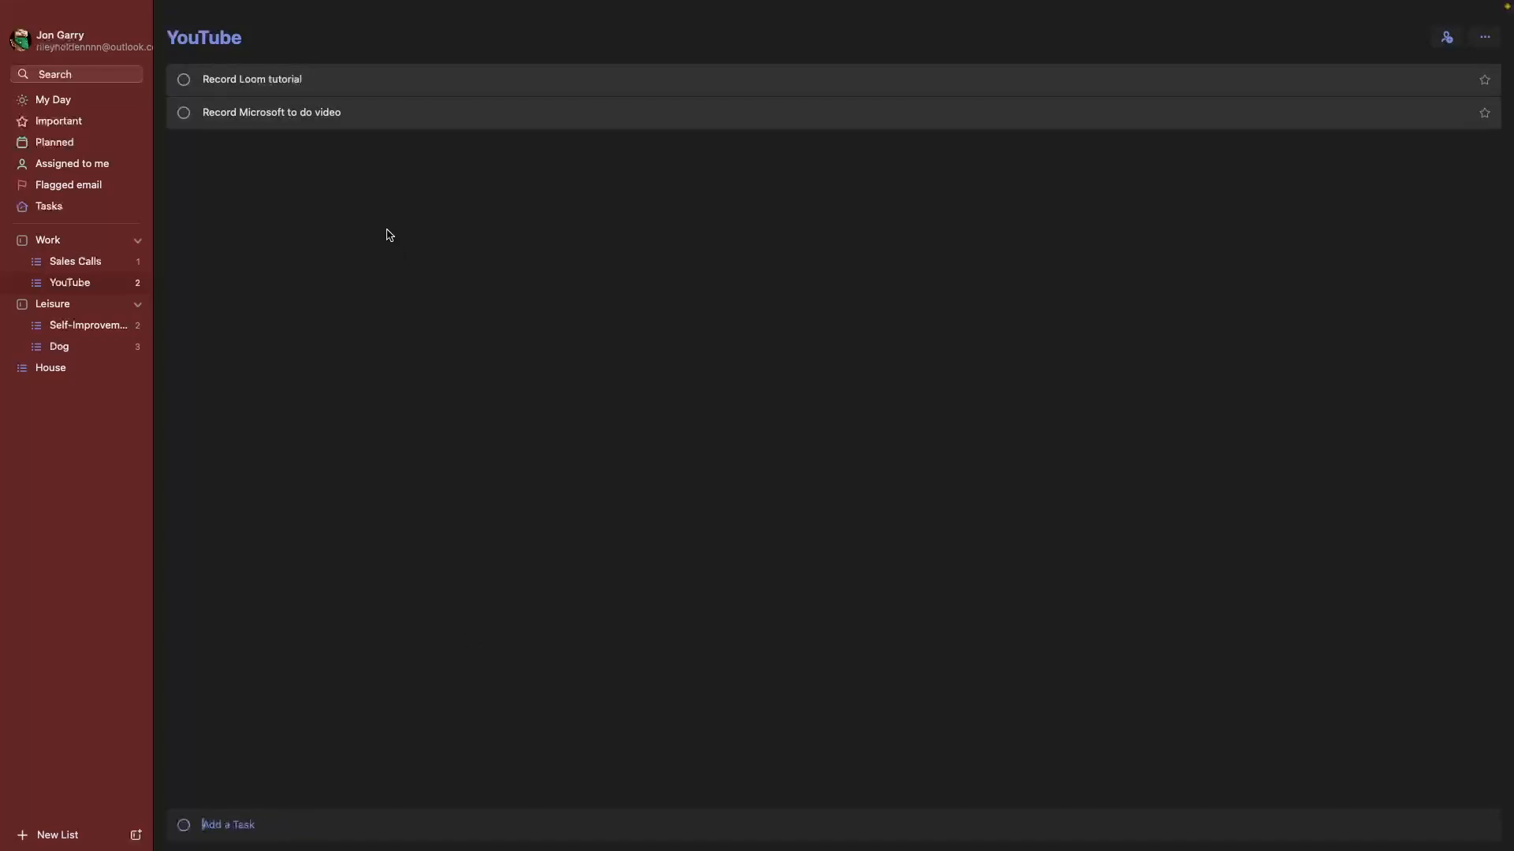
# Look through the tasks in the Sales Calls, YouTube, Self-Improvement and Dog lists.
pyautogui.click(75, 260)
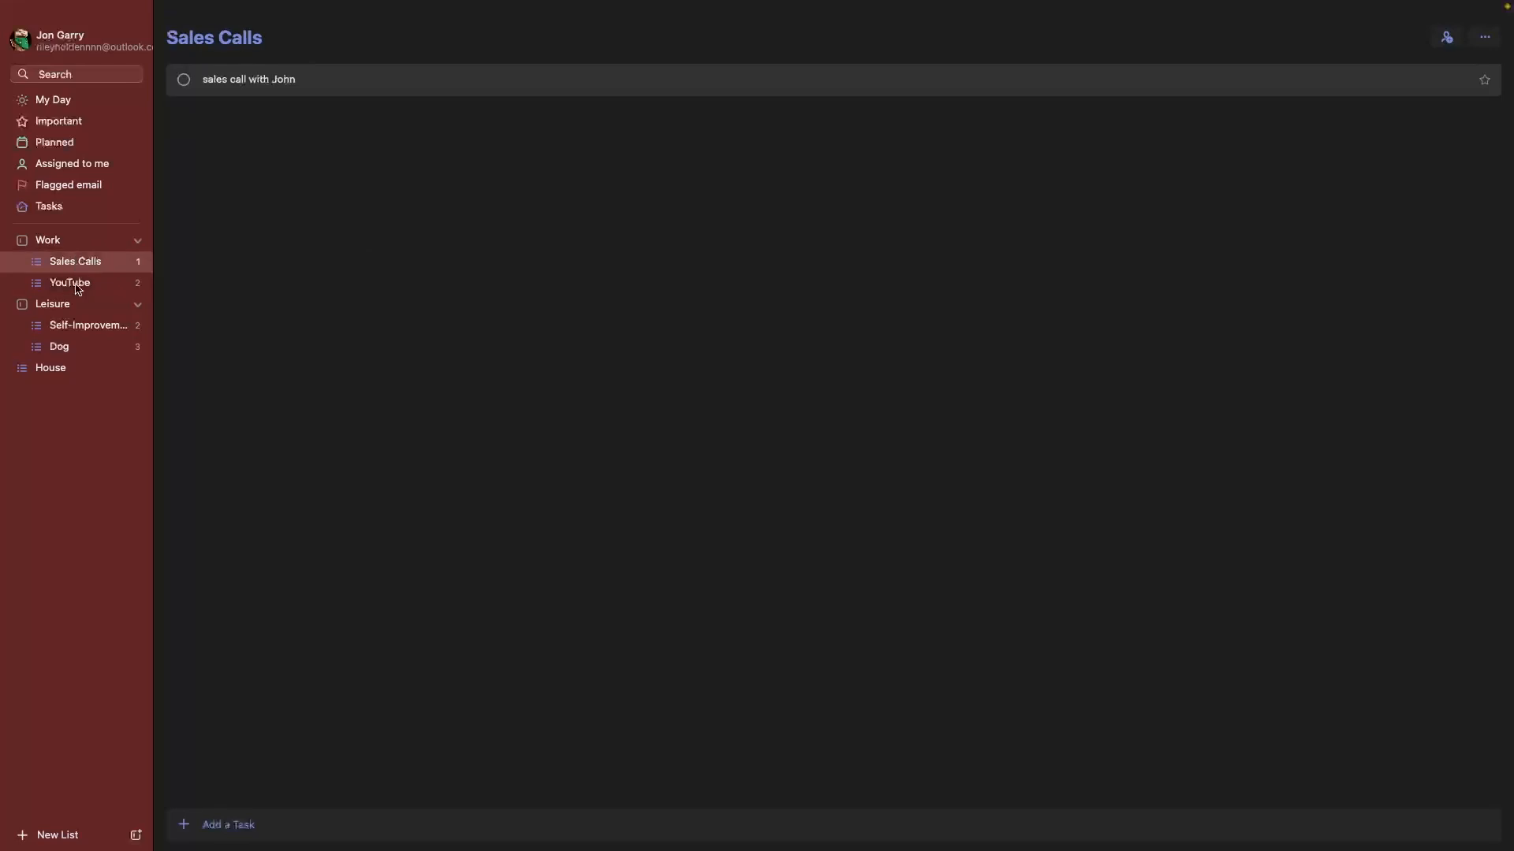
pyautogui.click(78, 287)
pyautogui.click(82, 325)
pyautogui.click(81, 347)
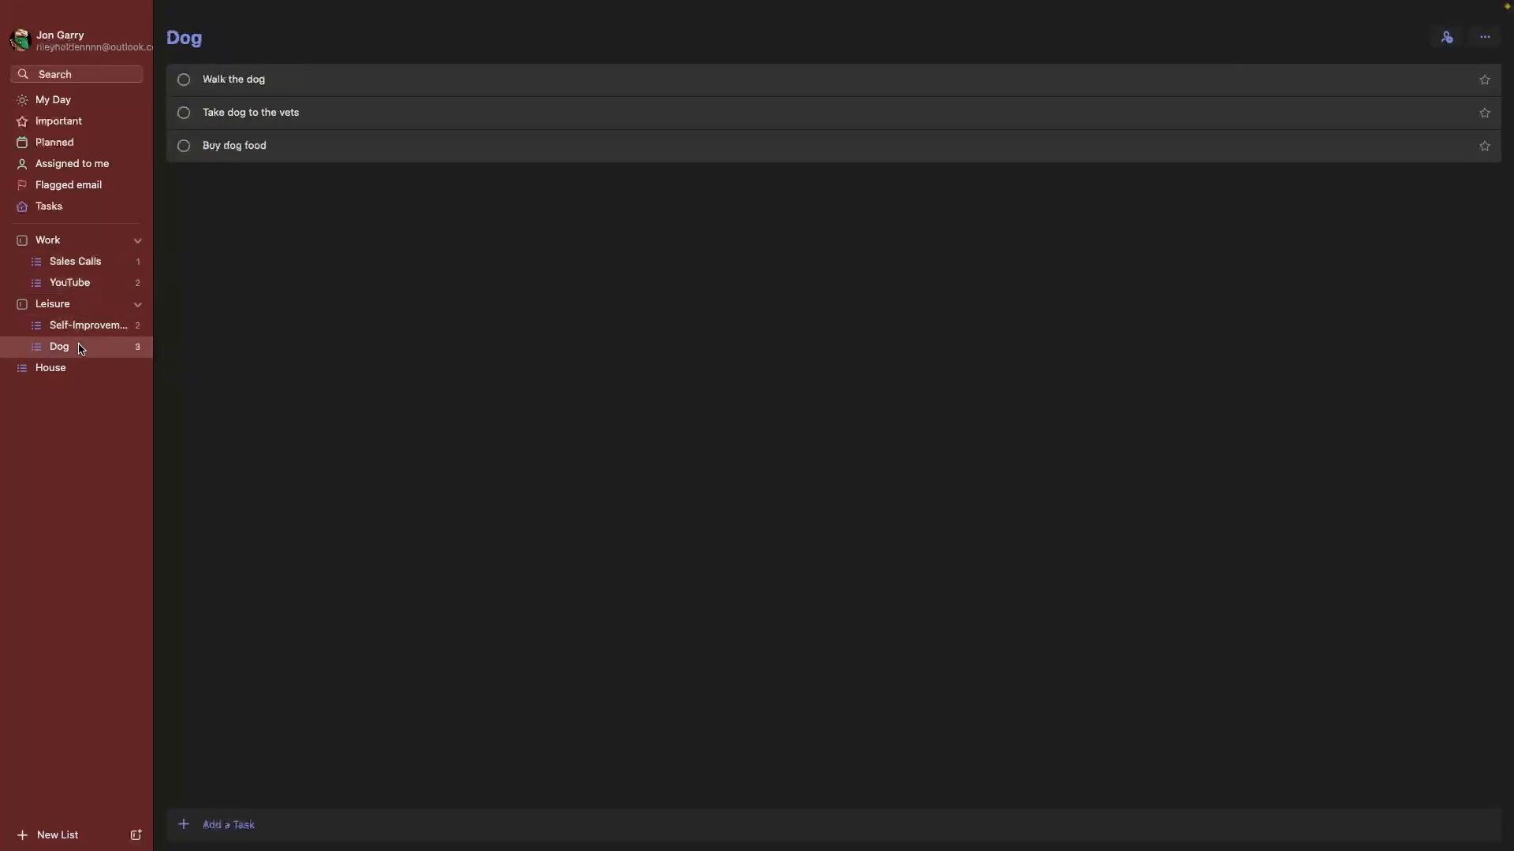
# Open the YouTube task "Record Loom tutorial" and add the steps "Set up camera and mic" and "Script video" to it.
pyautogui.click(88, 286)
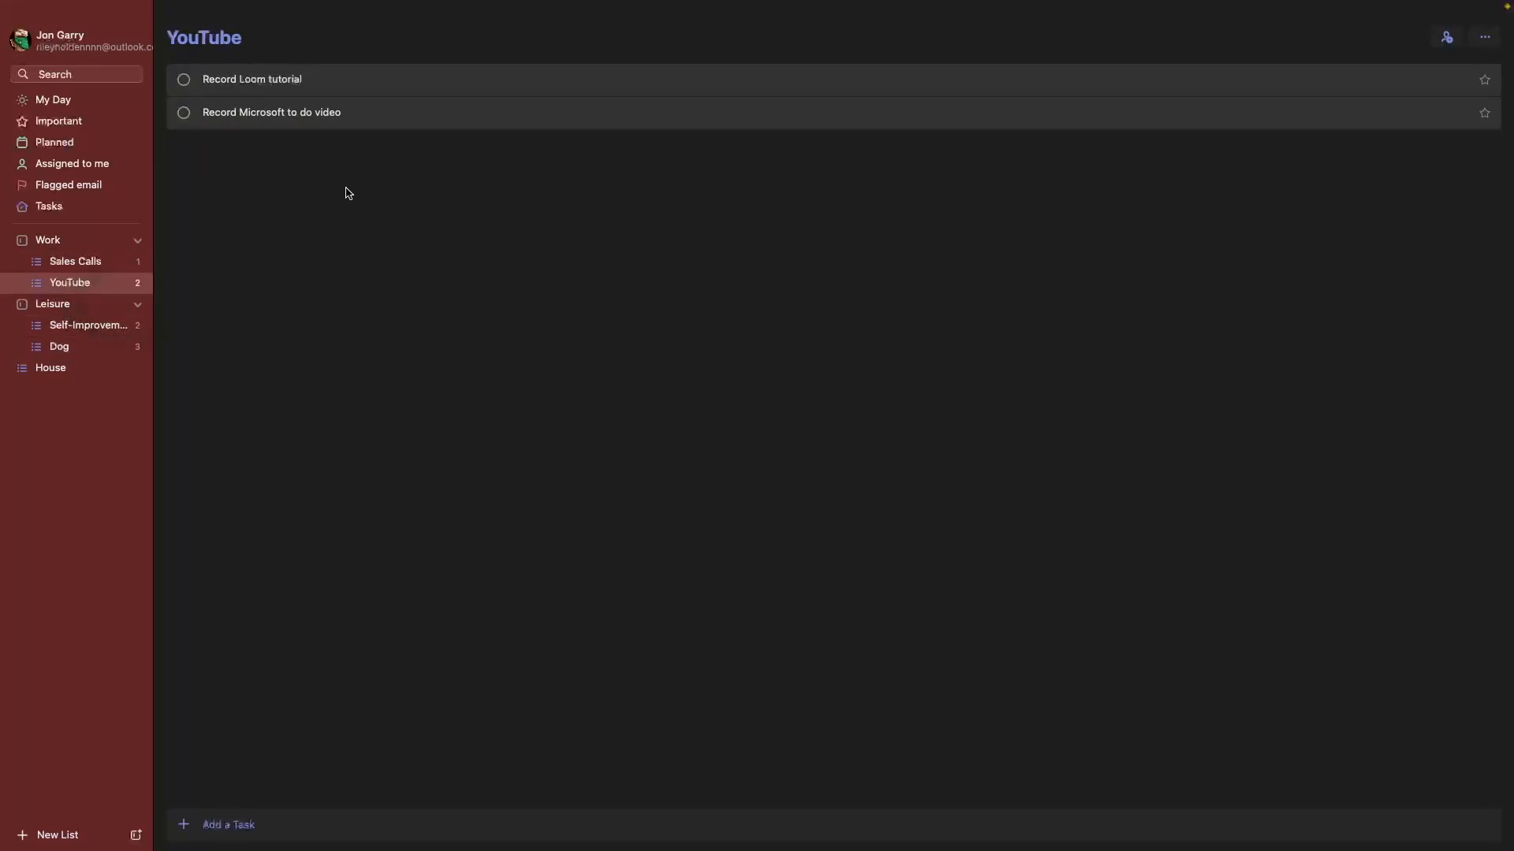
pyautogui.click(317, 84)
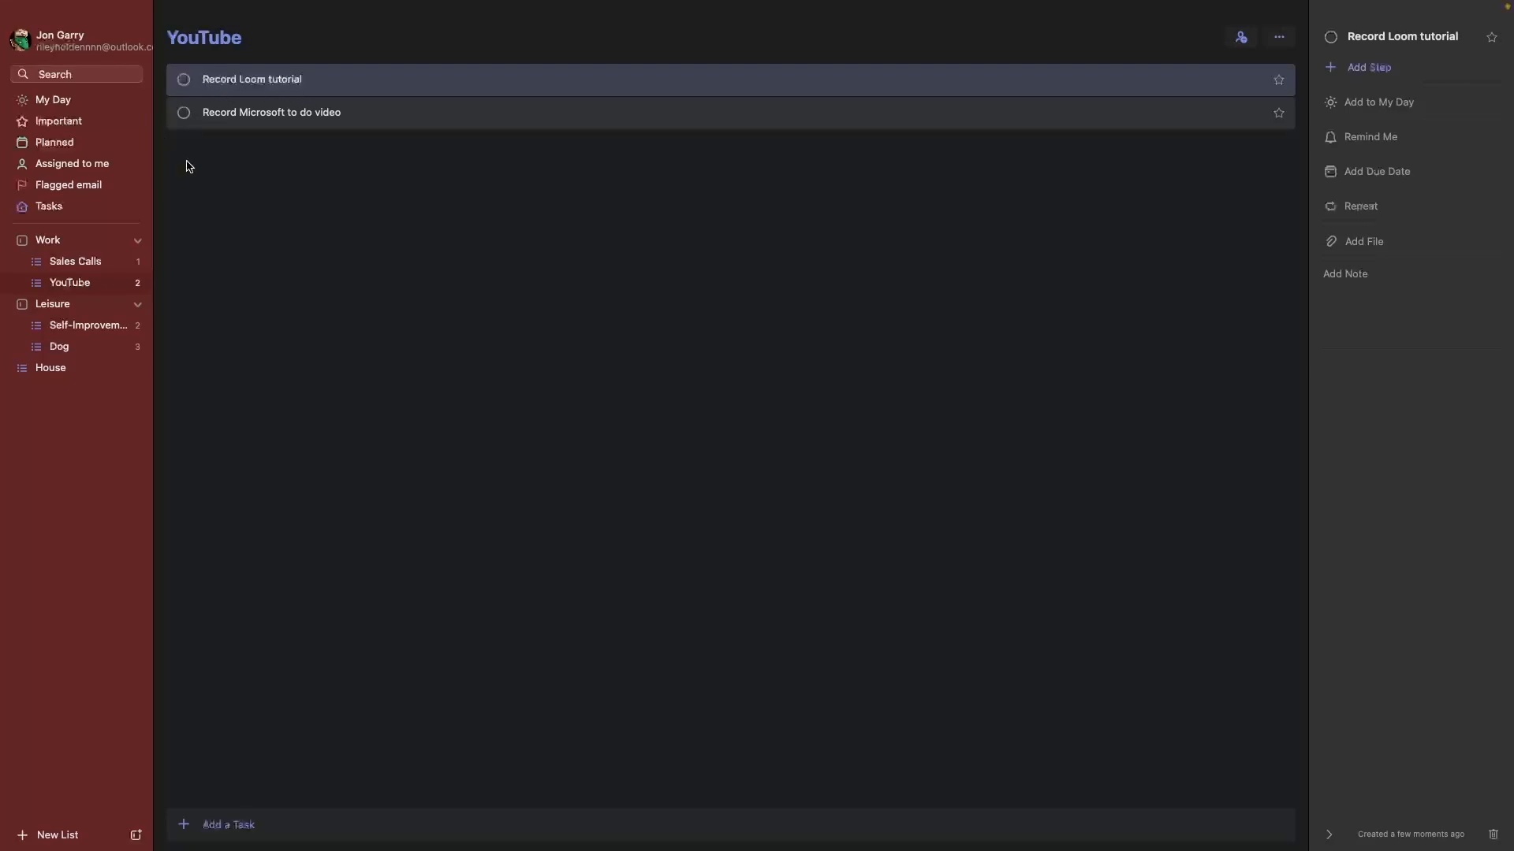
pyautogui.click(1334, 73)
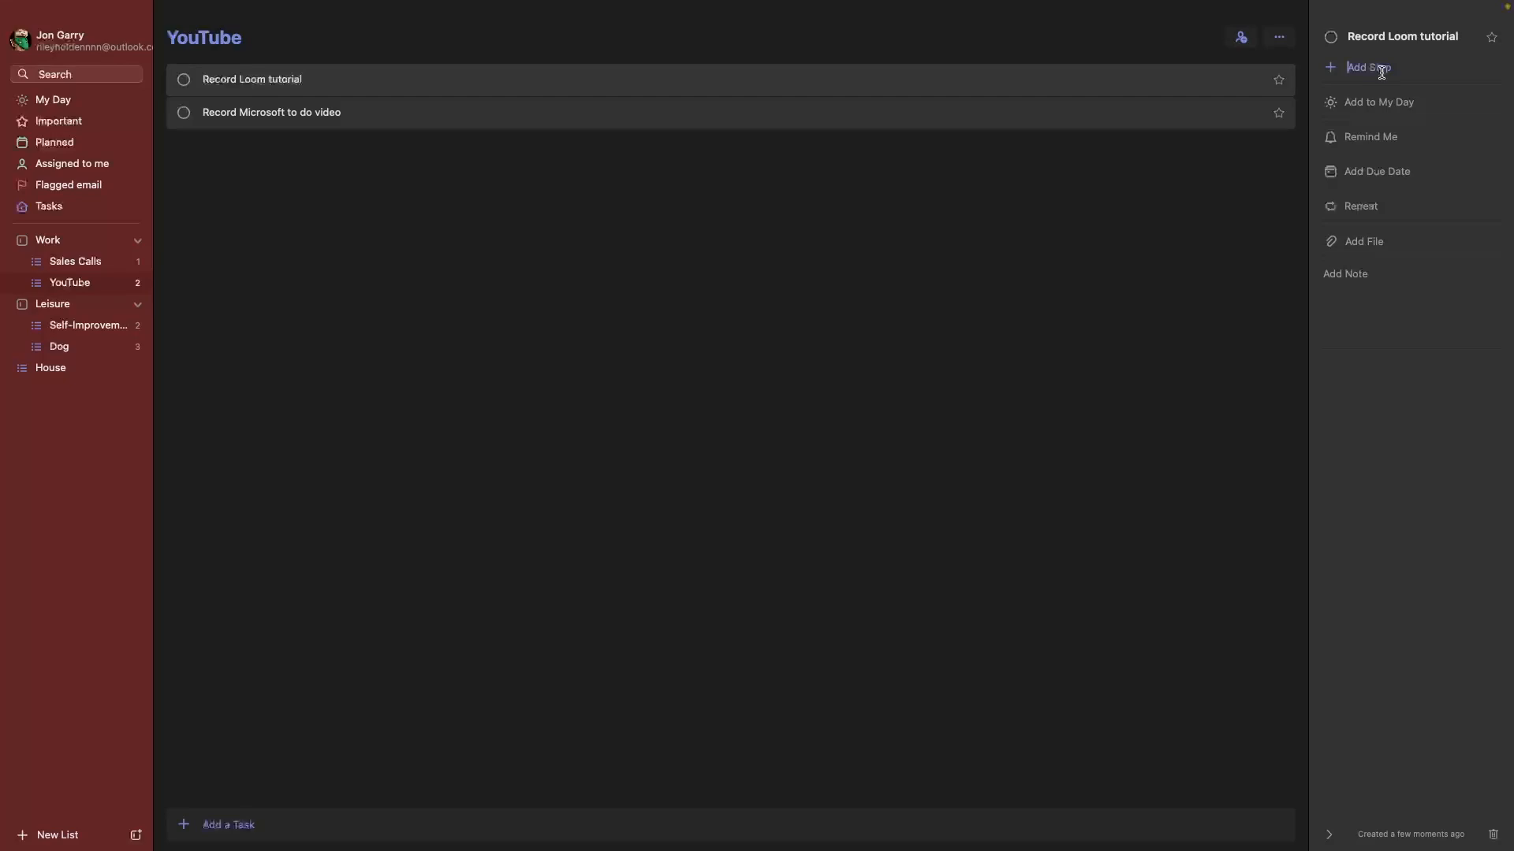
pyautogui.write('Set up camera and mic')
pyautogui.press('Return')
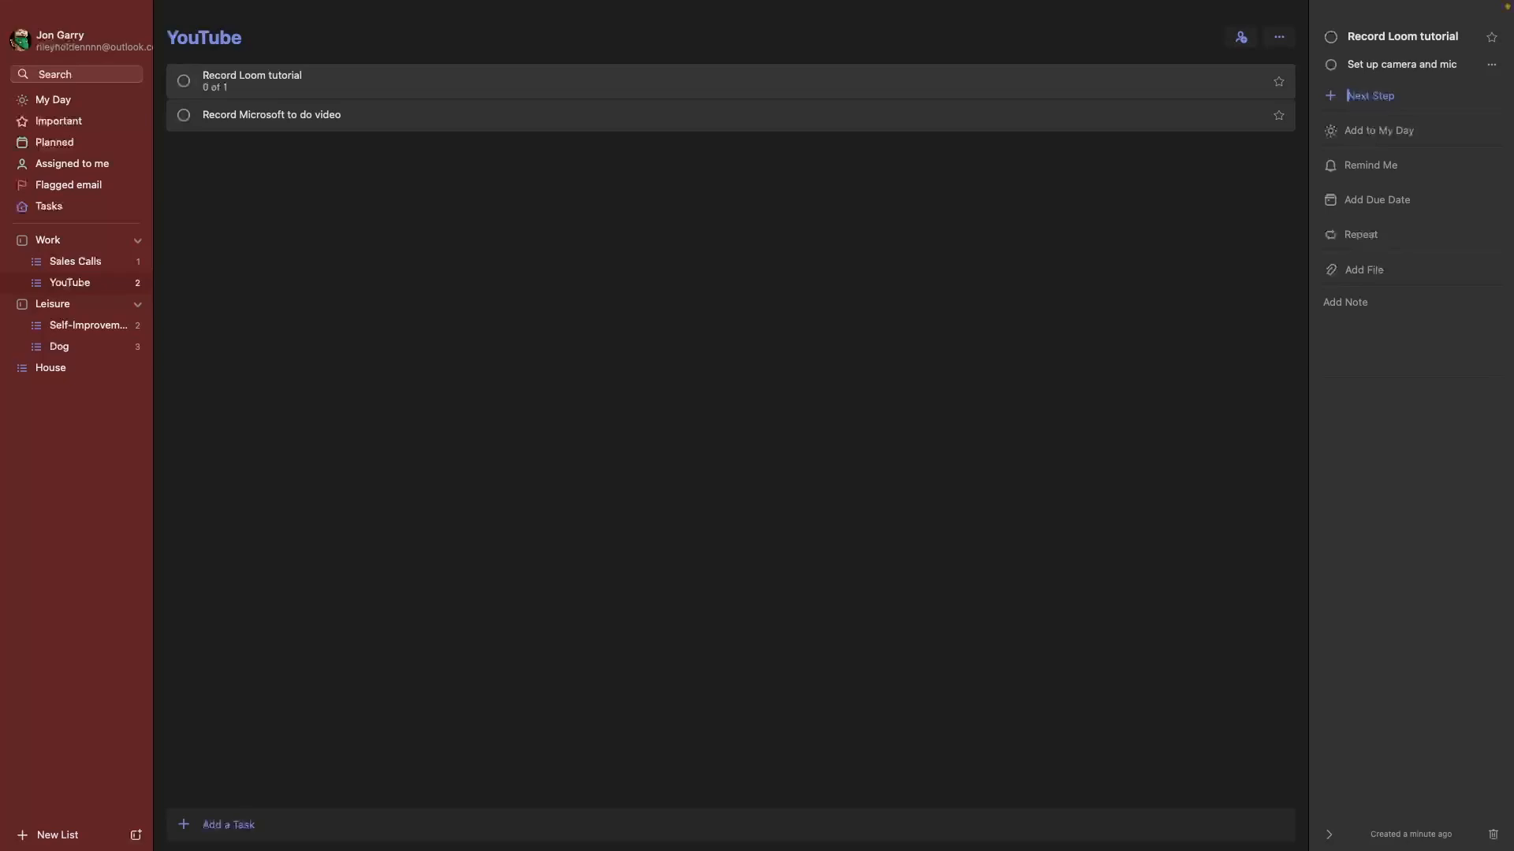
pyautogui.write('Script video')
pyautogui.press('Return')
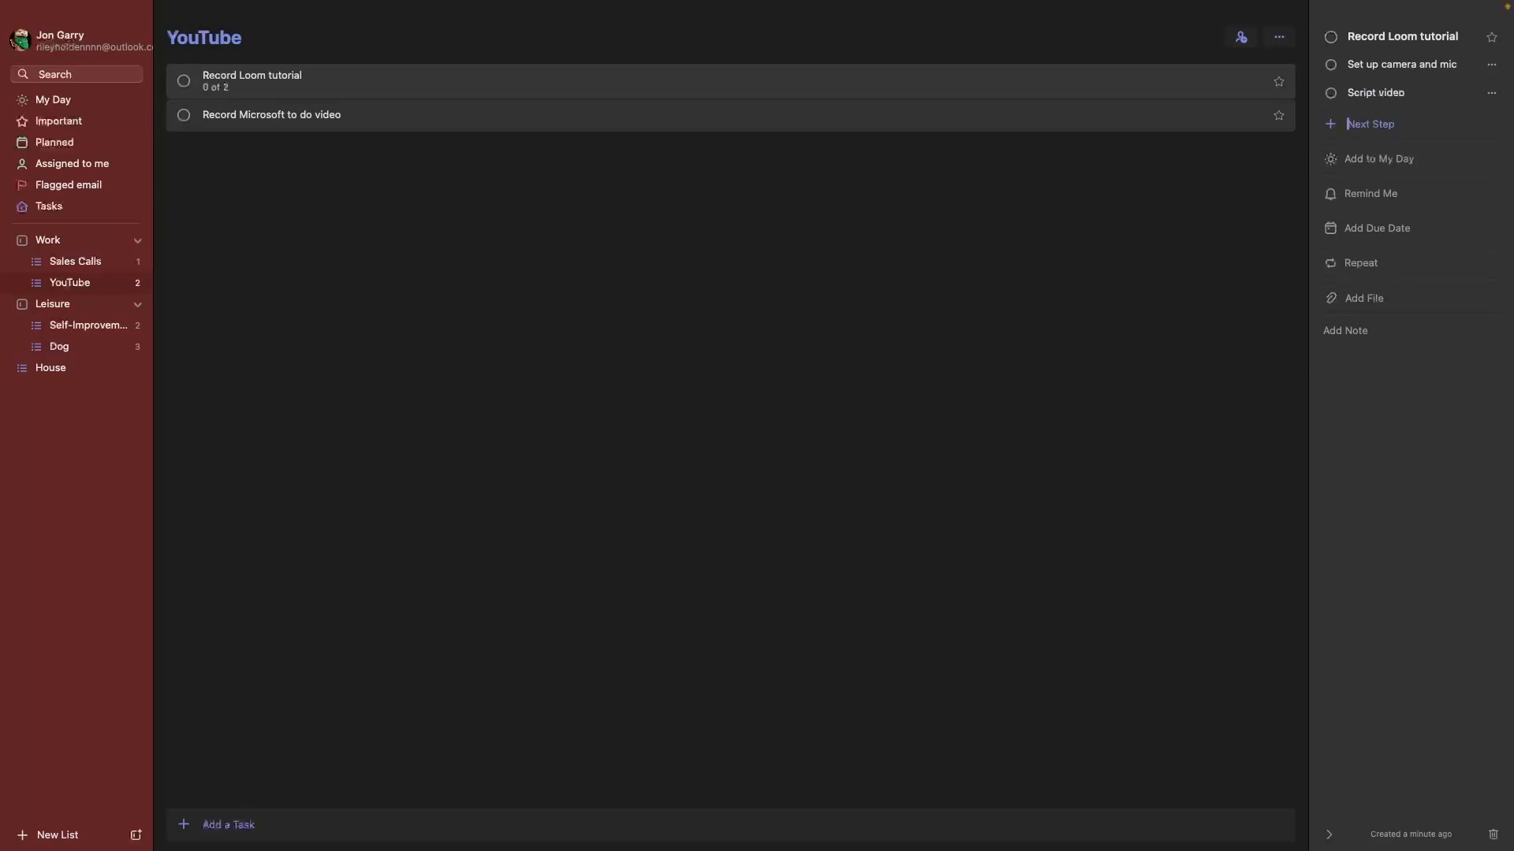
# Add the steps "Record video", "Edit video" and "Upload video" to the "Record Loom tutorial" task.
pyautogui.write('Record video')
pyautogui.press('Return')
pyautogui.write('ed')
pyautogui.press('BackSpace')
pyautogui.write('E')
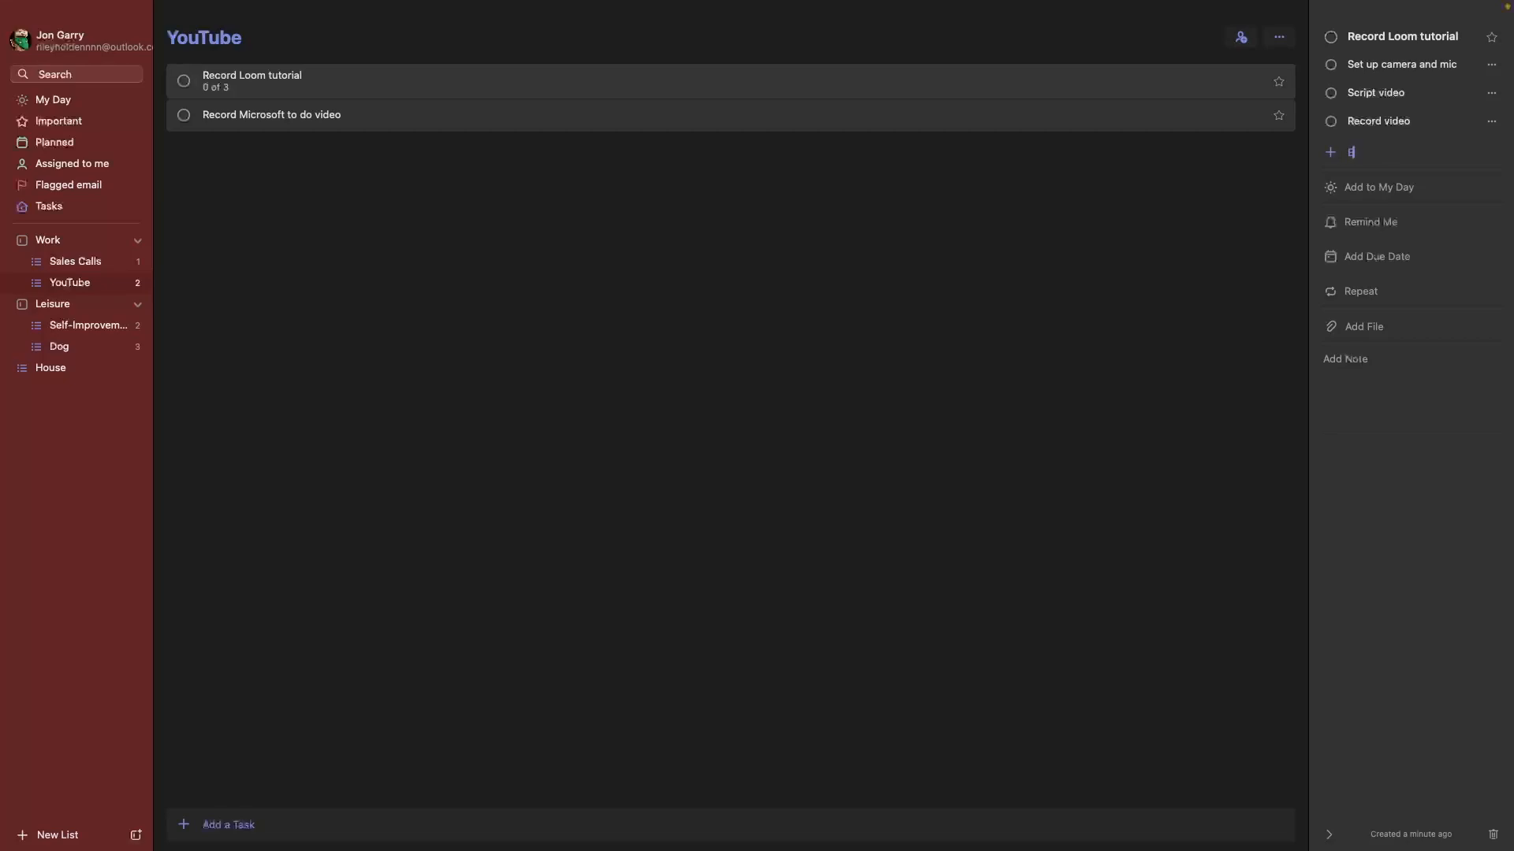
pyautogui.write('dit video')
pyautogui.press('Return')
pyautogui.write('Up')
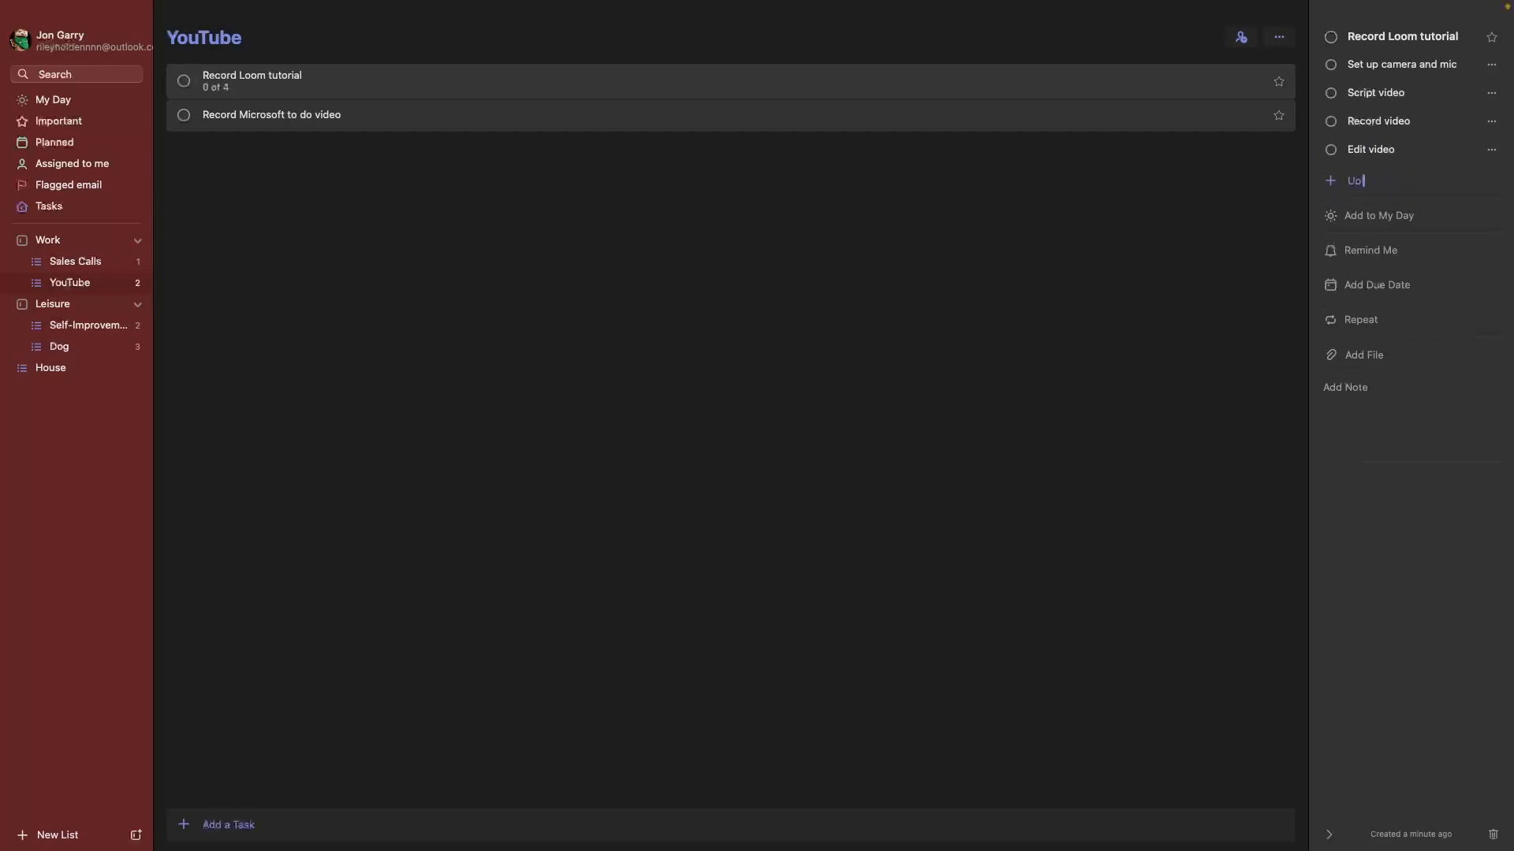
pyautogui.write('load video')
pyautogui.press('Return')
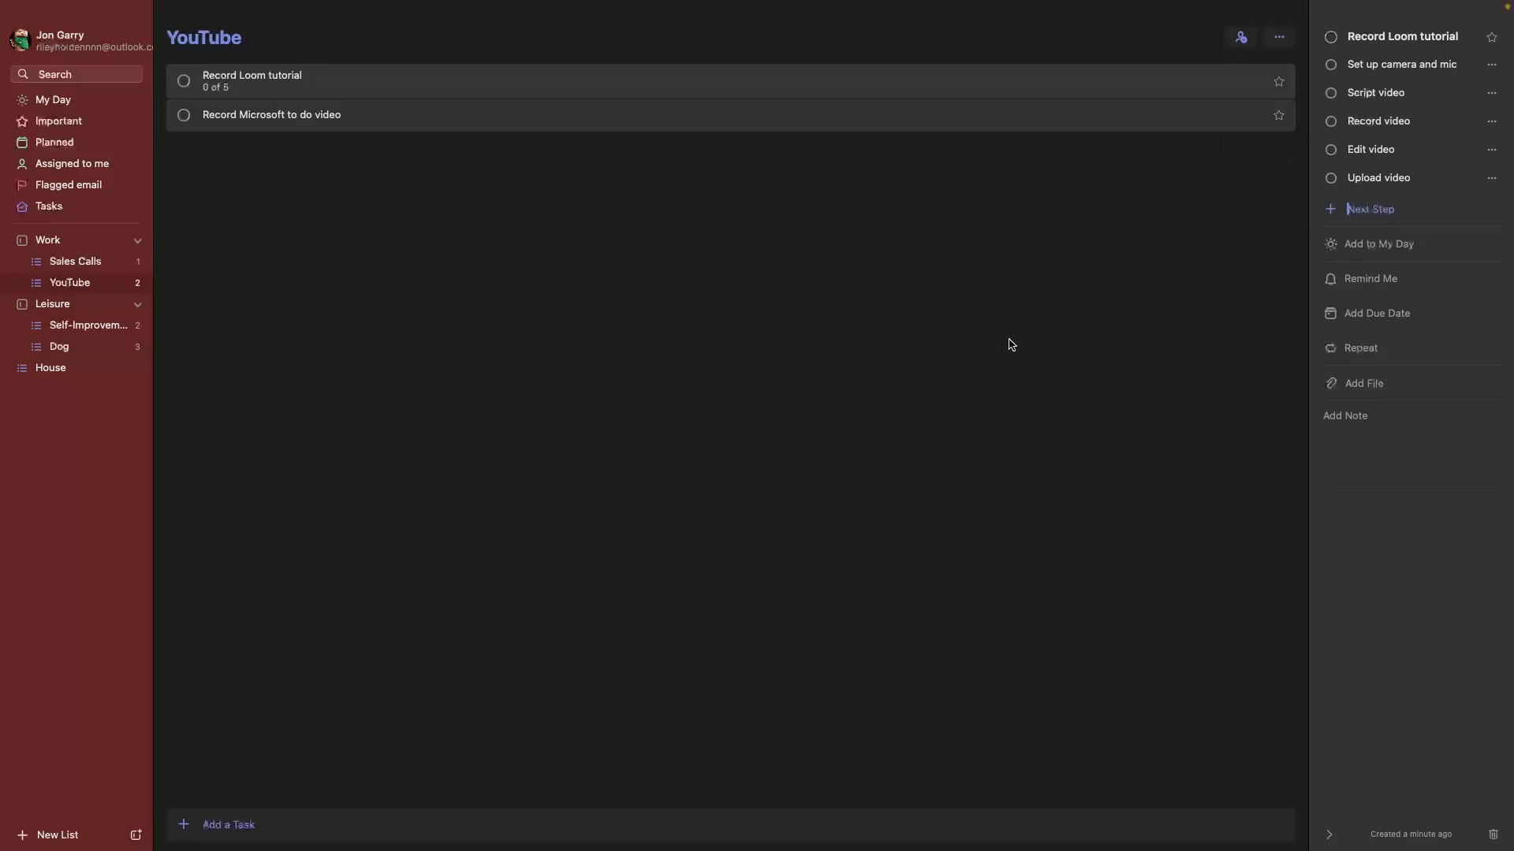
# Check off all five steps of the "Record Loom tutorial" task, and mark the task itself completed and back to not completed.
pyautogui.click(1194, 253)
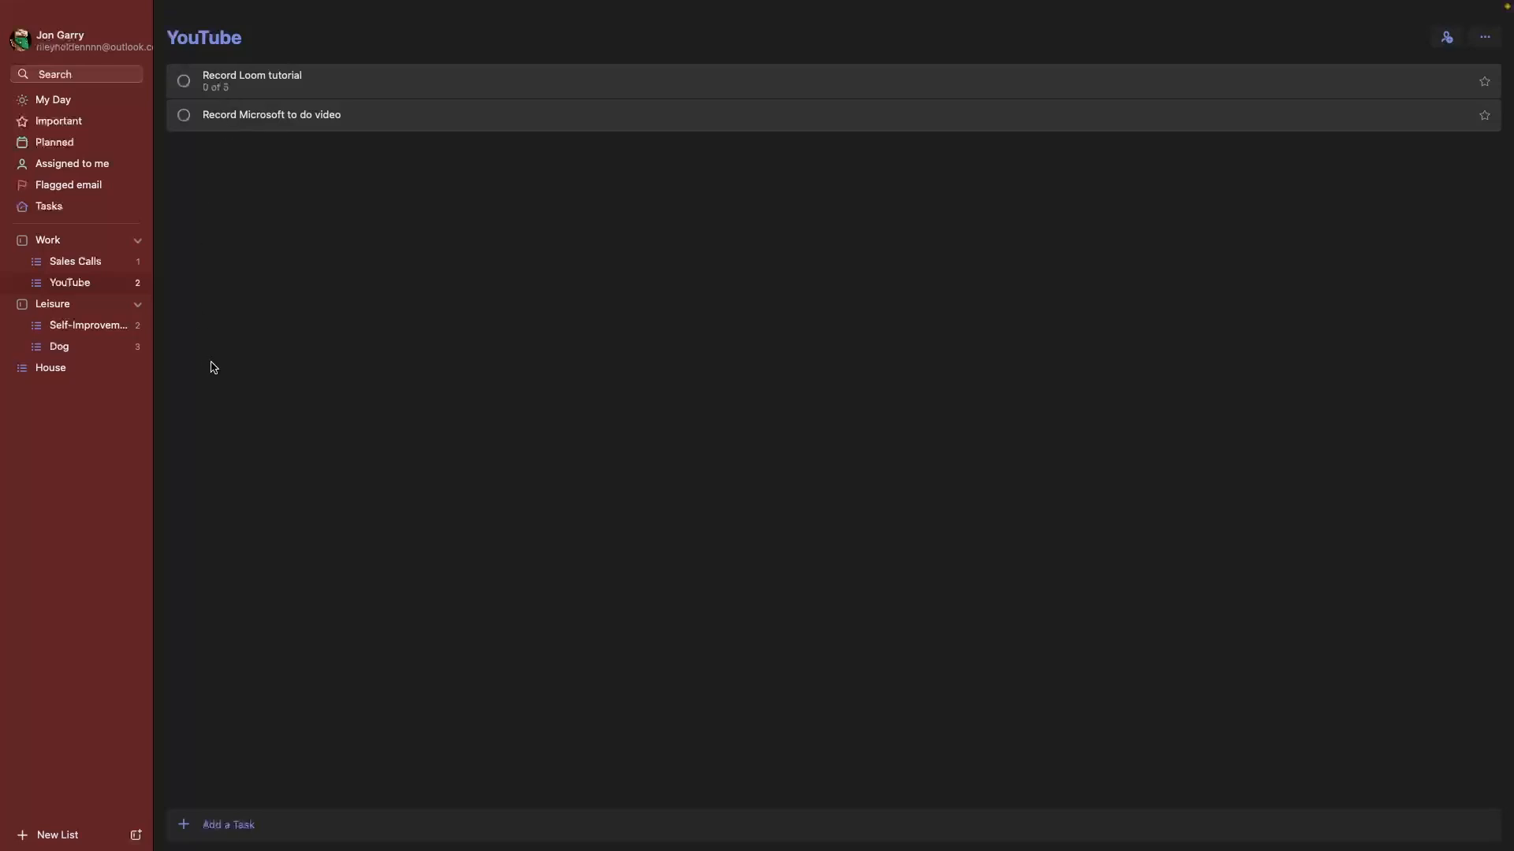
pyautogui.click(244, 91)
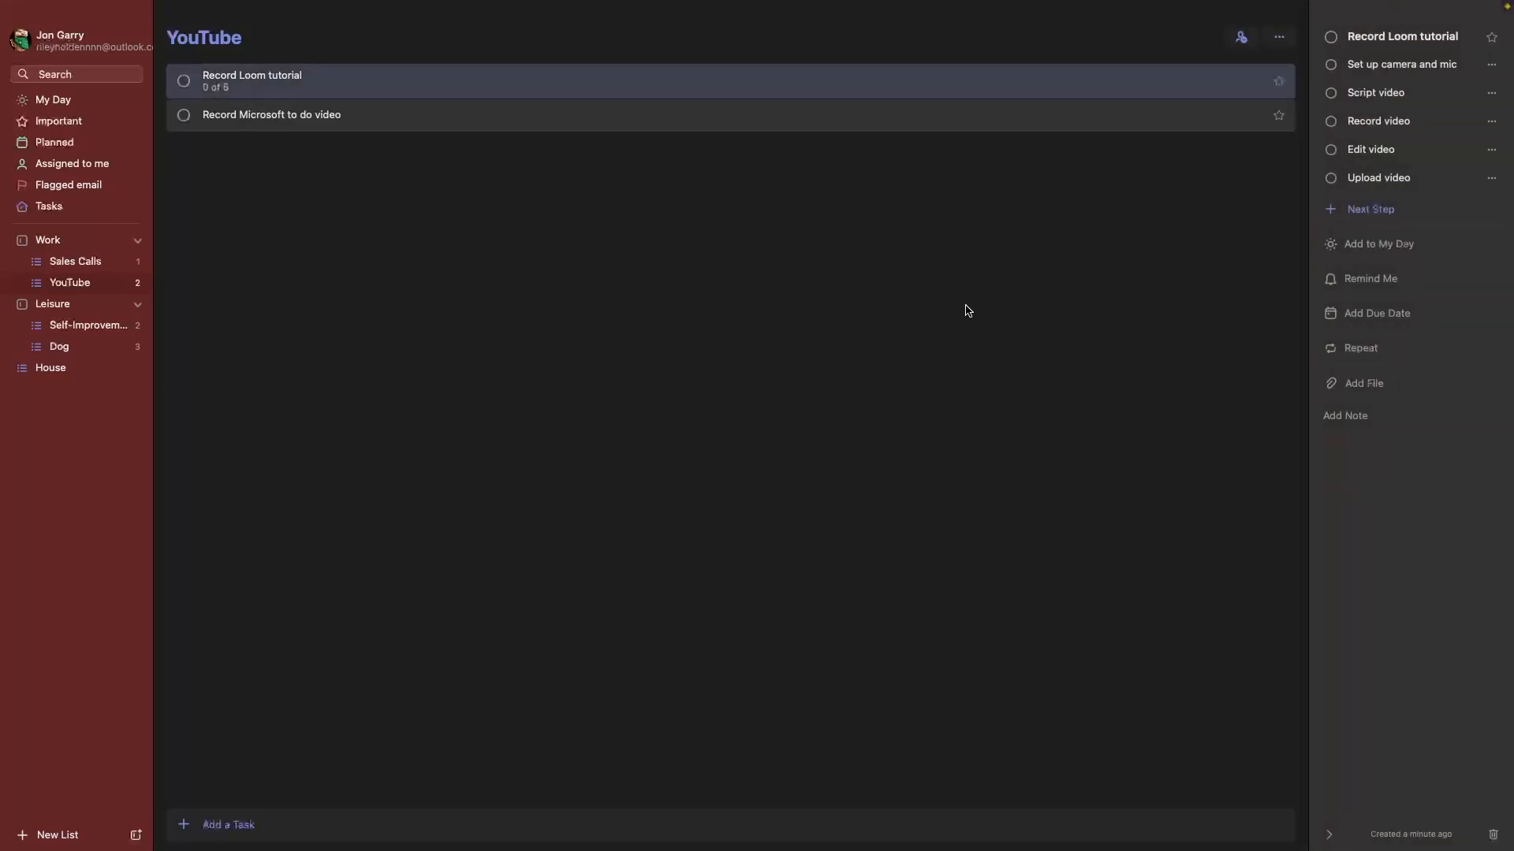
pyautogui.click(1330, 67)
pyautogui.click(1331, 93)
pyautogui.click(1331, 121)
pyautogui.click(1331, 150)
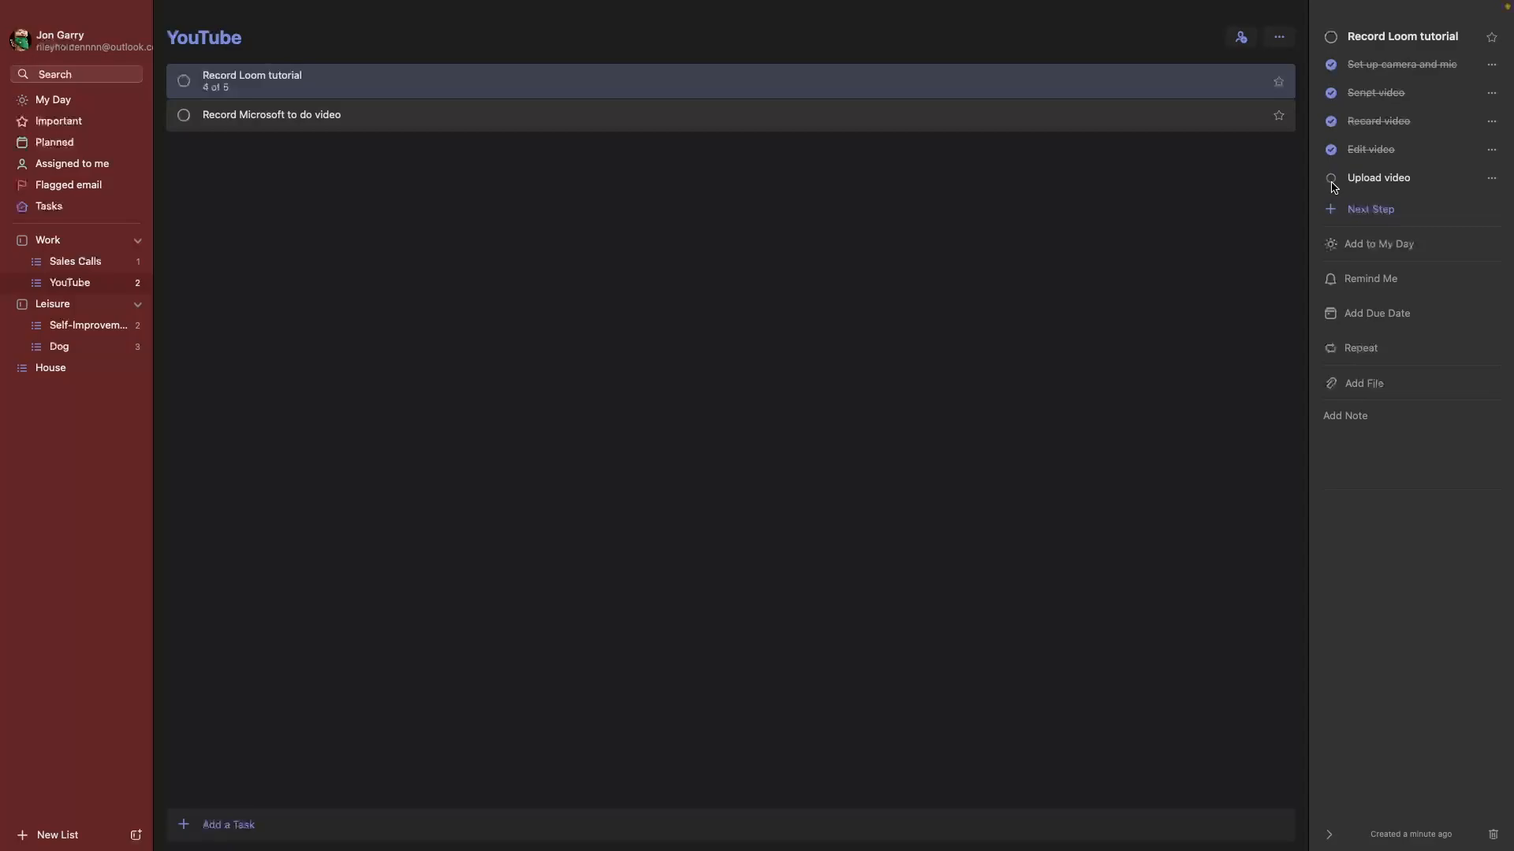
pyautogui.click(1331, 179)
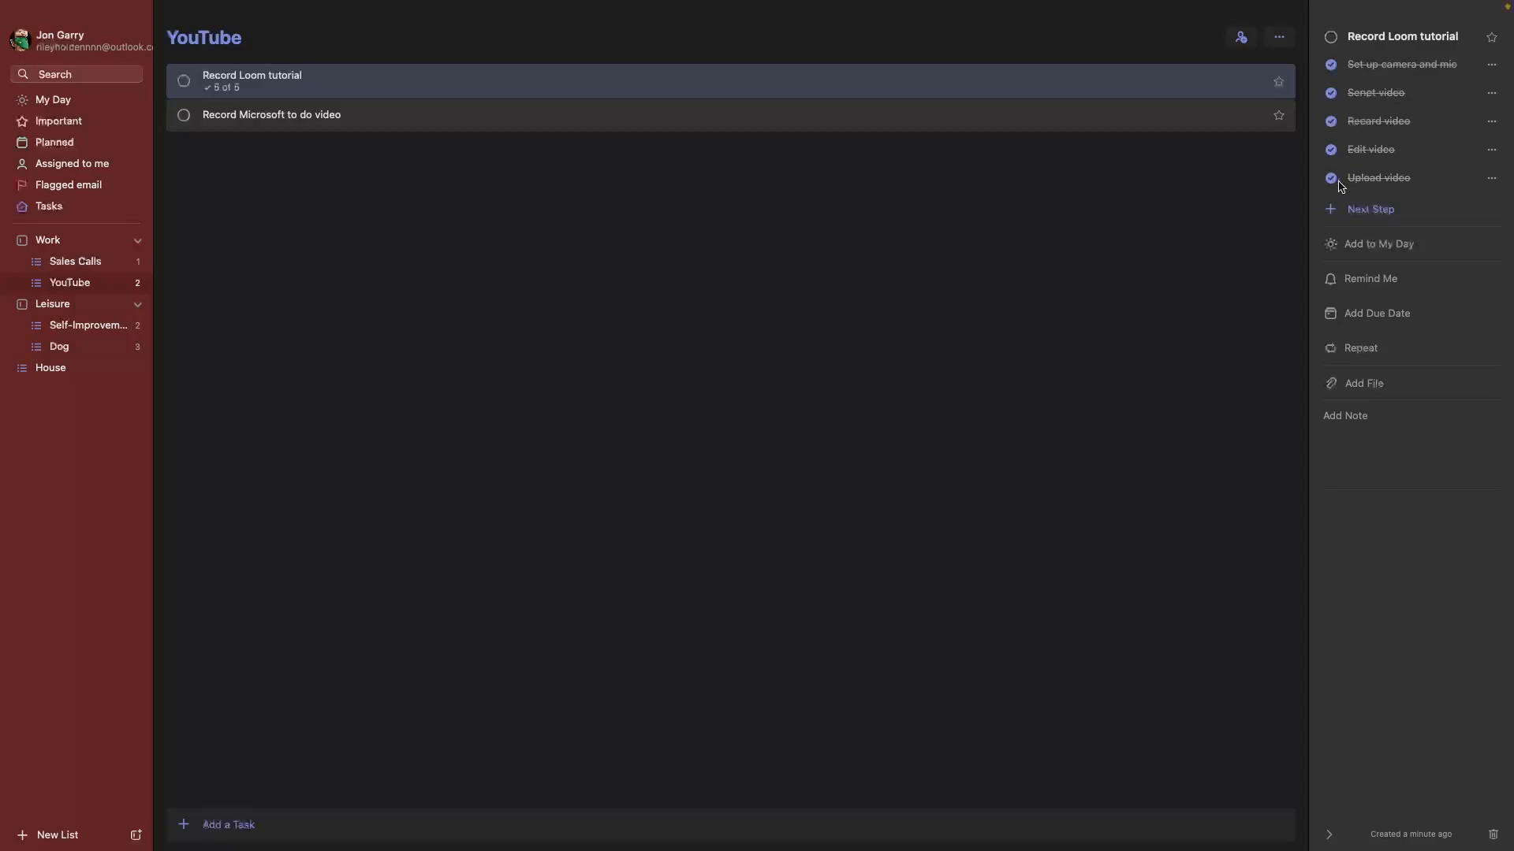
pyautogui.click(1331, 37)
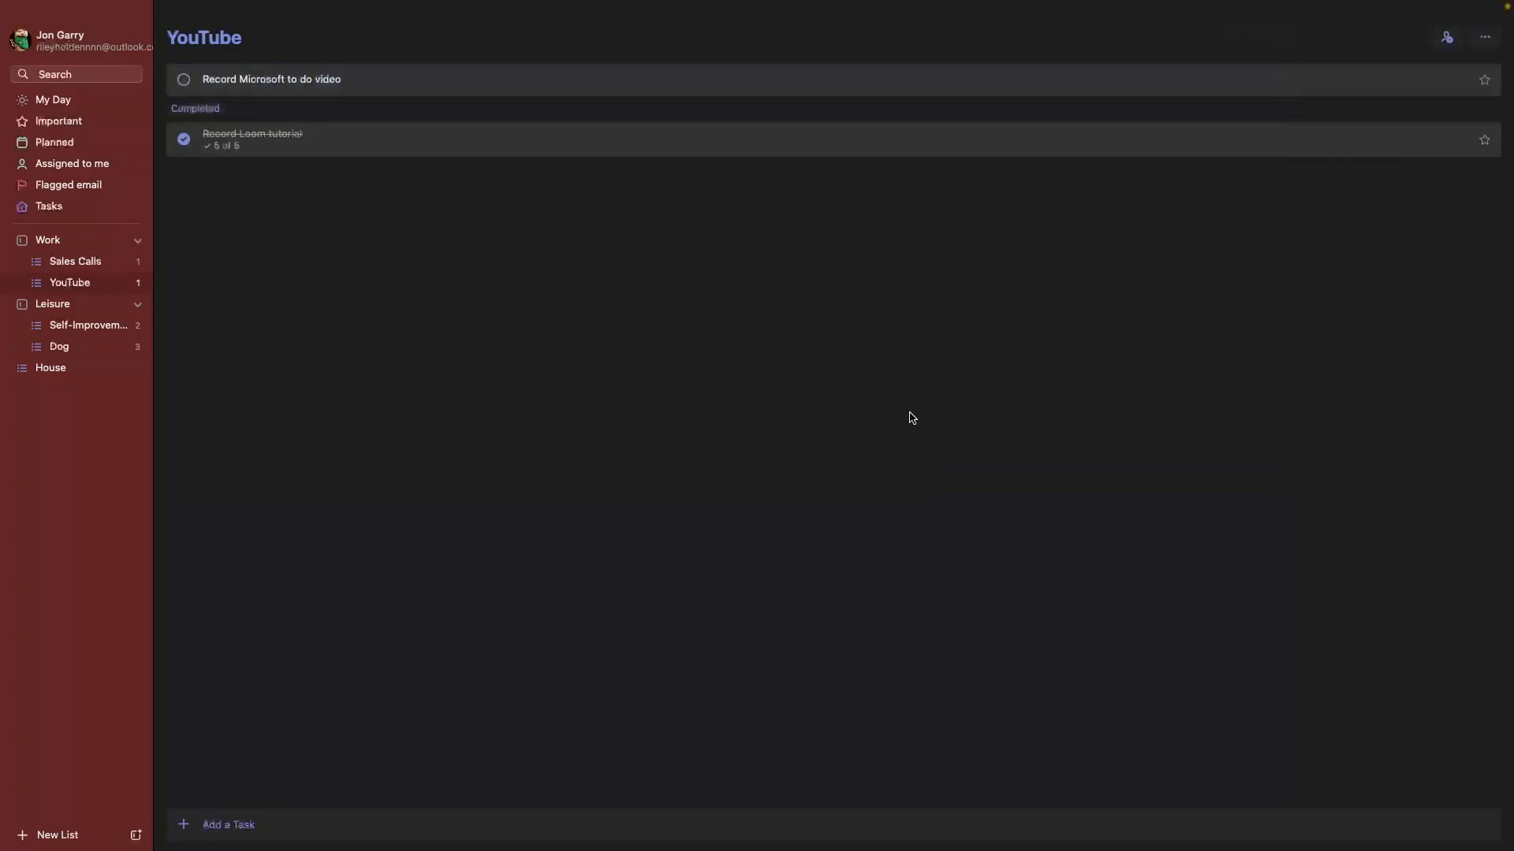
pyautogui.click(185, 140)
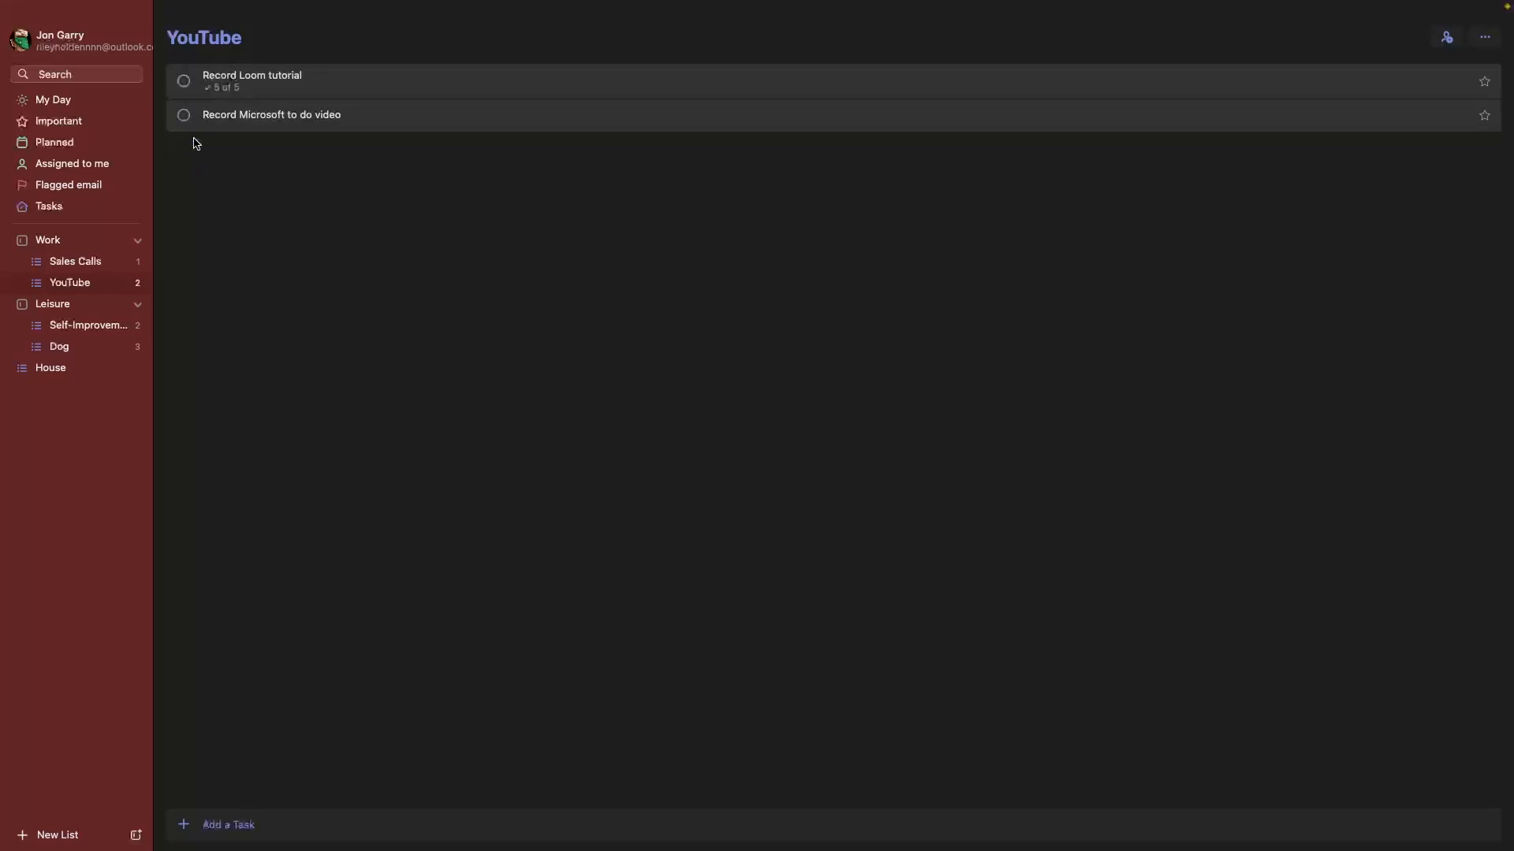
# Delete all five steps from the "Record Loom tutorial" task in the YouTube list.
pyautogui.click(252, 84)
pyautogui.click(1491, 178)
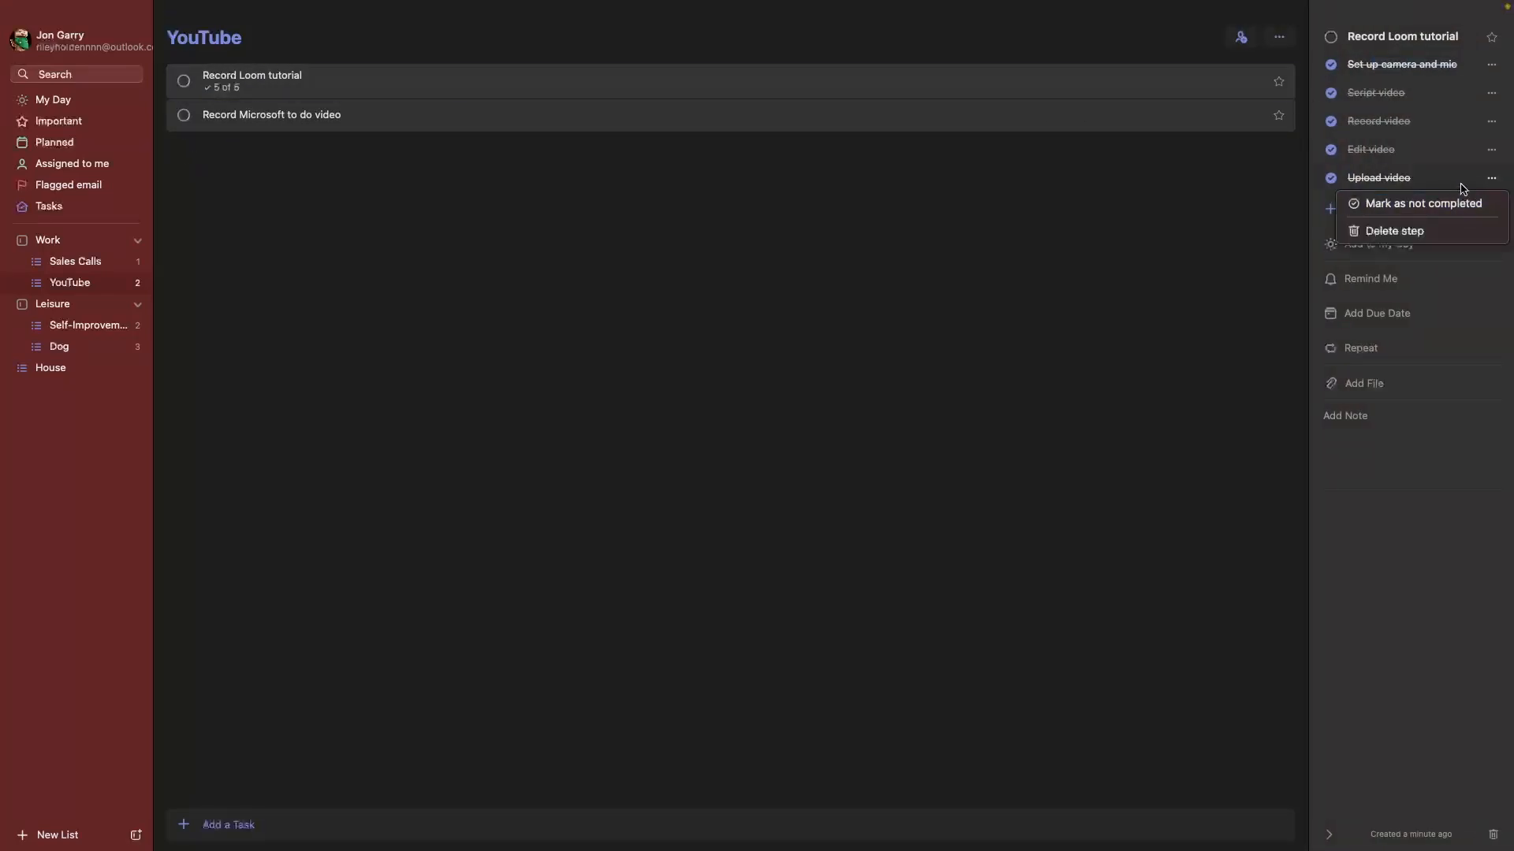
pyautogui.click(1194, 225)
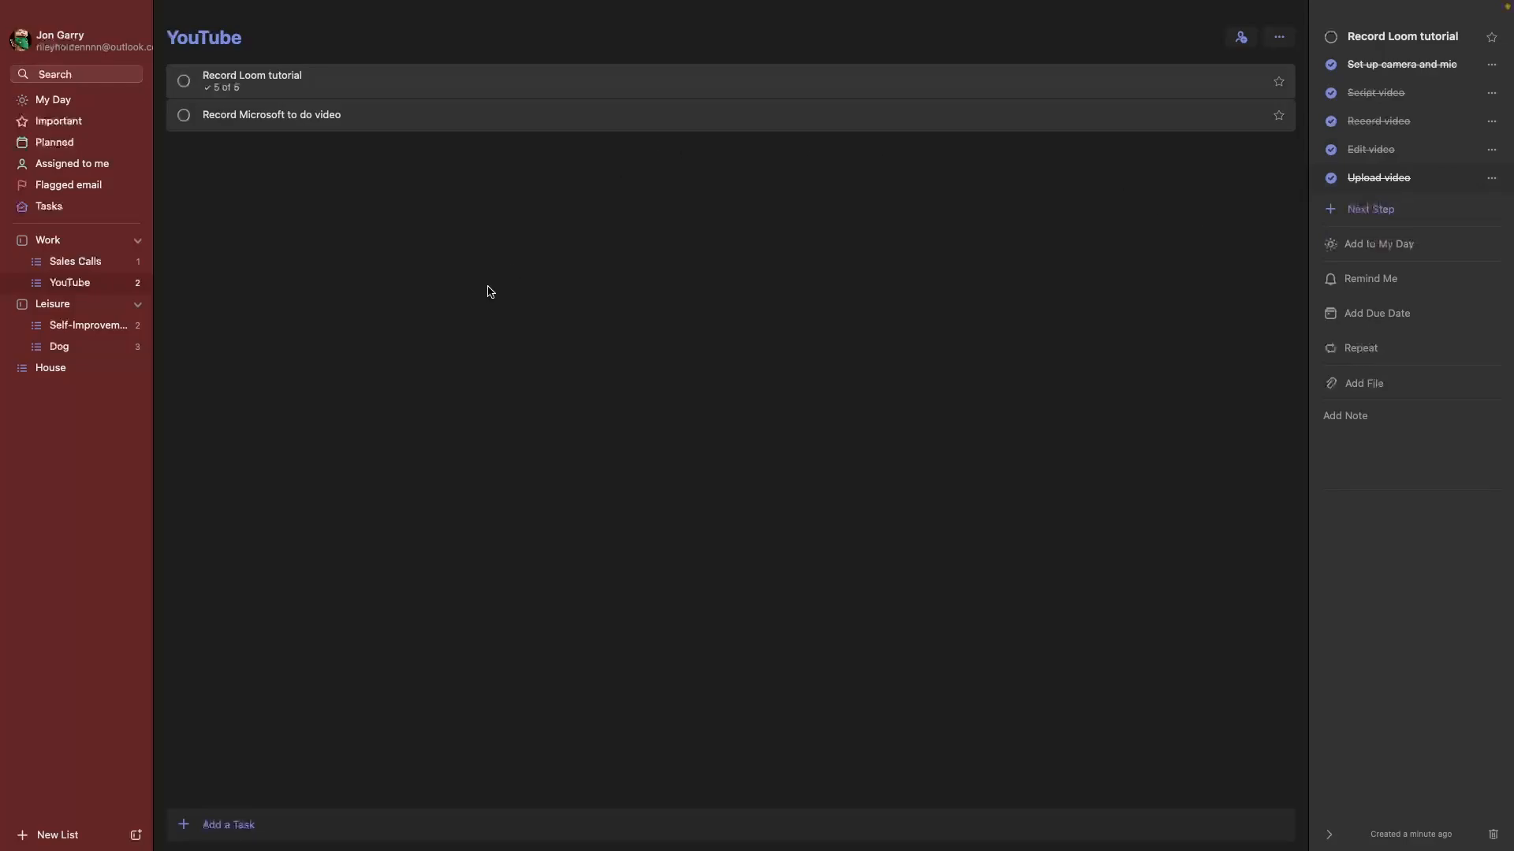
pyautogui.click(260, 89)
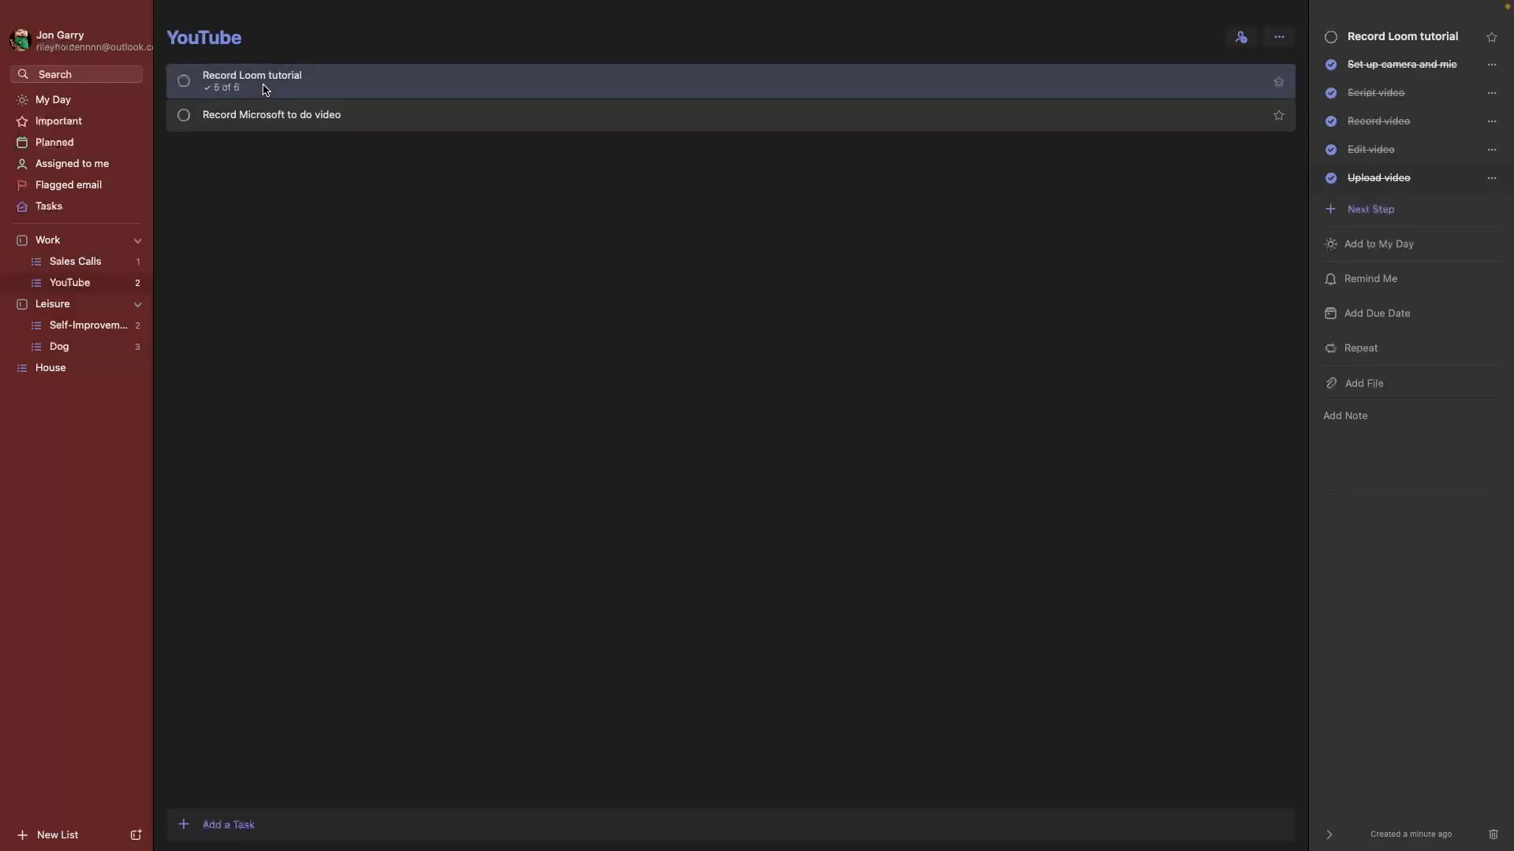
pyautogui.click(1491, 178)
pyautogui.click(1447, 229)
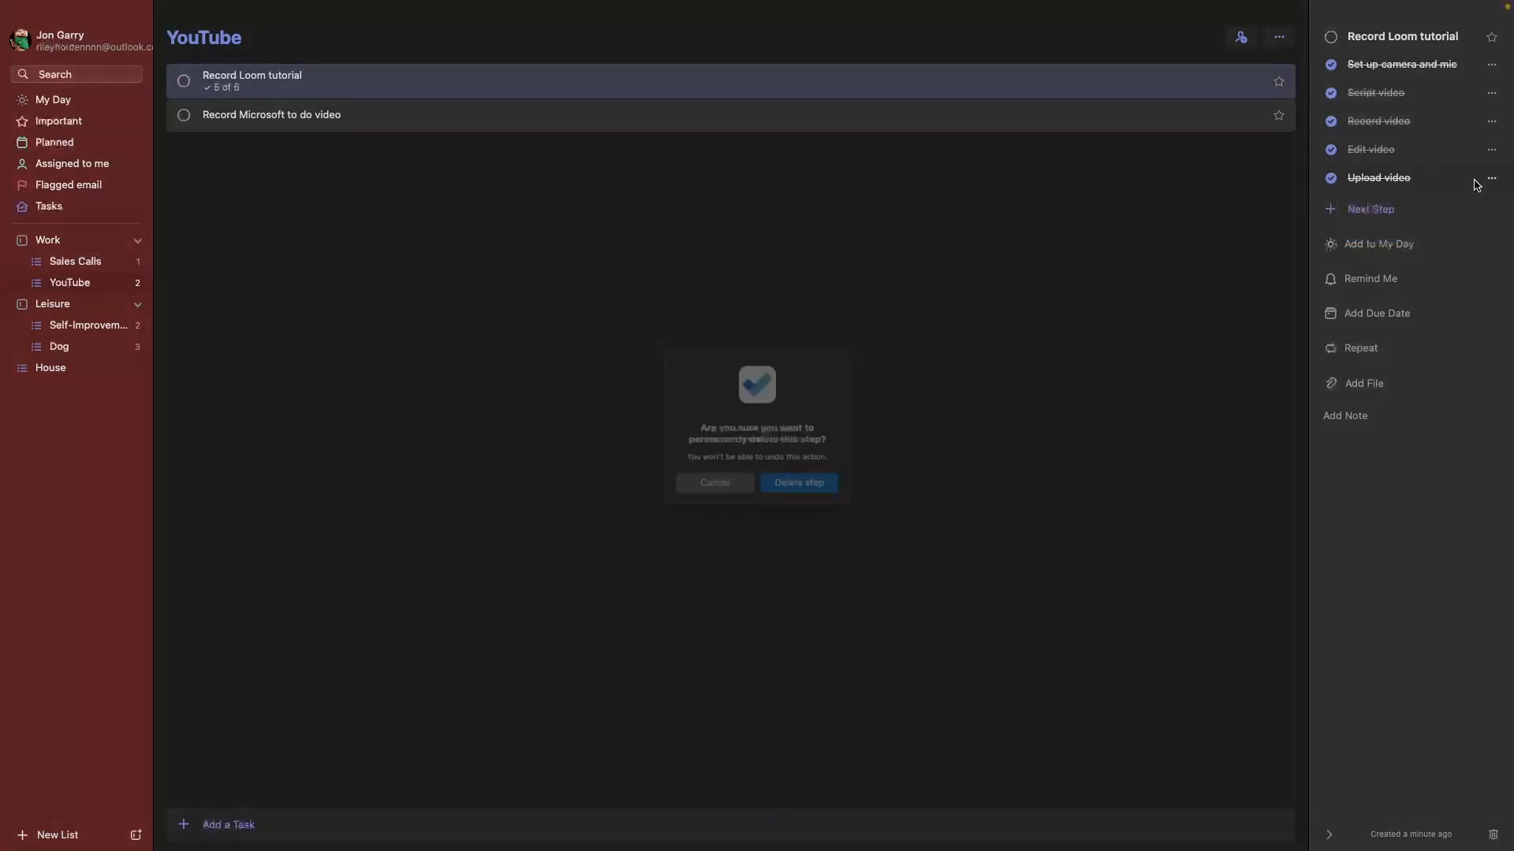
pyautogui.click(807, 494)
pyautogui.click(1491, 149)
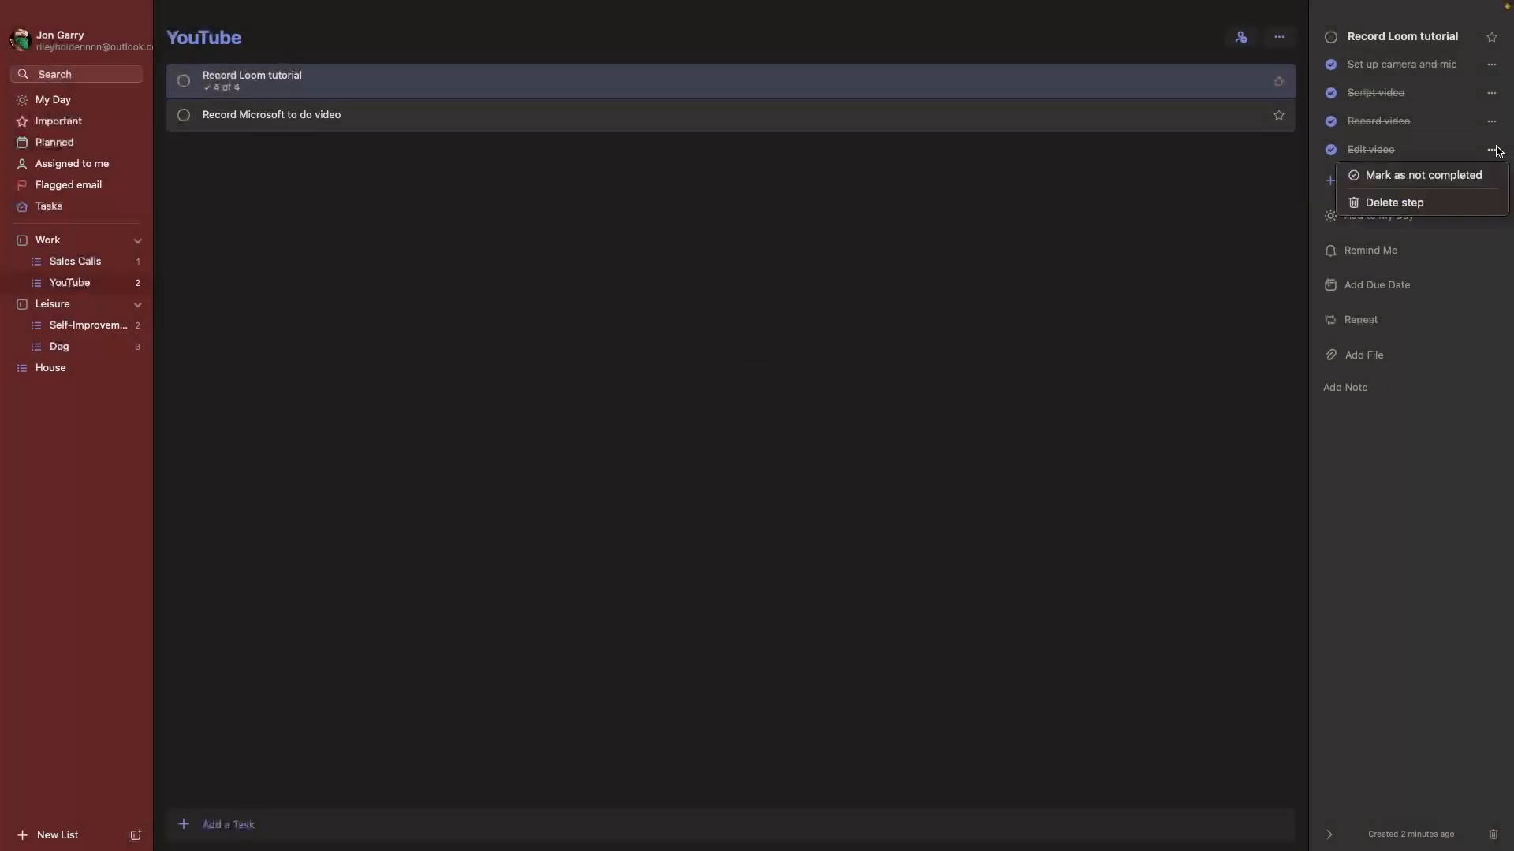
pyautogui.click(1371, 202)
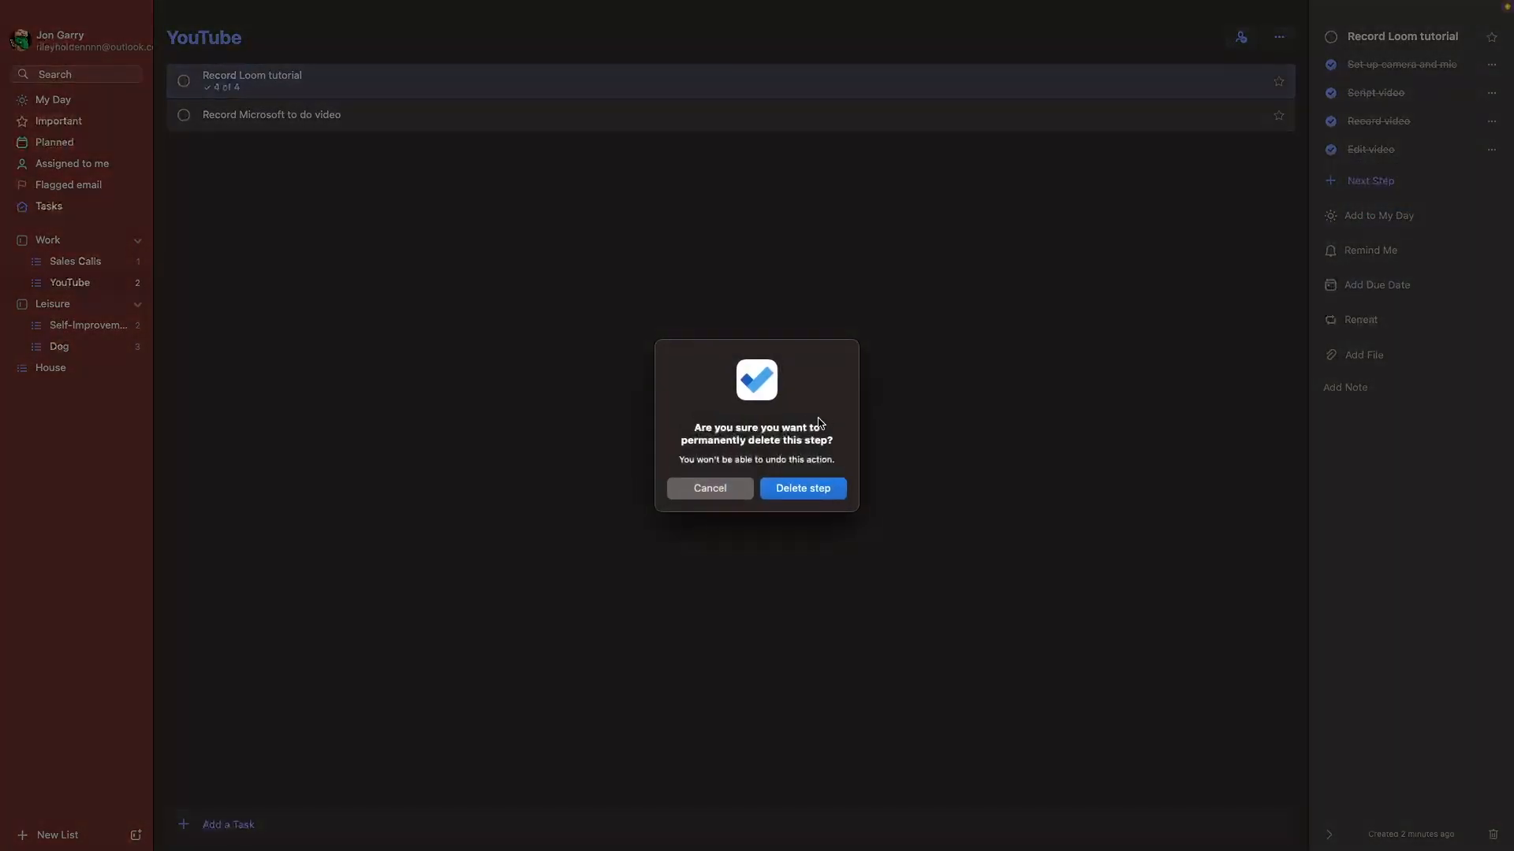
pyautogui.click(788, 495)
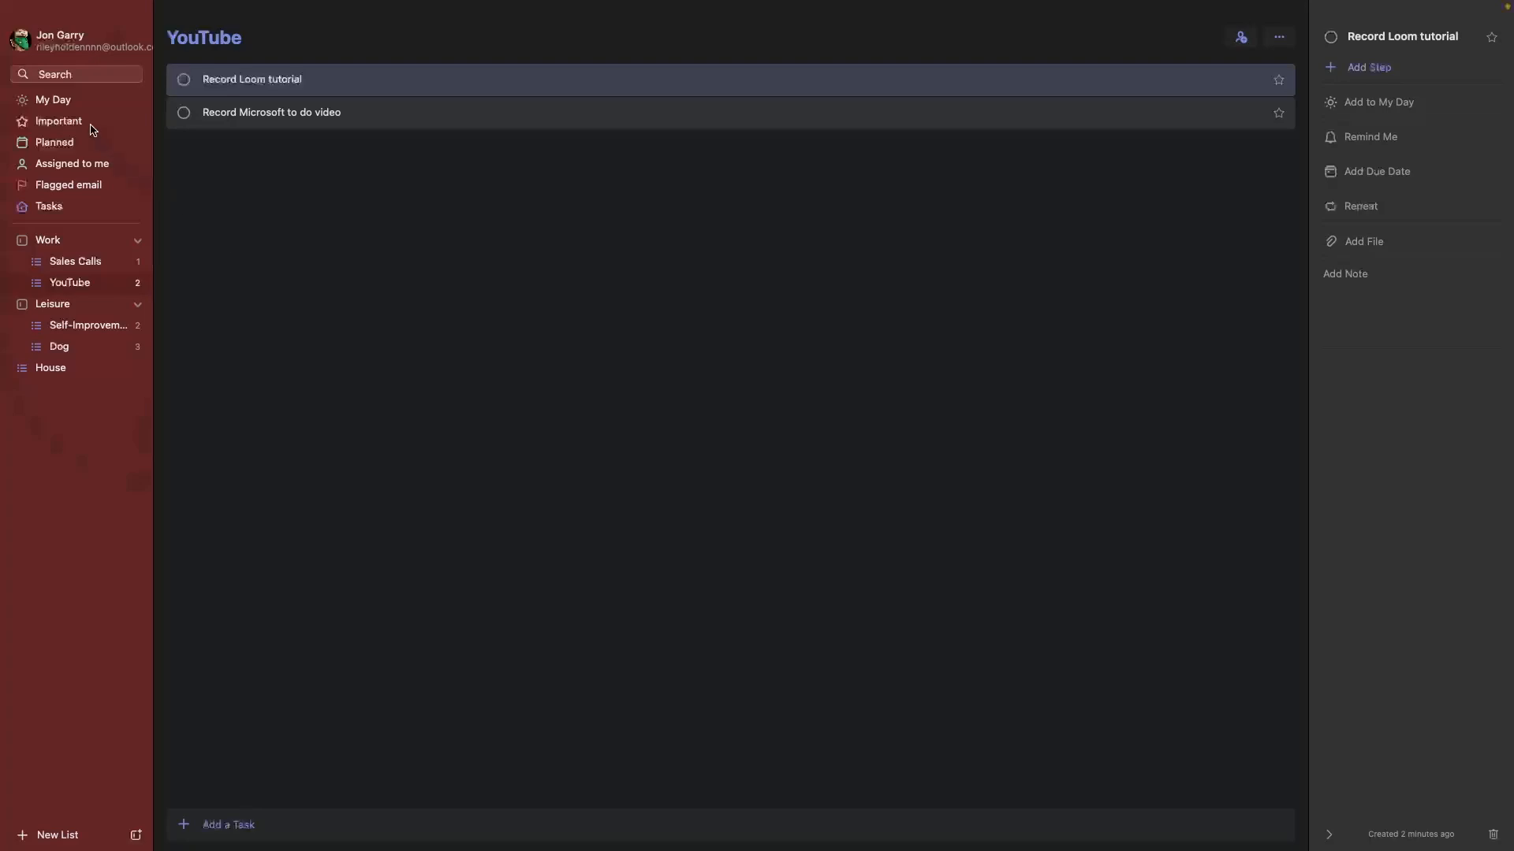
# Add the YouTube task "Record Loom tutorial" to My Day and view it there.
pyautogui.click(62, 101)
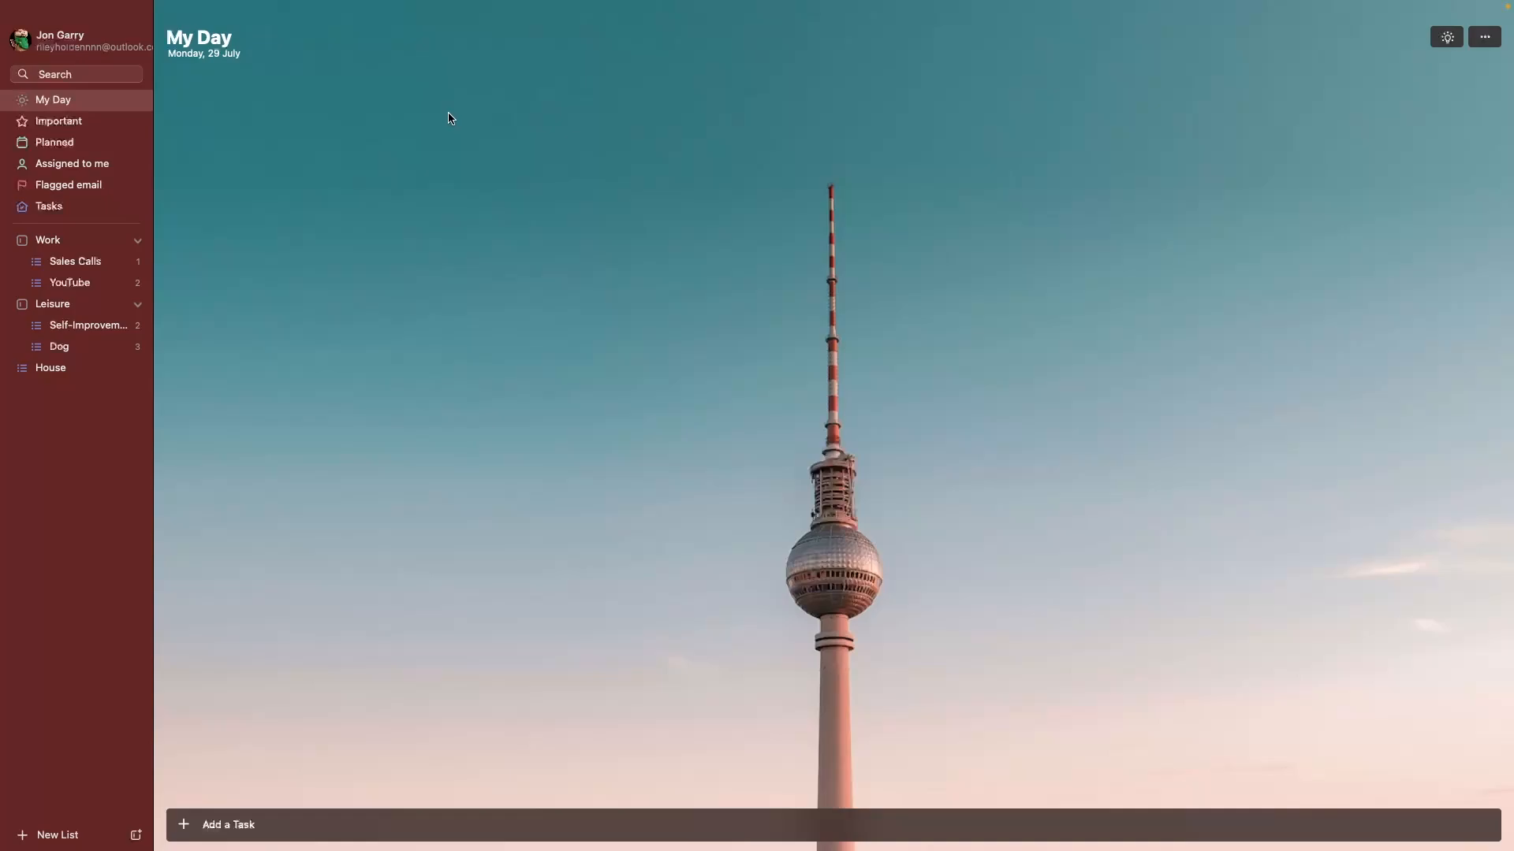
pyautogui.click(101, 274)
pyautogui.click(275, 85)
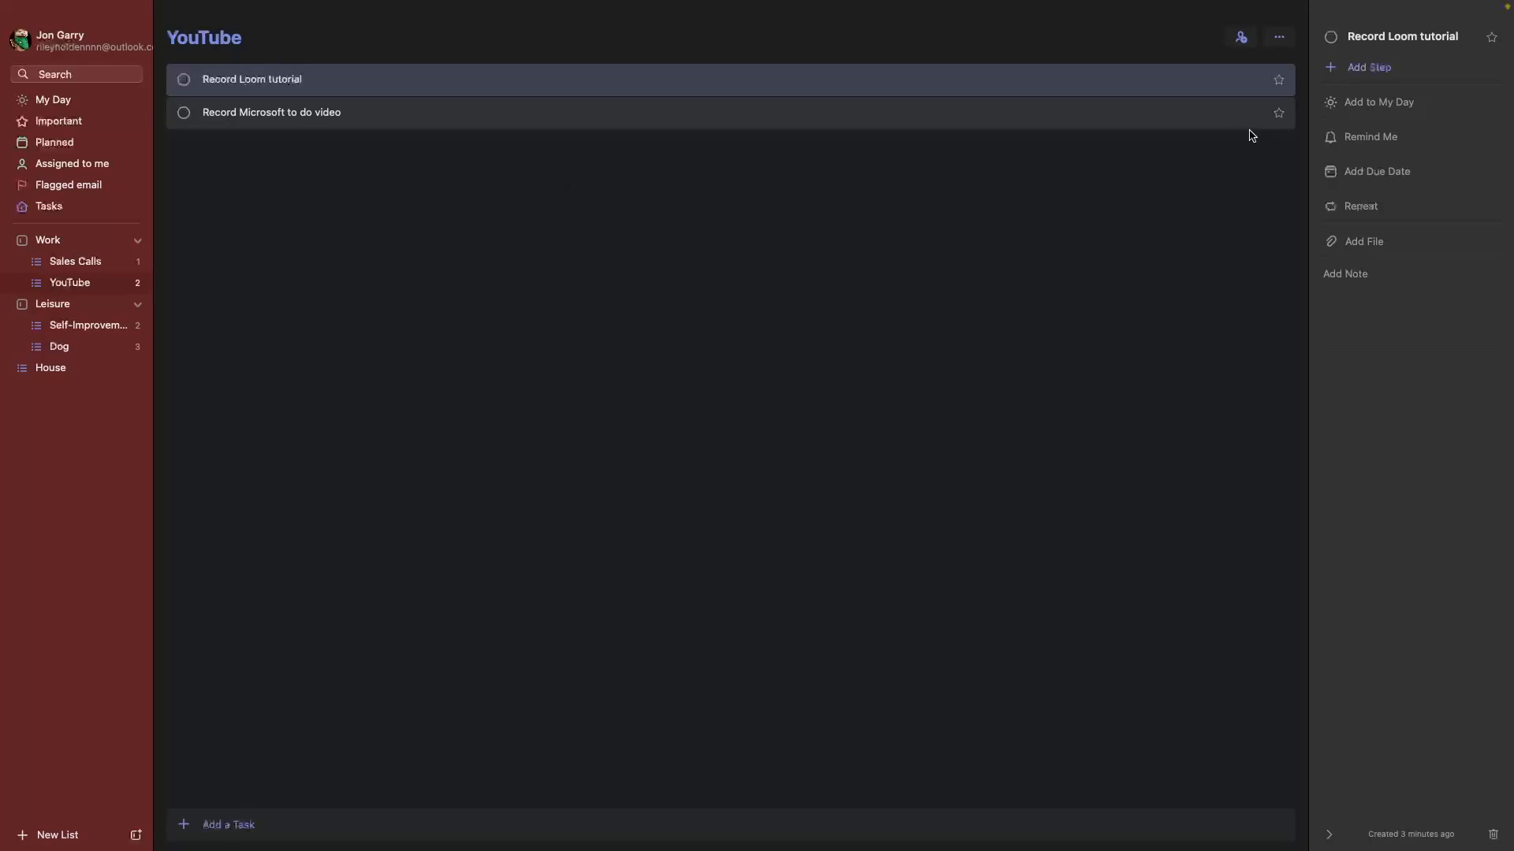
pyautogui.click(1389, 104)
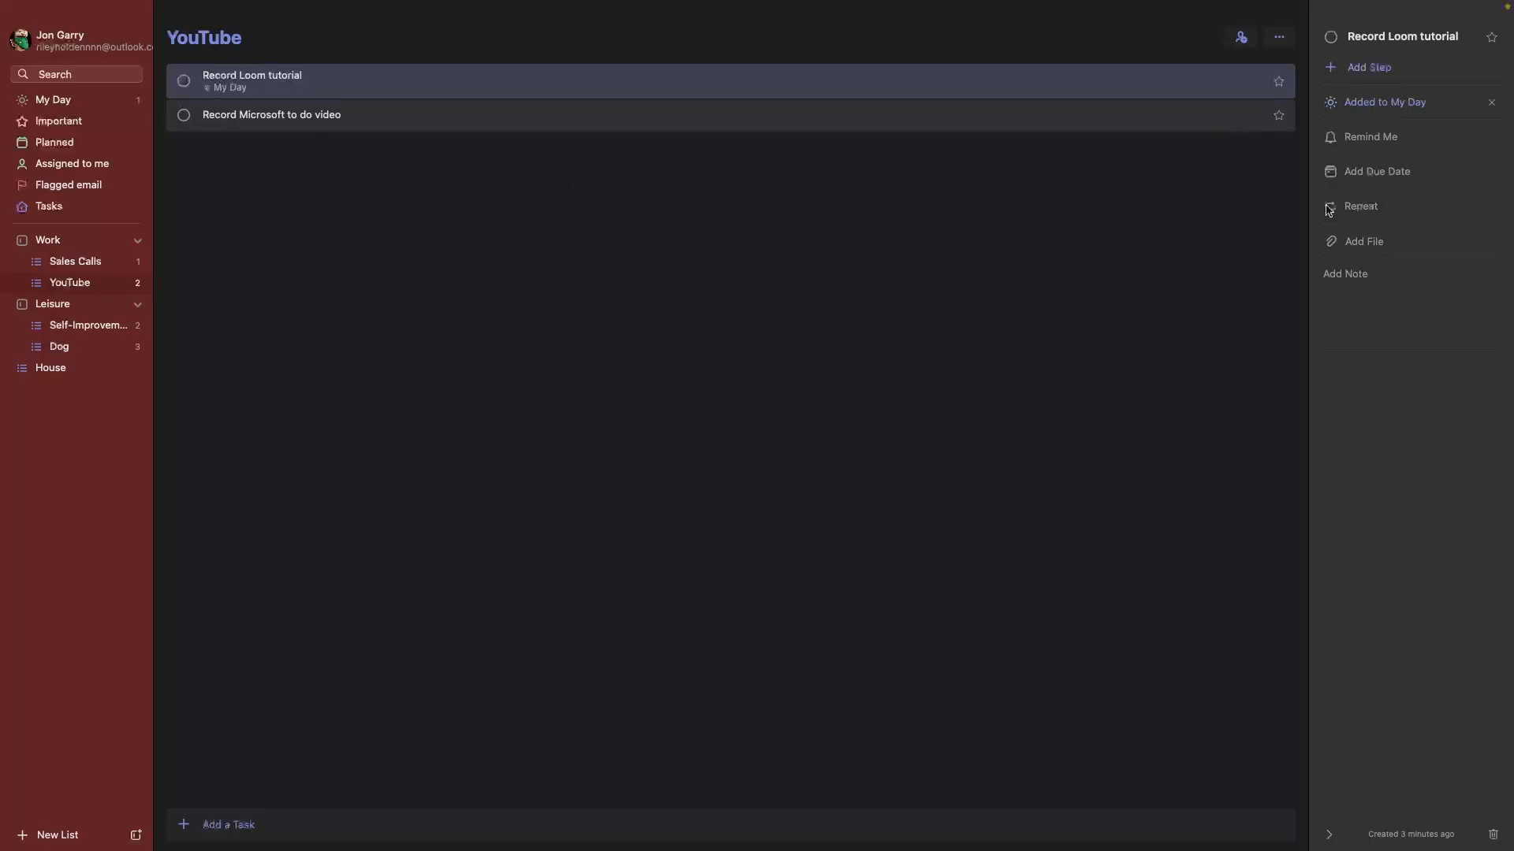
pyautogui.click(1131, 301)
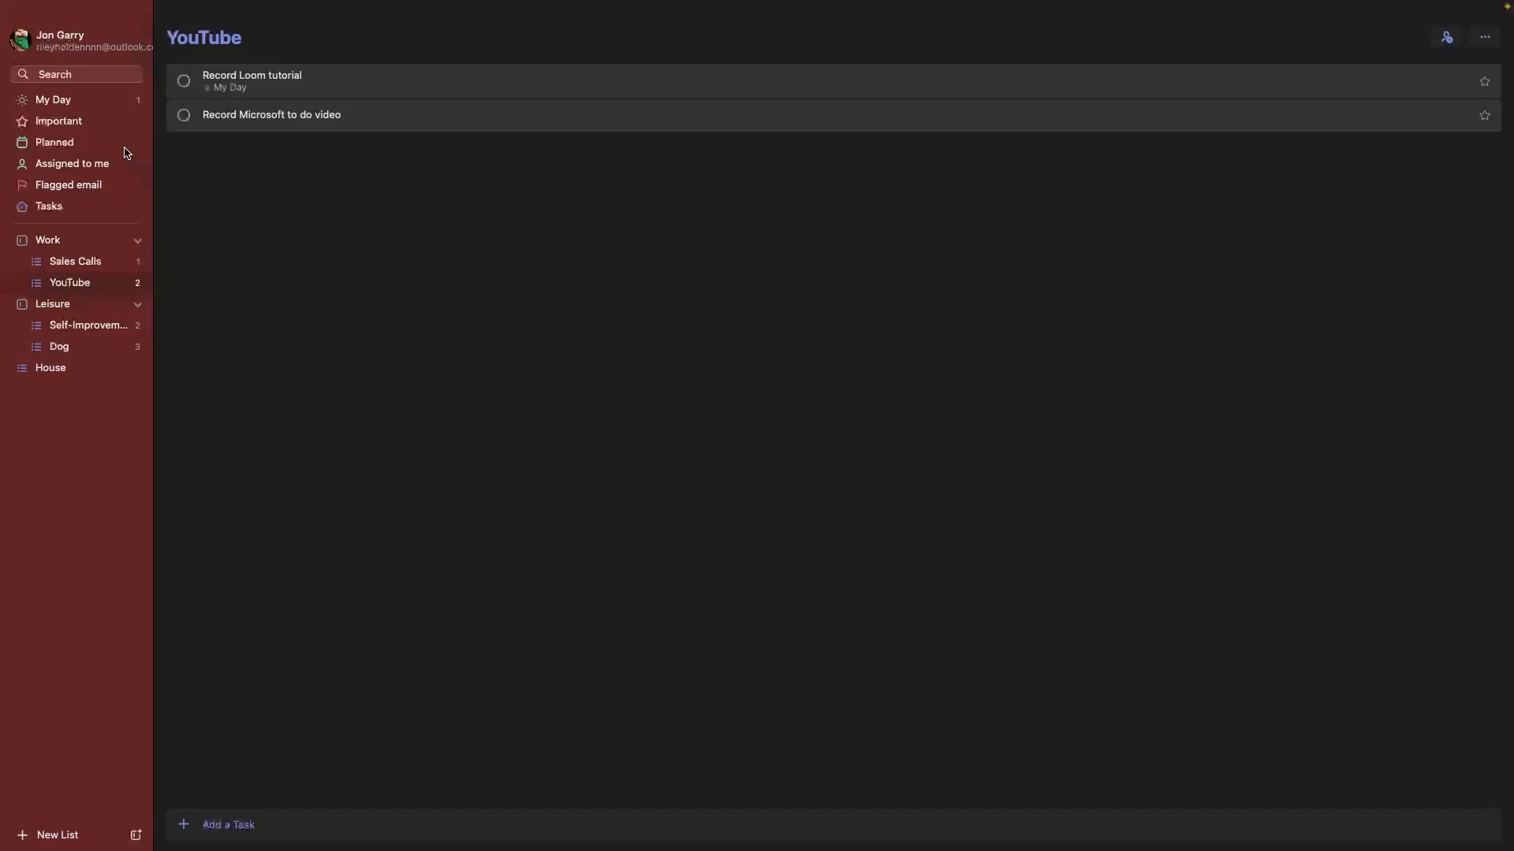
pyautogui.click(52, 104)
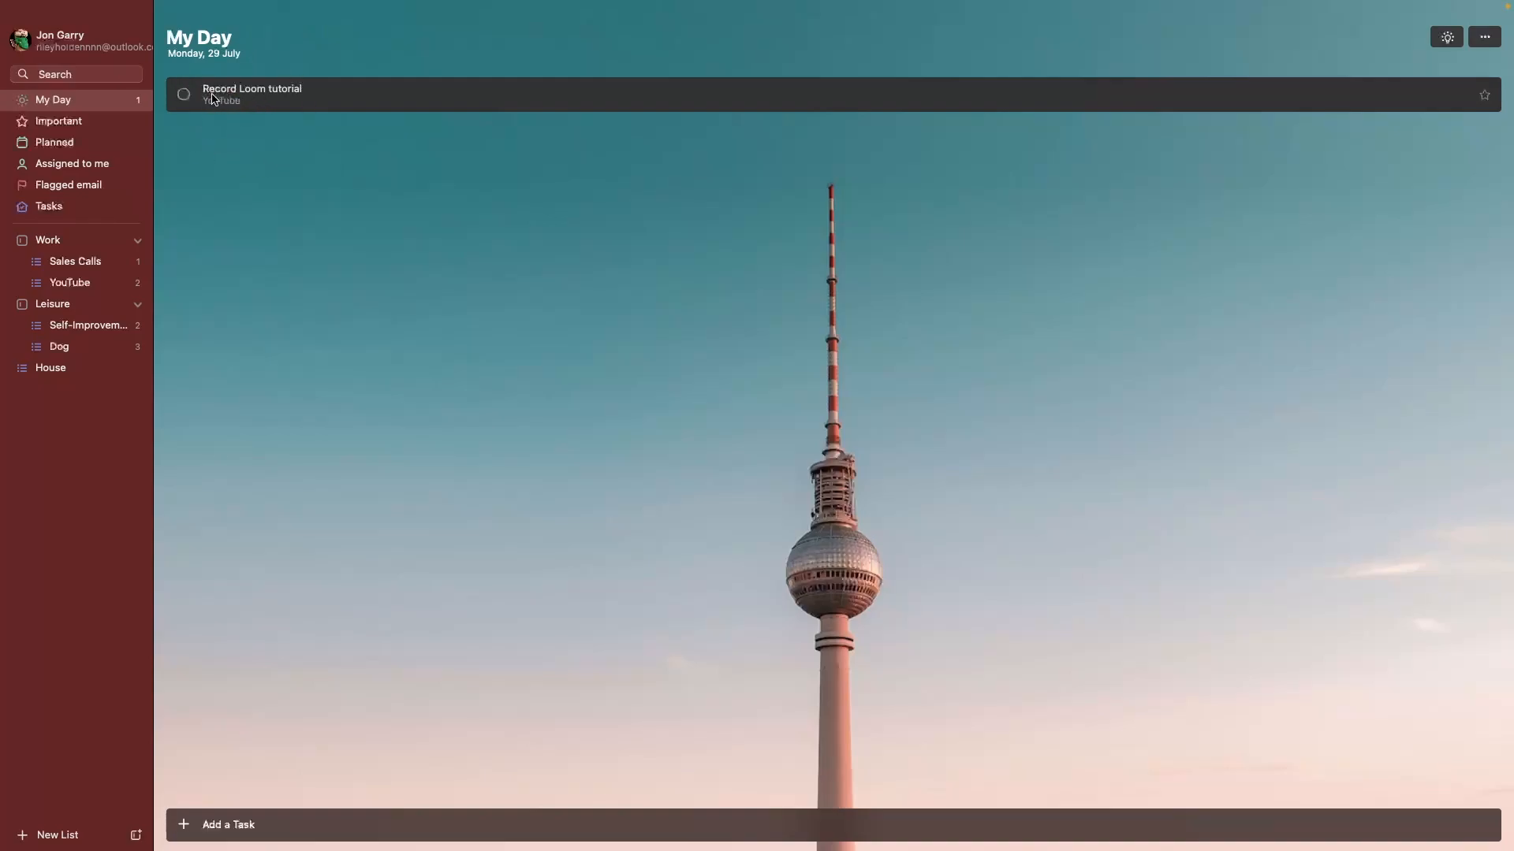
# Add the tasks "Walk the dog" and "Buy dog food" from the Dog list to My Day.
pyautogui.click(83, 347)
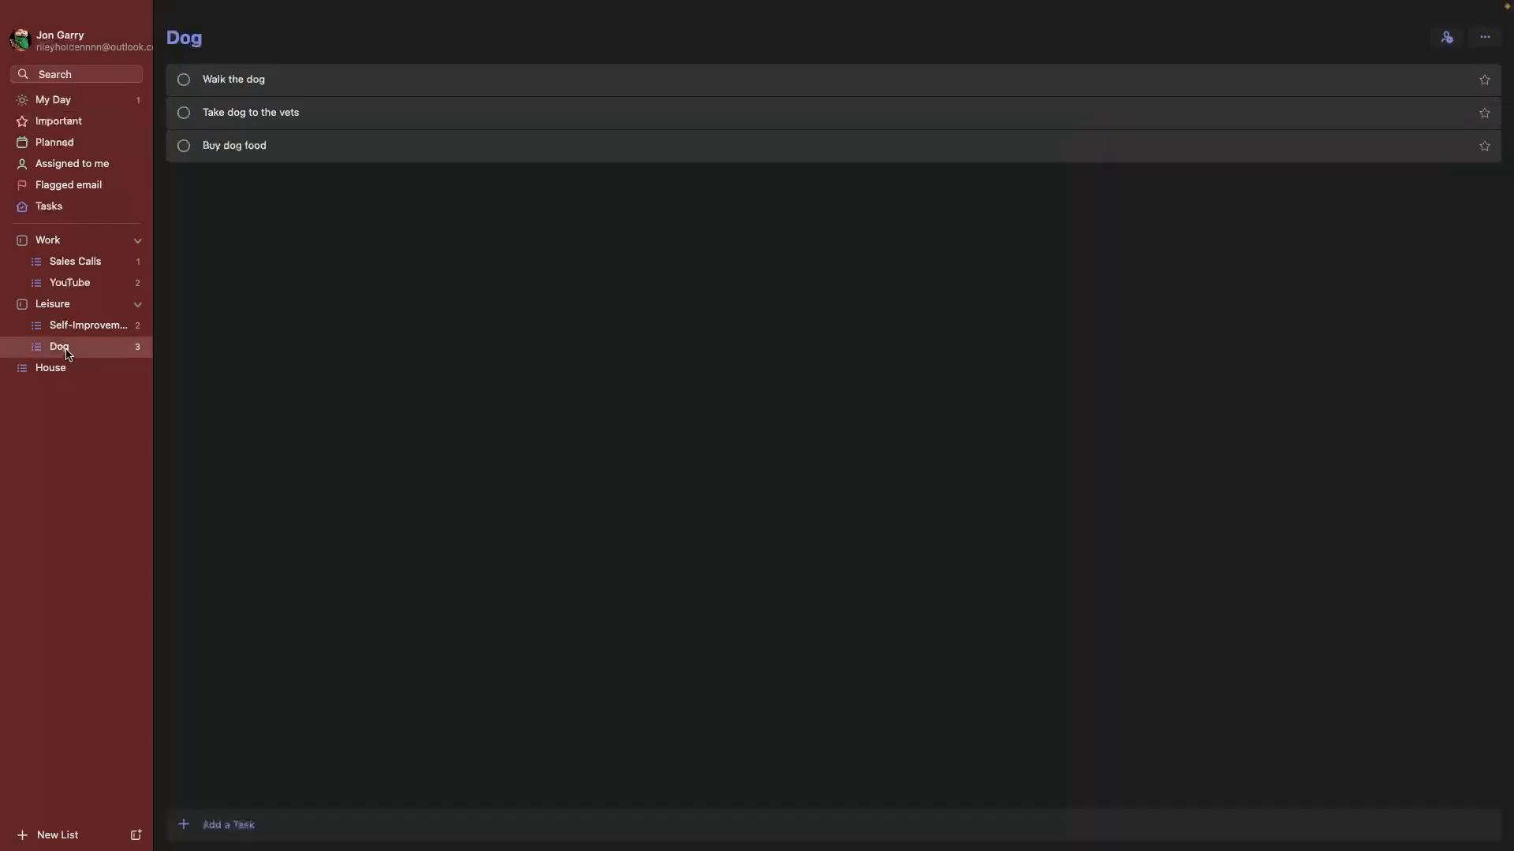
pyautogui.click(220, 82)
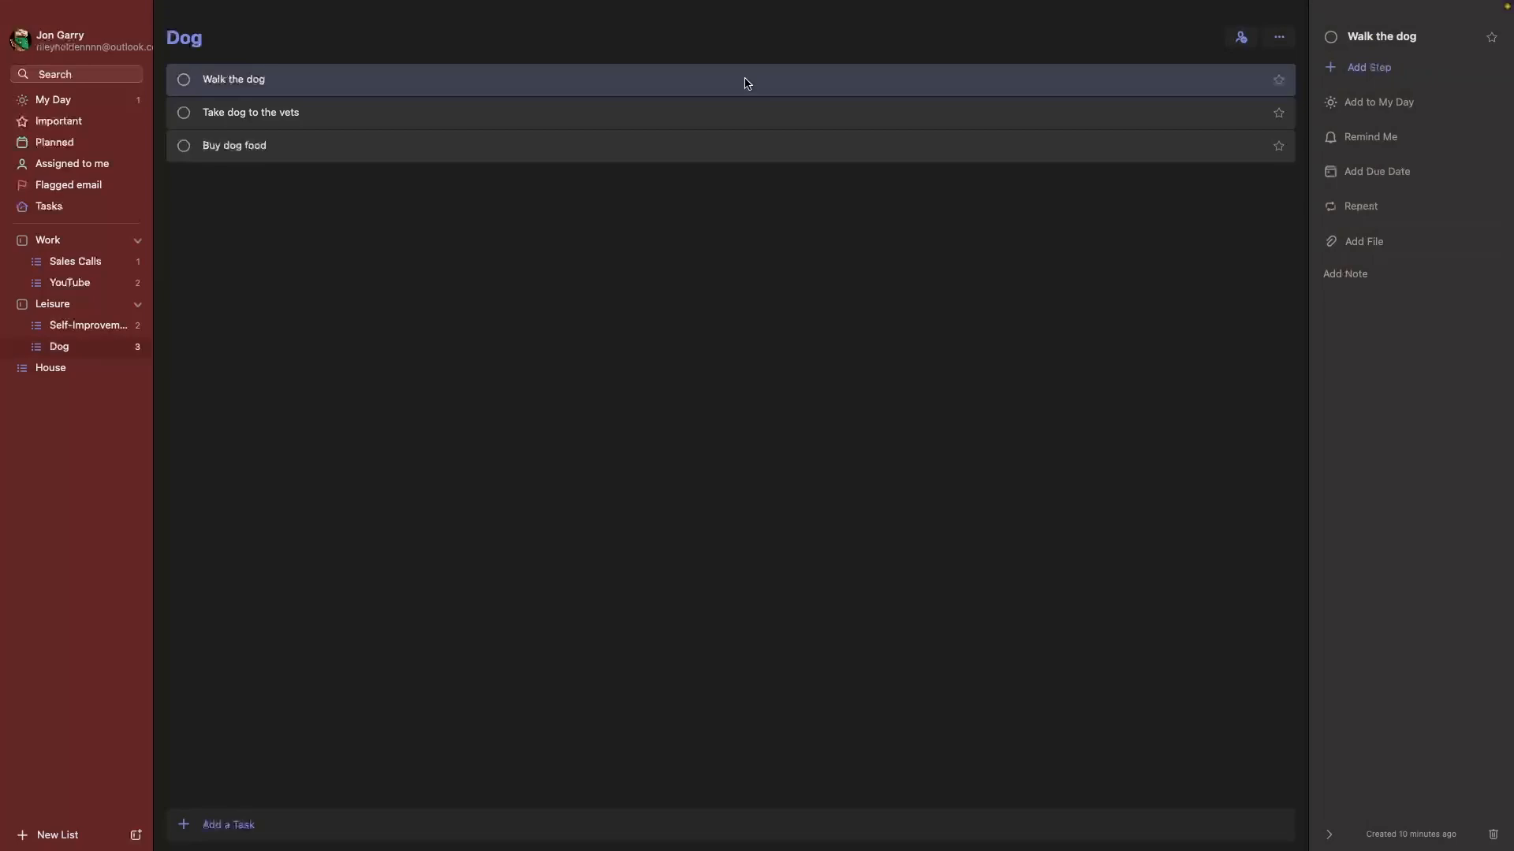
pyautogui.click(1380, 103)
pyautogui.click(954, 393)
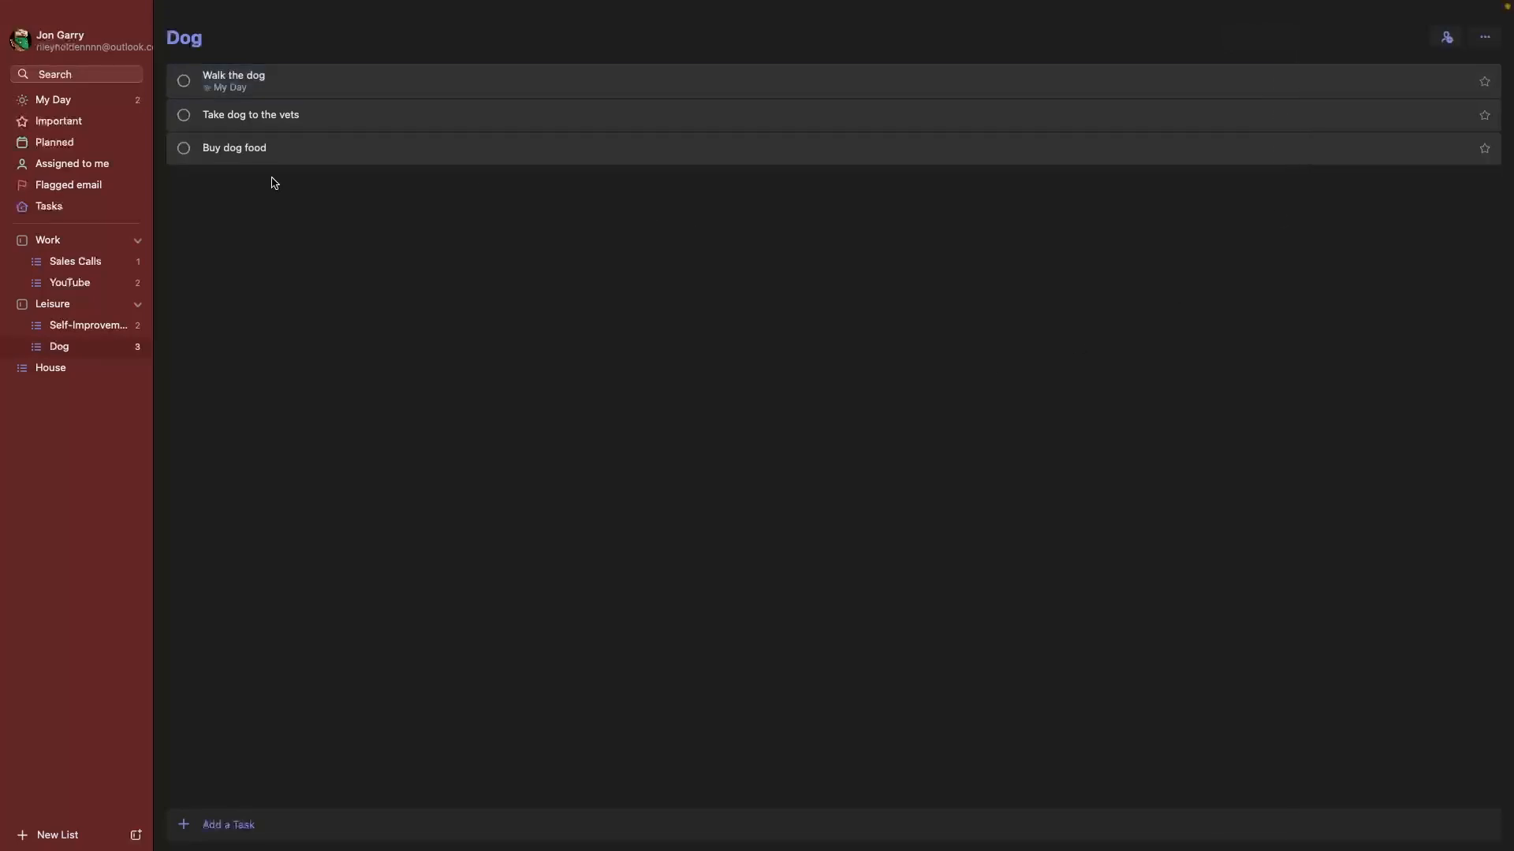
pyautogui.click(213, 150)
pyautogui.click(1404, 112)
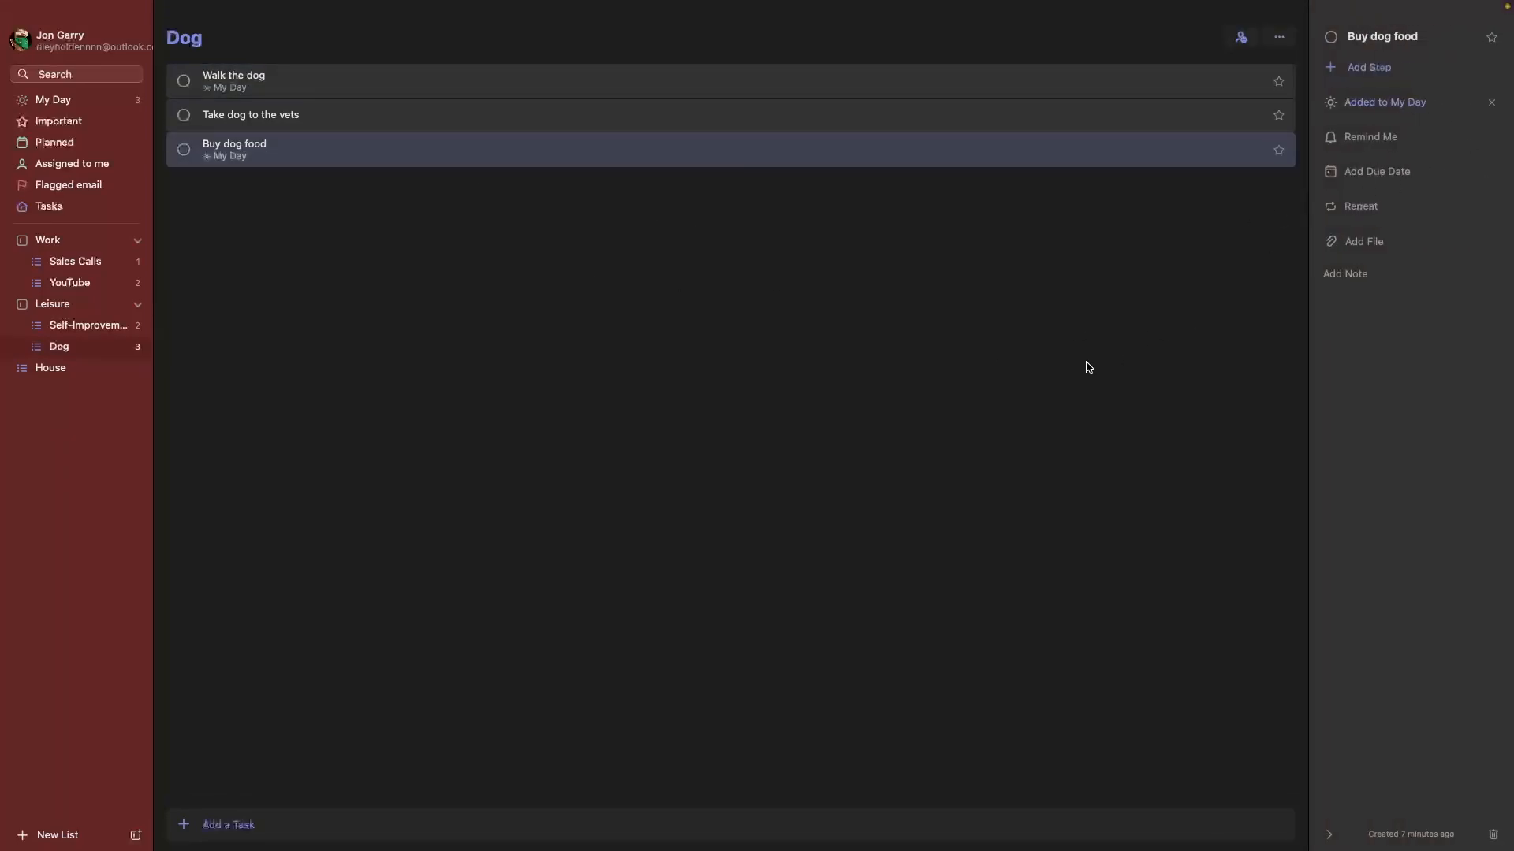
pyautogui.click(965, 376)
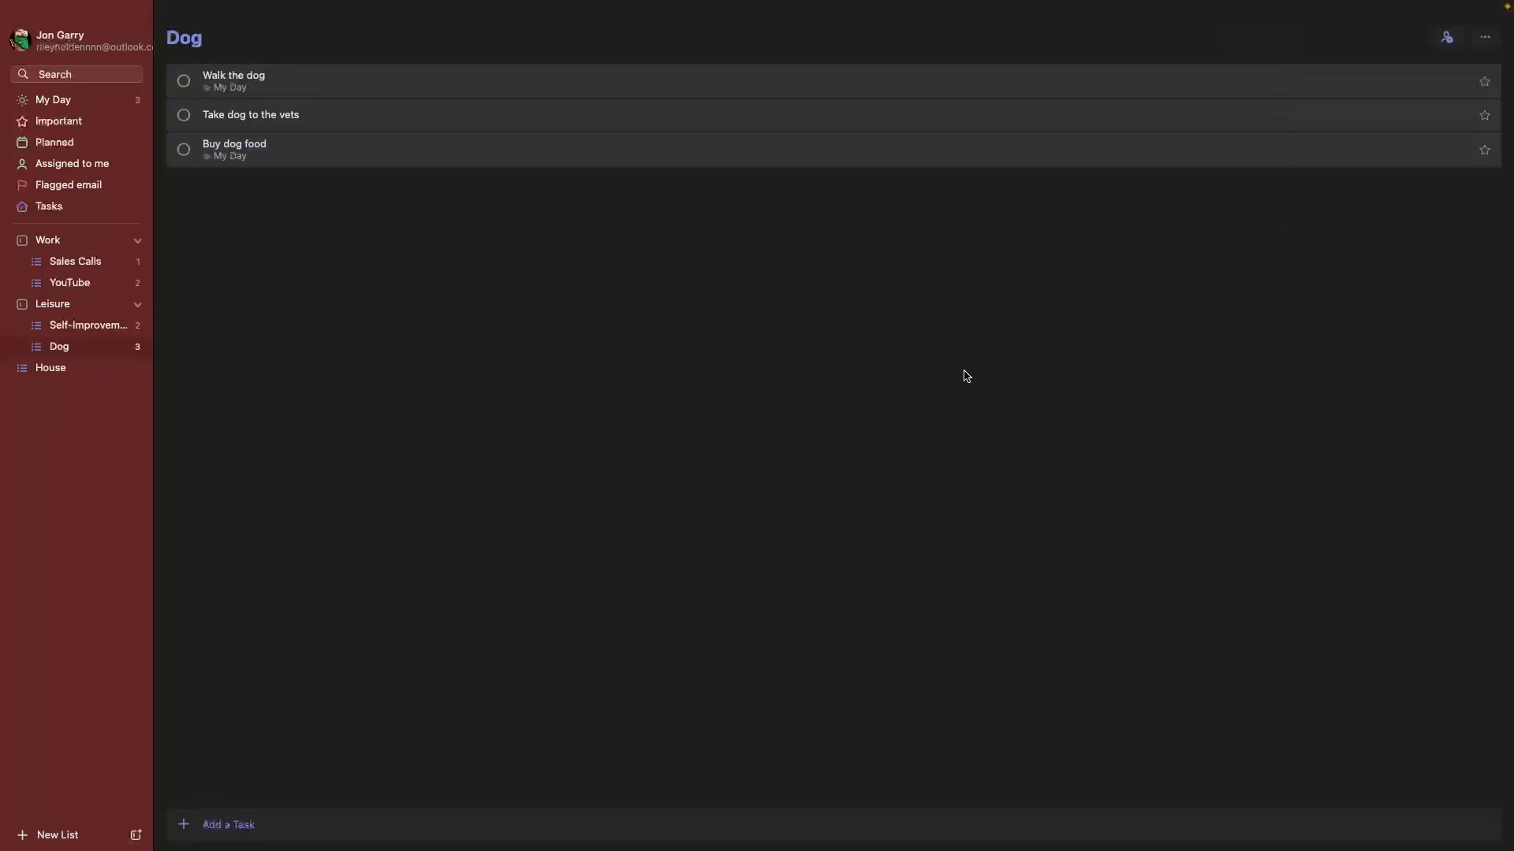
# Reorder the My Day tasks to "Walk the dog", "Record Loom tutorial" and "Buy dog food".
pyautogui.click(68, 103)
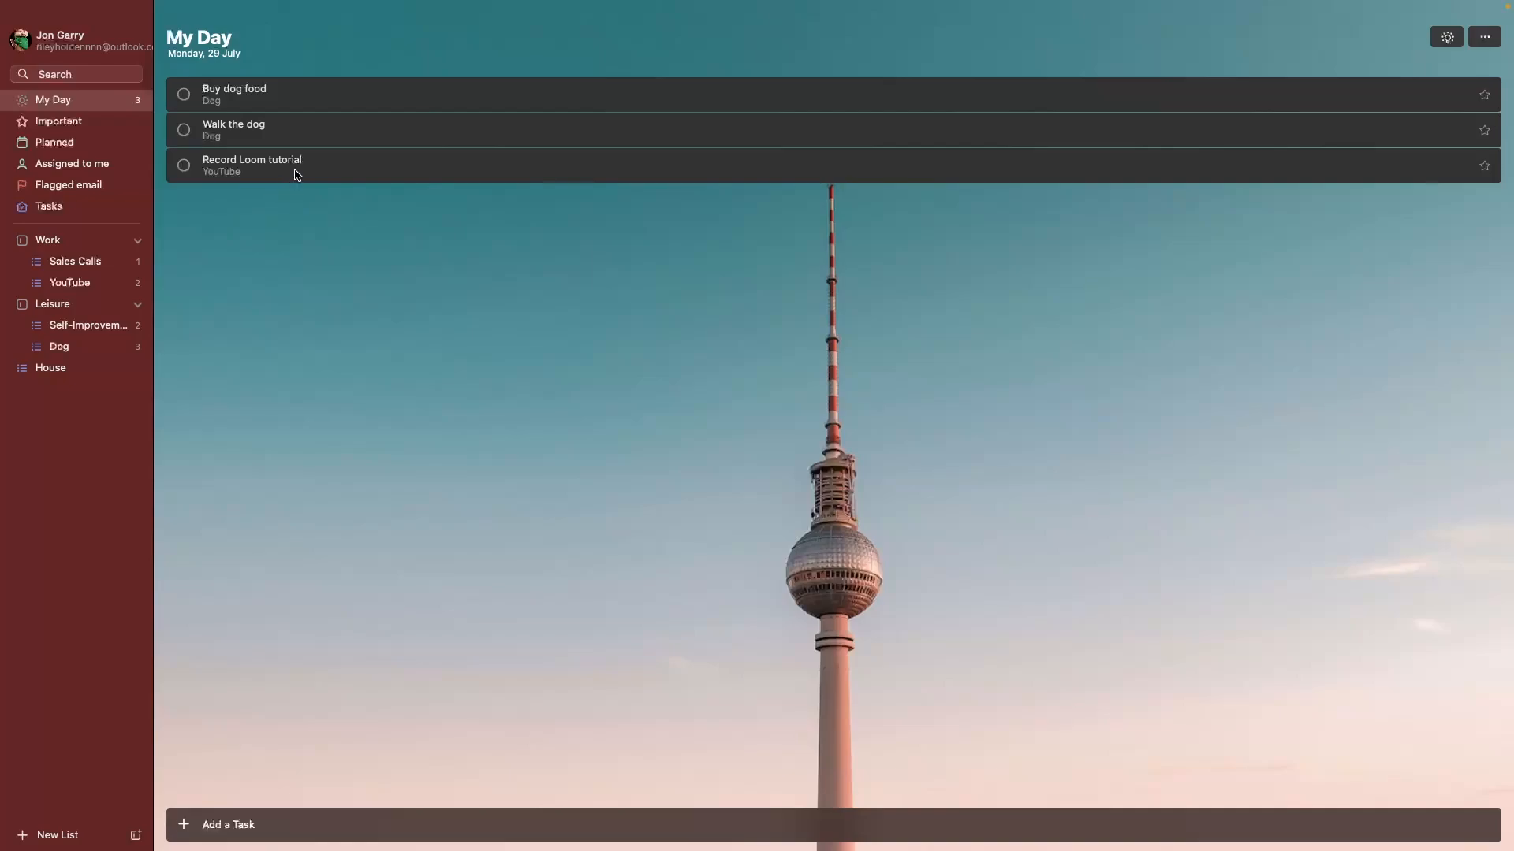
pyautogui.moveTo(267, 132); pyautogui.dragTo(257, 82)
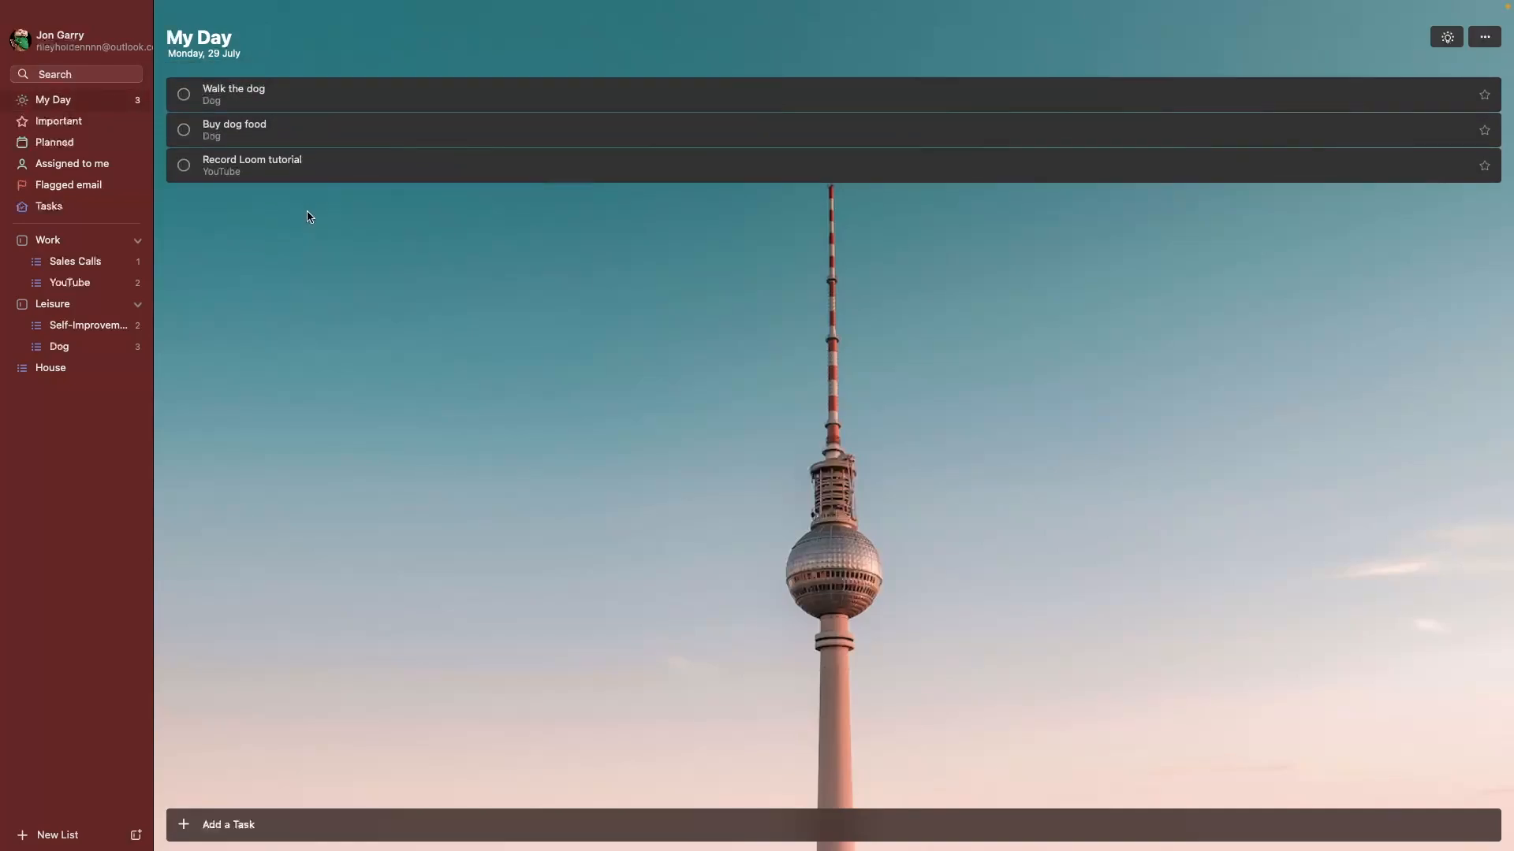
pyautogui.moveTo(267, 172); pyautogui.dragTo(251, 123)
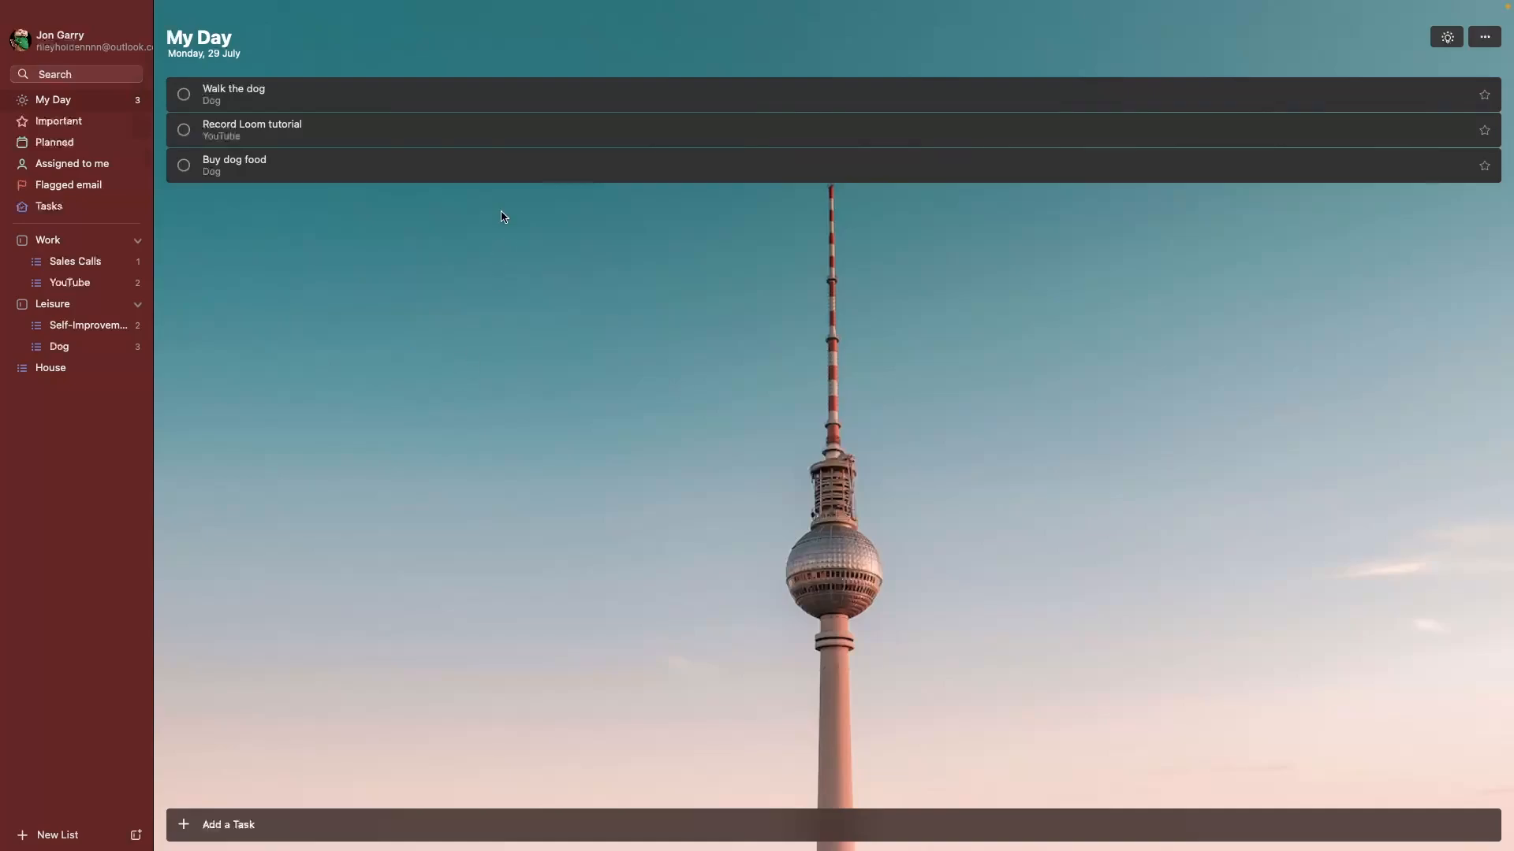
# Mark all three My Day tasks, "Walk the dog", "Record Loom tutorial" and "Buy dog food", as completed.
pyautogui.click(183, 95)
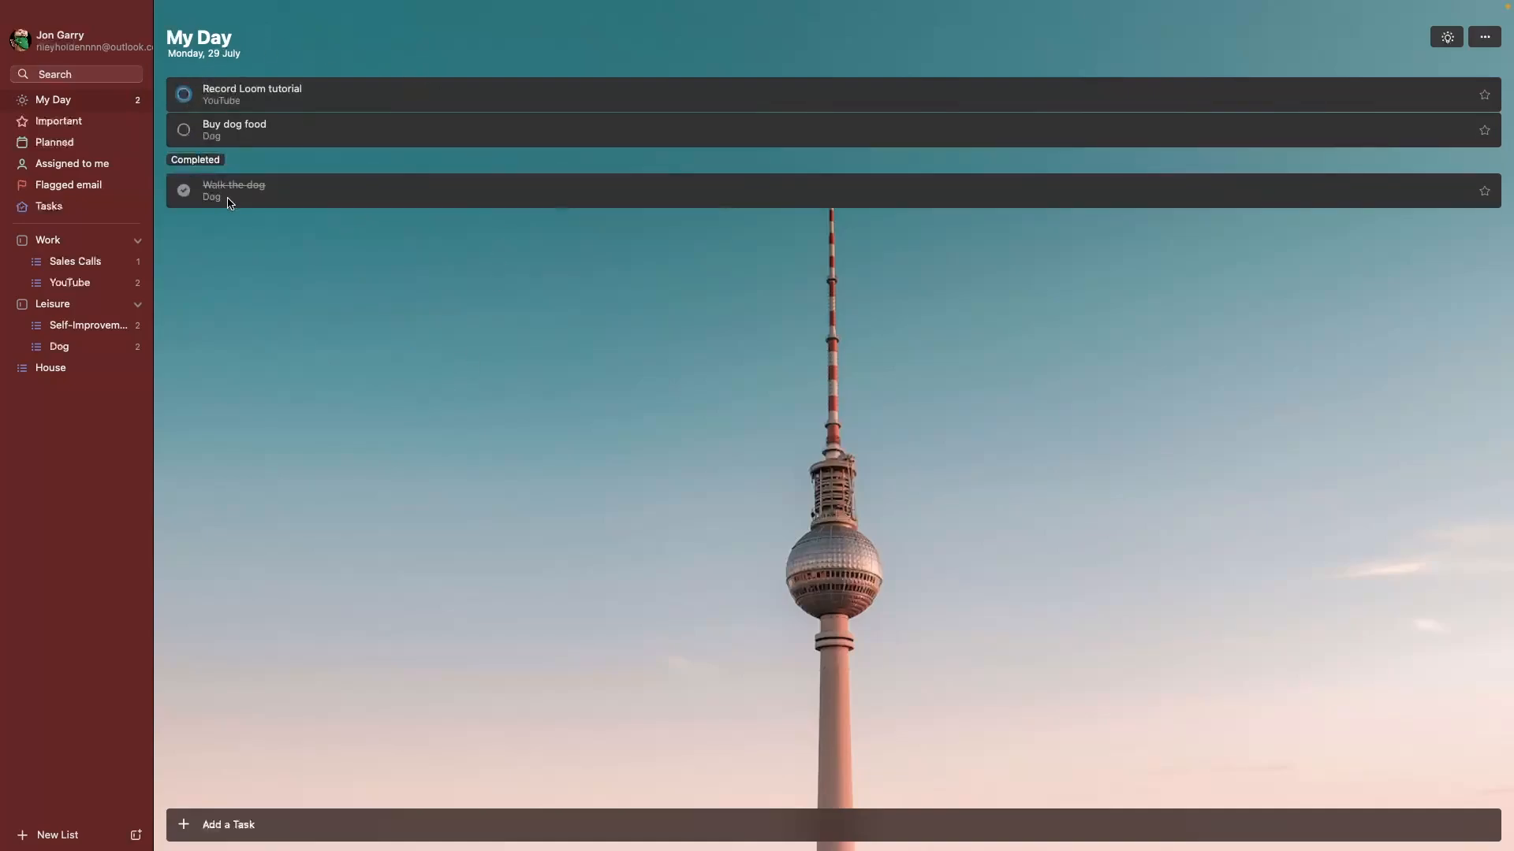
pyautogui.click(185, 95)
pyautogui.click(183, 94)
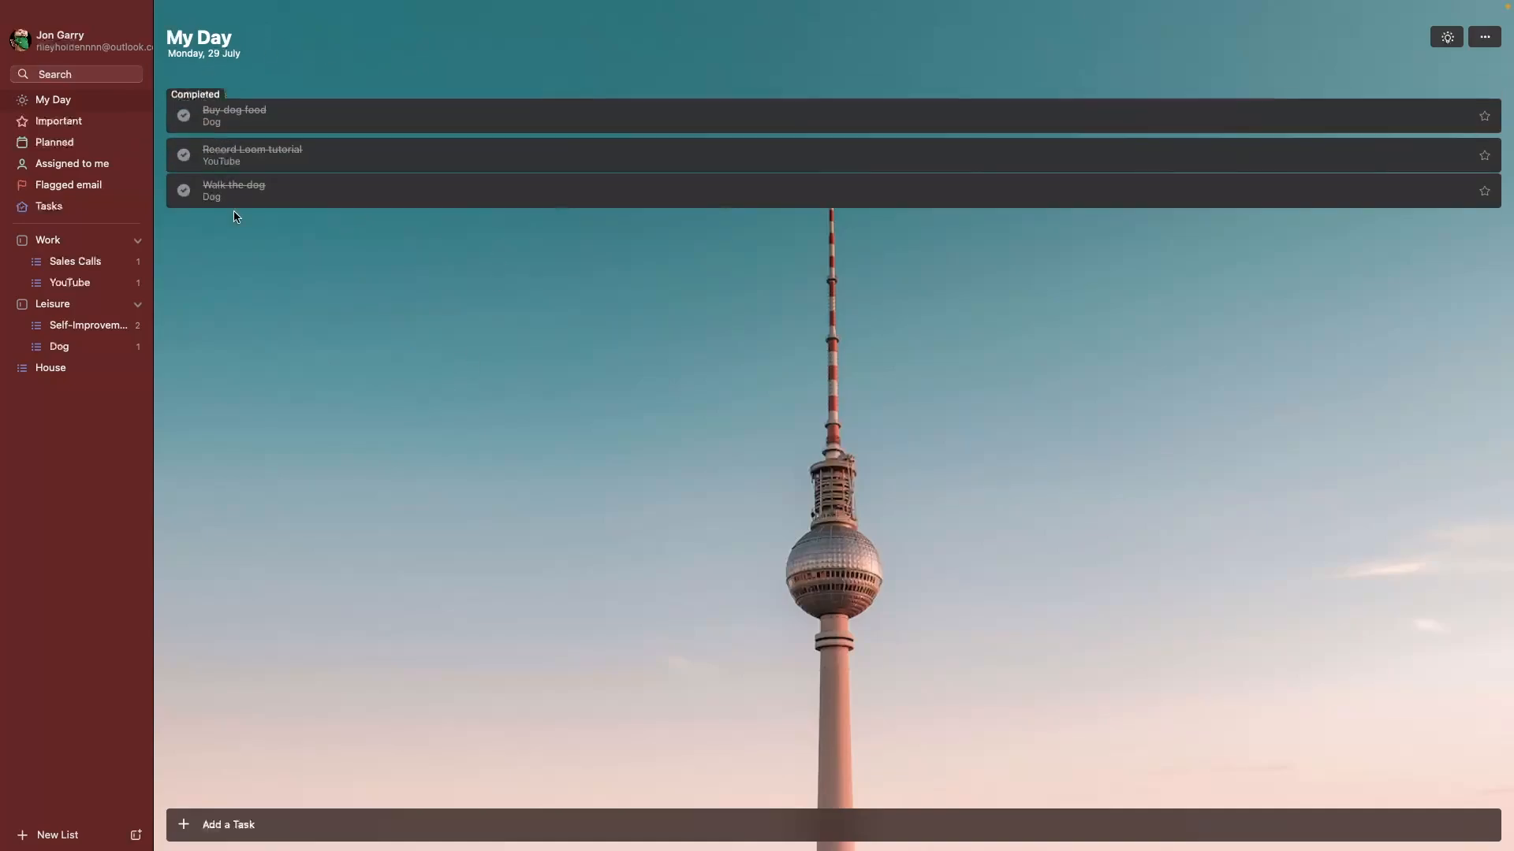
# Mark "Record Loom tutorial" as not completed in the YouTube list and remove it from My Day.
pyautogui.click(69, 284)
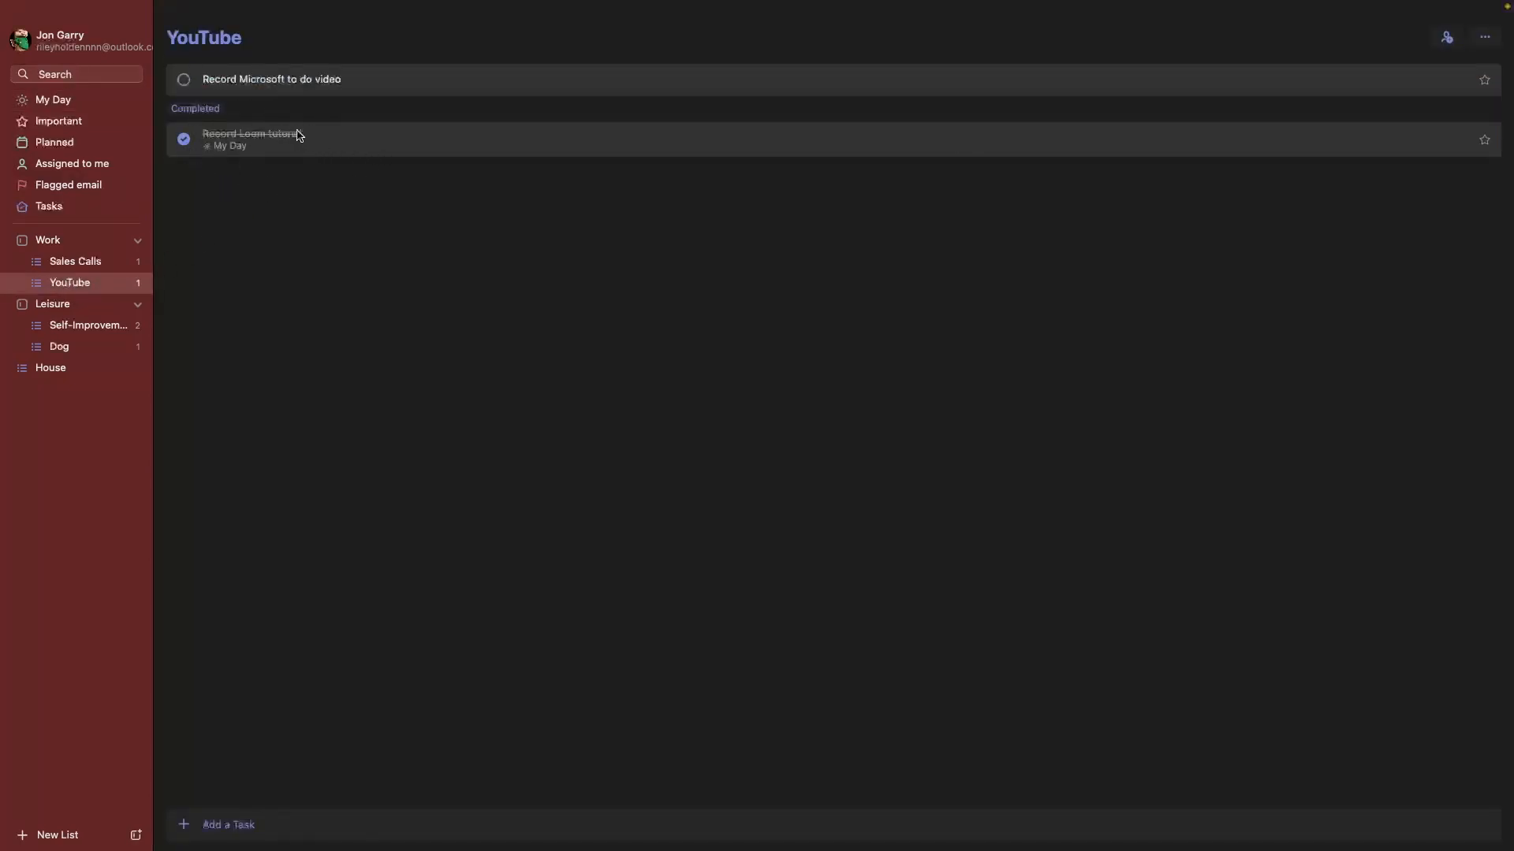
pyautogui.click(186, 142)
pyautogui.click(347, 84)
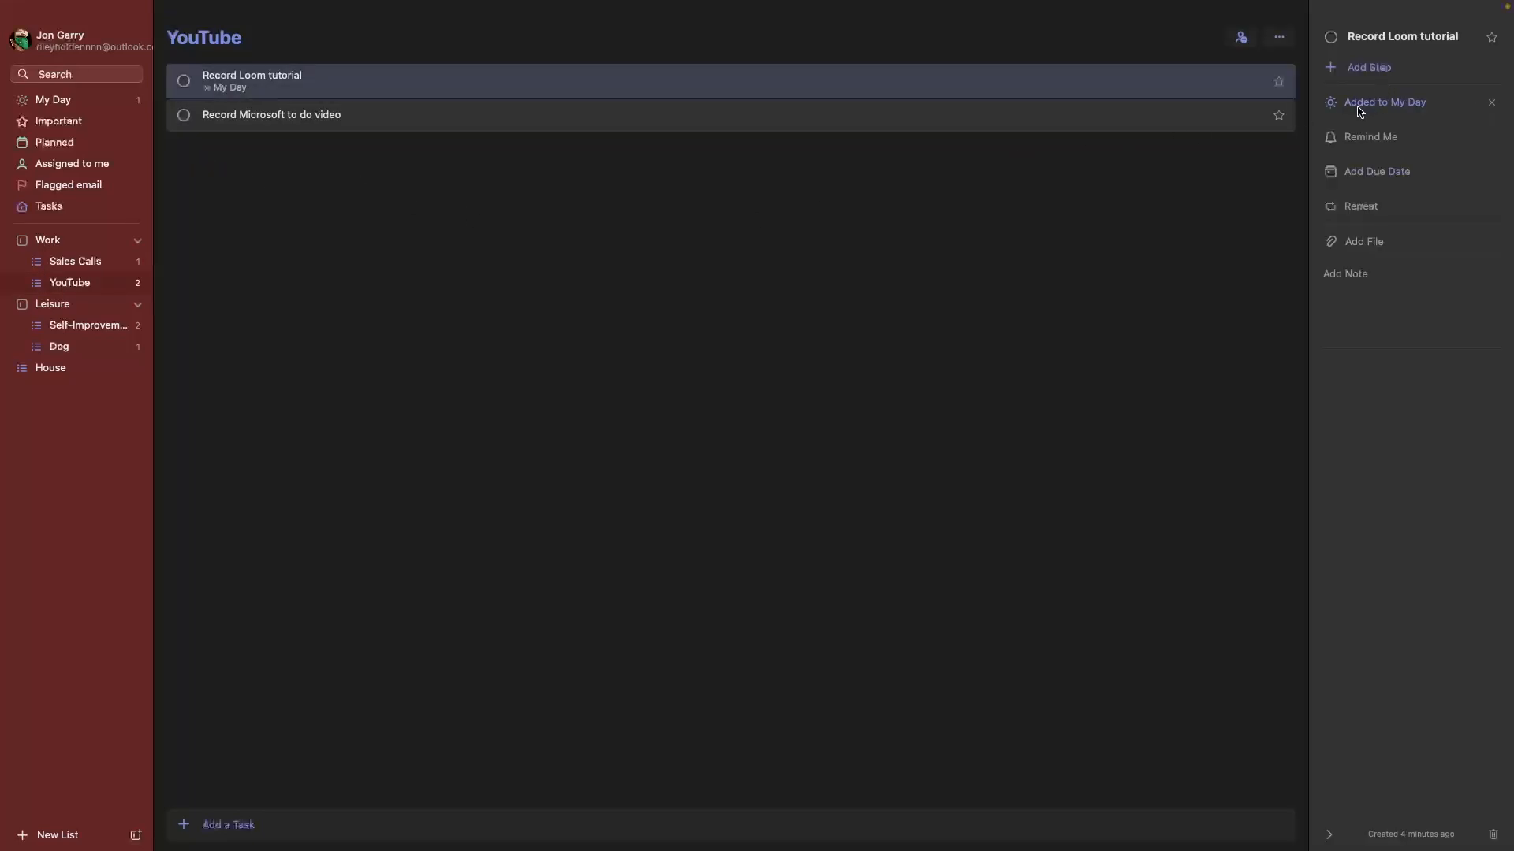
pyautogui.click(1492, 104)
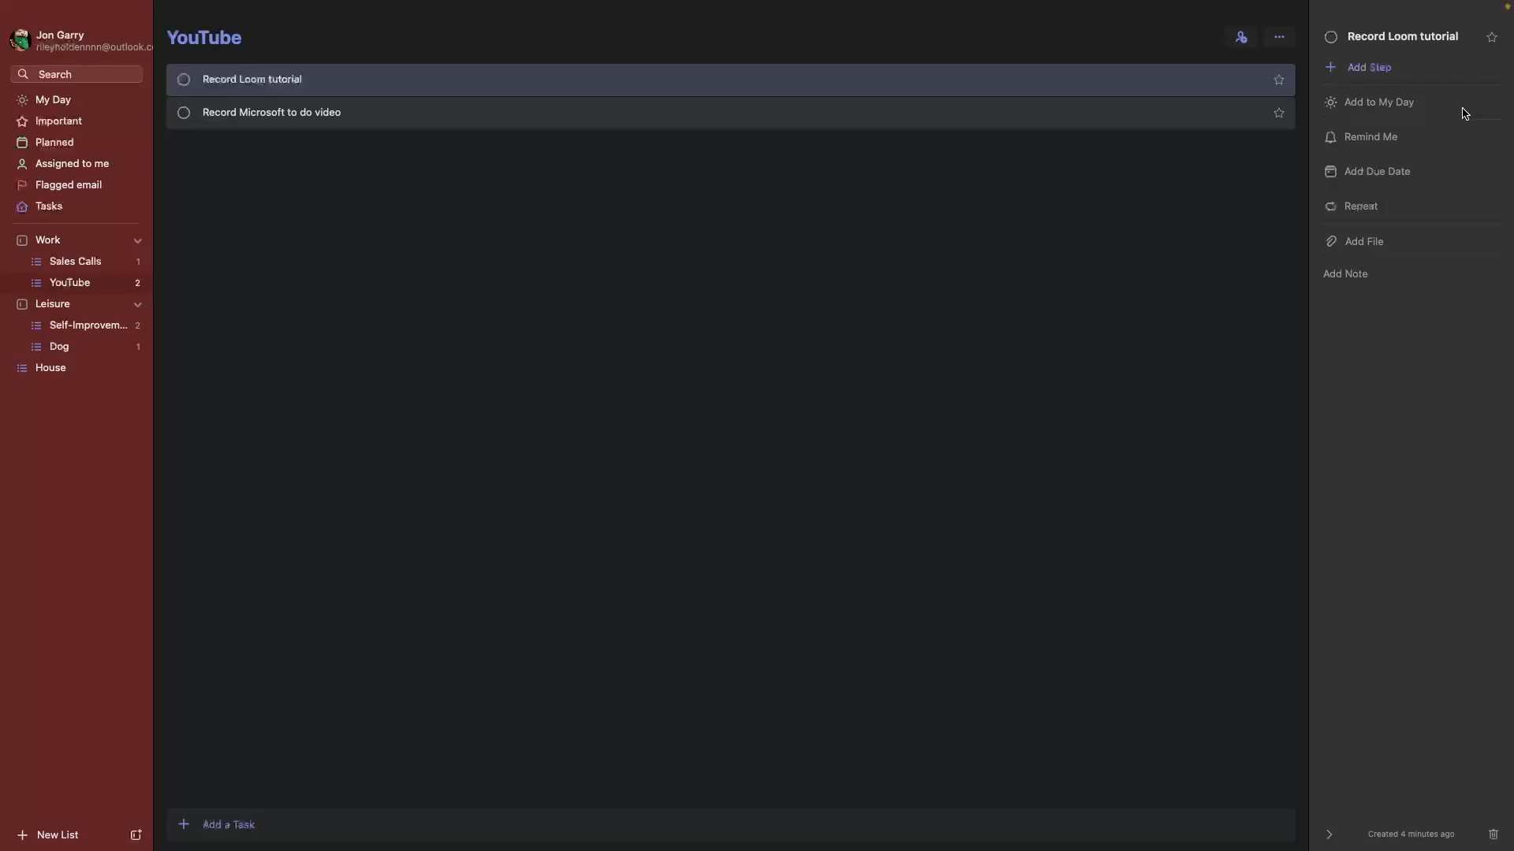
# Set a reminder for the "Record Loom tutorial" task on 30/07/2024 at 16:00.
pyautogui.click(1381, 140)
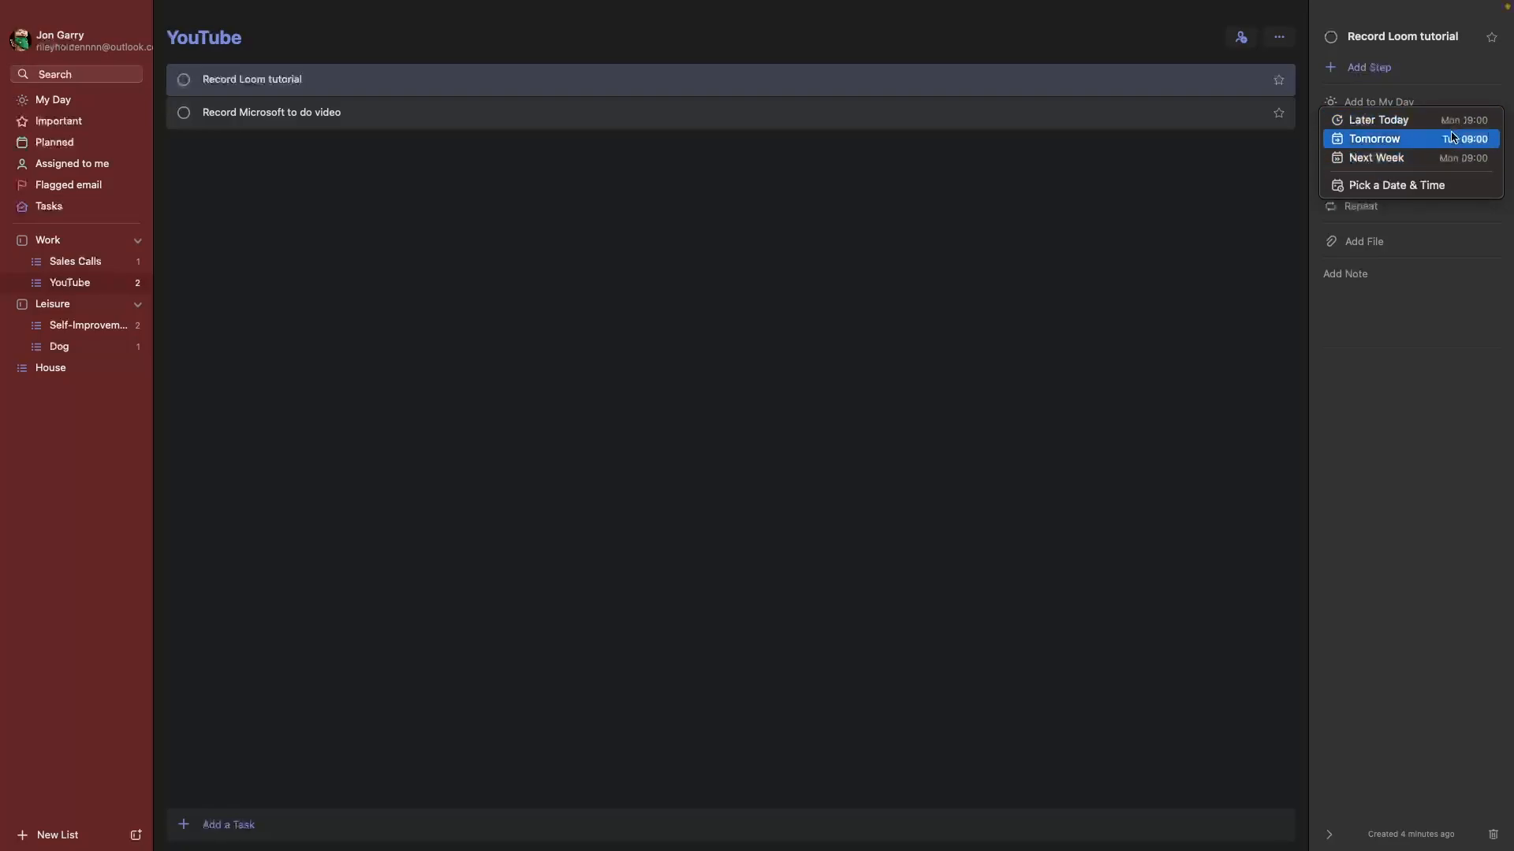
pyautogui.click(1431, 185)
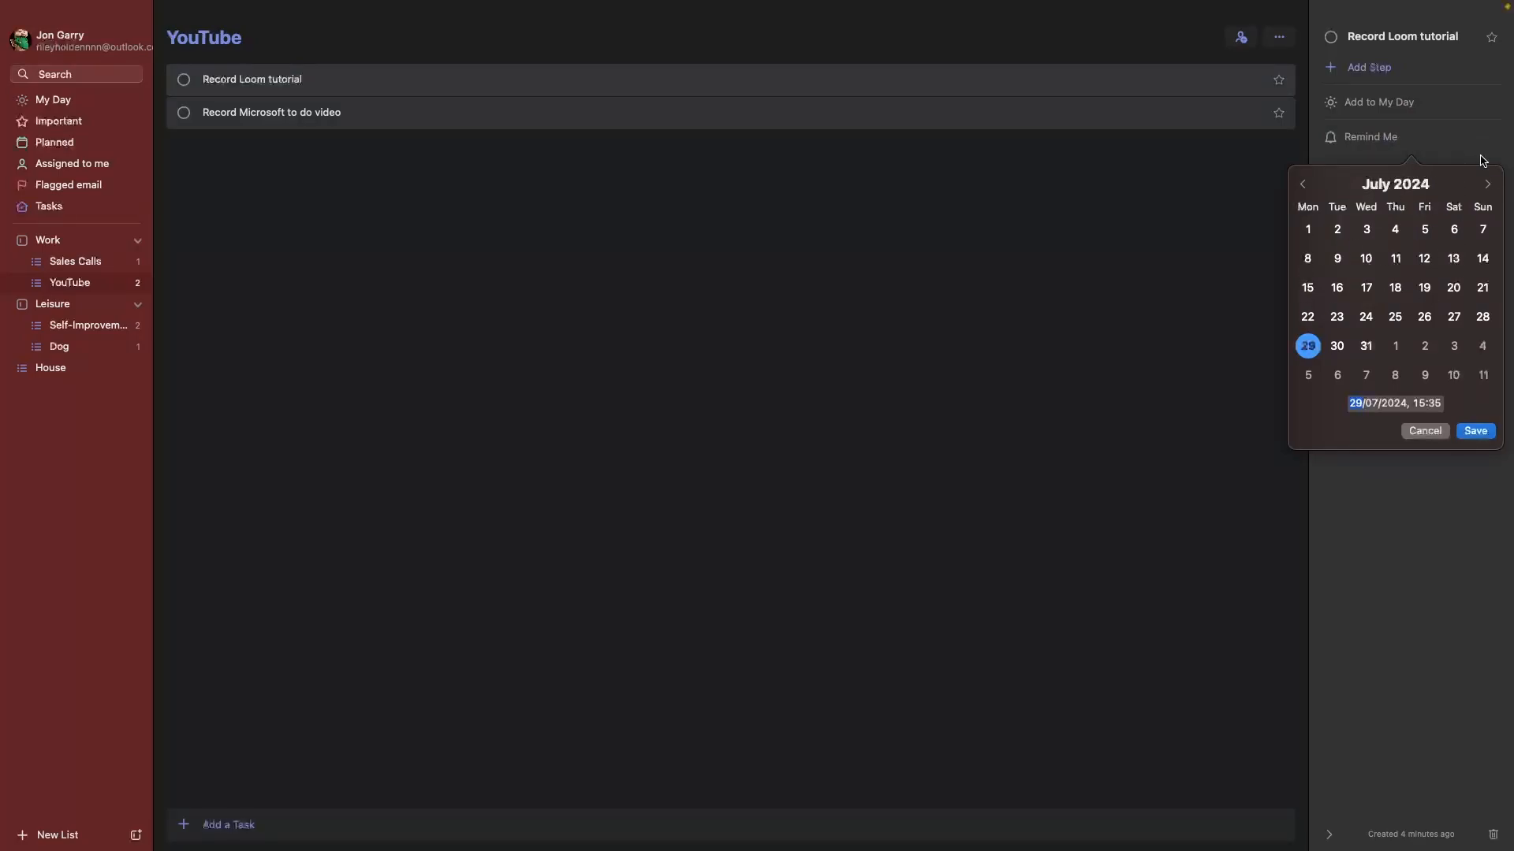
pyautogui.click(1337, 346)
pyautogui.moveTo(1435, 409); pyautogui.dragTo(1425, 409)
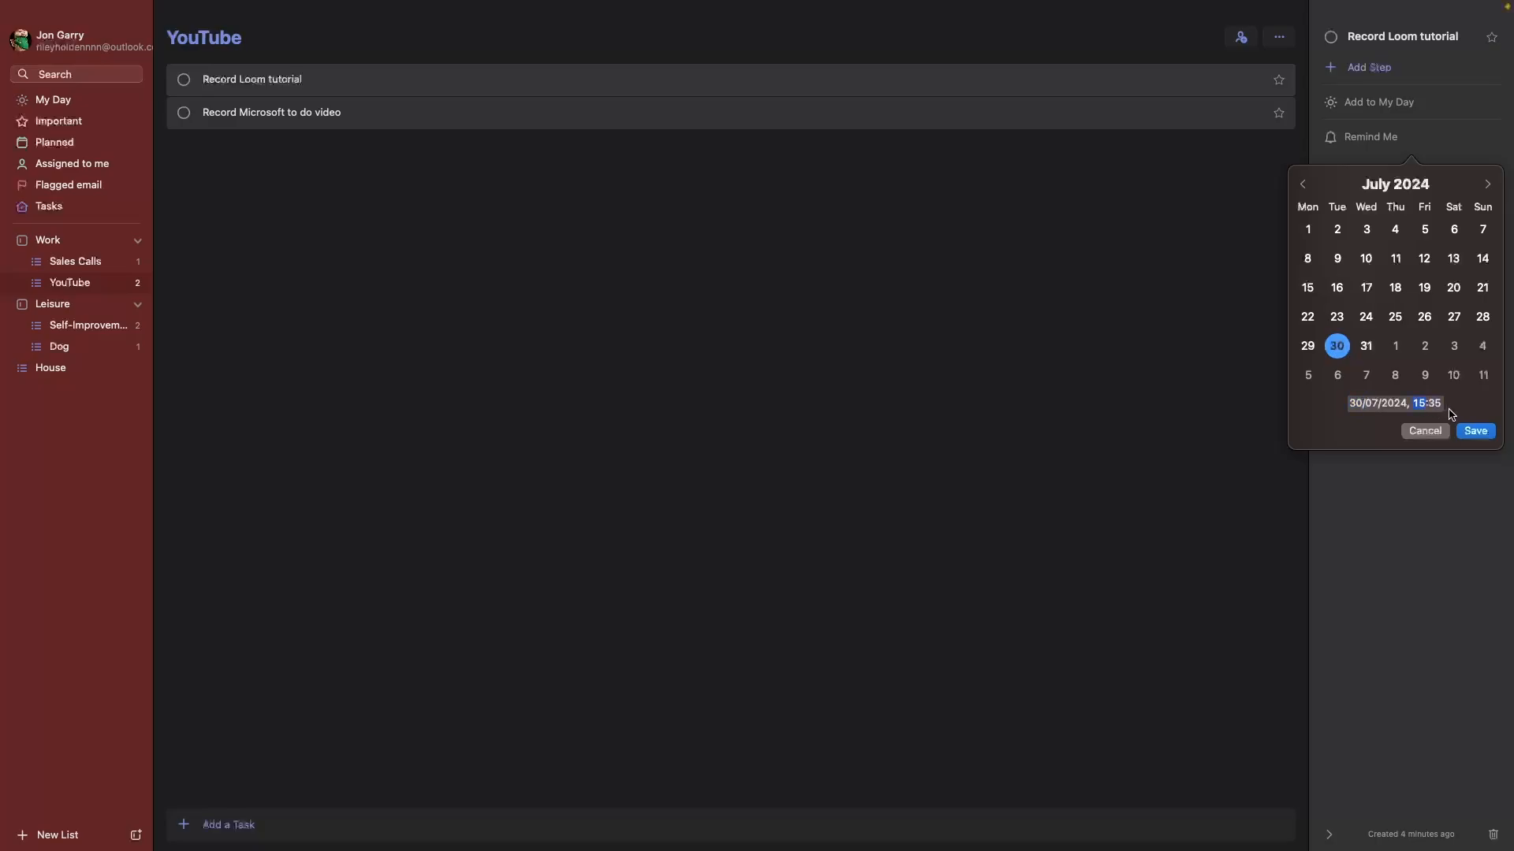
pyautogui.write('16')
pyautogui.write('0')
pyautogui.write('900')
pyautogui.click(1482, 431)
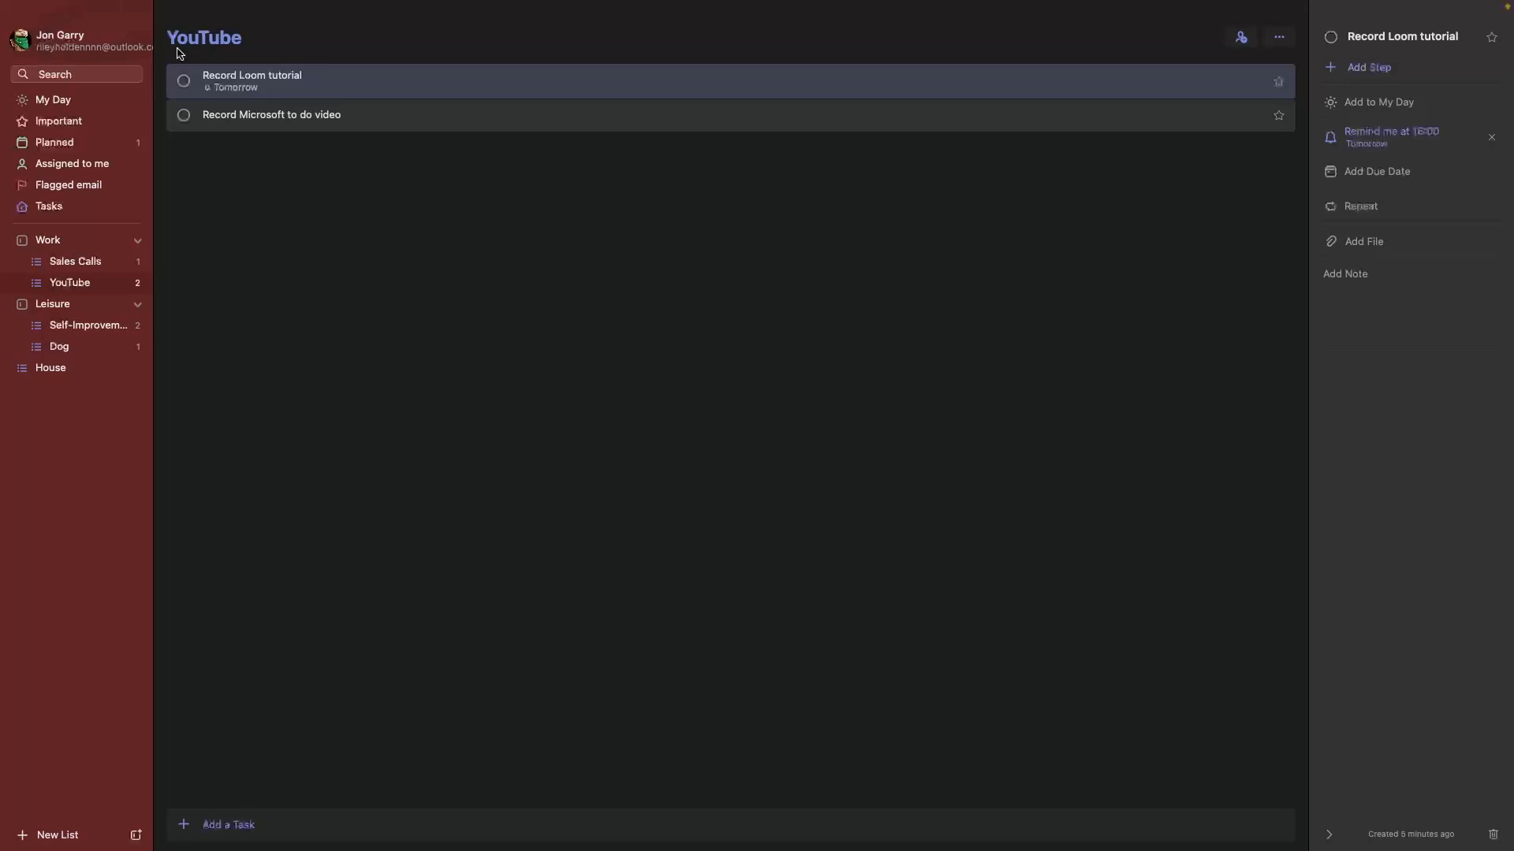
# Examine how the "Record Loom tutorial" reminder appears in Planned compared with the task's details in the YouTube list.
pyautogui.click(968, 164)
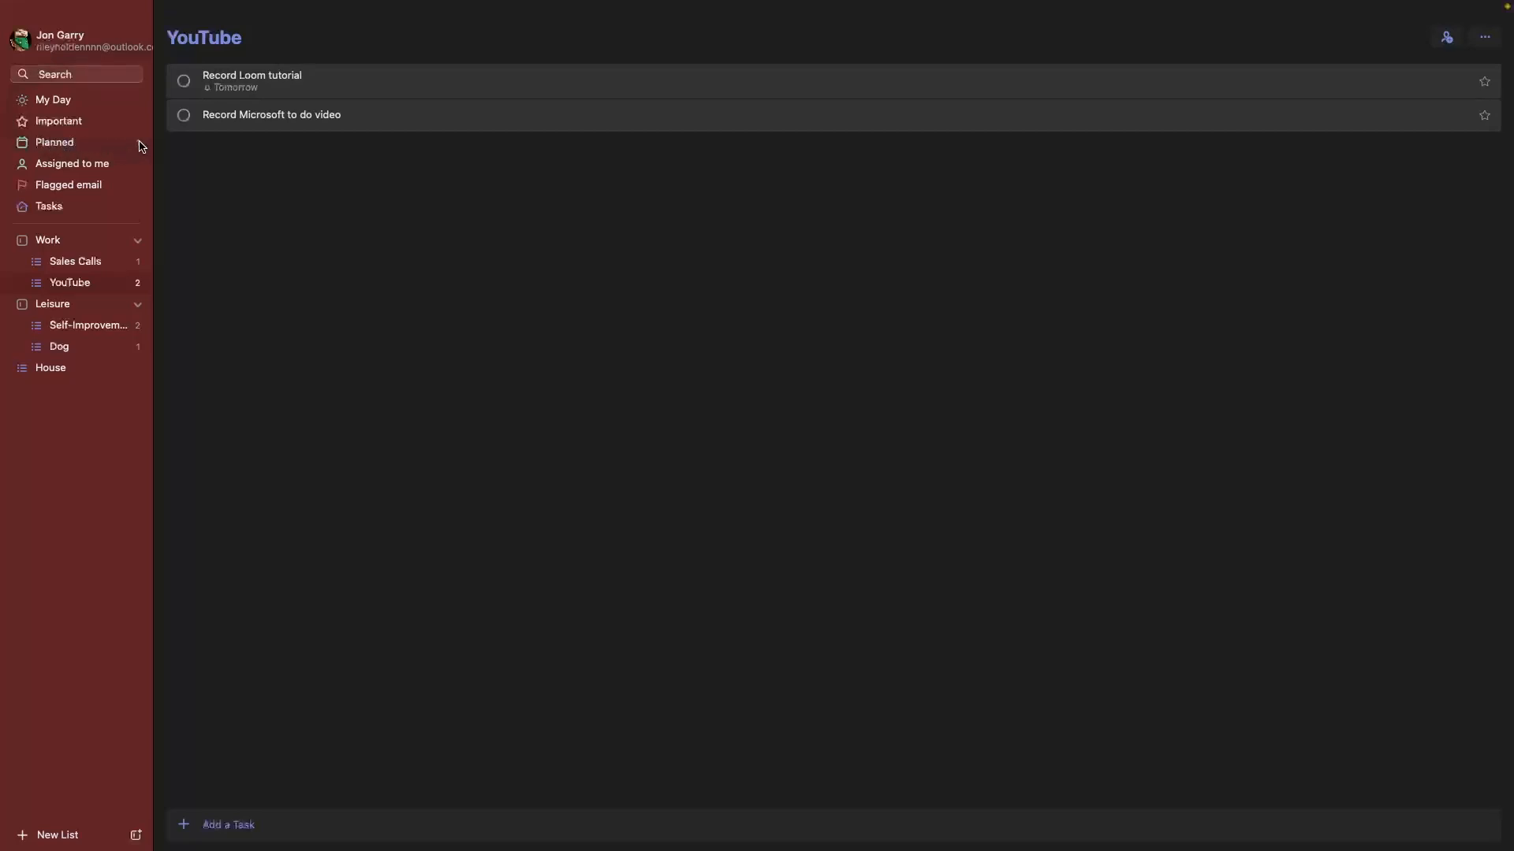
pyautogui.click(139, 146)
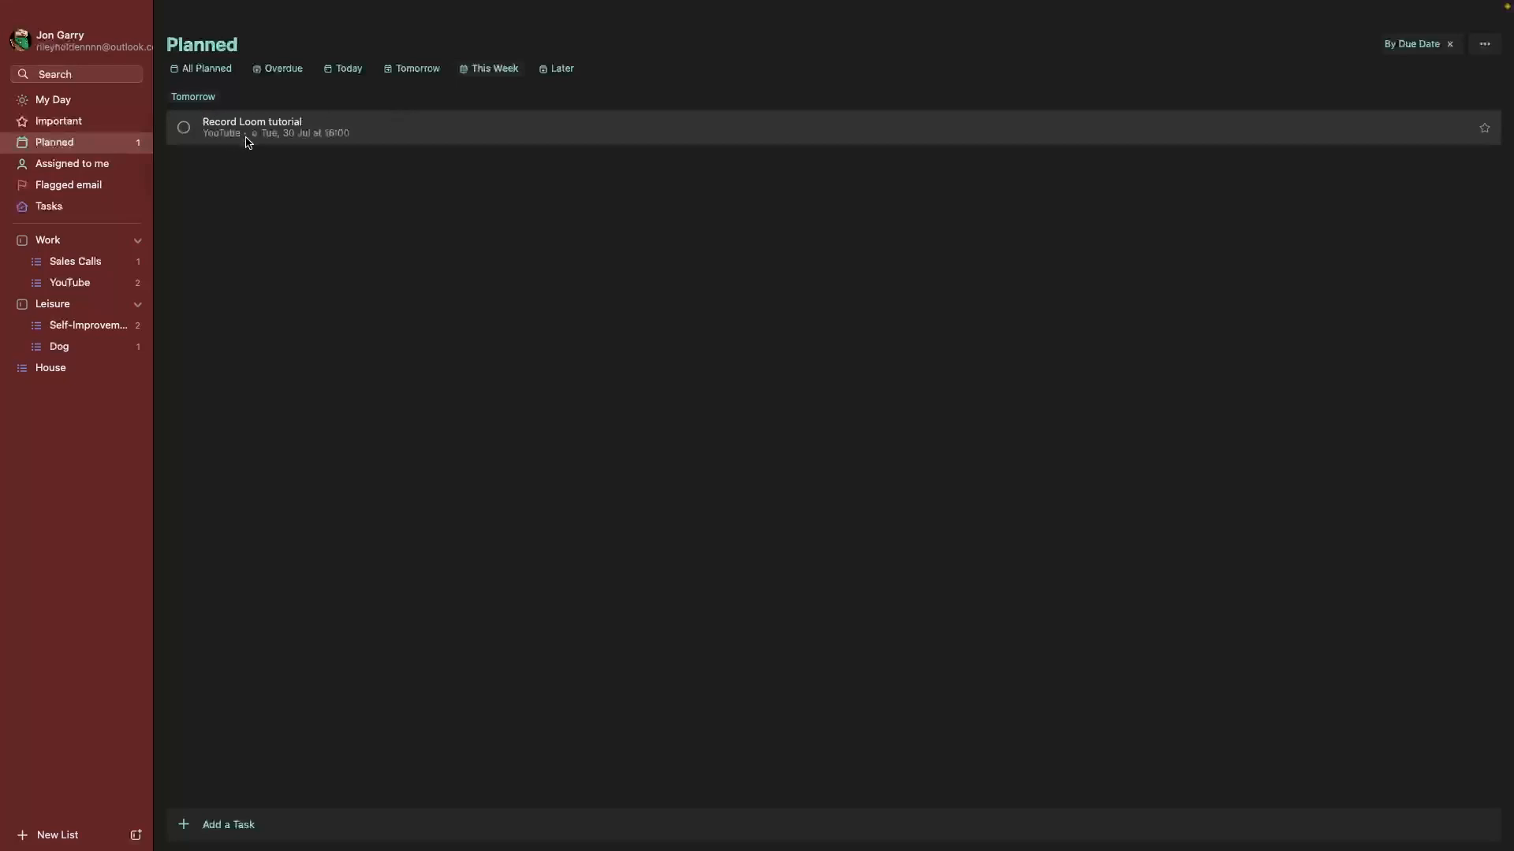
pyautogui.click(82, 283)
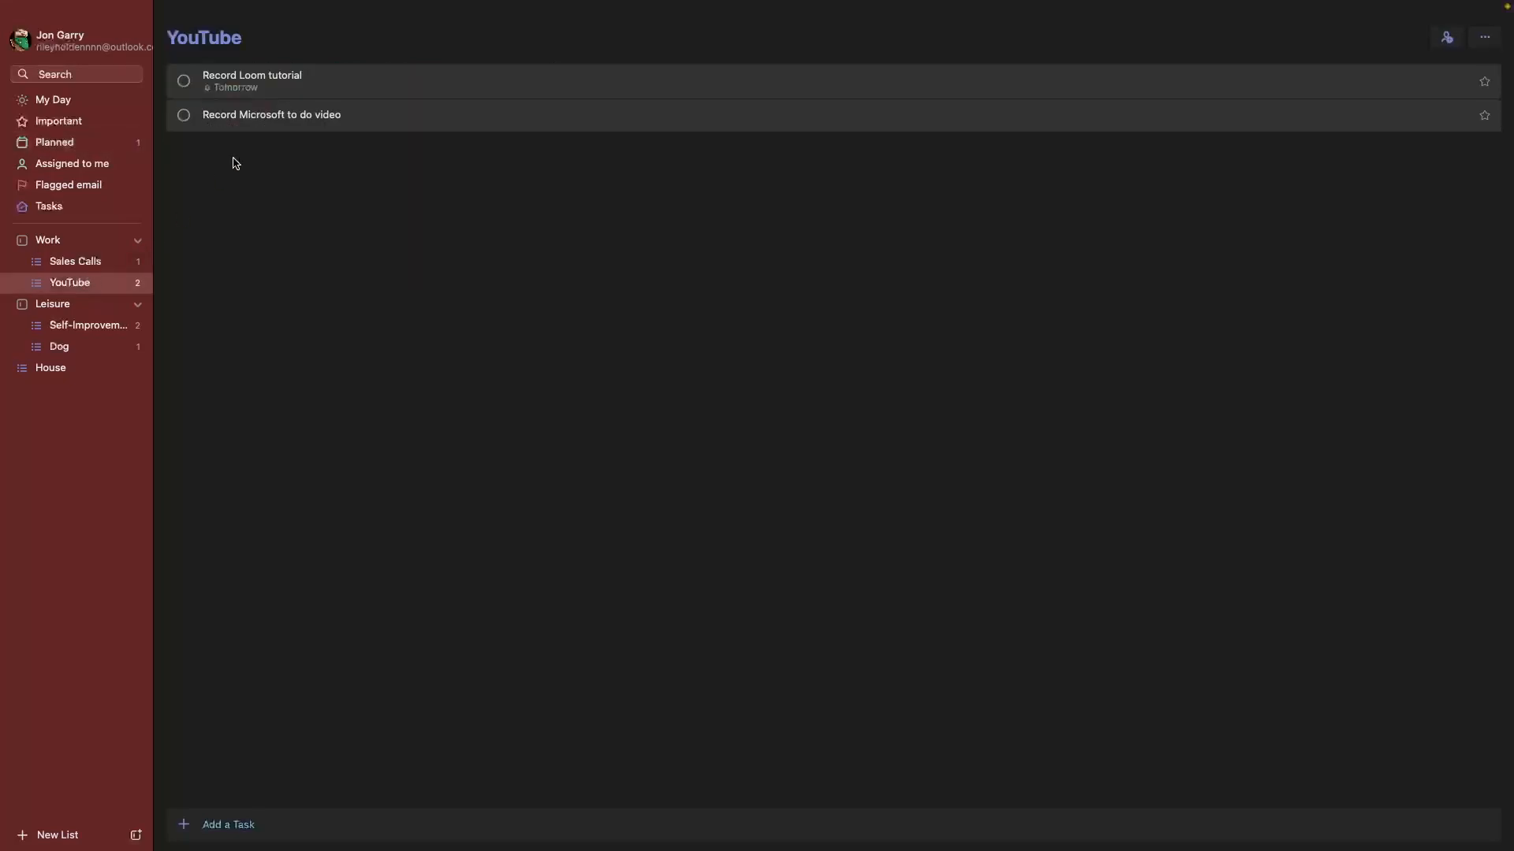
pyautogui.click(256, 87)
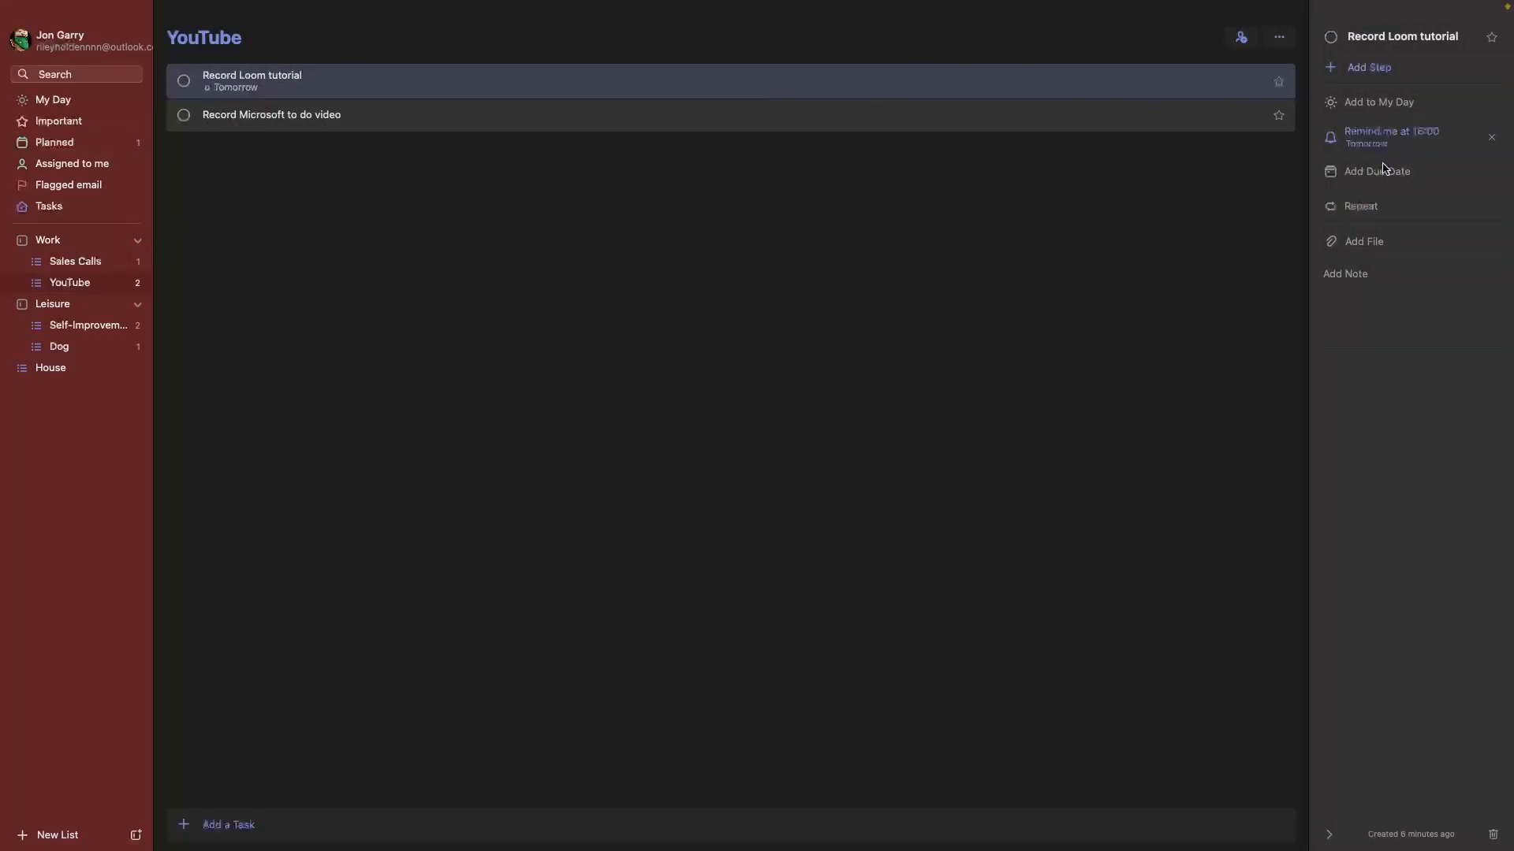
pyautogui.click(1381, 171)
pyautogui.click(1413, 142)
pyautogui.click(1260, 203)
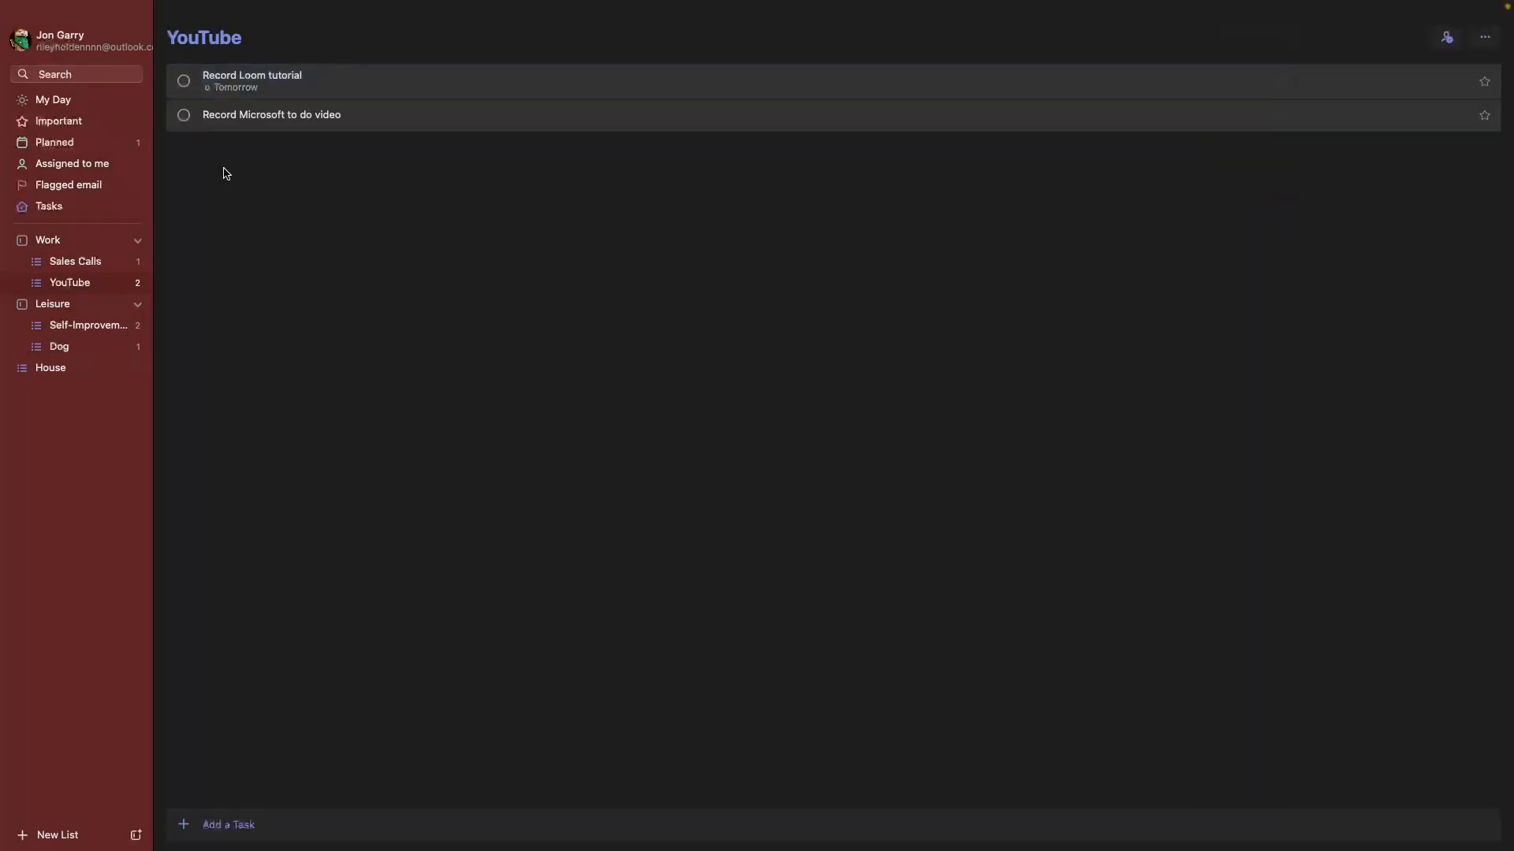
pyautogui.click(71, 145)
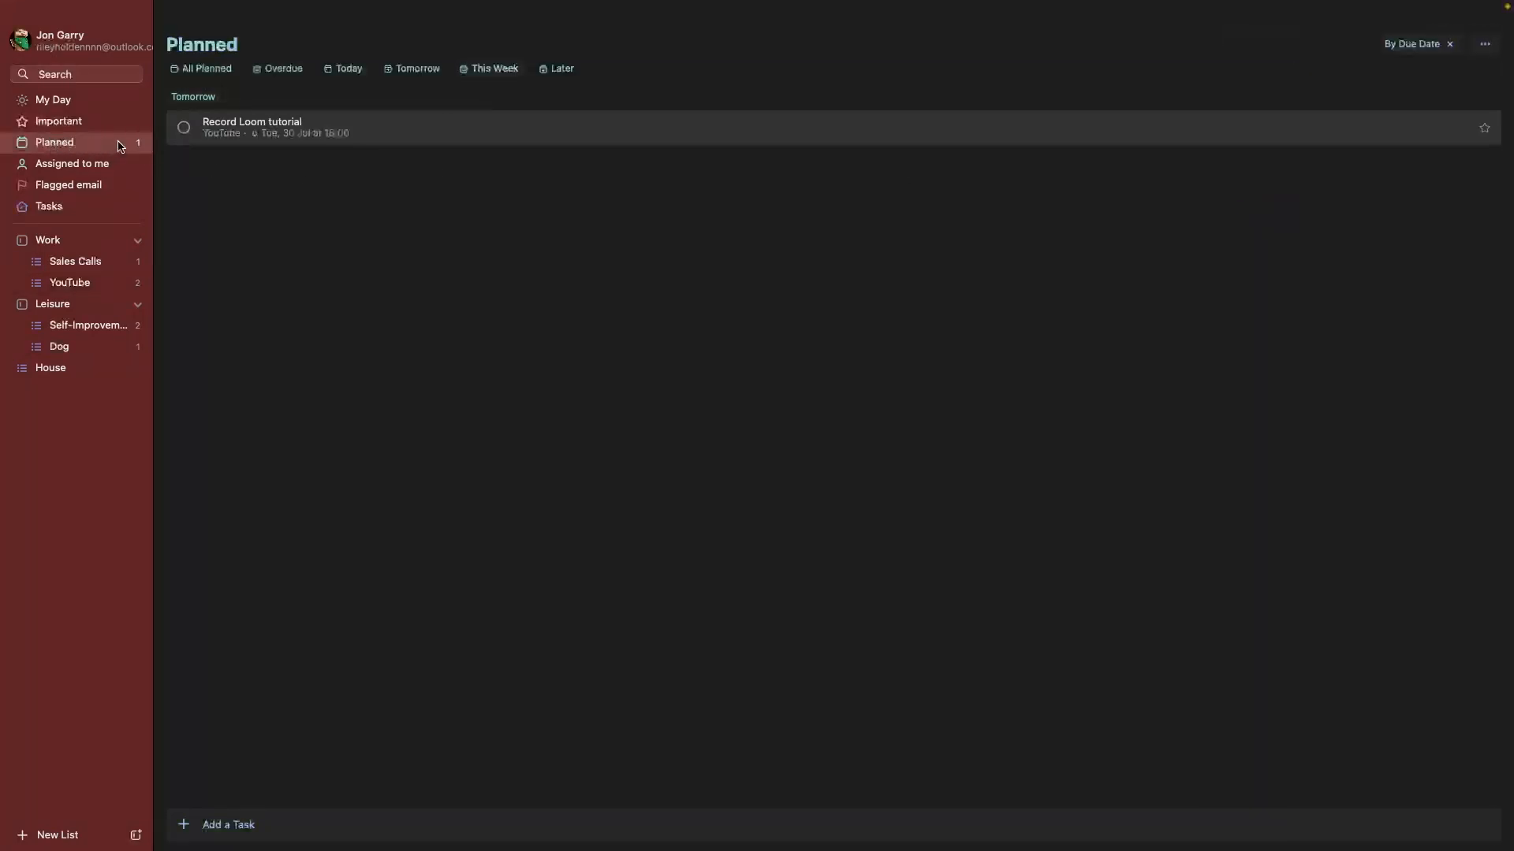
# Set the due date of "Read for 30 minutes" in the Self-Improvement list to Today and check it in Planned and My Day.
pyautogui.click(90, 327)
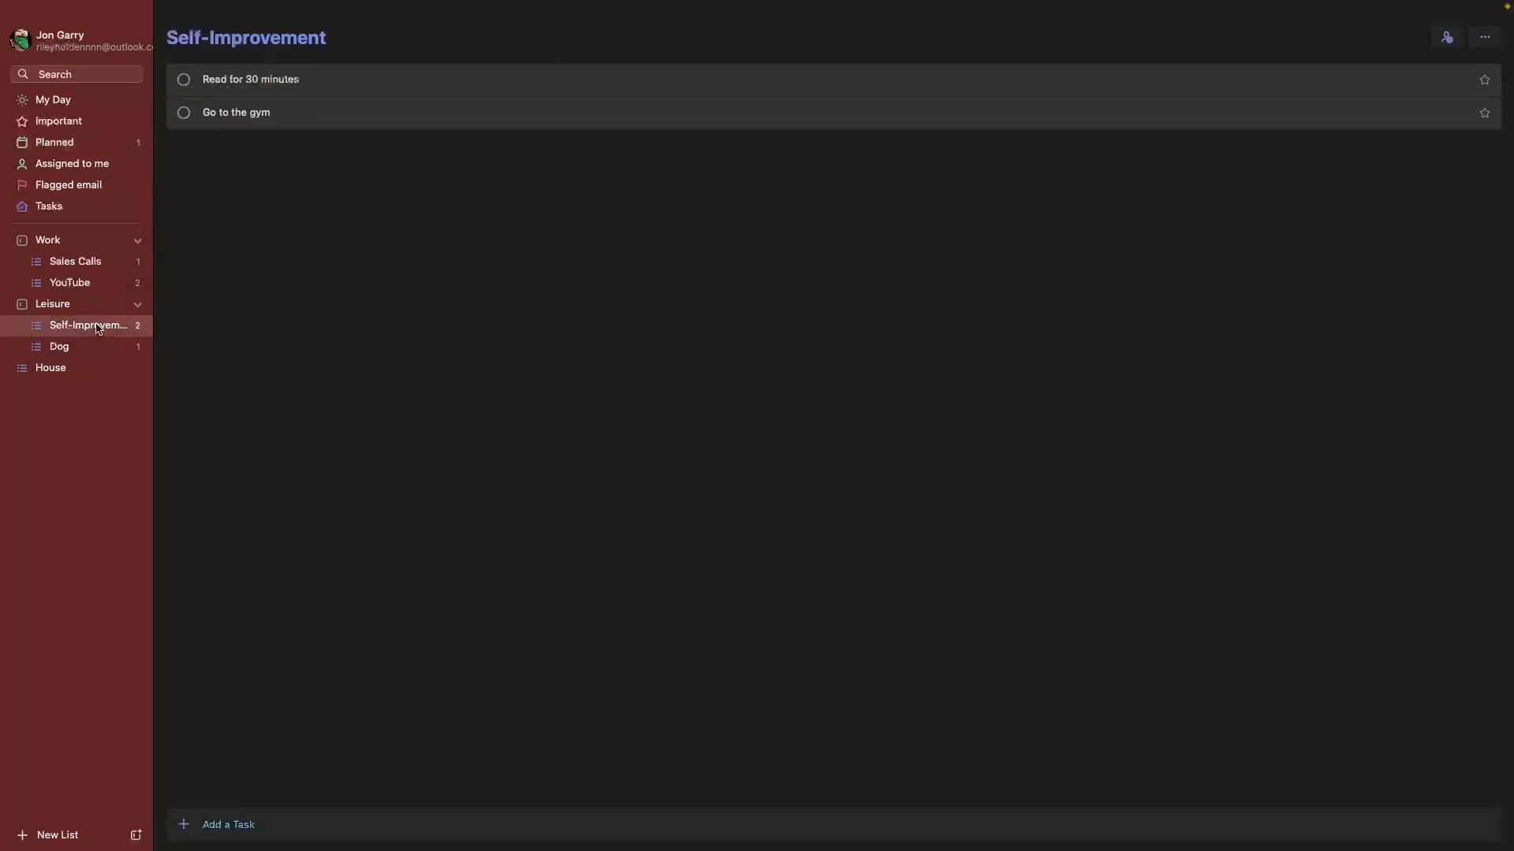
pyautogui.click(268, 79)
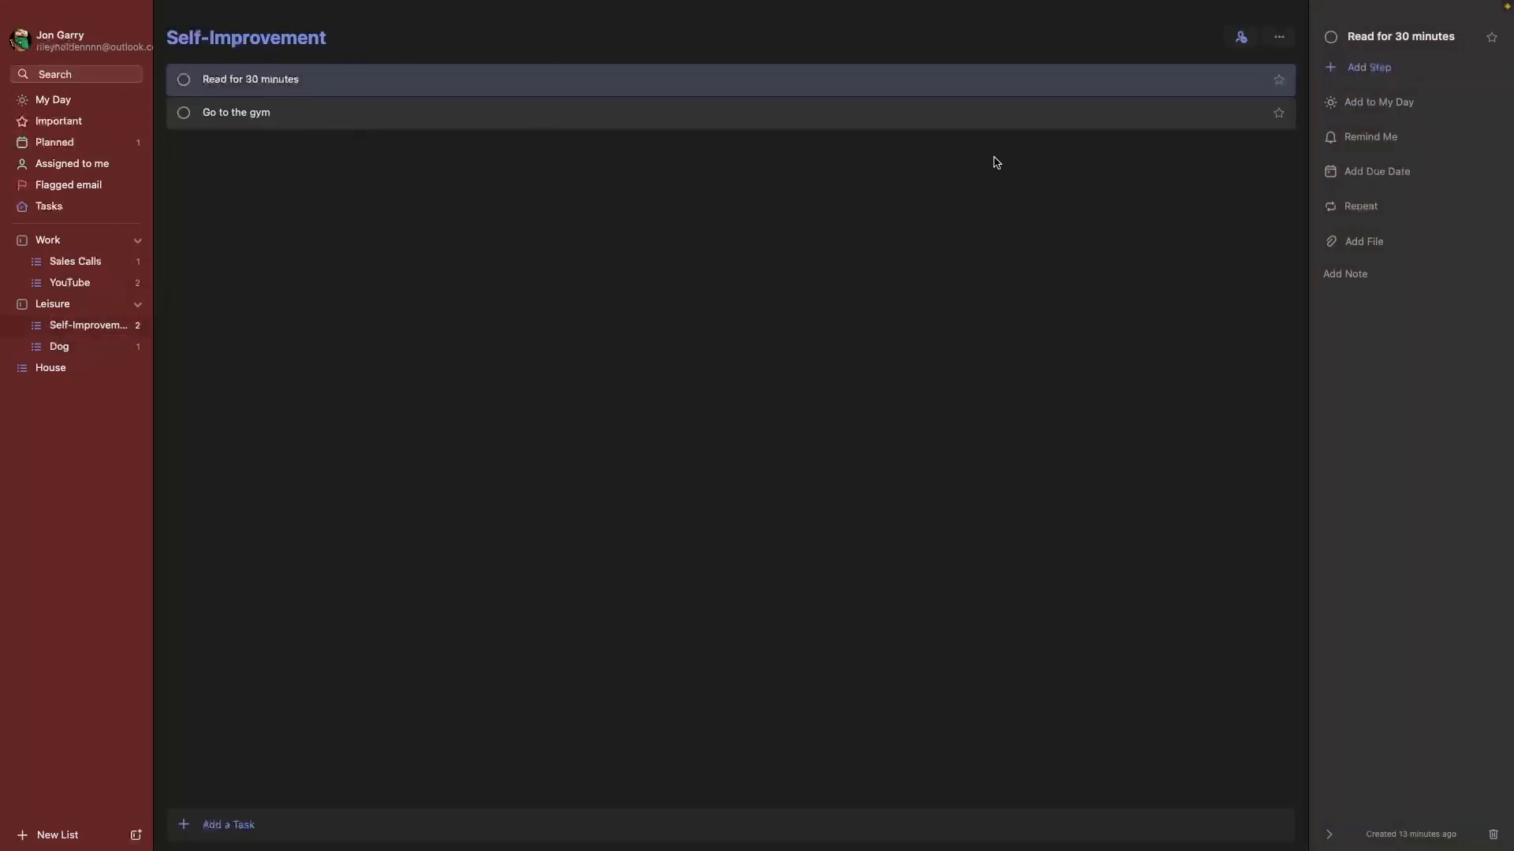
pyautogui.click(1404, 171)
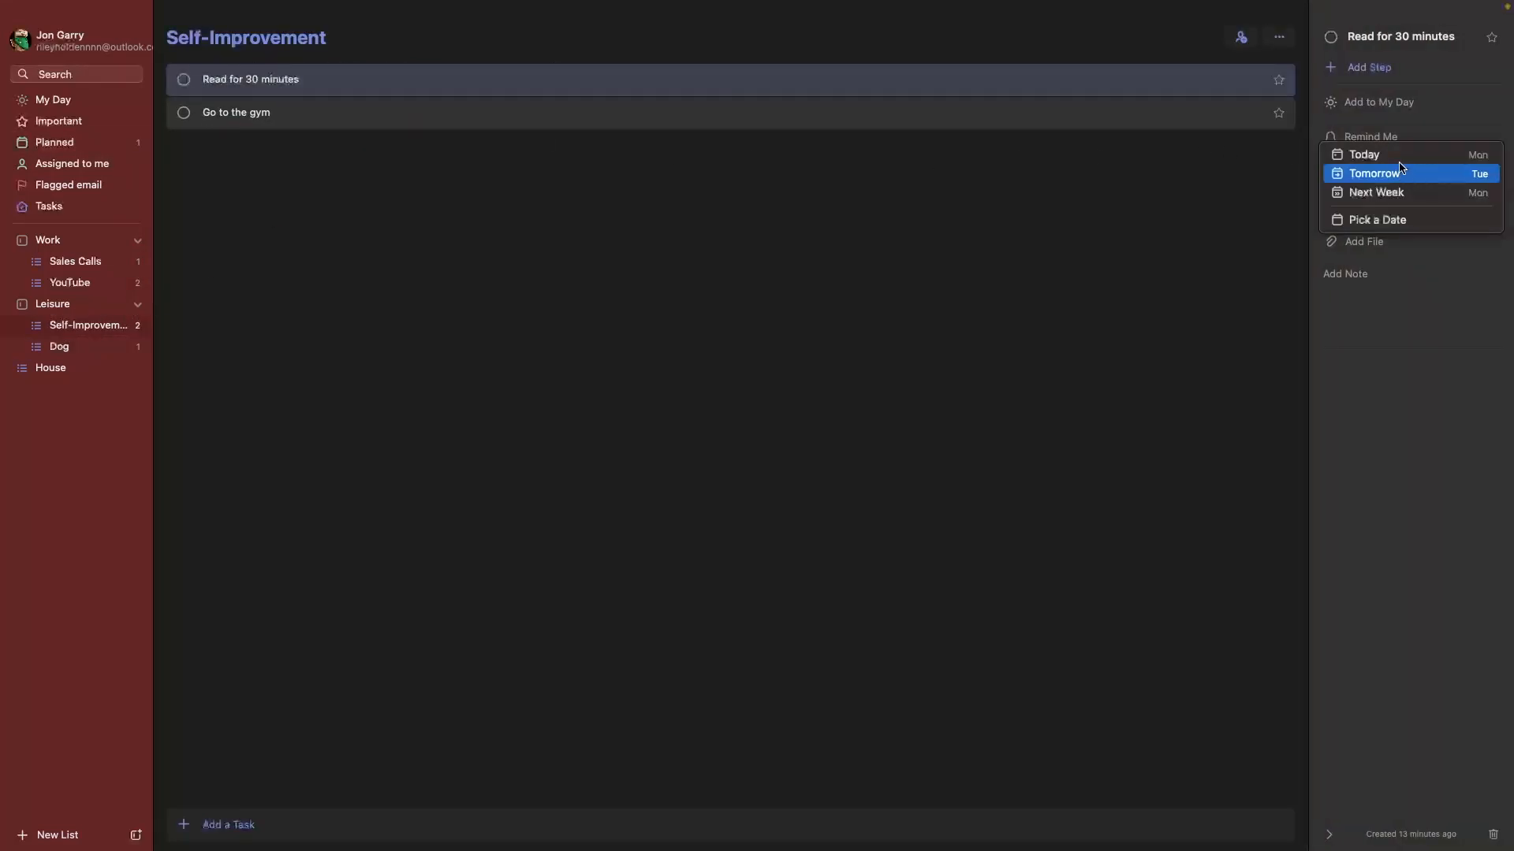
pyautogui.click(1402, 156)
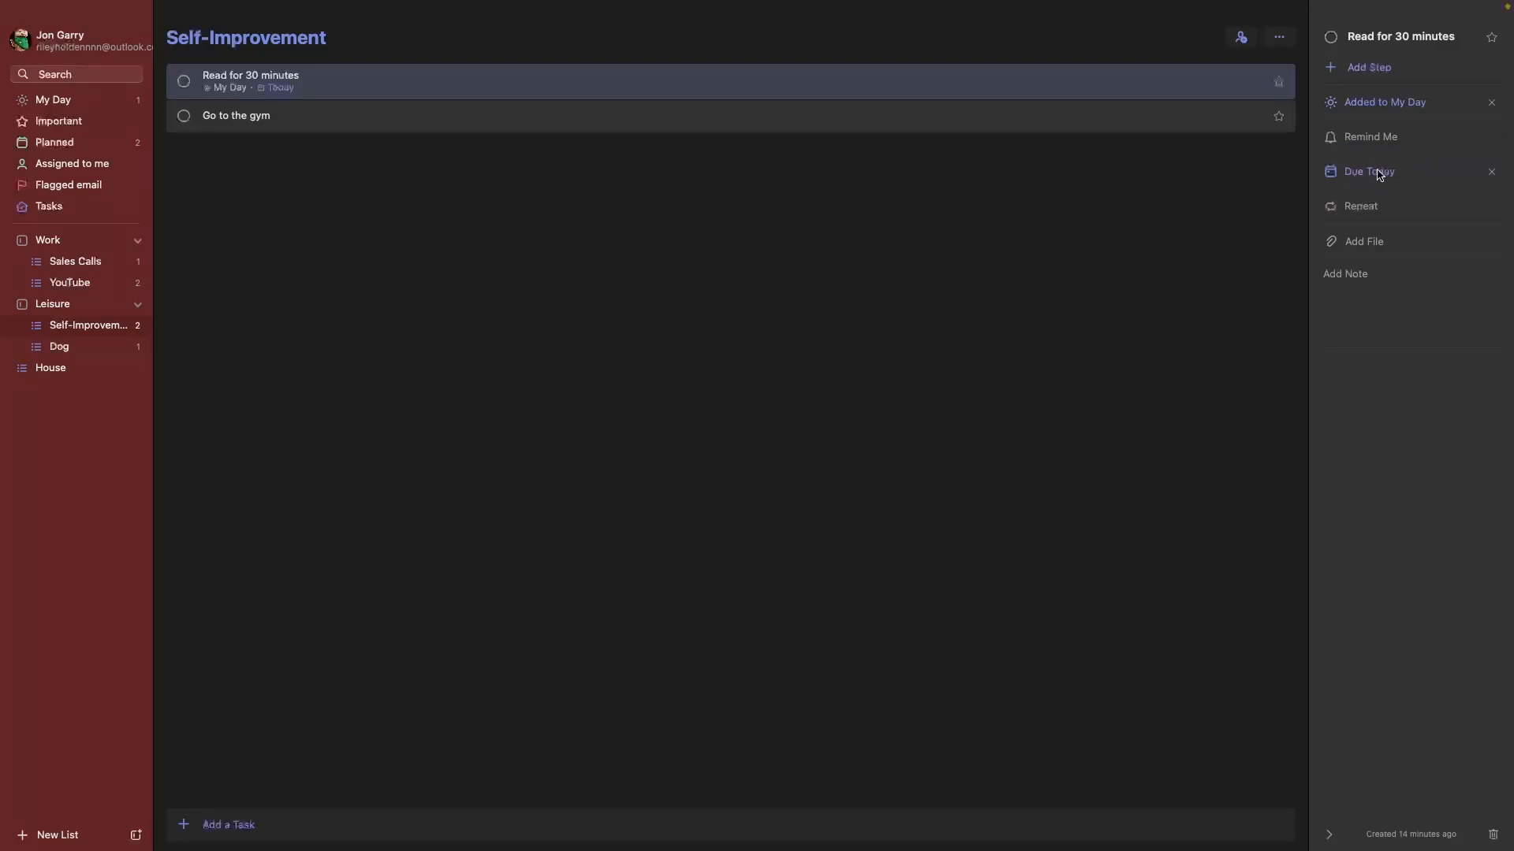
pyautogui.click(61, 141)
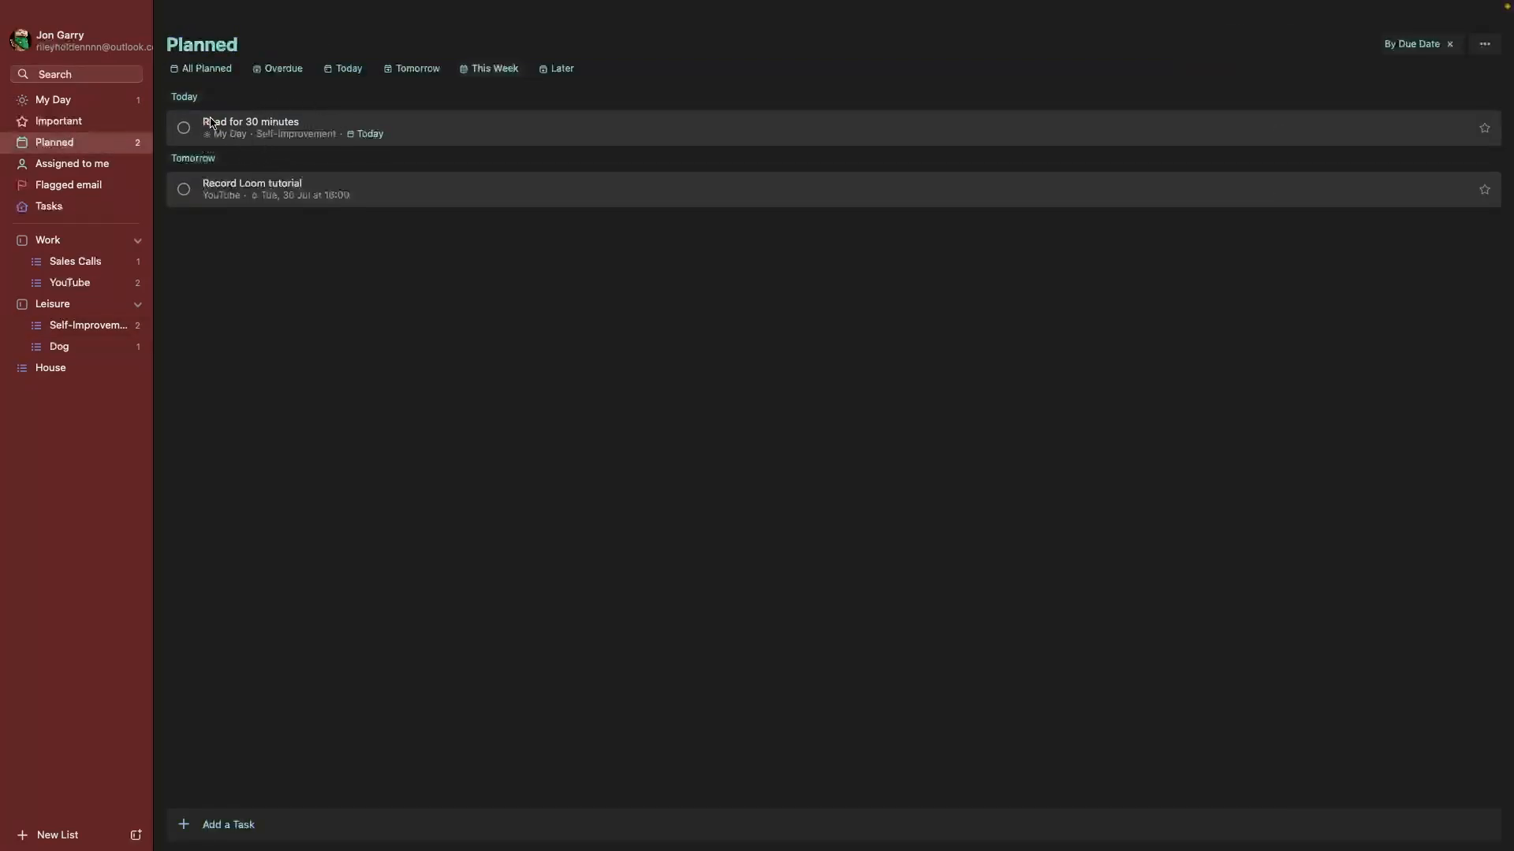
pyautogui.click(57, 99)
pyautogui.click(773, 514)
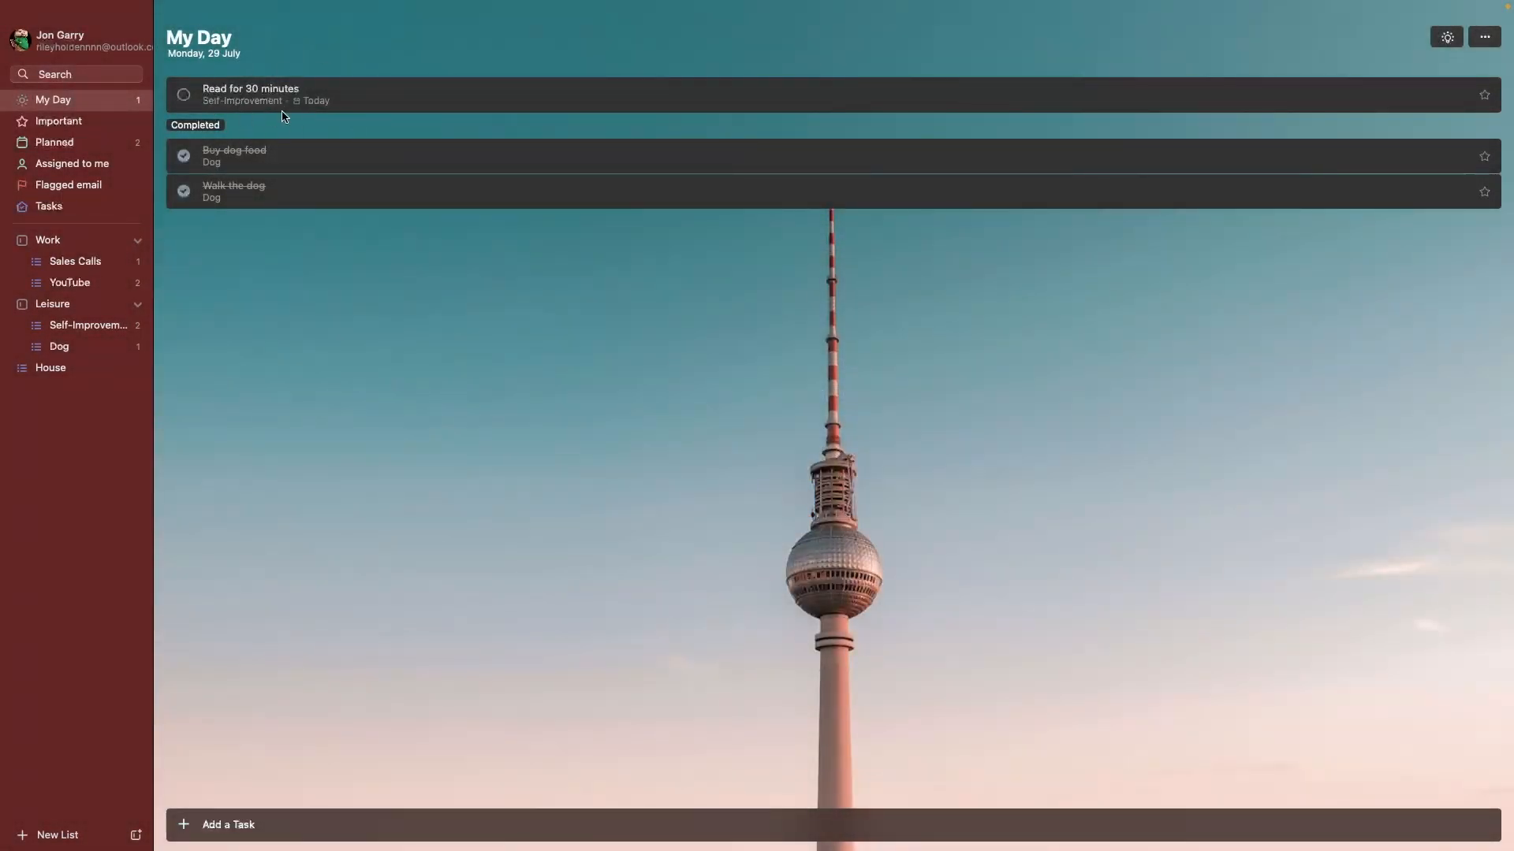
# Set the due date of "Take dog to the vets" in the Dog list to Tomorrow and review Planned and My Day.
pyautogui.click(81, 328)
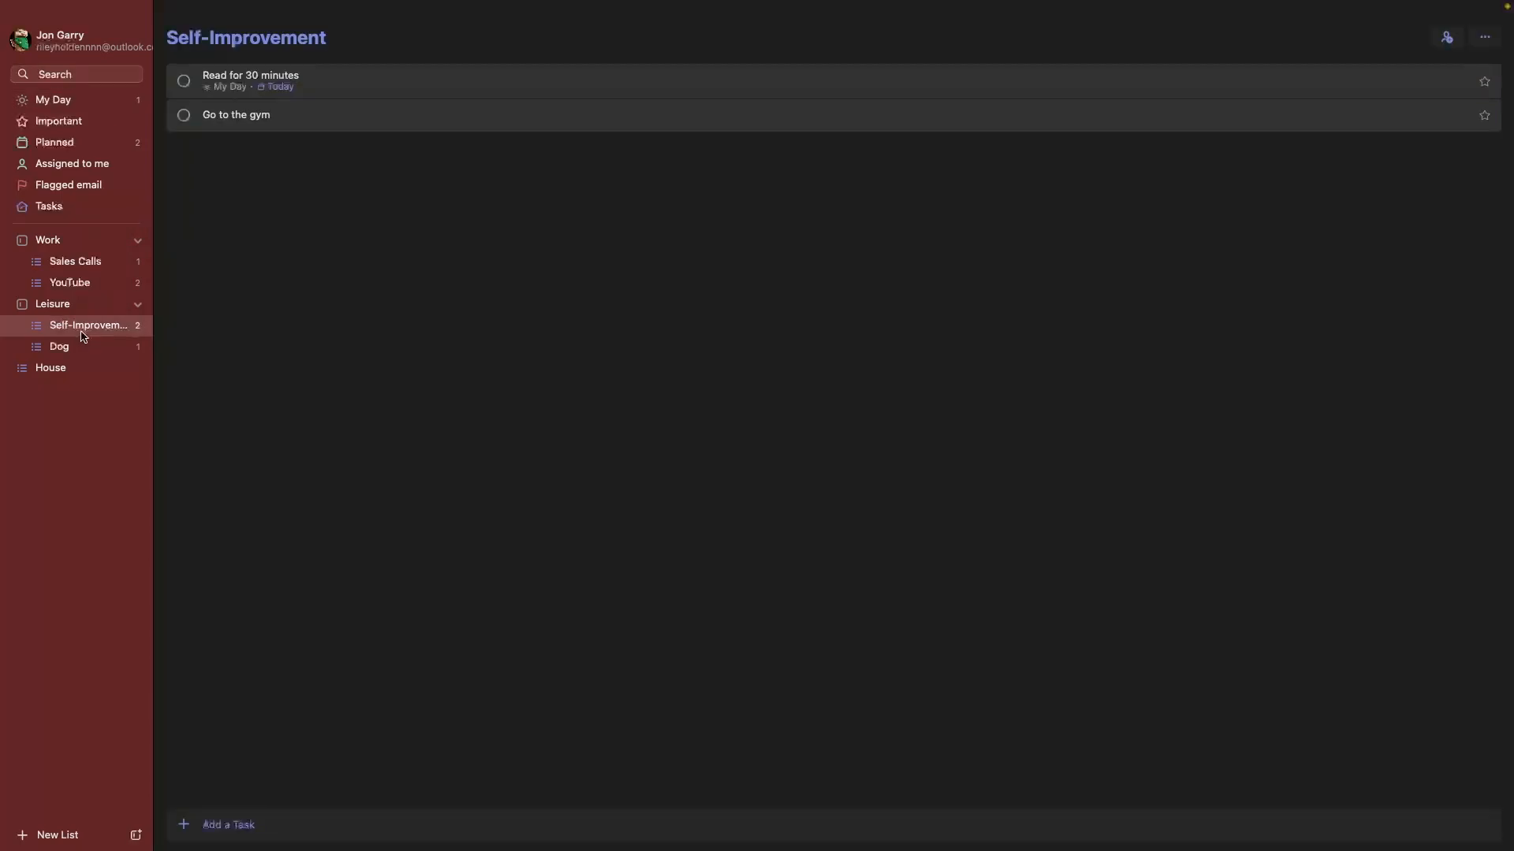
pyautogui.click(139, 347)
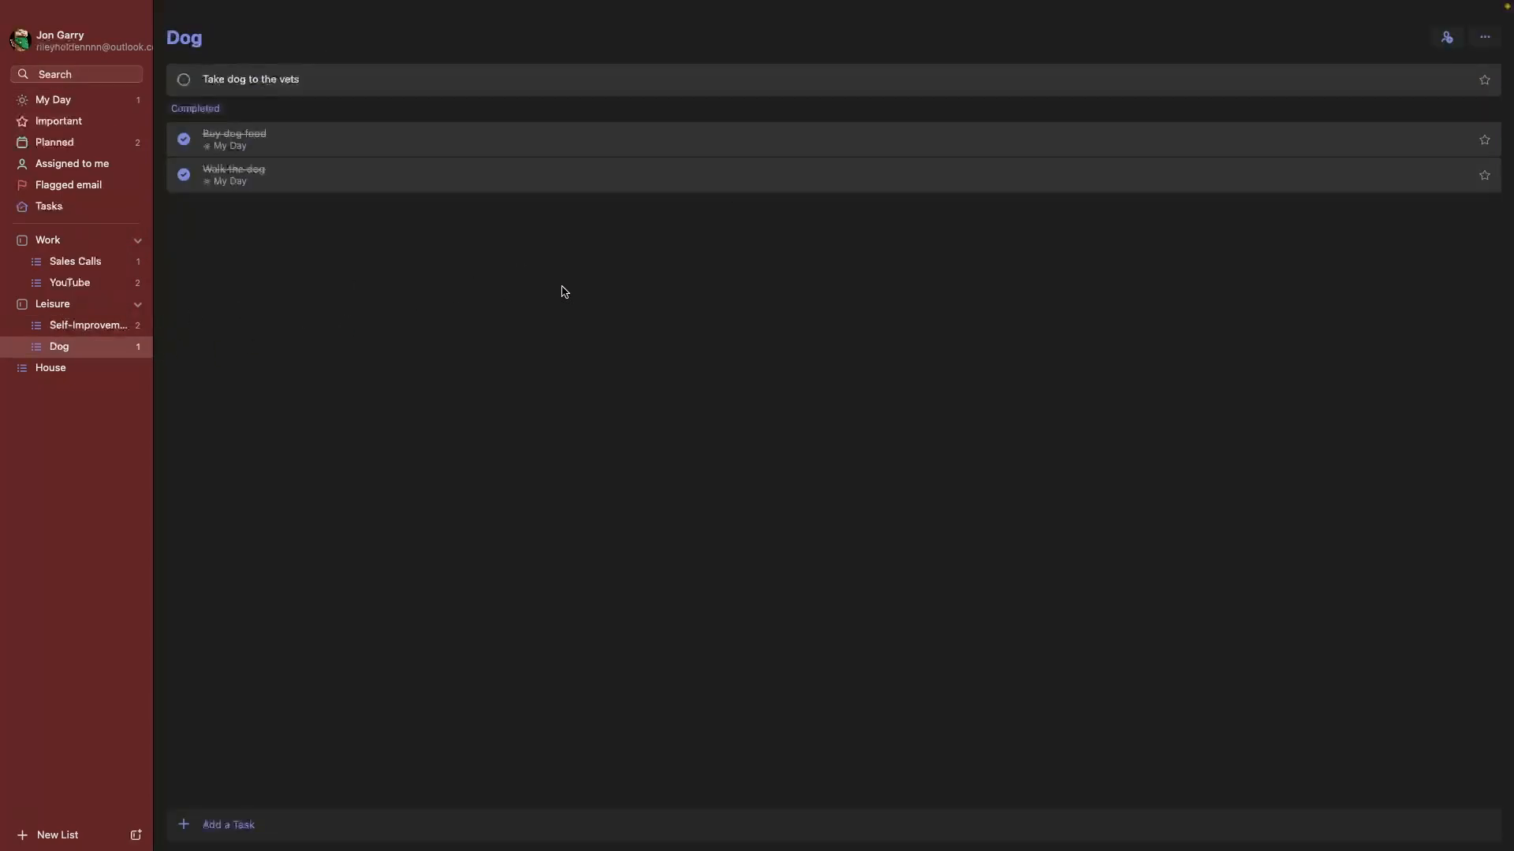
pyautogui.click(288, 84)
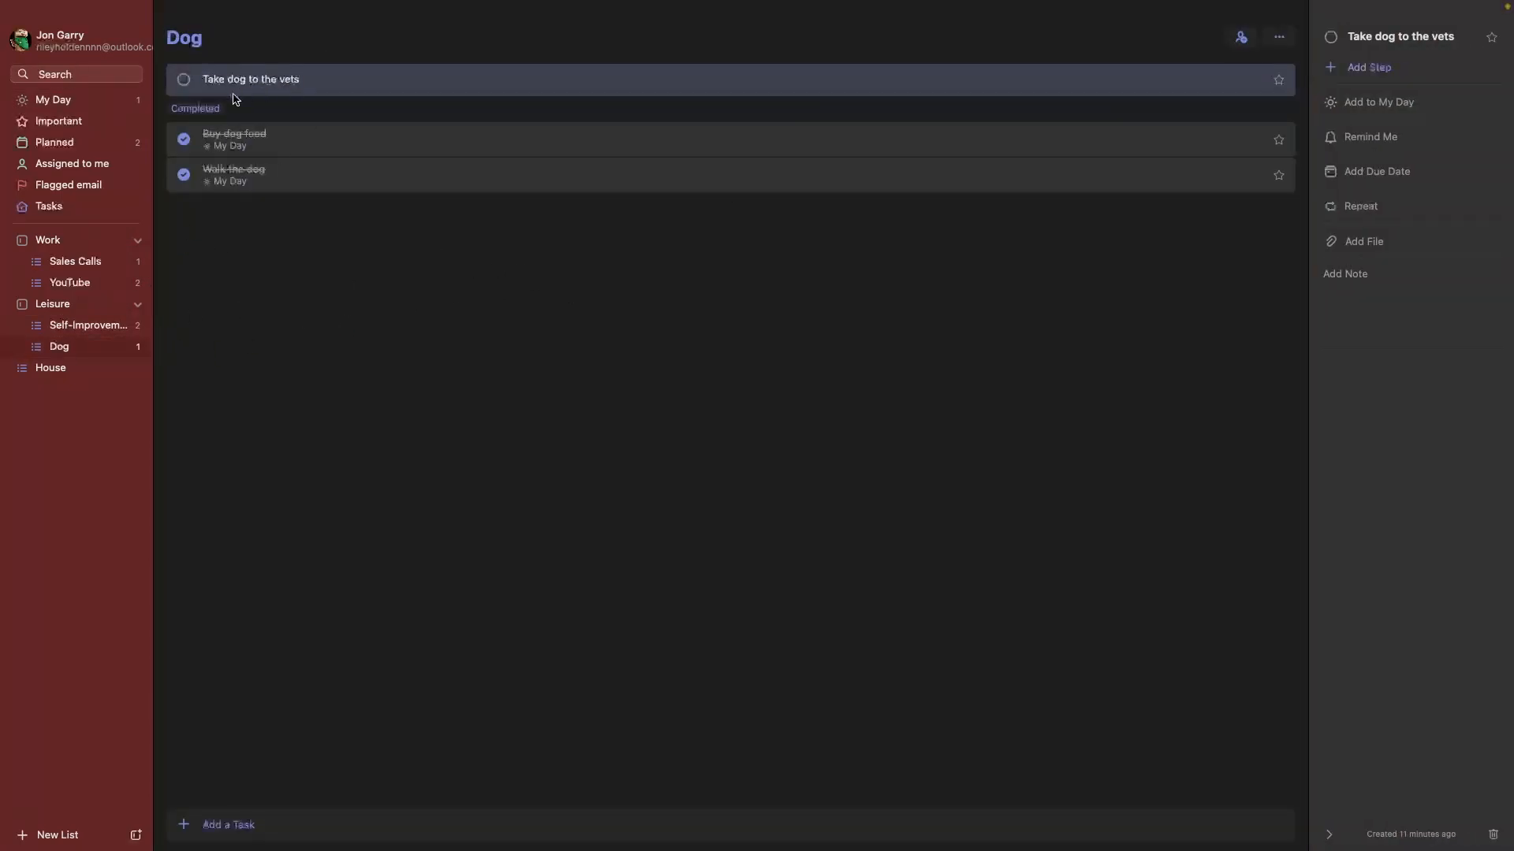
pyautogui.click(1405, 173)
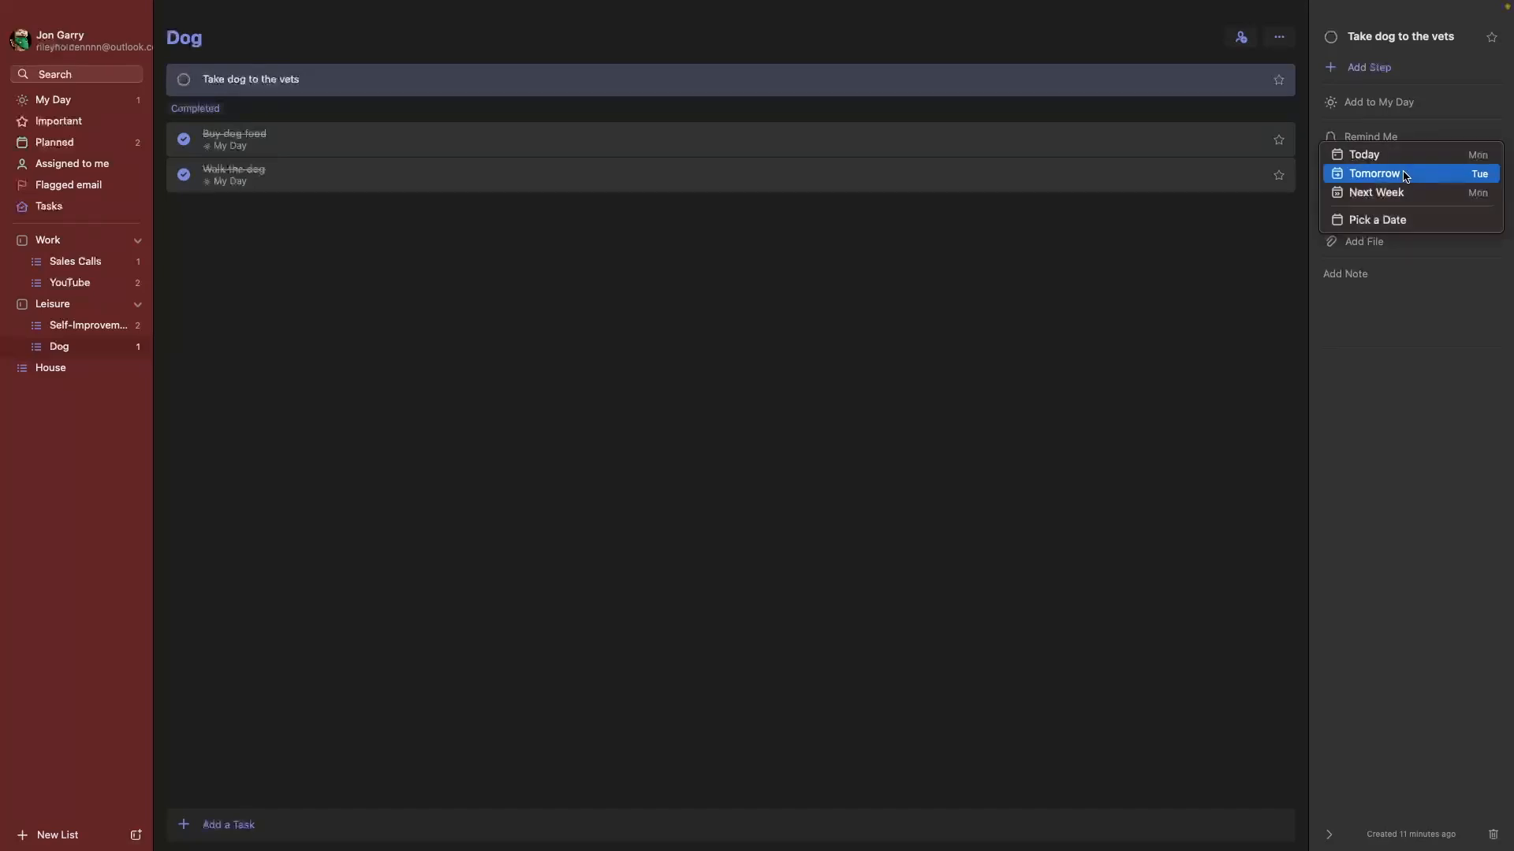
pyautogui.click(1407, 175)
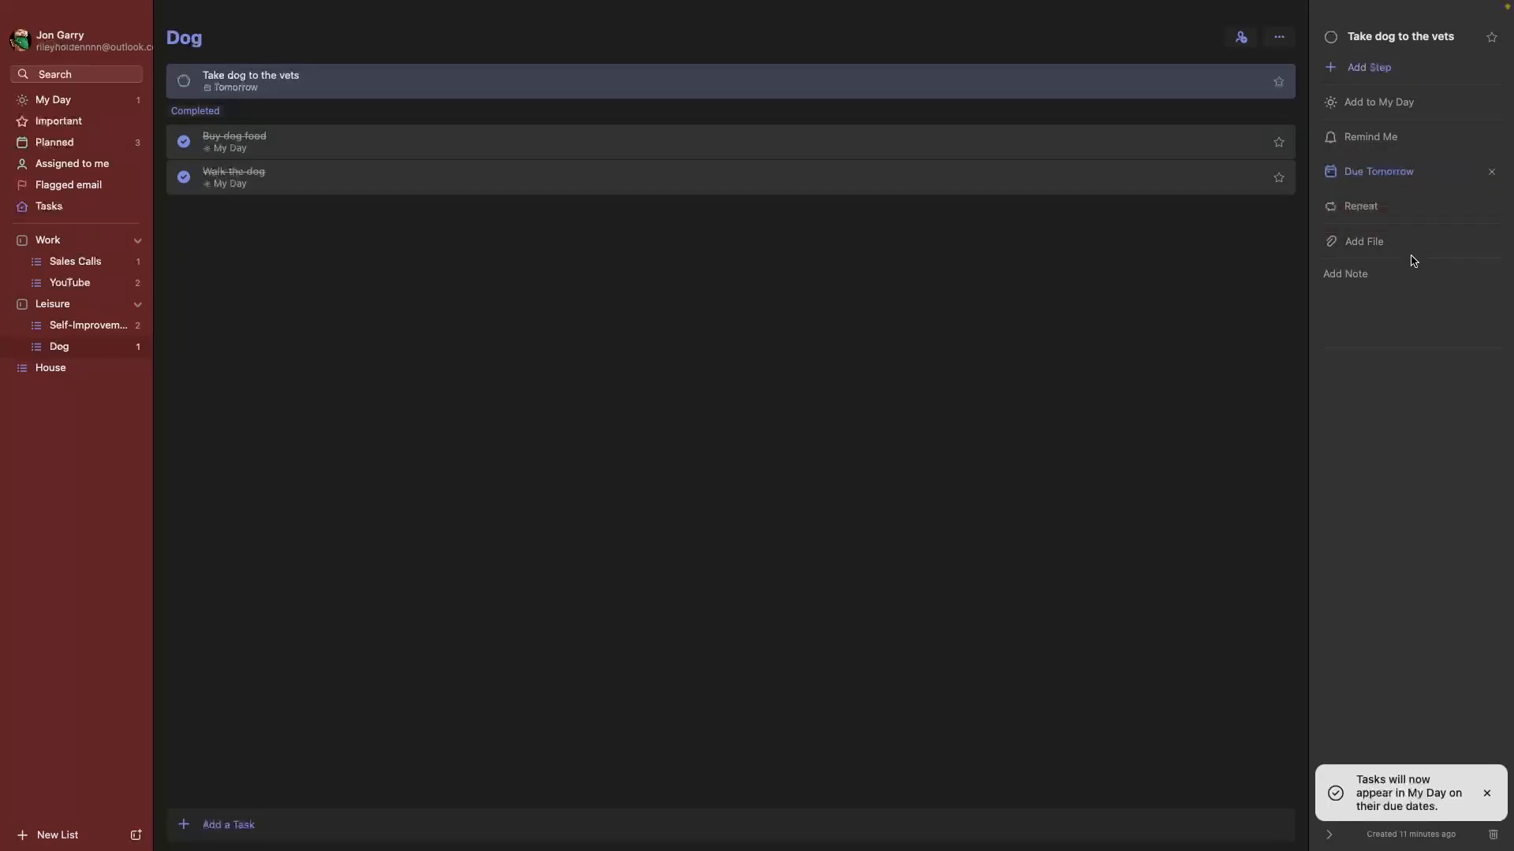
pyautogui.click(37, 143)
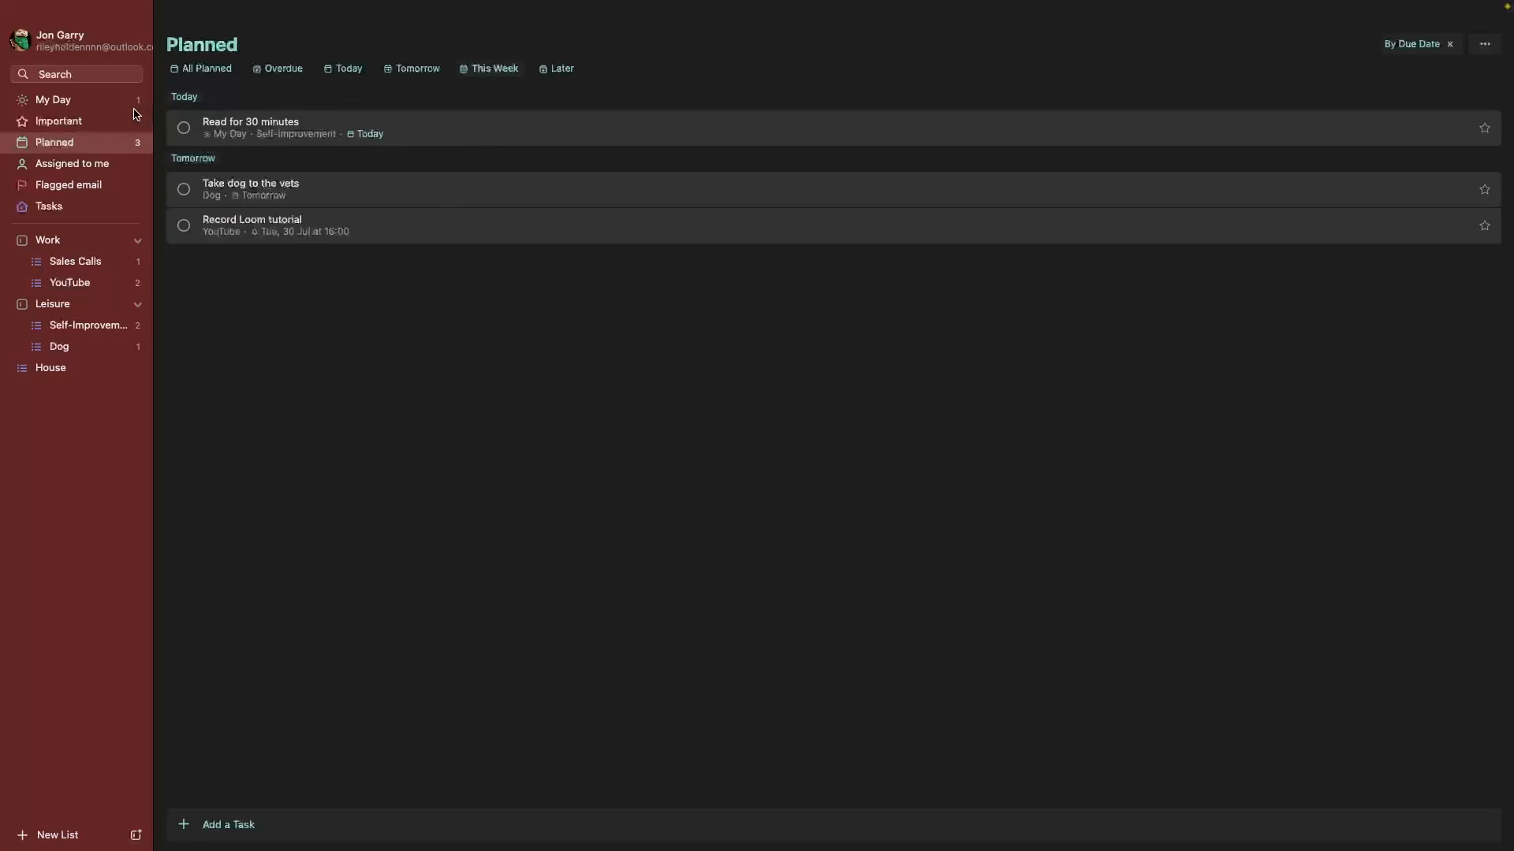
pyautogui.click(108, 100)
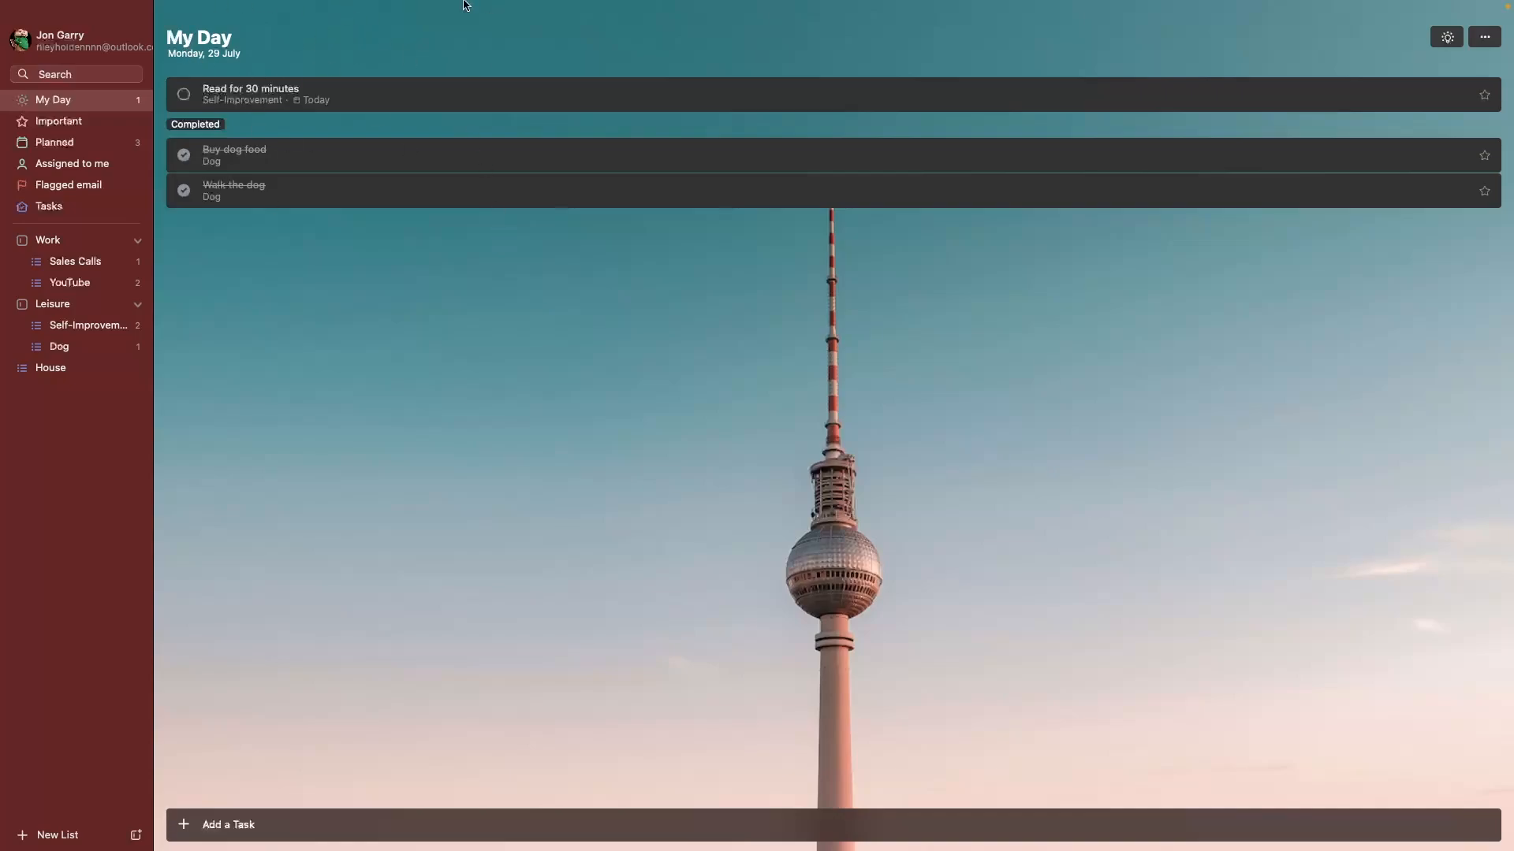
pyautogui.click(77, 140)
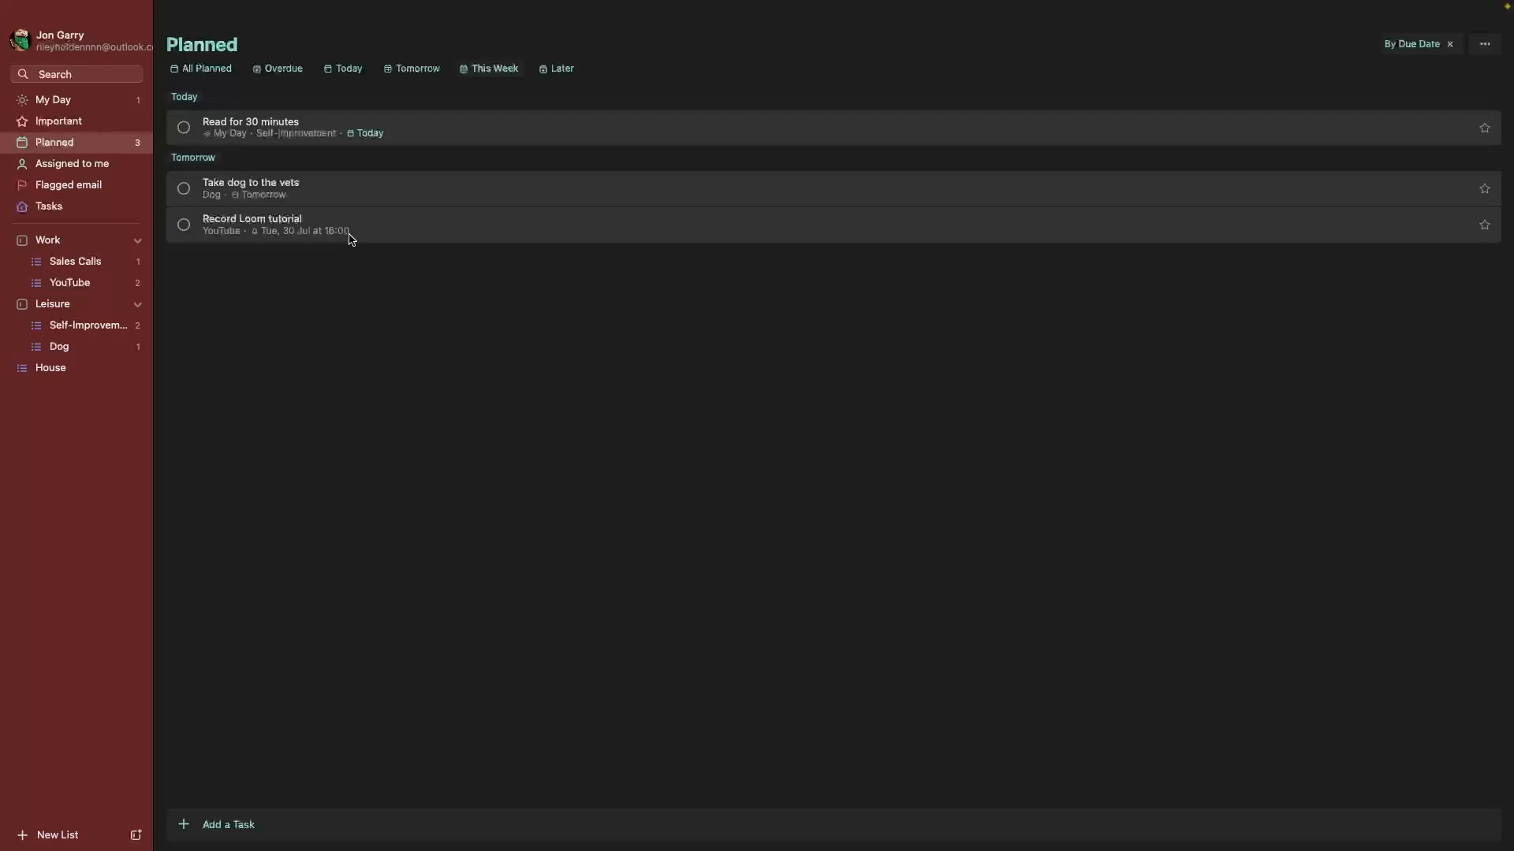
pyautogui.click(118, 101)
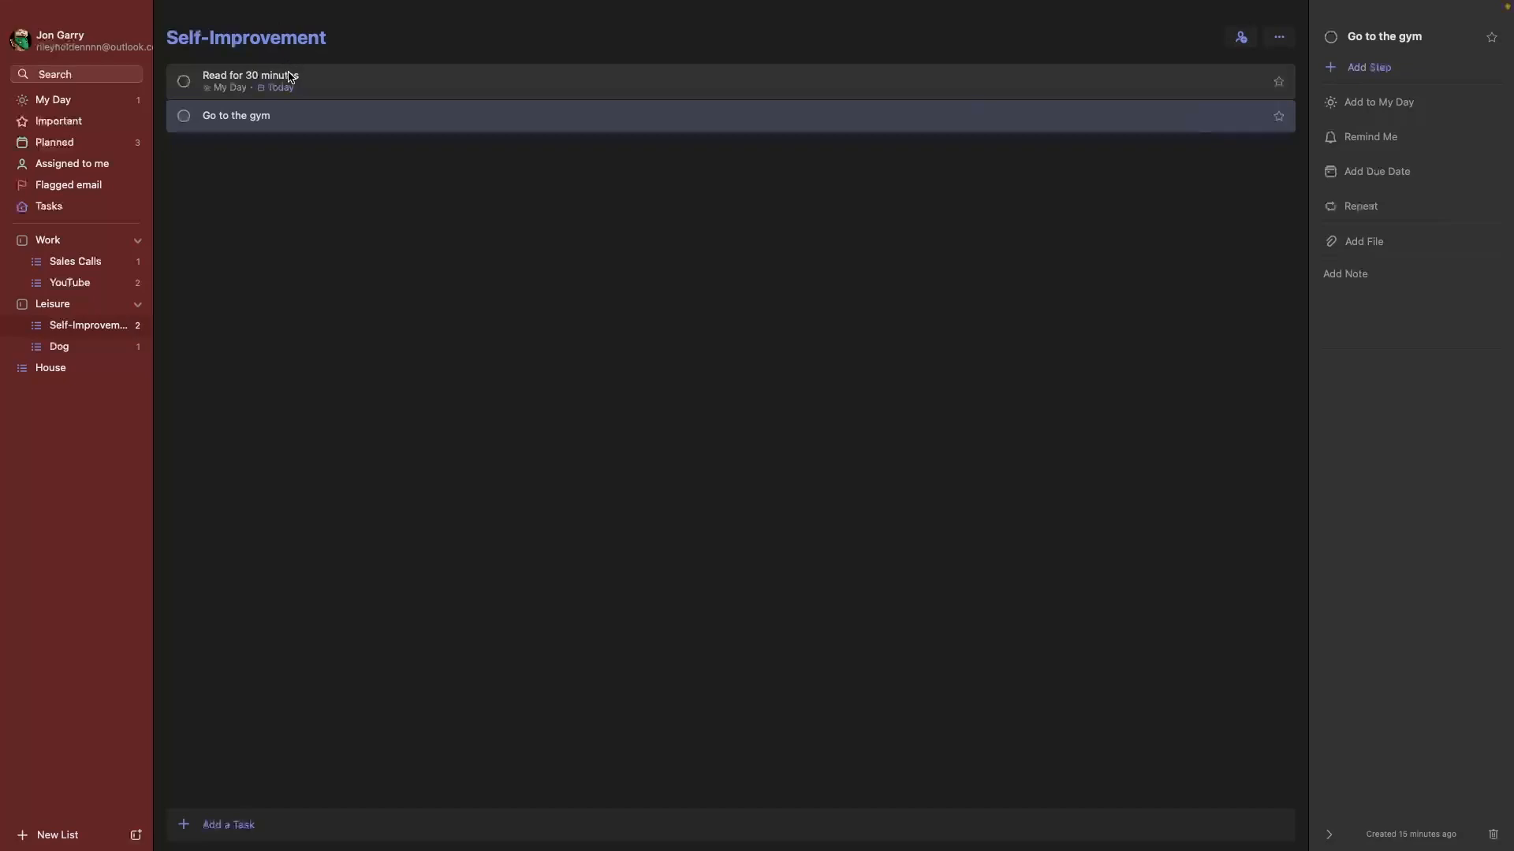
# Make "Go to the gym" in the Self-Improvement list due Today with a Daily repeat, and check My Day.
pyautogui.click(1415, 171)
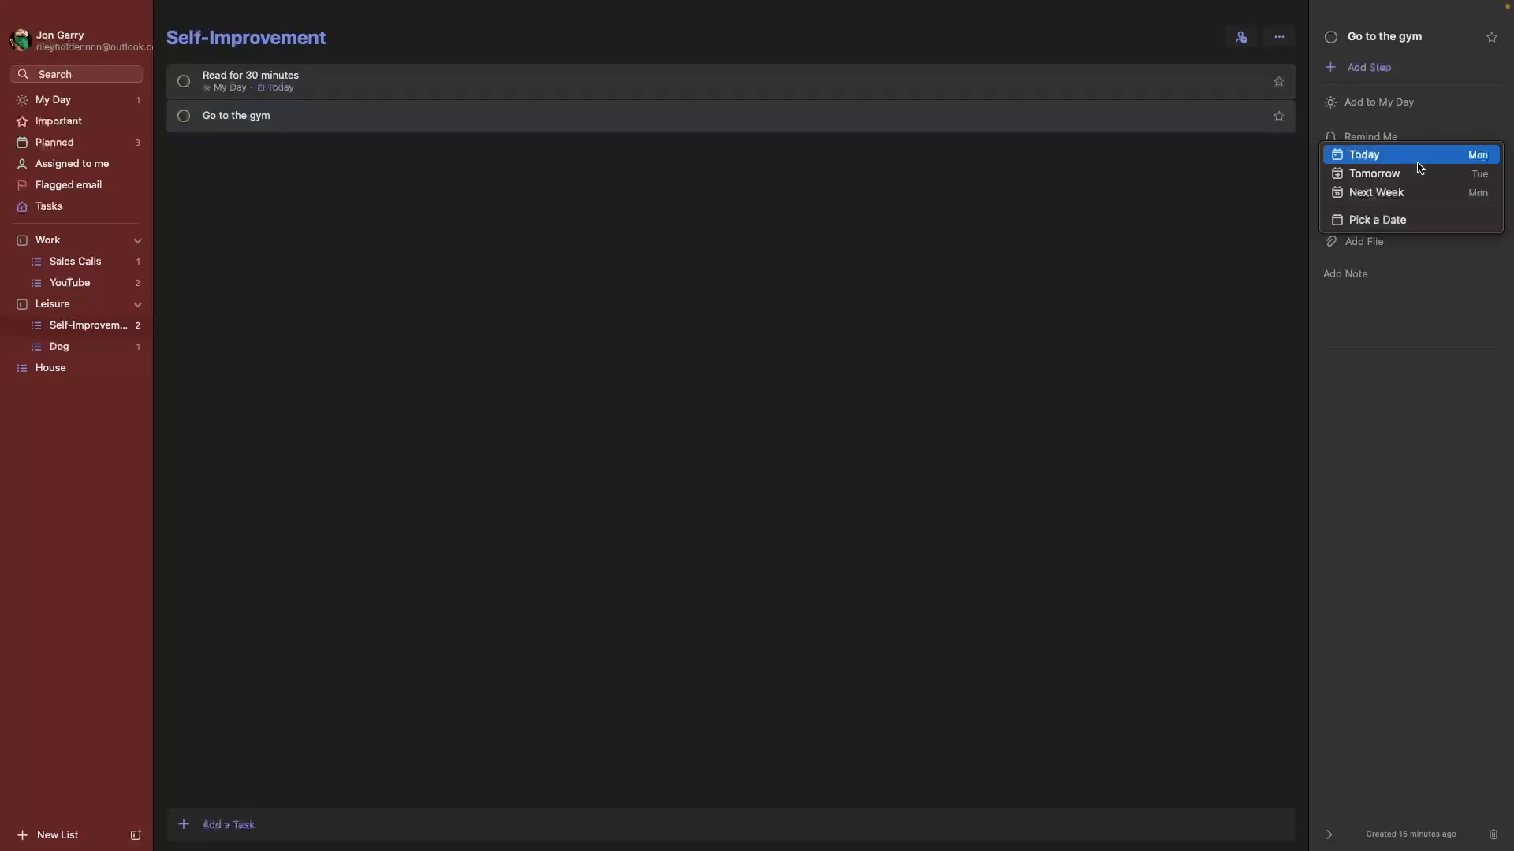
pyautogui.click(1378, 156)
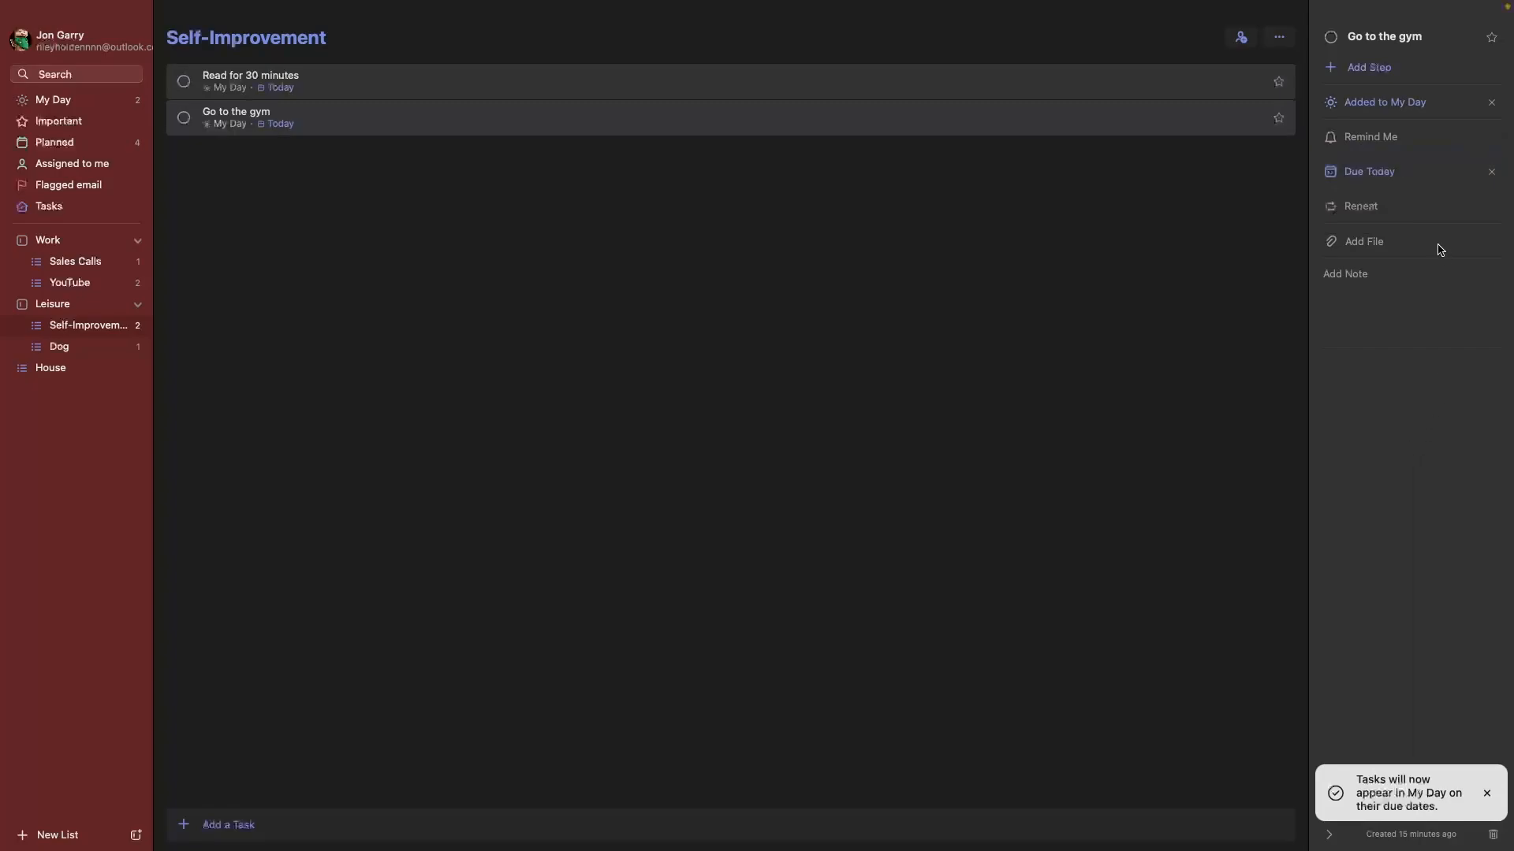
pyautogui.click(1377, 208)
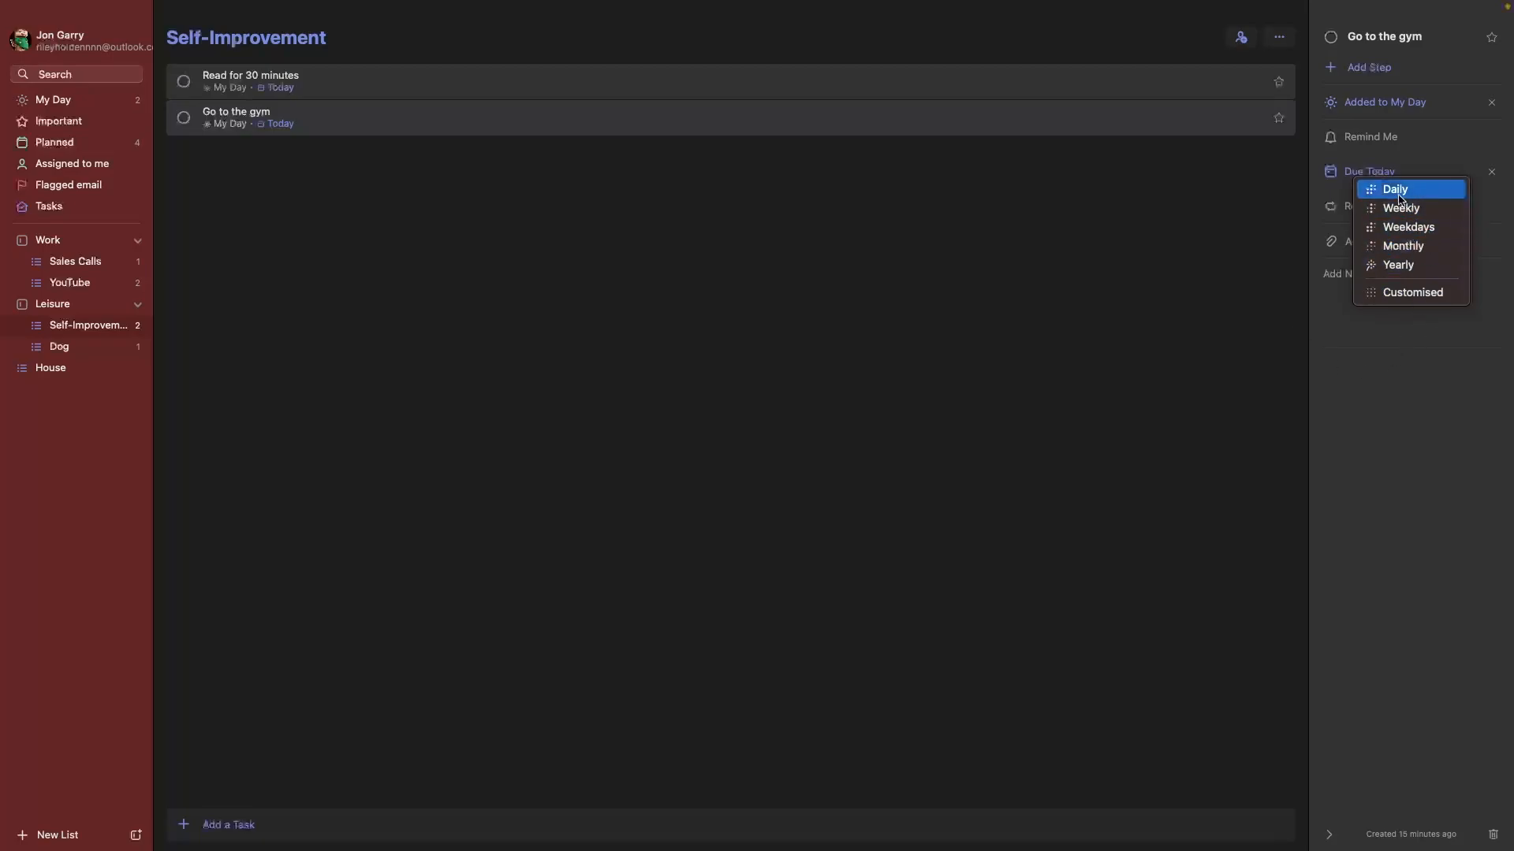
pyautogui.click(1400, 192)
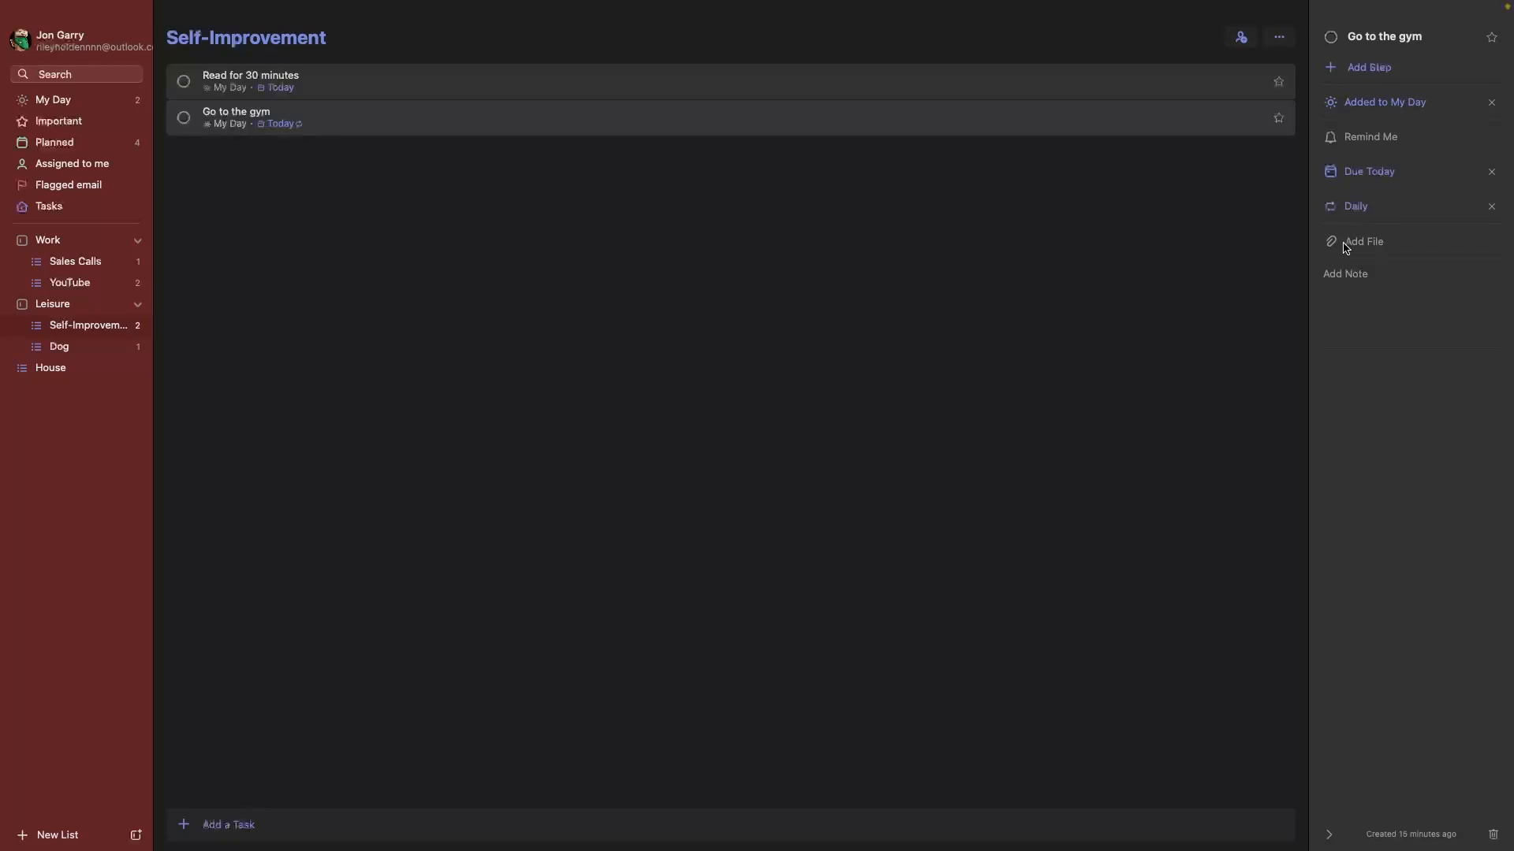
pyautogui.click(380, 274)
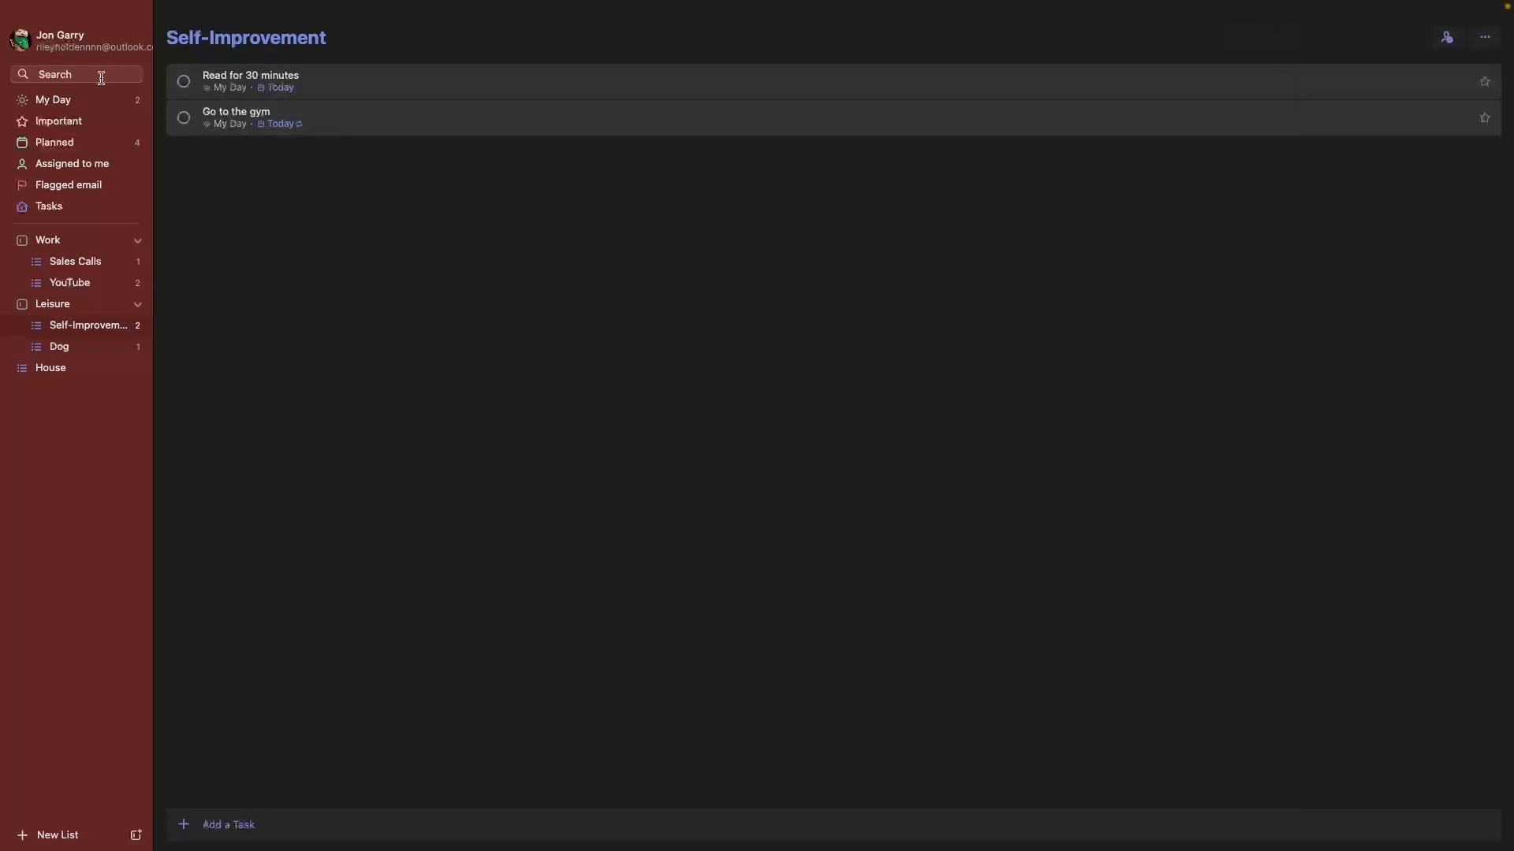
pyautogui.click(71, 102)
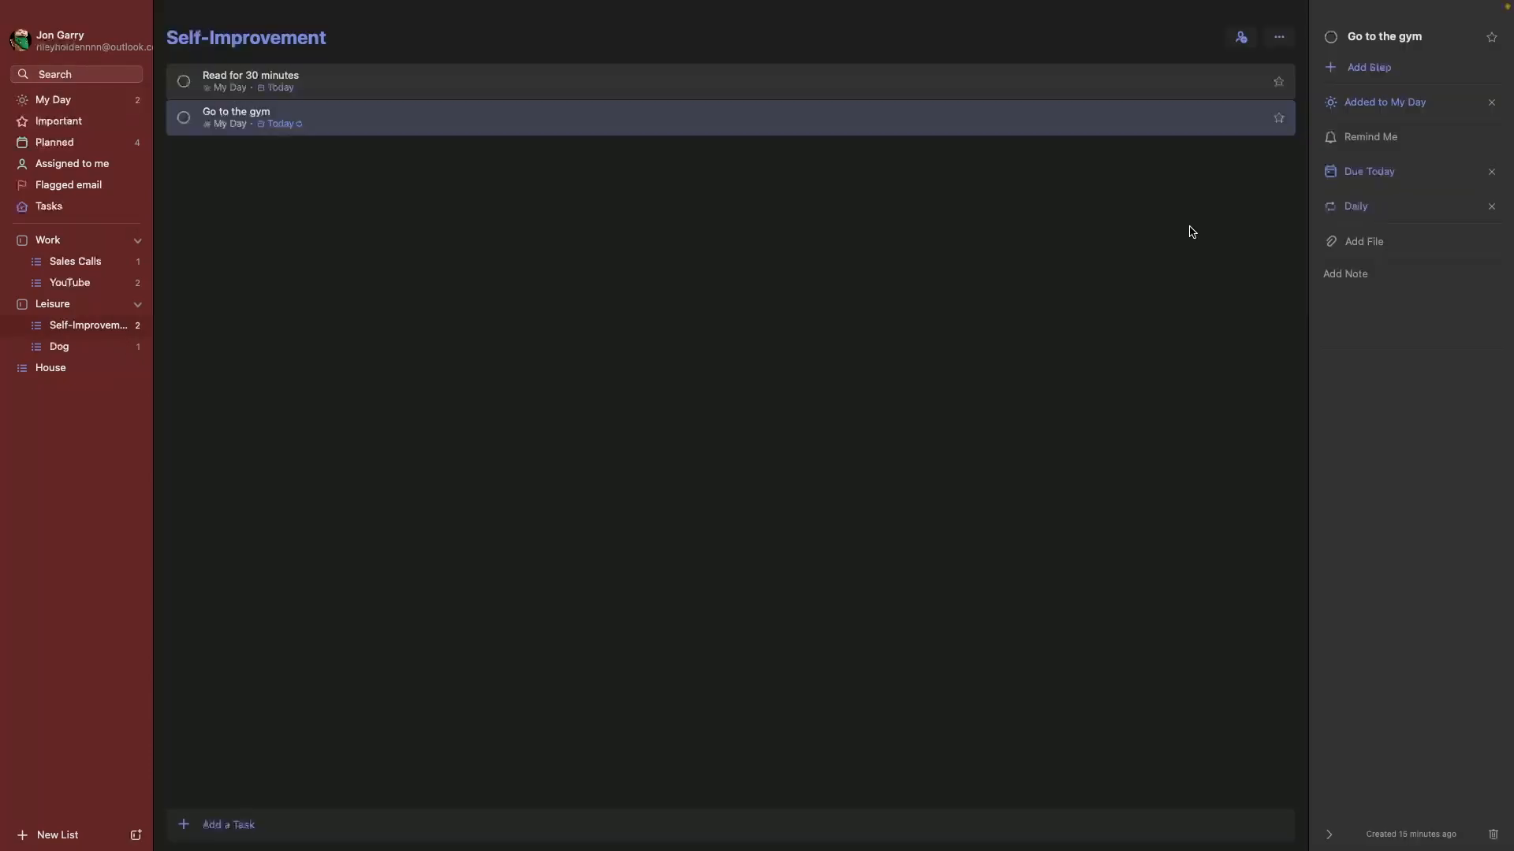
# Change the repeat of the "Go to the gym" task to Weekly.
pyautogui.click(1366, 222)
pyautogui.click(1391, 210)
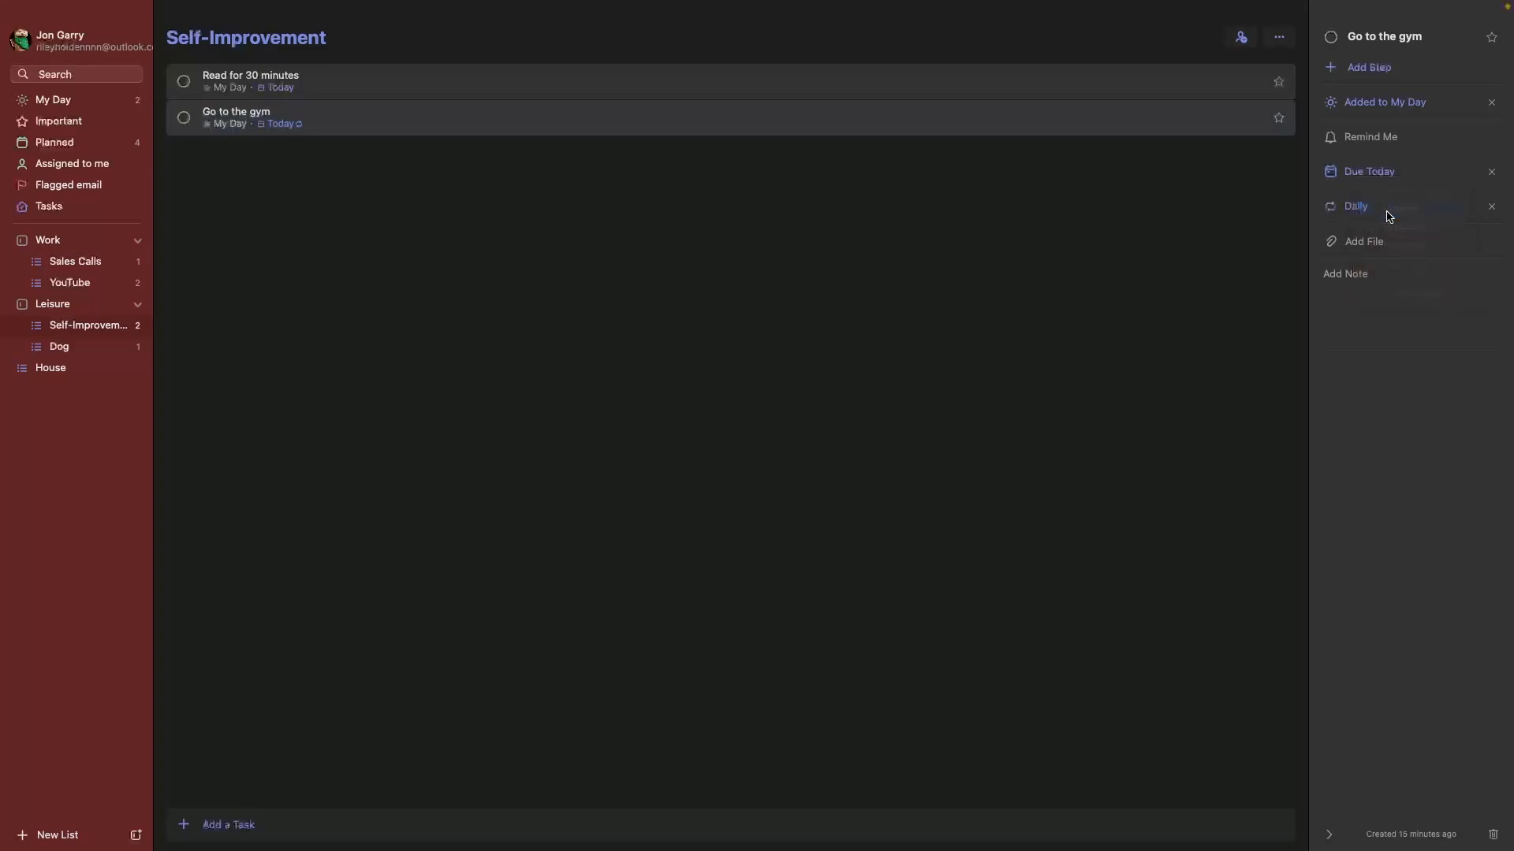
pyautogui.click(1372, 214)
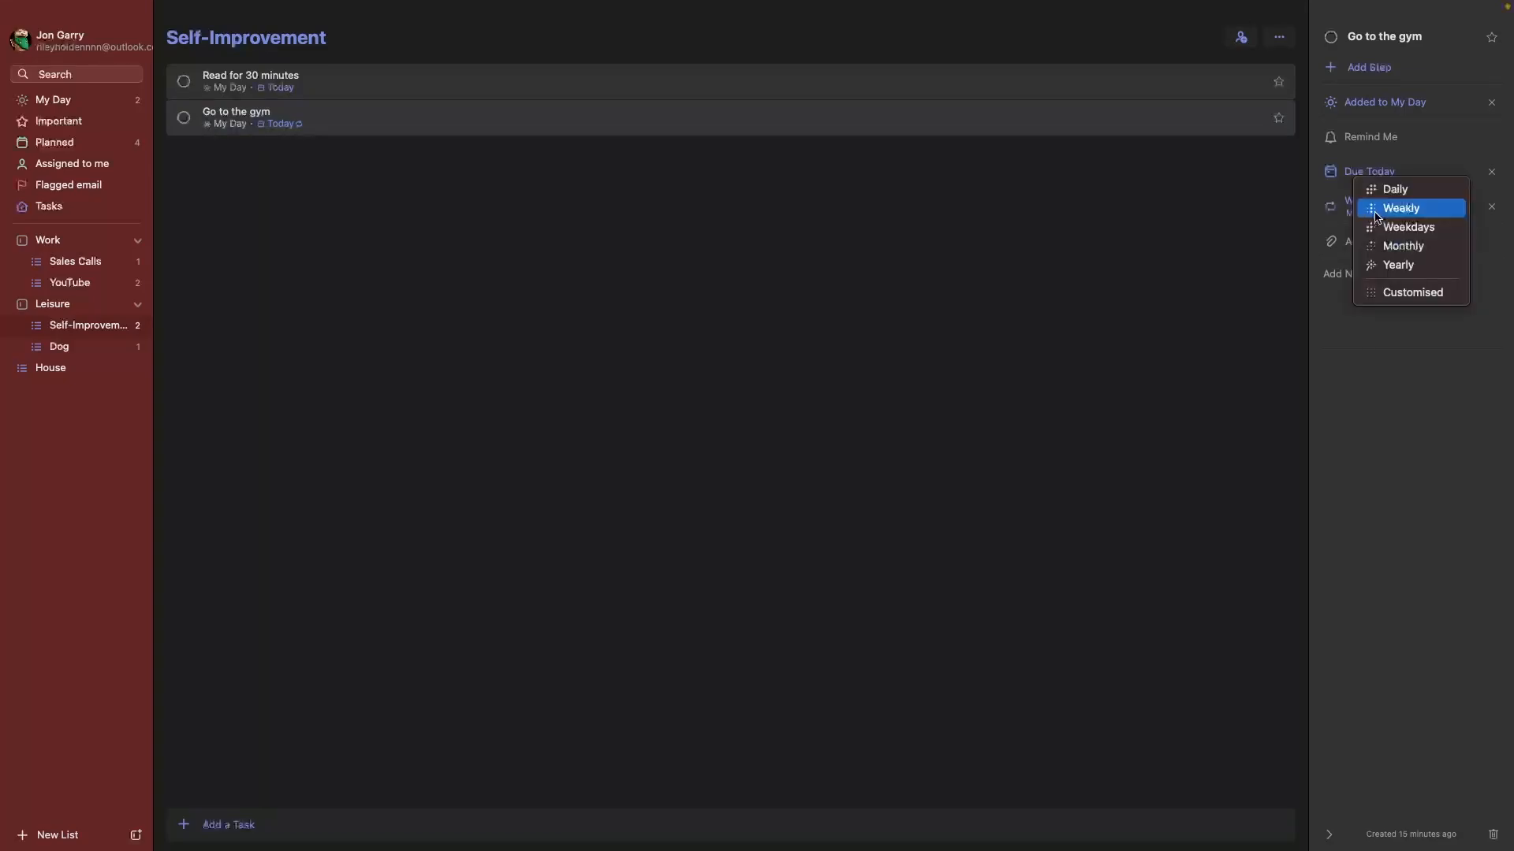
pyautogui.click(1374, 217)
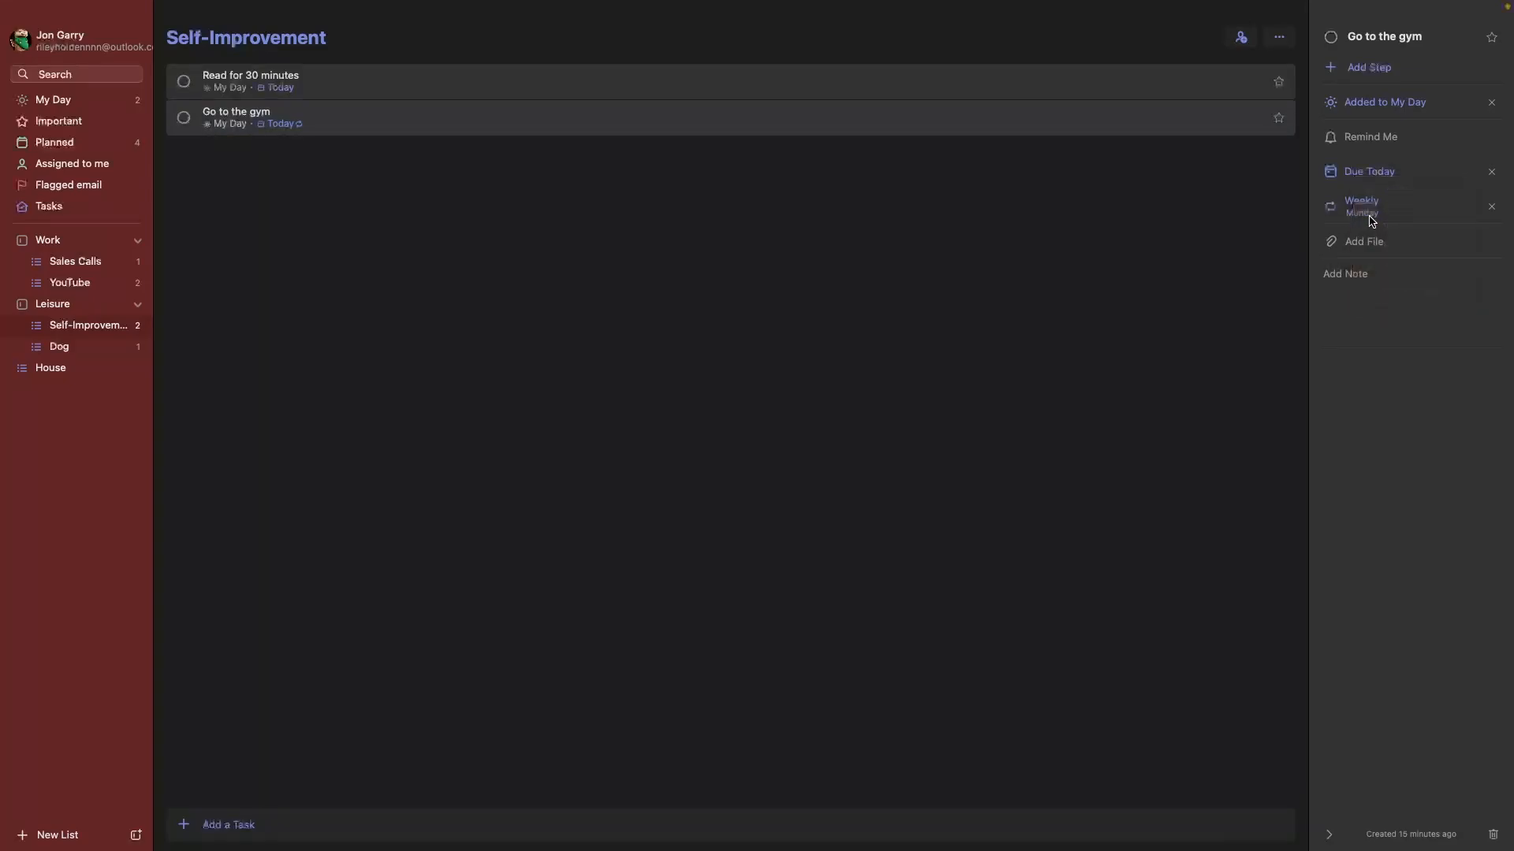
pyautogui.click(1372, 218)
pyautogui.click(1371, 179)
# Customise the "Go to the gym" repeat to every 1 week on Thursday only and close the task details.
pyautogui.click(1380, 203)
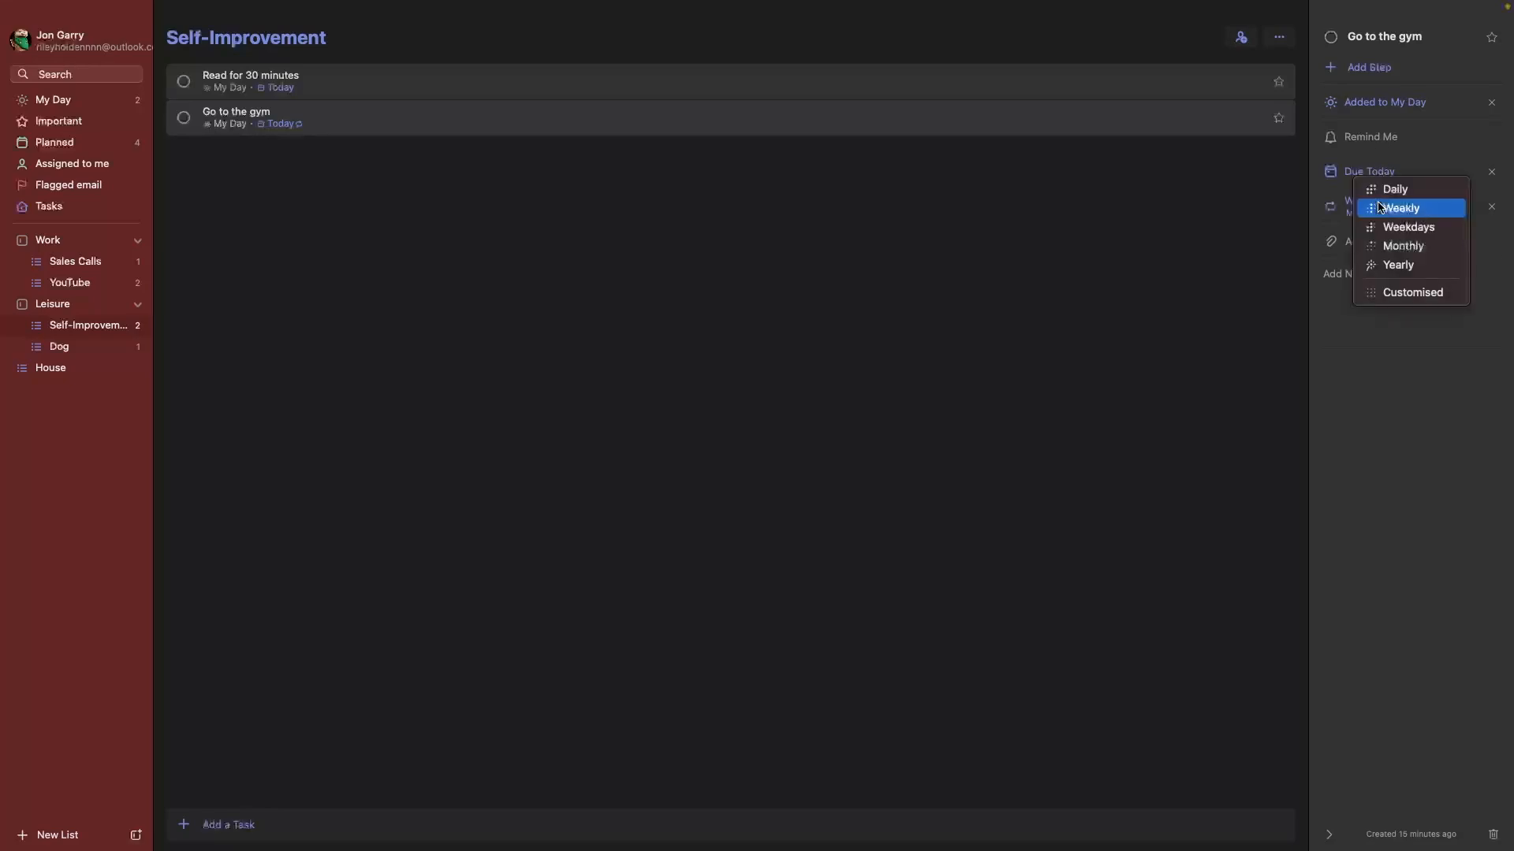
pyautogui.click(1413, 292)
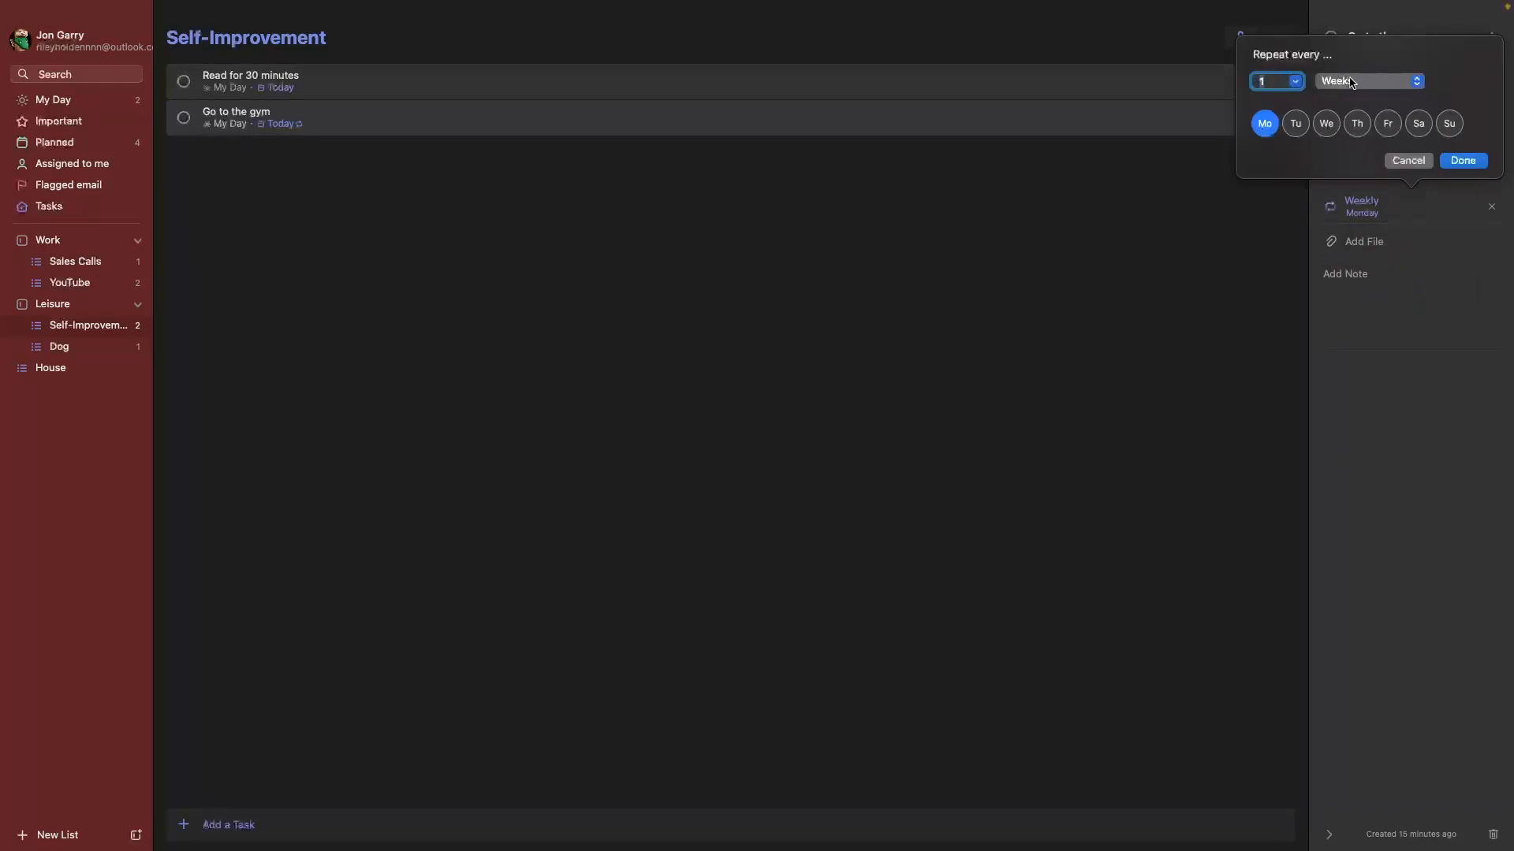
pyautogui.click(1360, 123)
pyautogui.click(1264, 124)
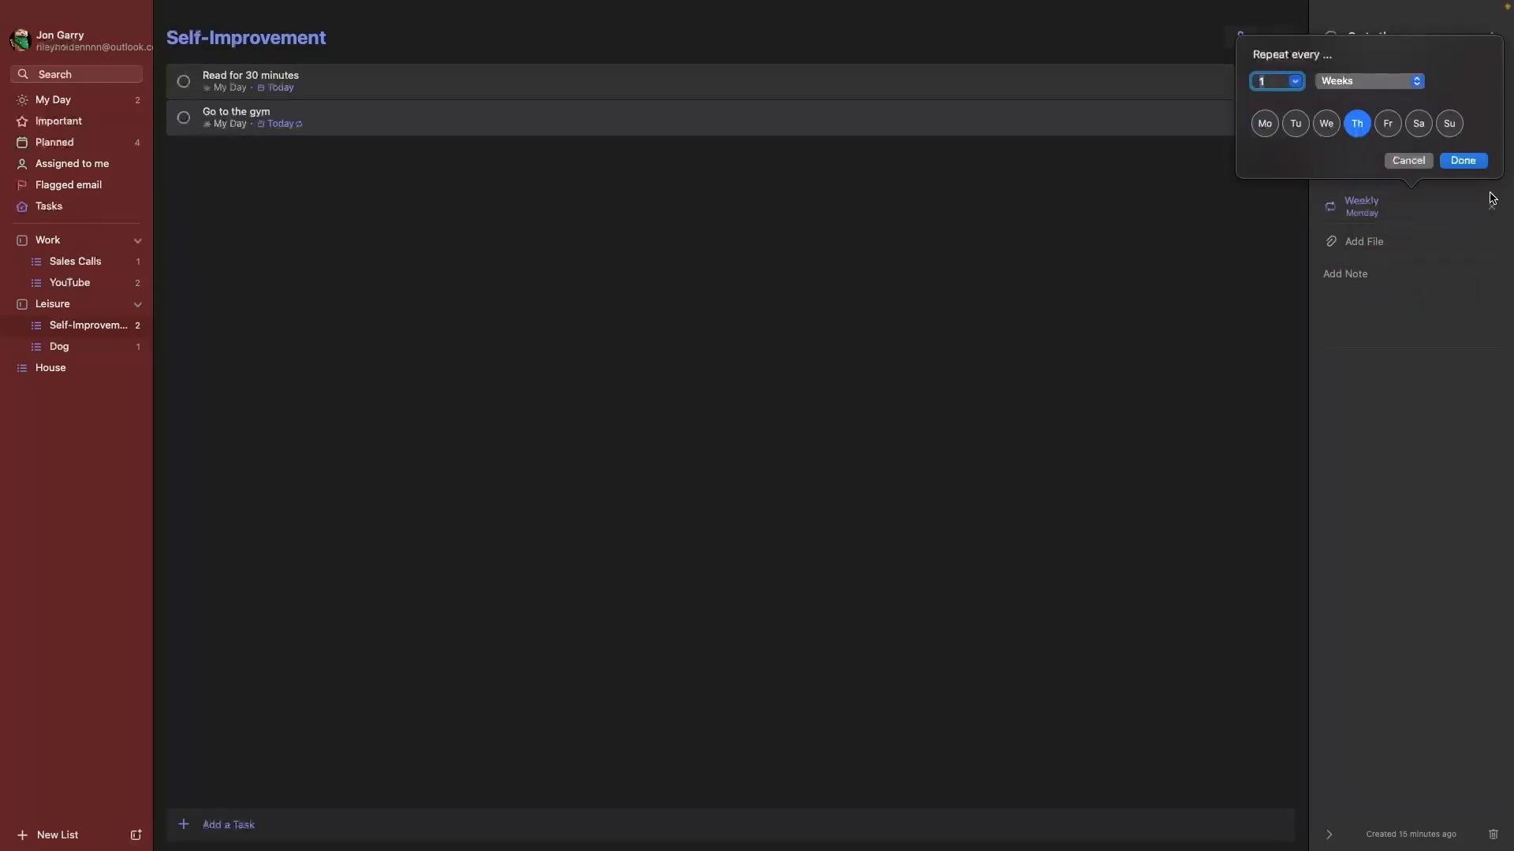
pyautogui.click(1467, 161)
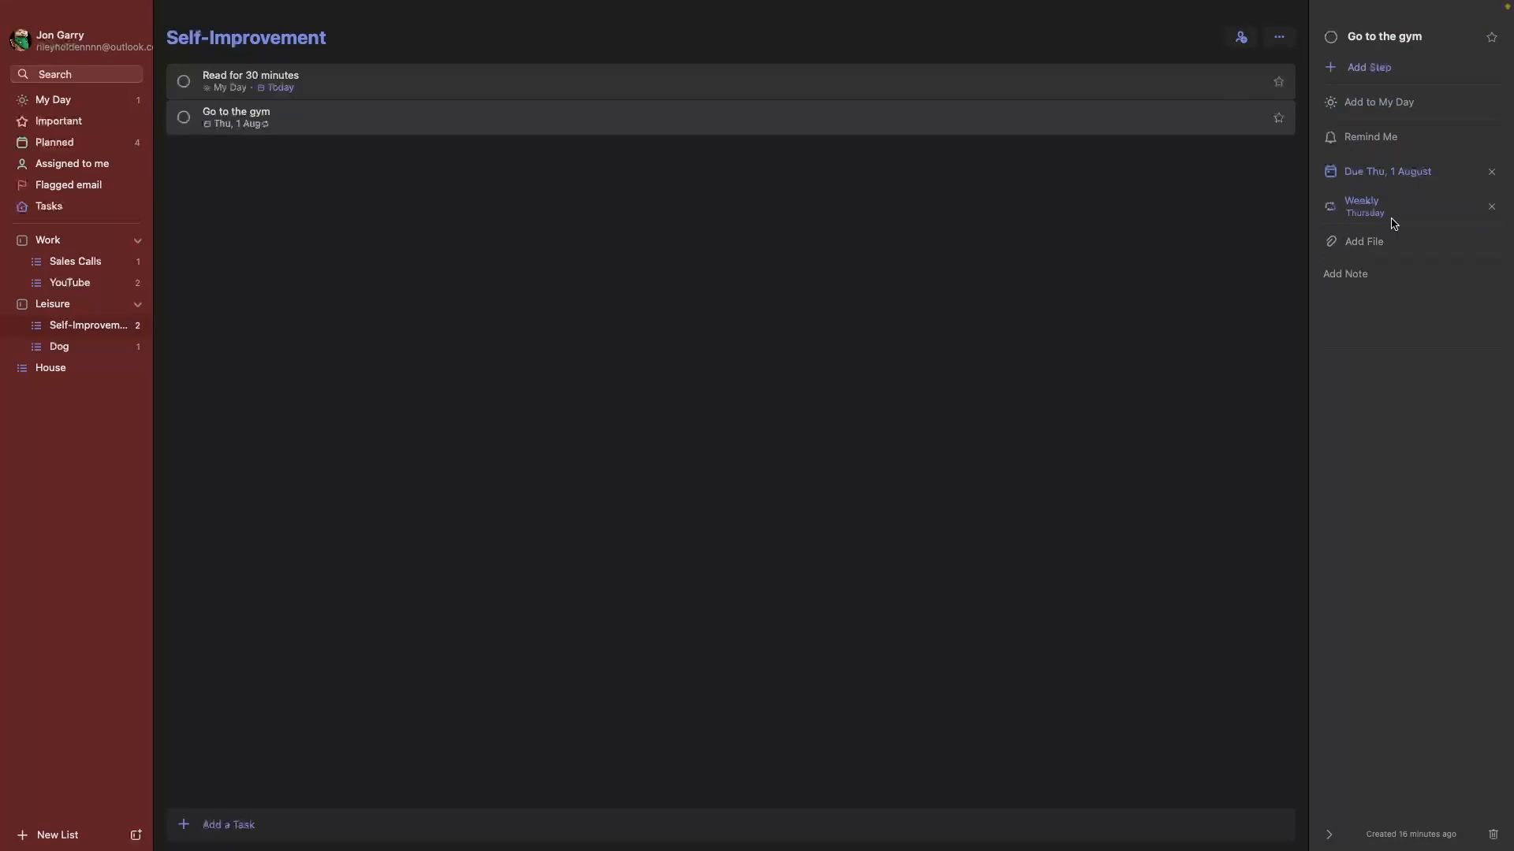
pyautogui.click(1033, 286)
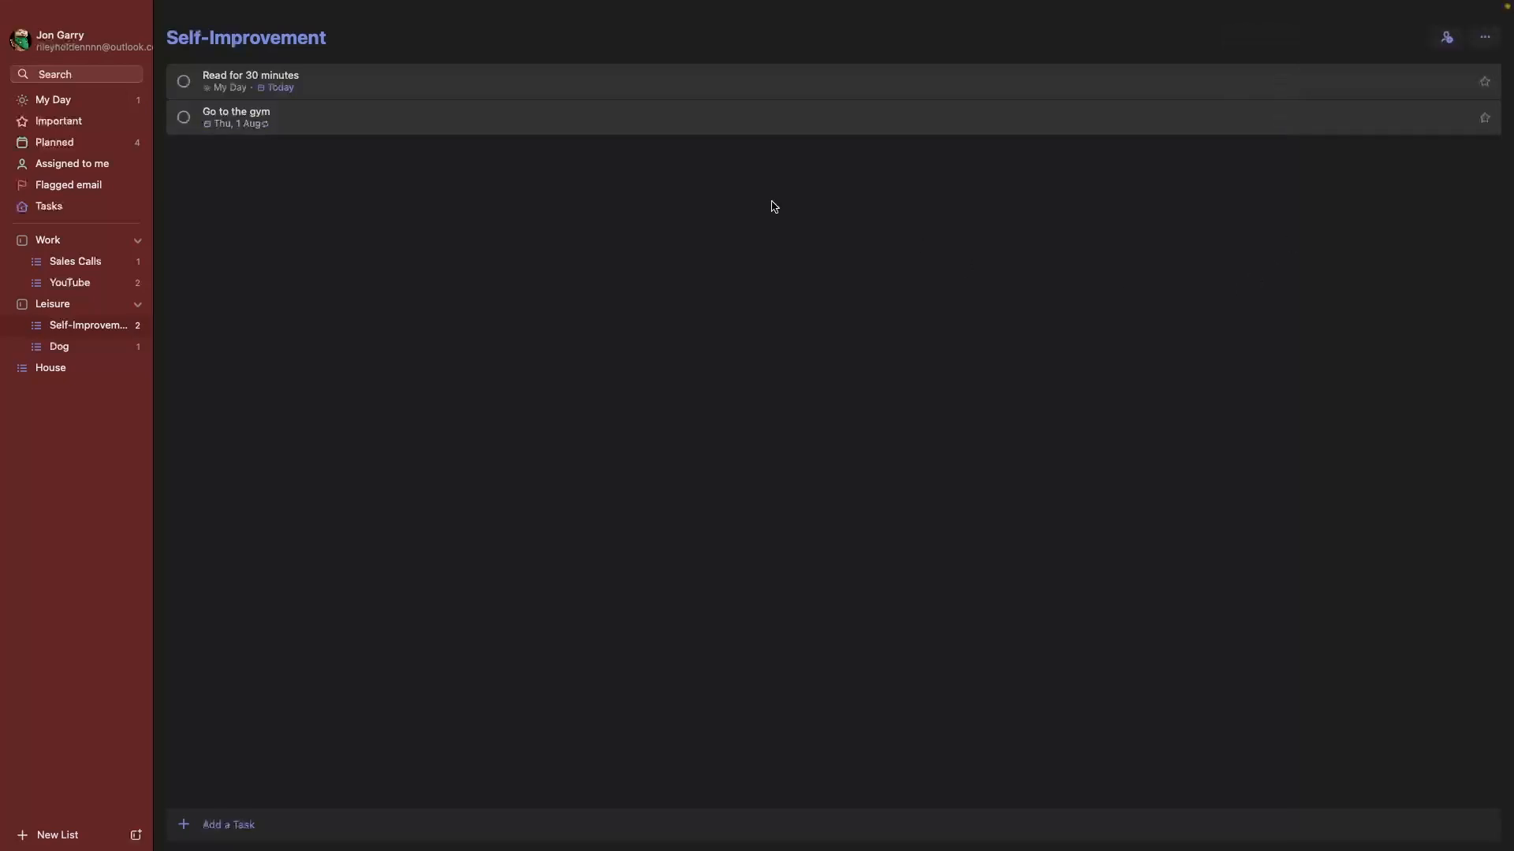
# Check My Day and open the details of "Record Microsoft to do video" in the YouTube list.
pyautogui.click(73, 98)
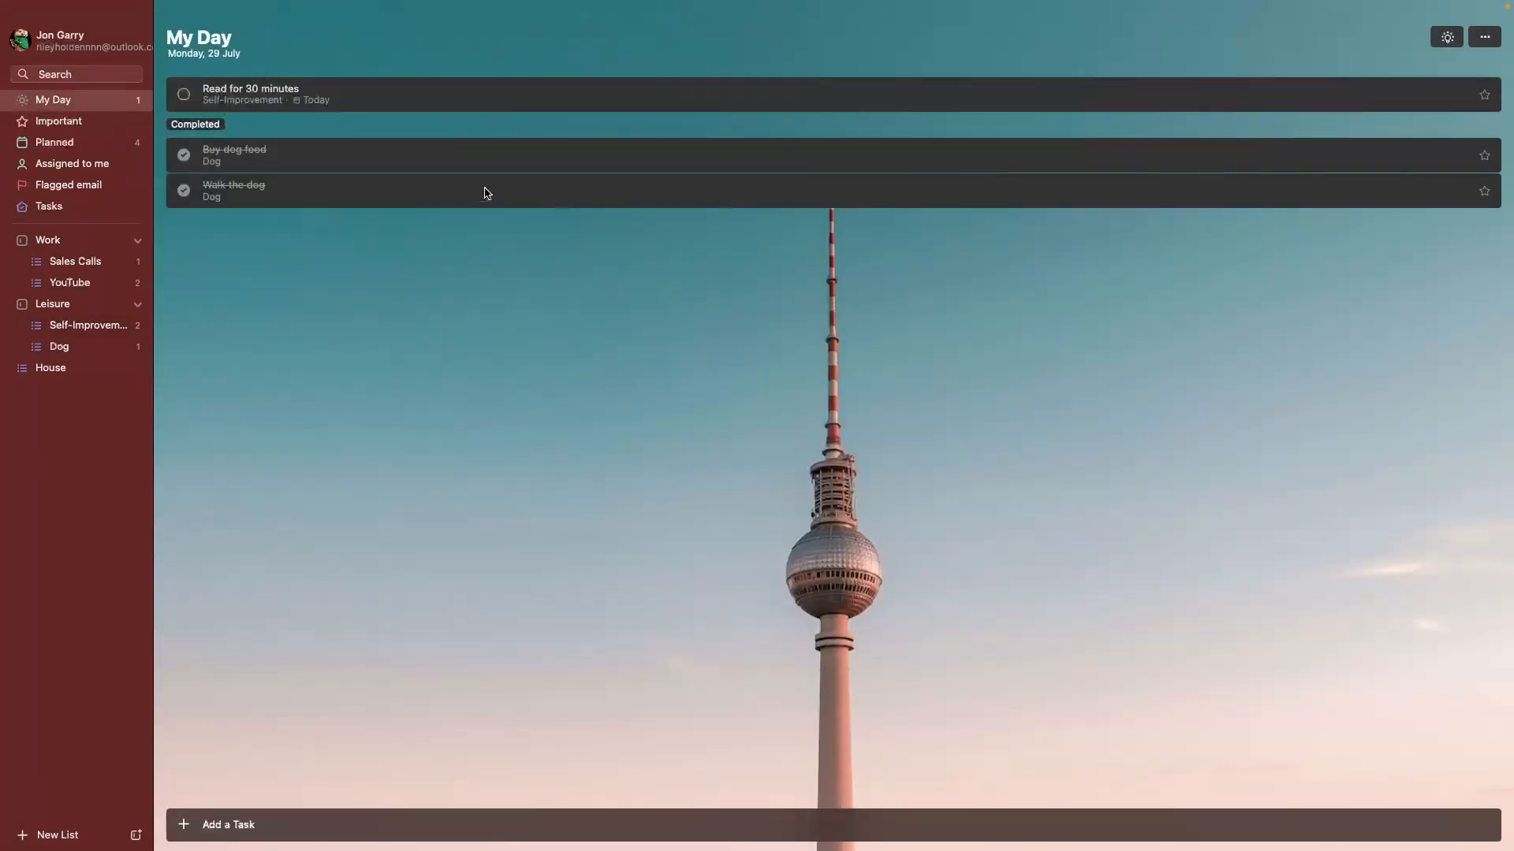
pyautogui.click(426, 118)
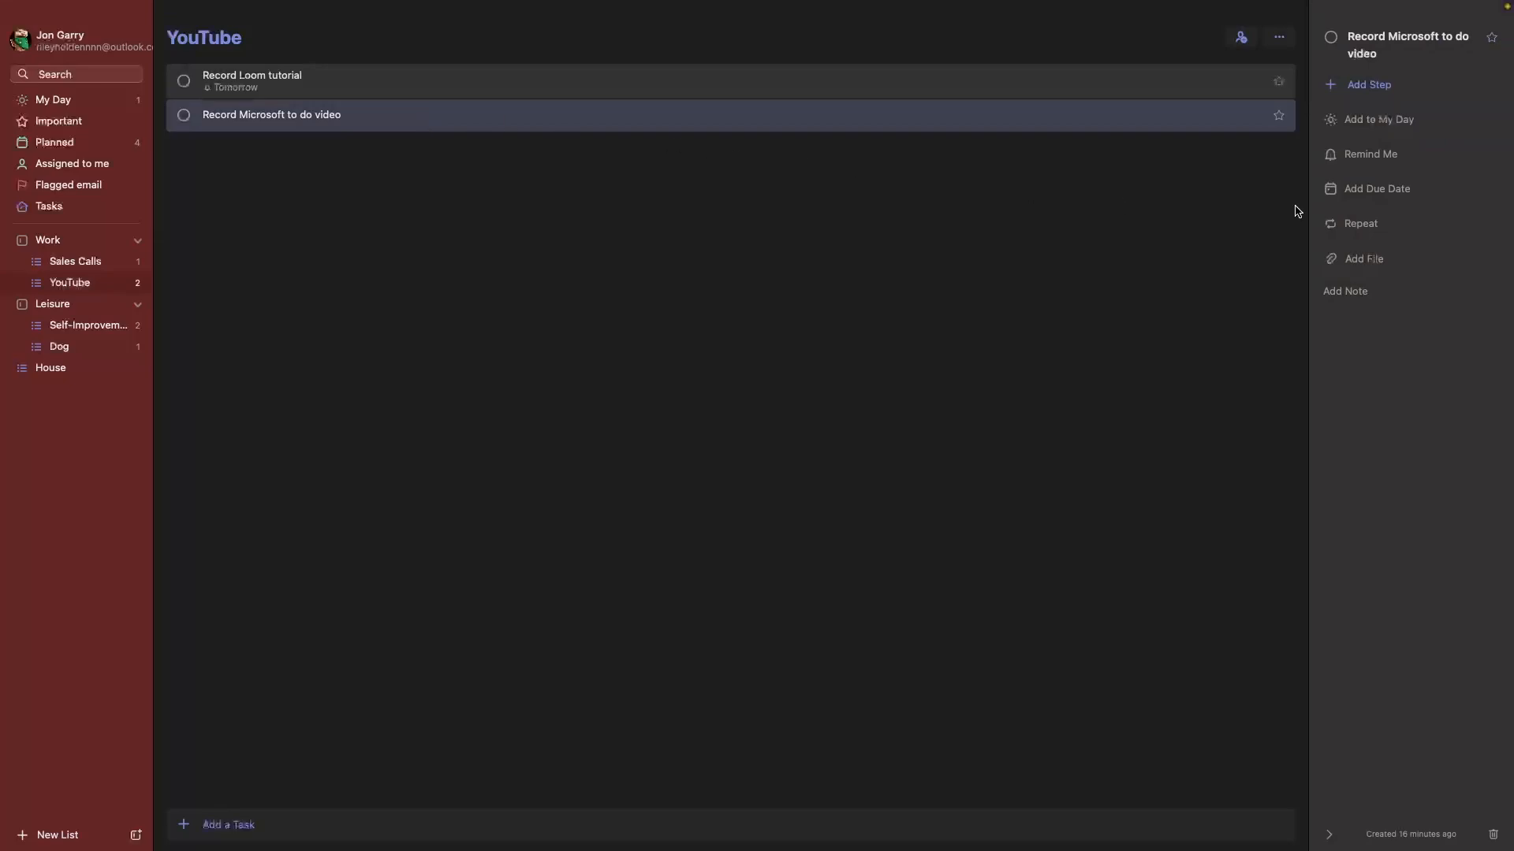
pyautogui.click(1364, 260)
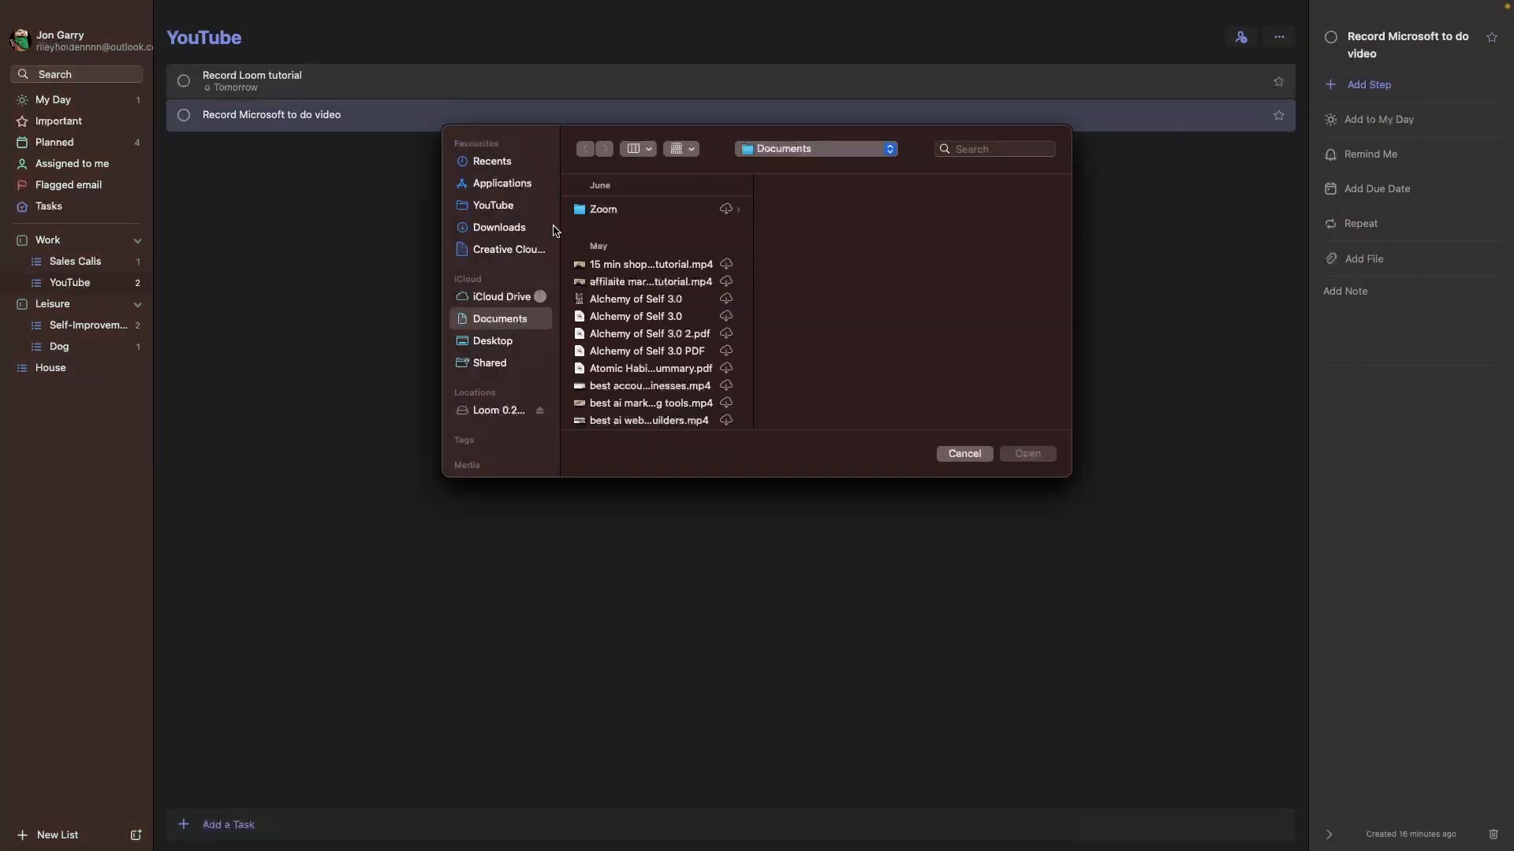
pyautogui.click(505, 227)
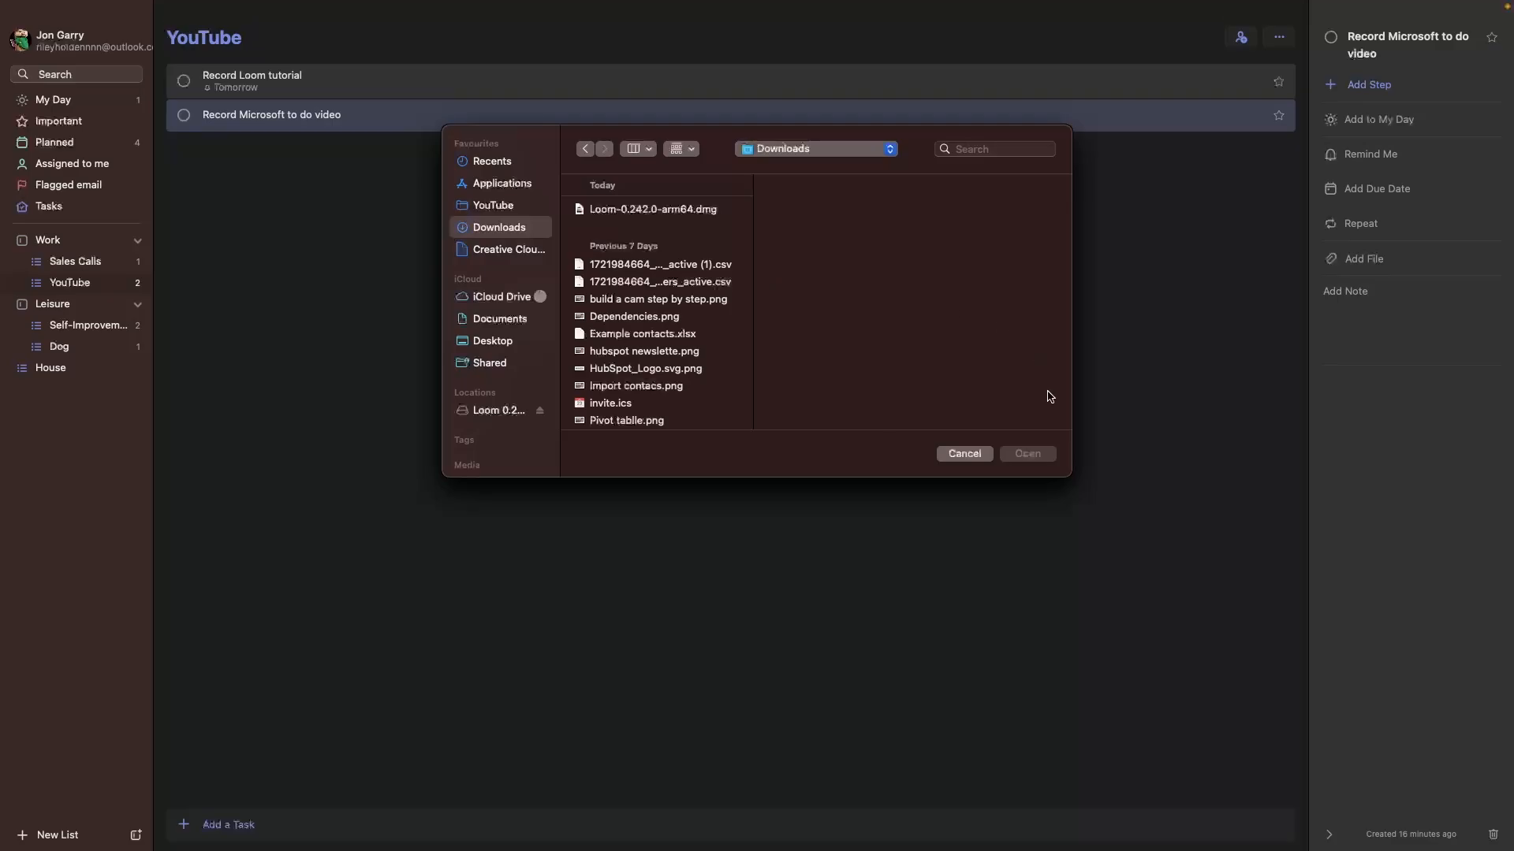
pyautogui.click(965, 455)
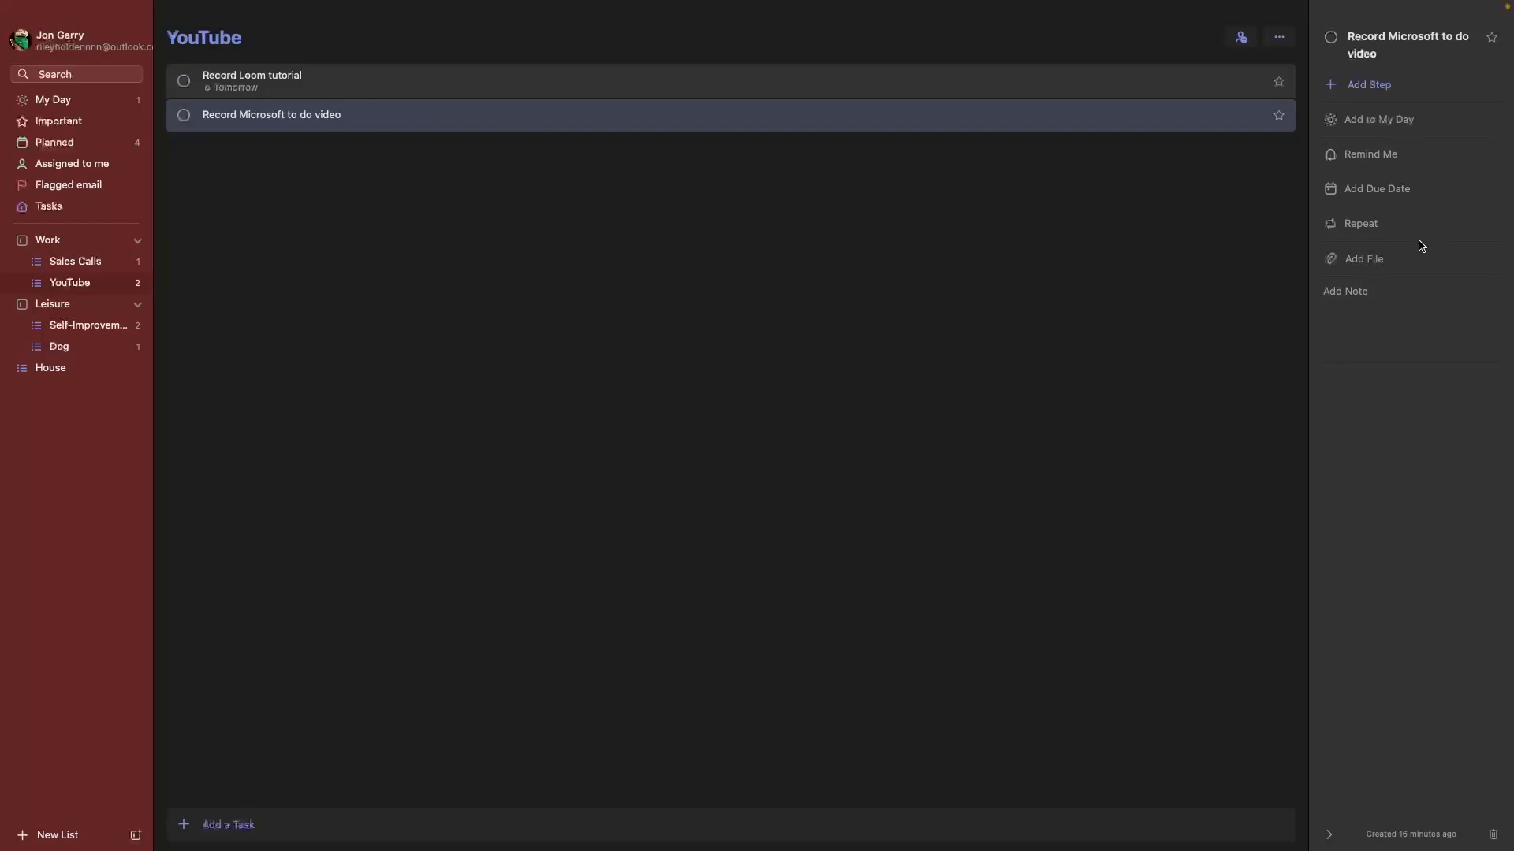
# Attach the image "build a cam step by step.png" from the Downloads folder to the "Record Microsoft to do video" task.
pyautogui.click(1382, 257)
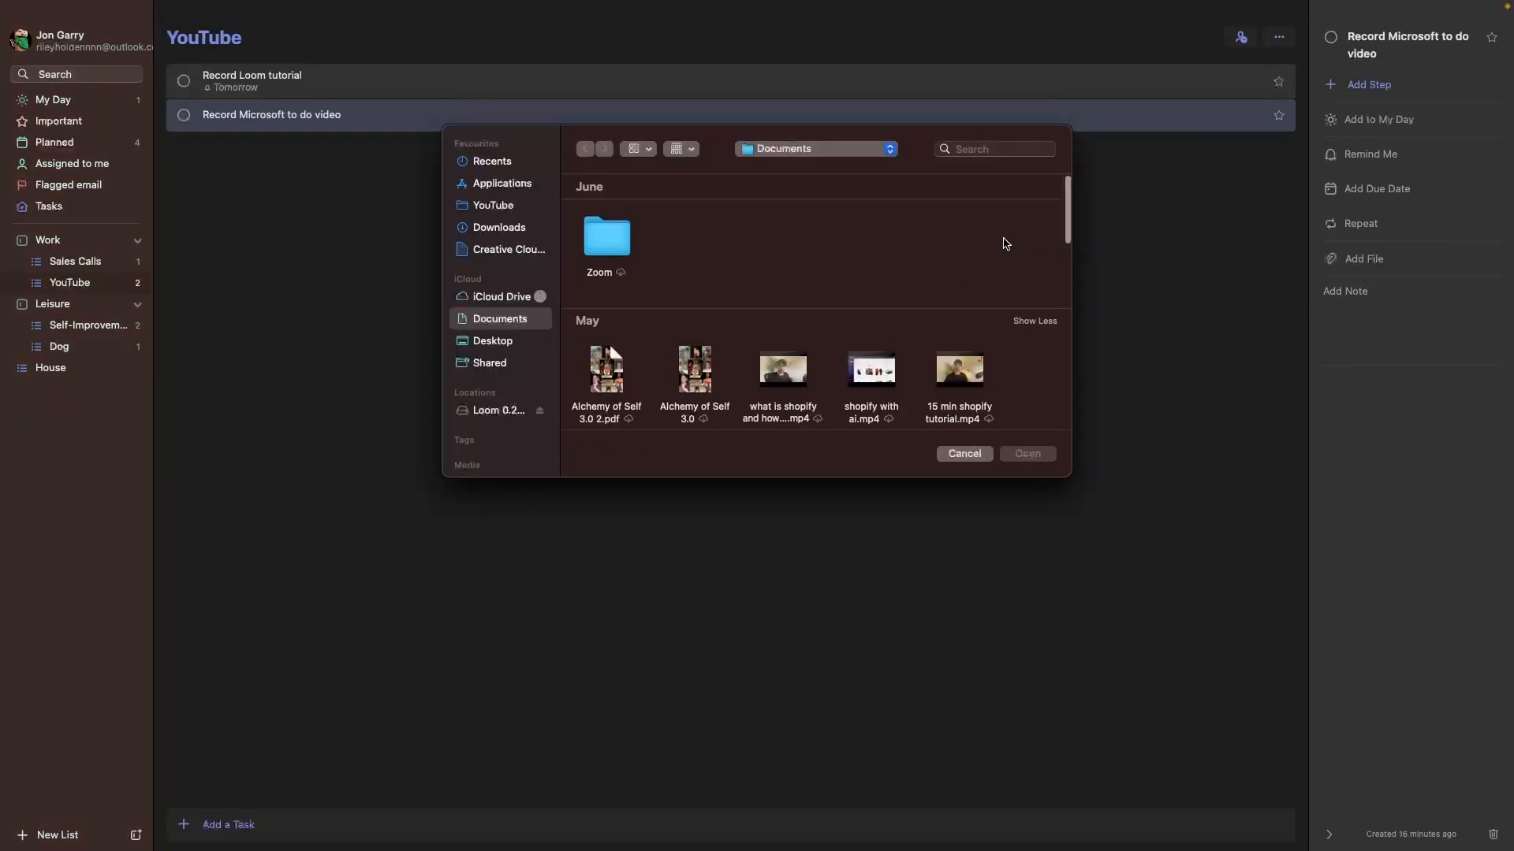
pyautogui.click(499, 227)
pyautogui.scroll(-3, 796, 260)
pyautogui.click(797, 260)
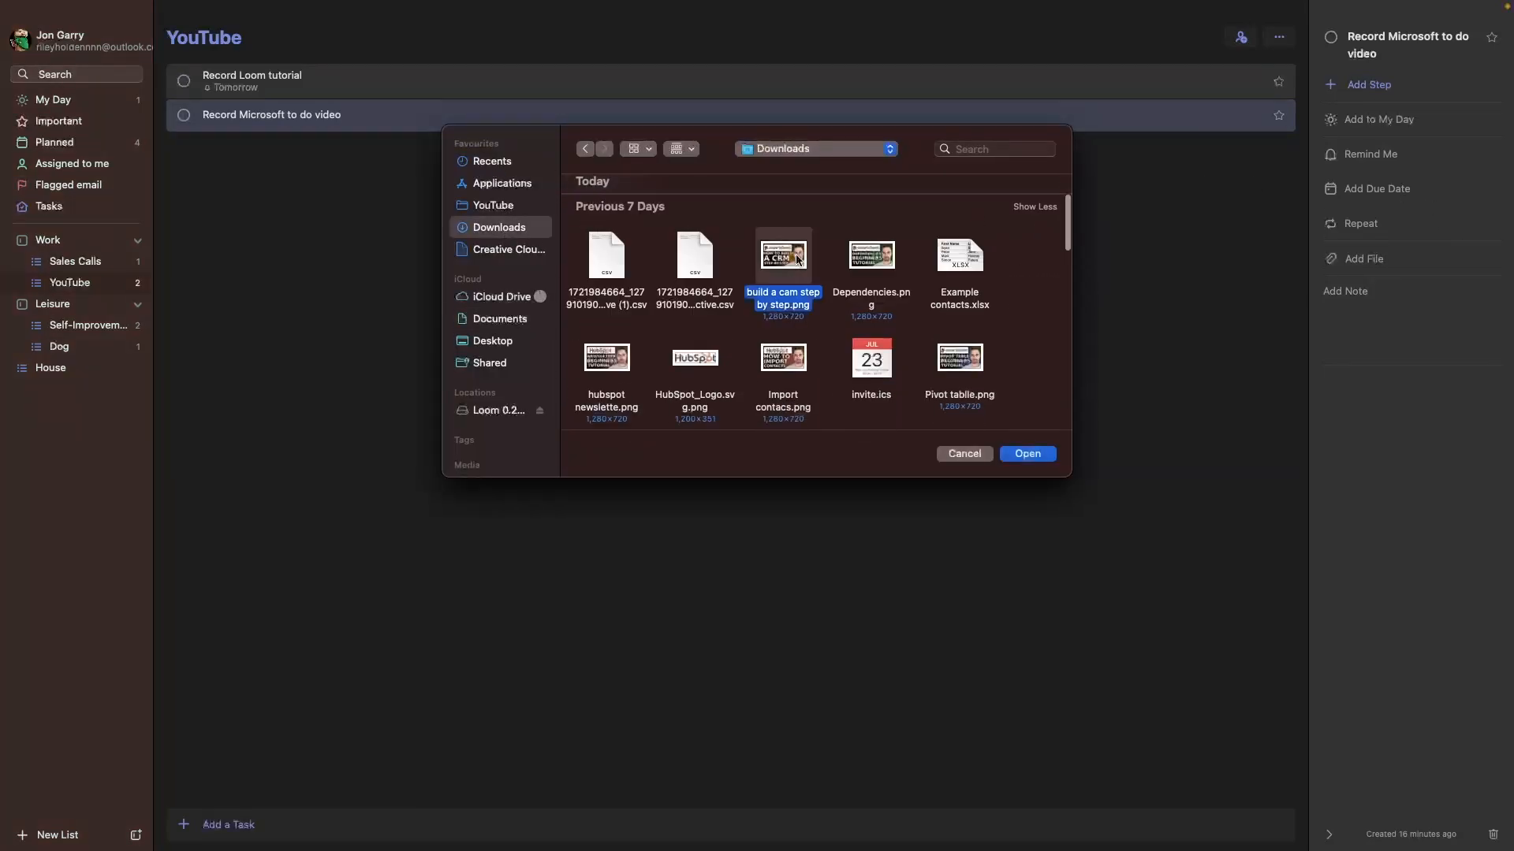
pyautogui.doubleClick(798, 260)
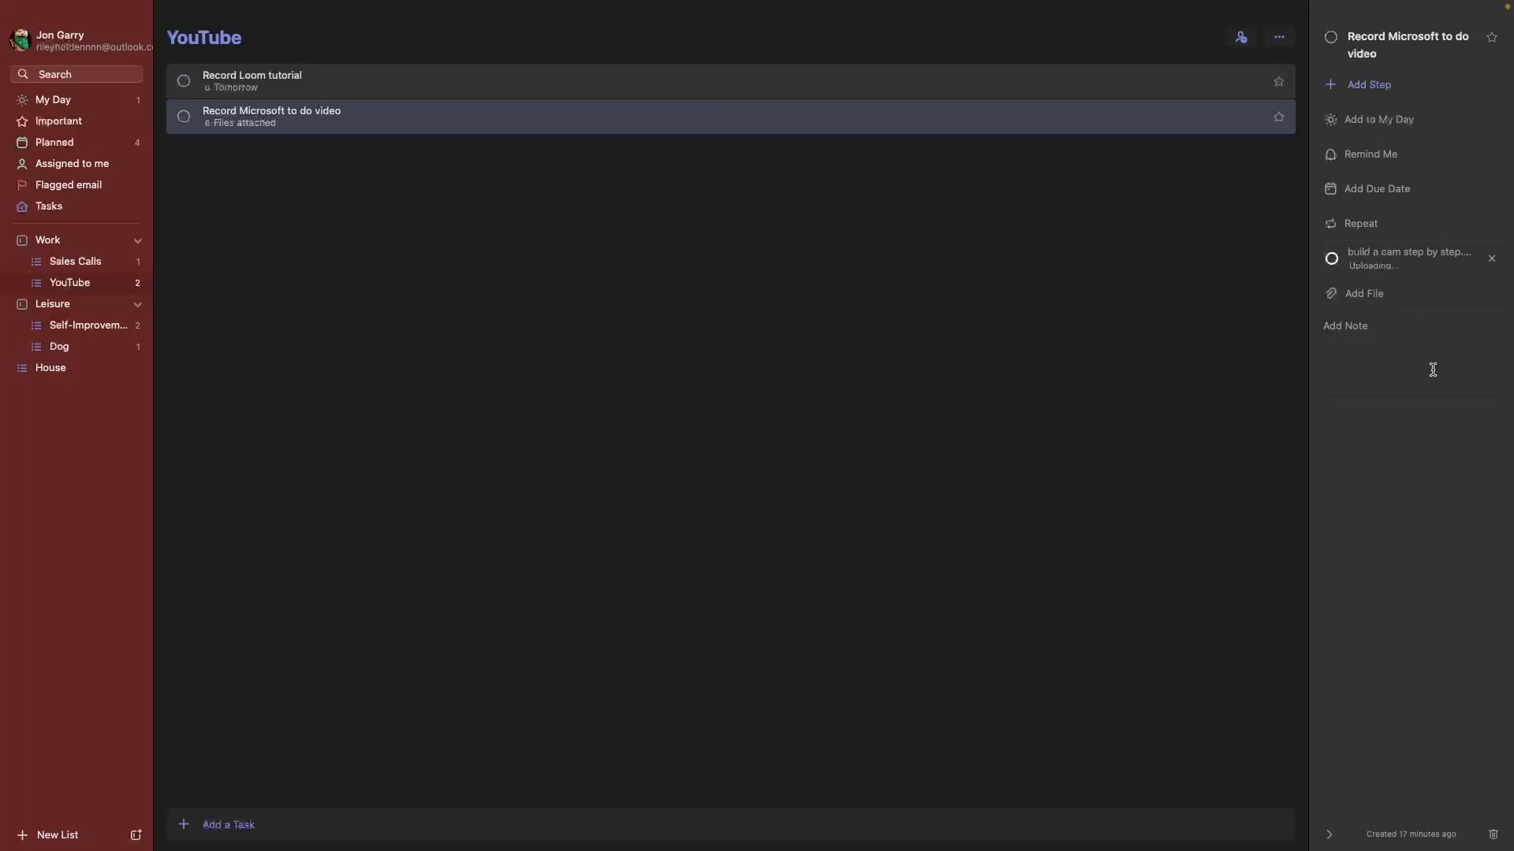
# Preview the attached image, close the preview and delete the file from the "Record Microsoft to do video" task.
pyautogui.click(1409, 256)
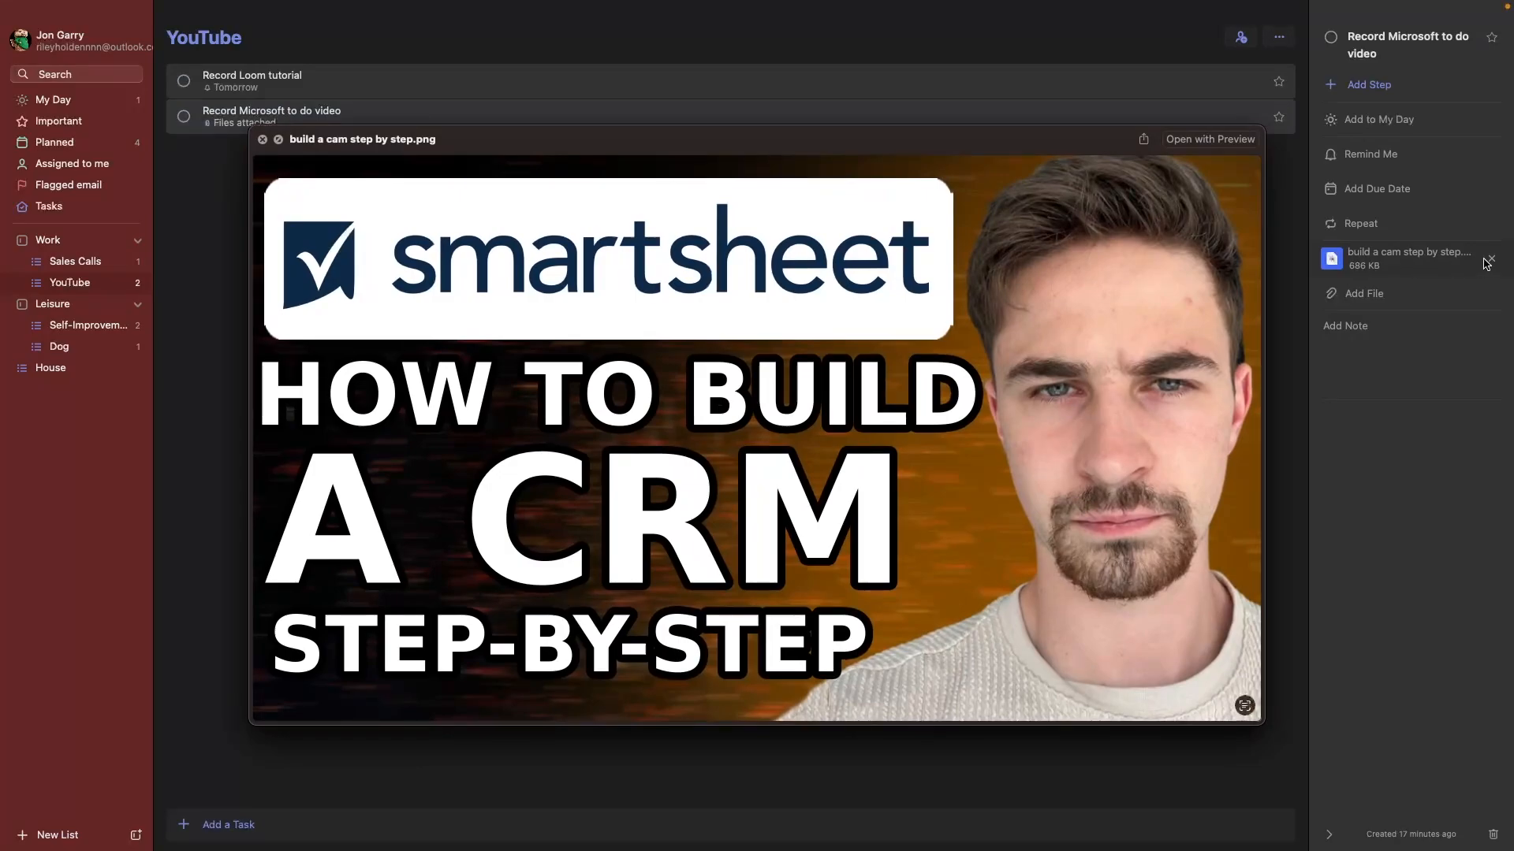
pyautogui.click(263, 140)
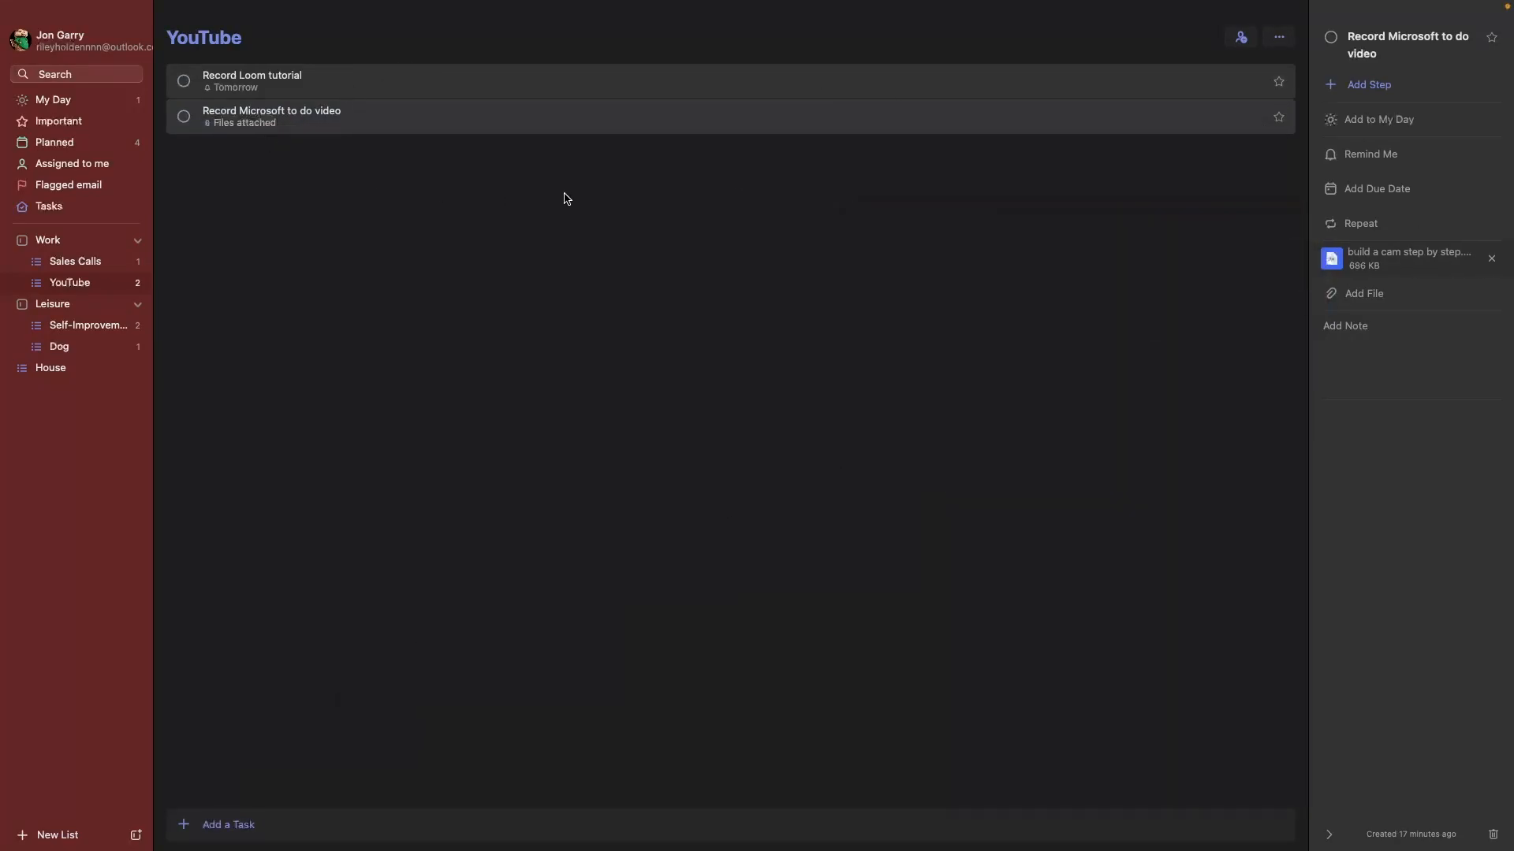
pyautogui.click(1492, 261)
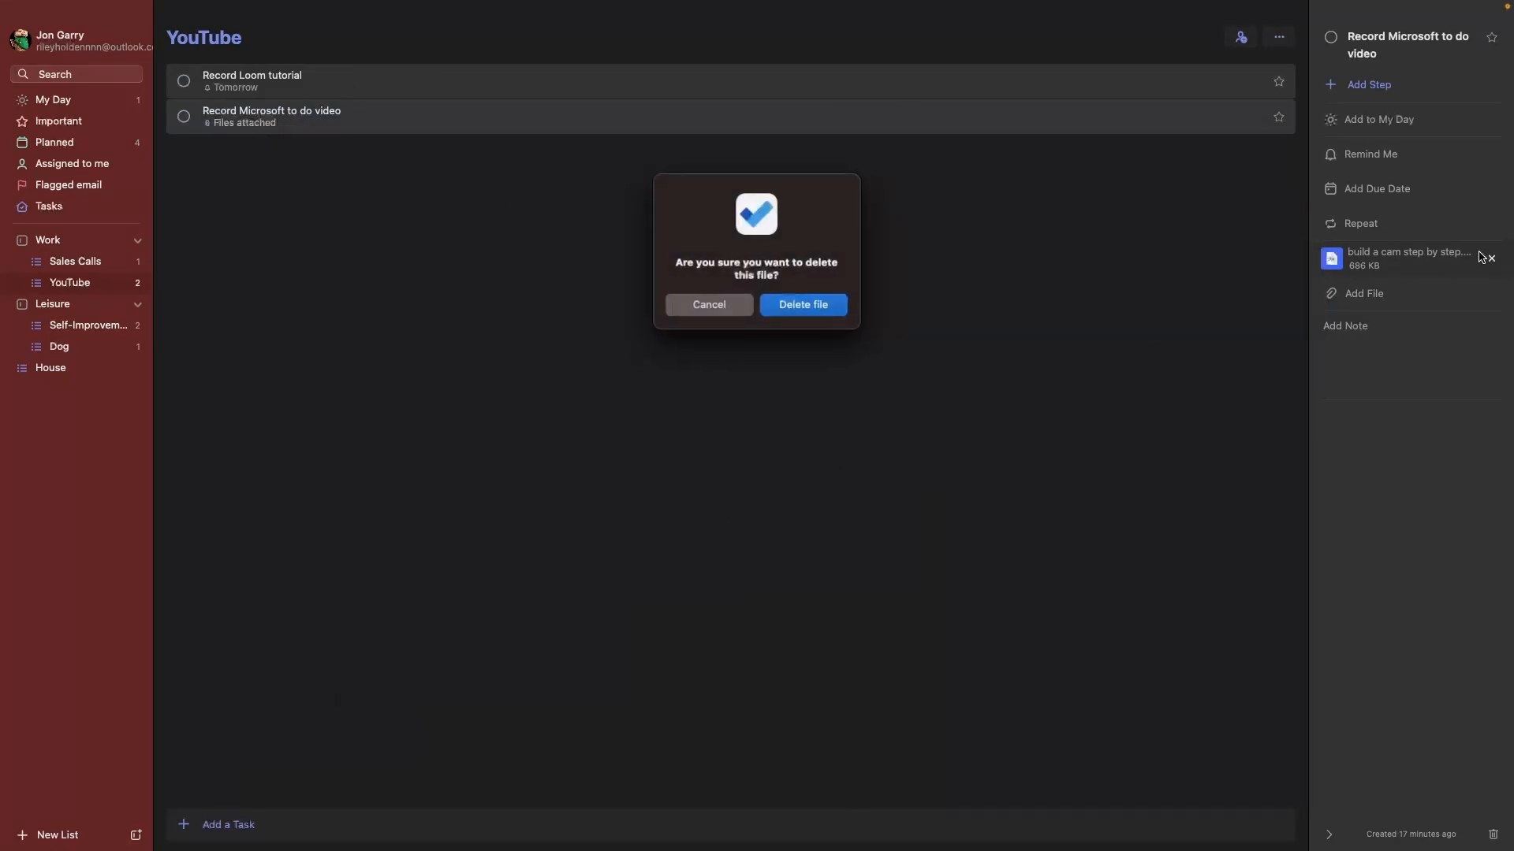
pyautogui.click(792, 306)
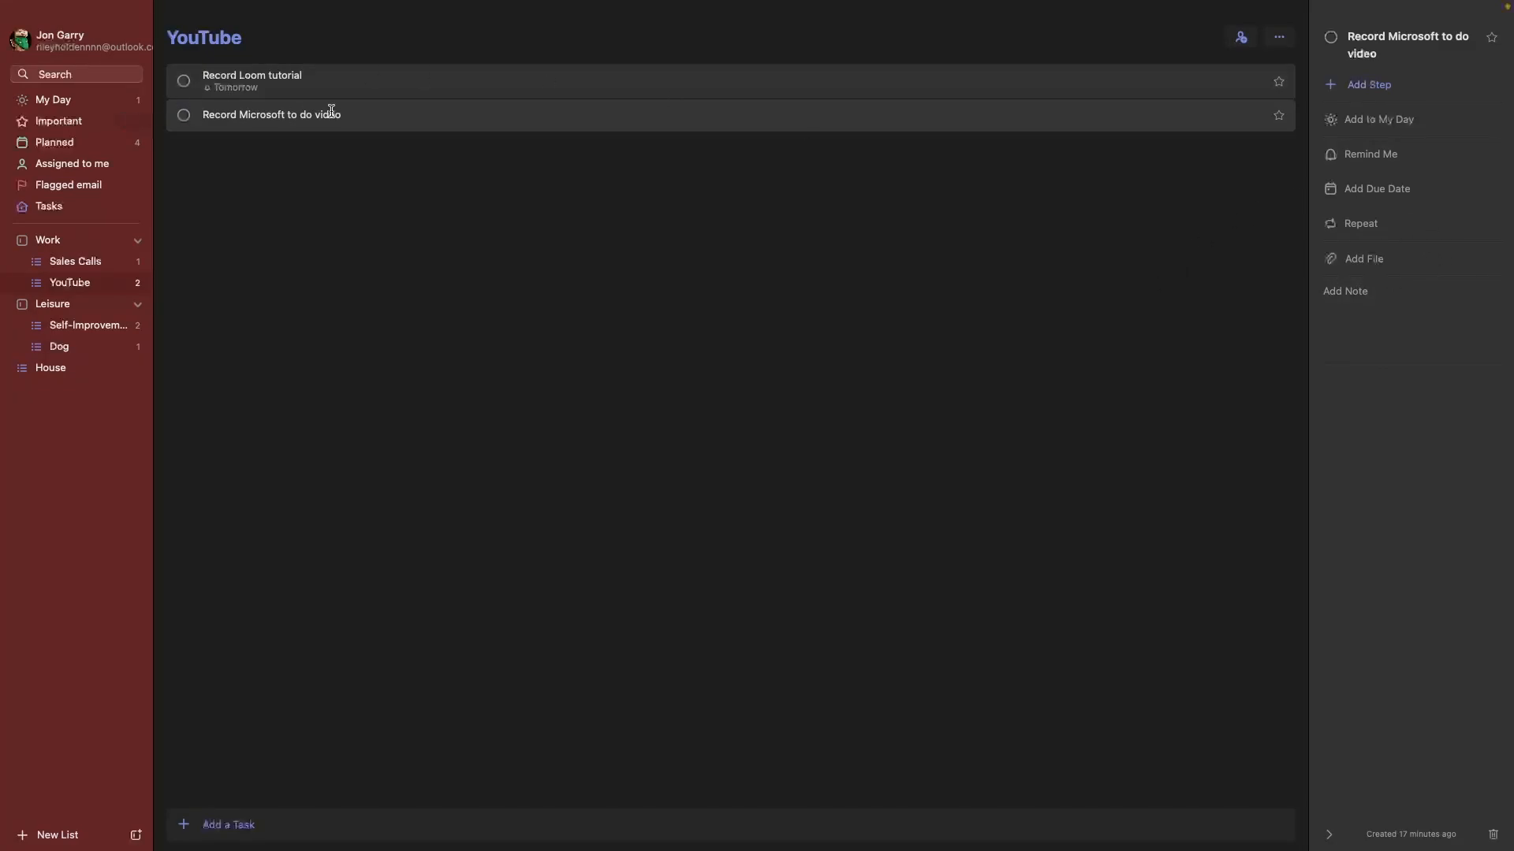
# Add the note "Make sure this is recorded!" to the "Record Microsoft to do video" task and close its details.
pyautogui.click(298, 114)
pyautogui.click(394, 121)
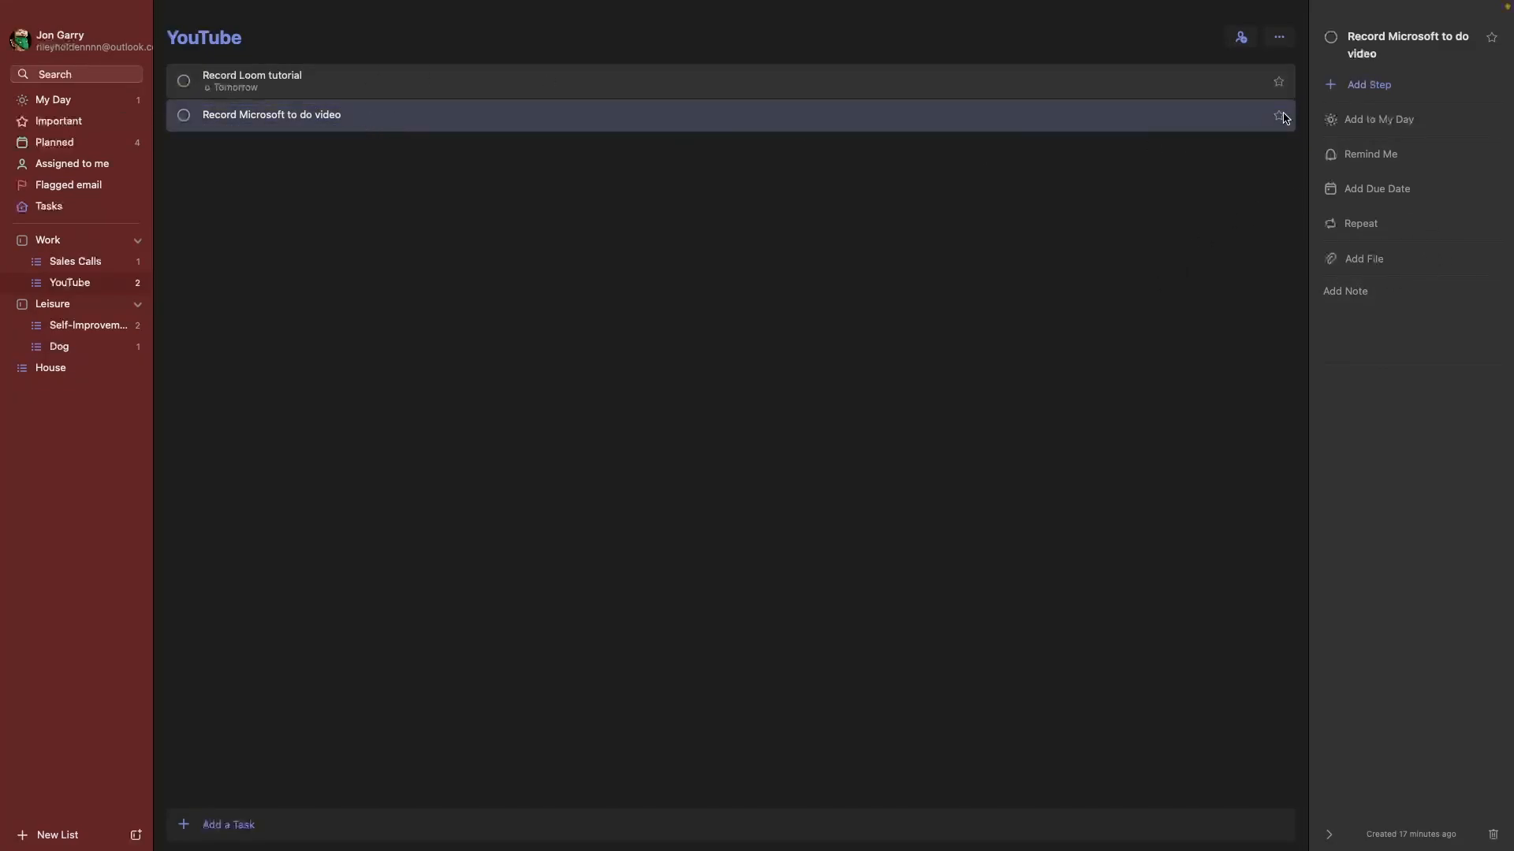
pyautogui.click(1361, 292)
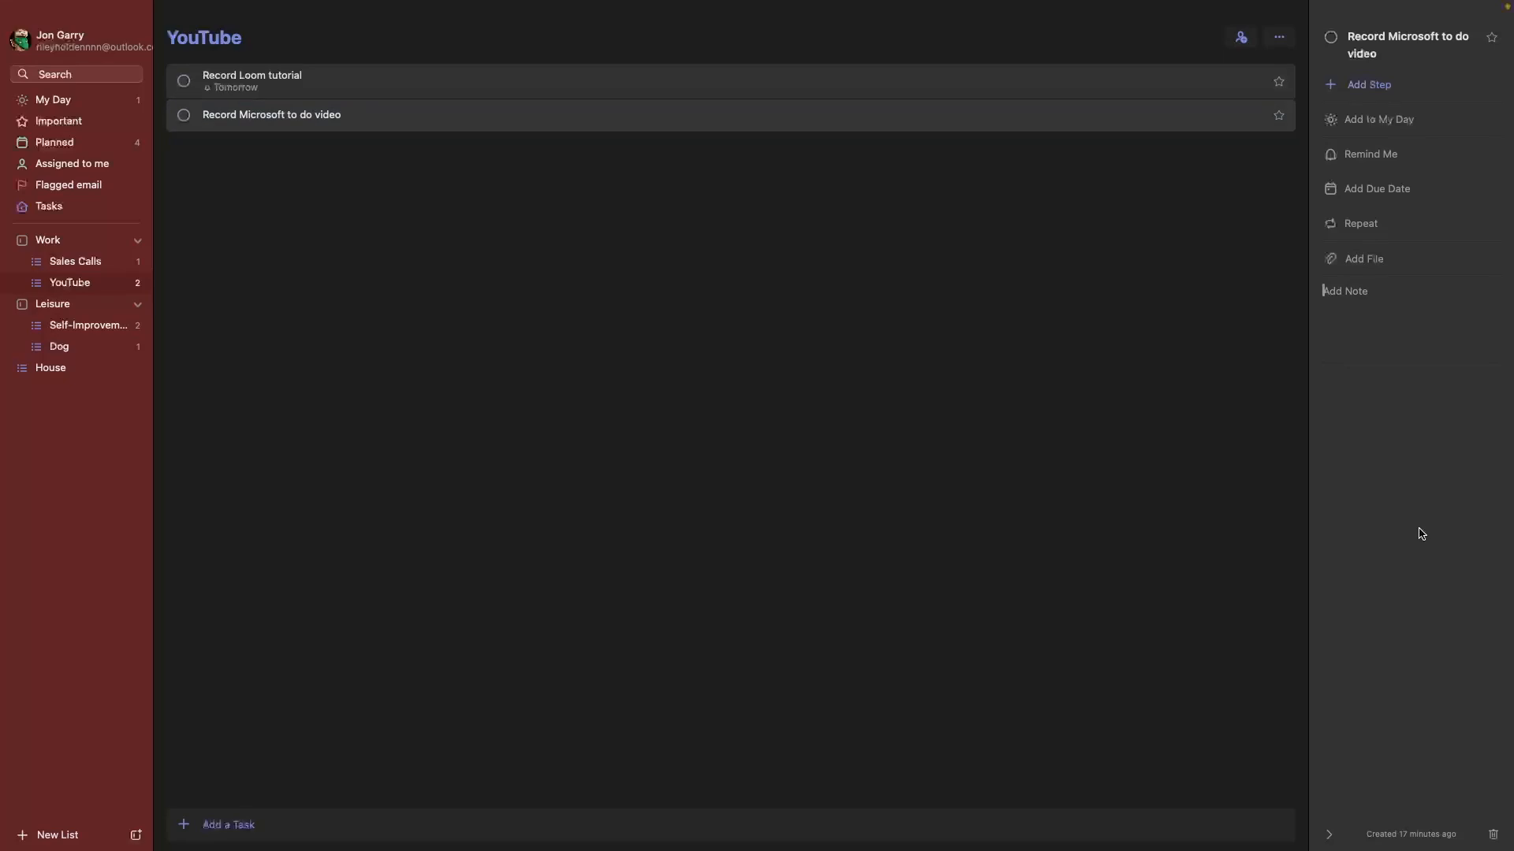
pyautogui.write('Make sure this is recorded!')
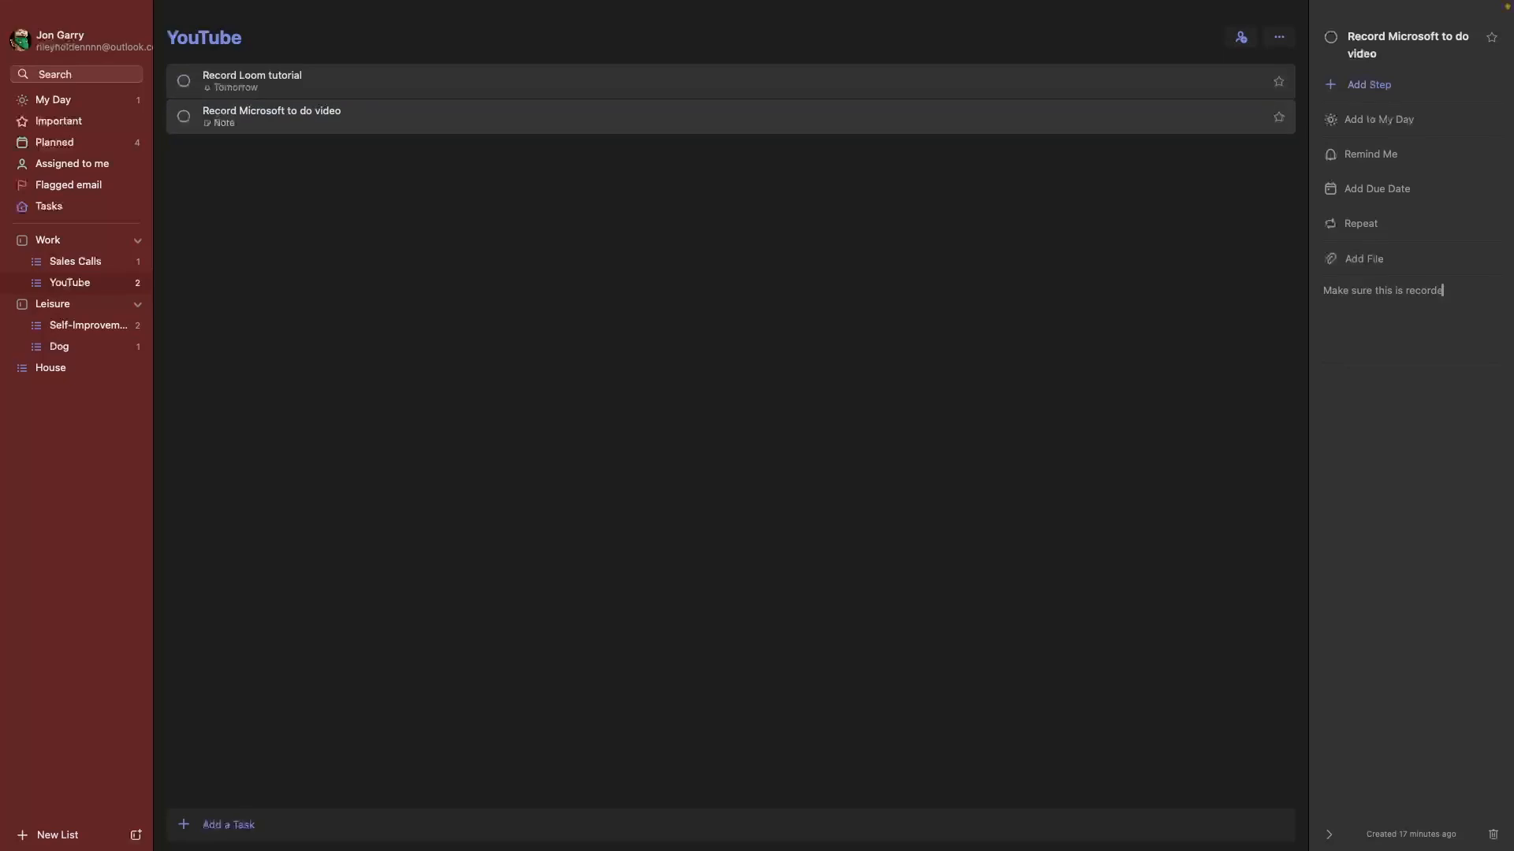
pyautogui.click(1271, 491)
pyautogui.click(277, 117)
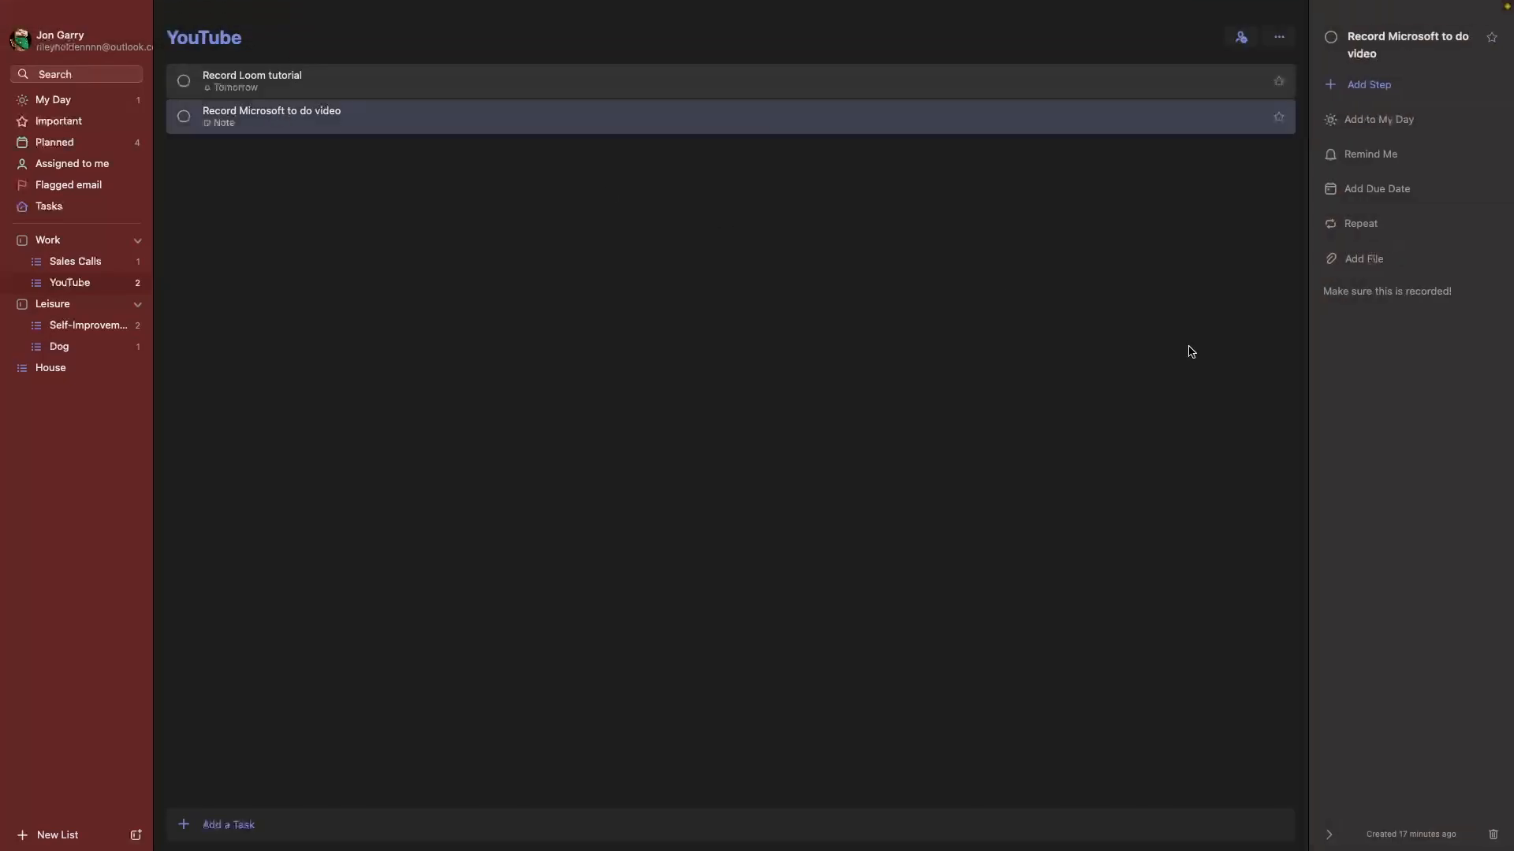
pyautogui.click(1115, 371)
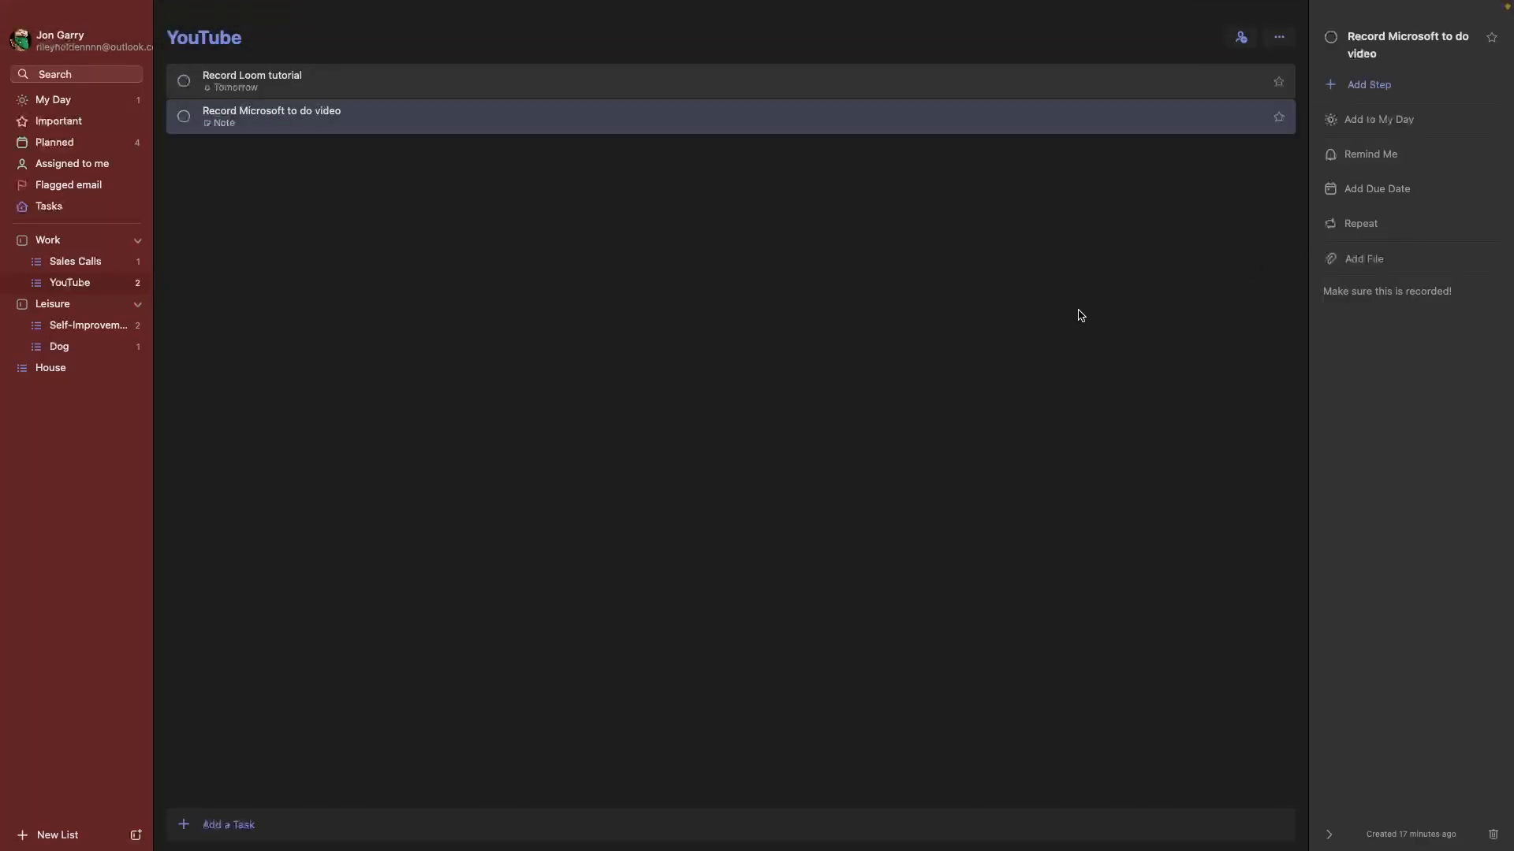
pyautogui.click(1080, 315)
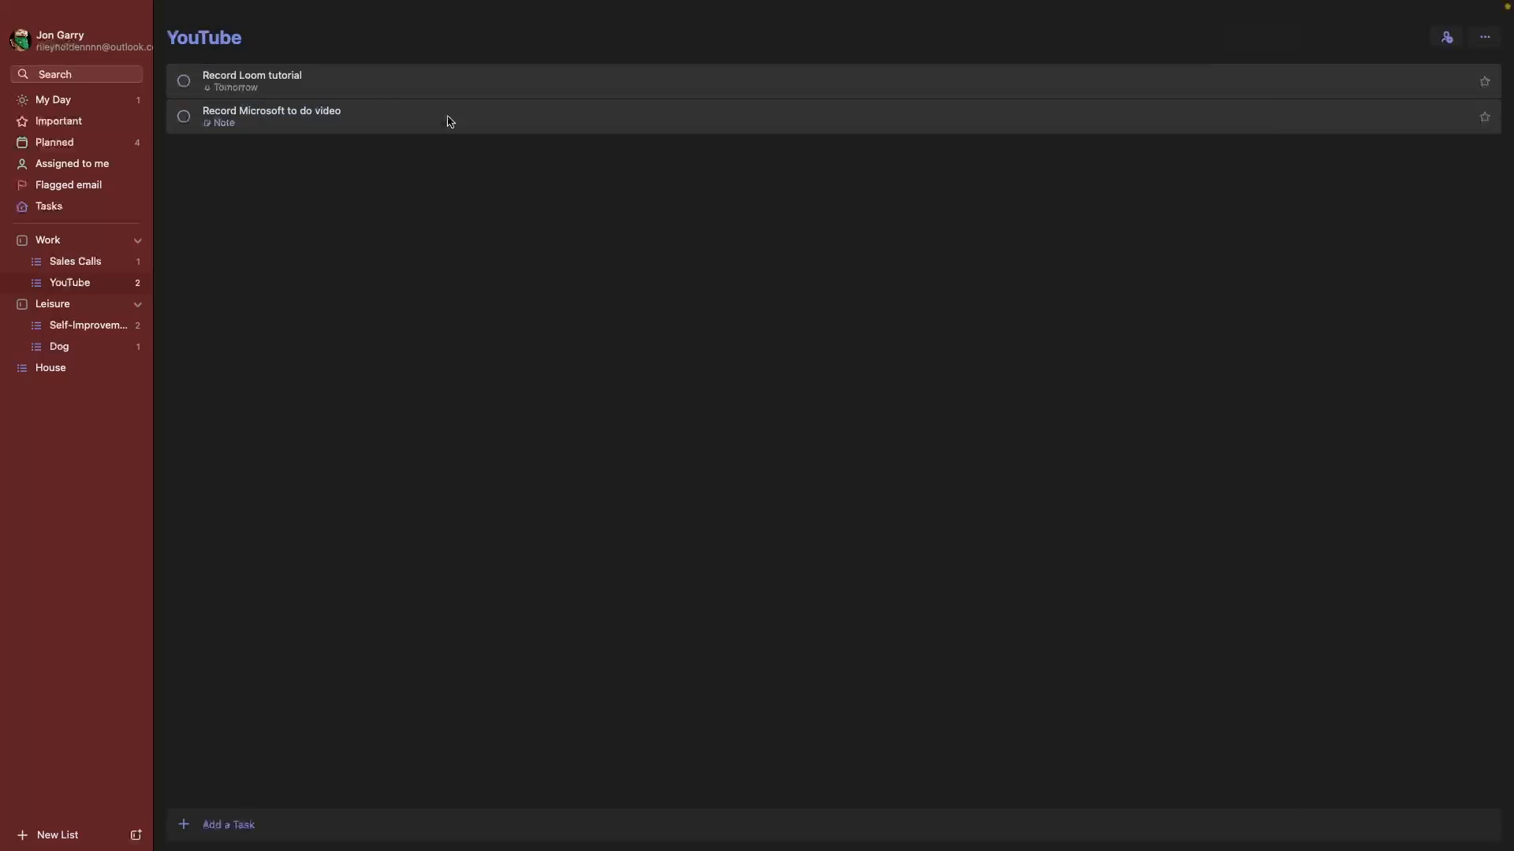
# Compare My Day with the YouTube list and the details of its "Record Microsoft to do video" task.
pyautogui.click(88, 101)
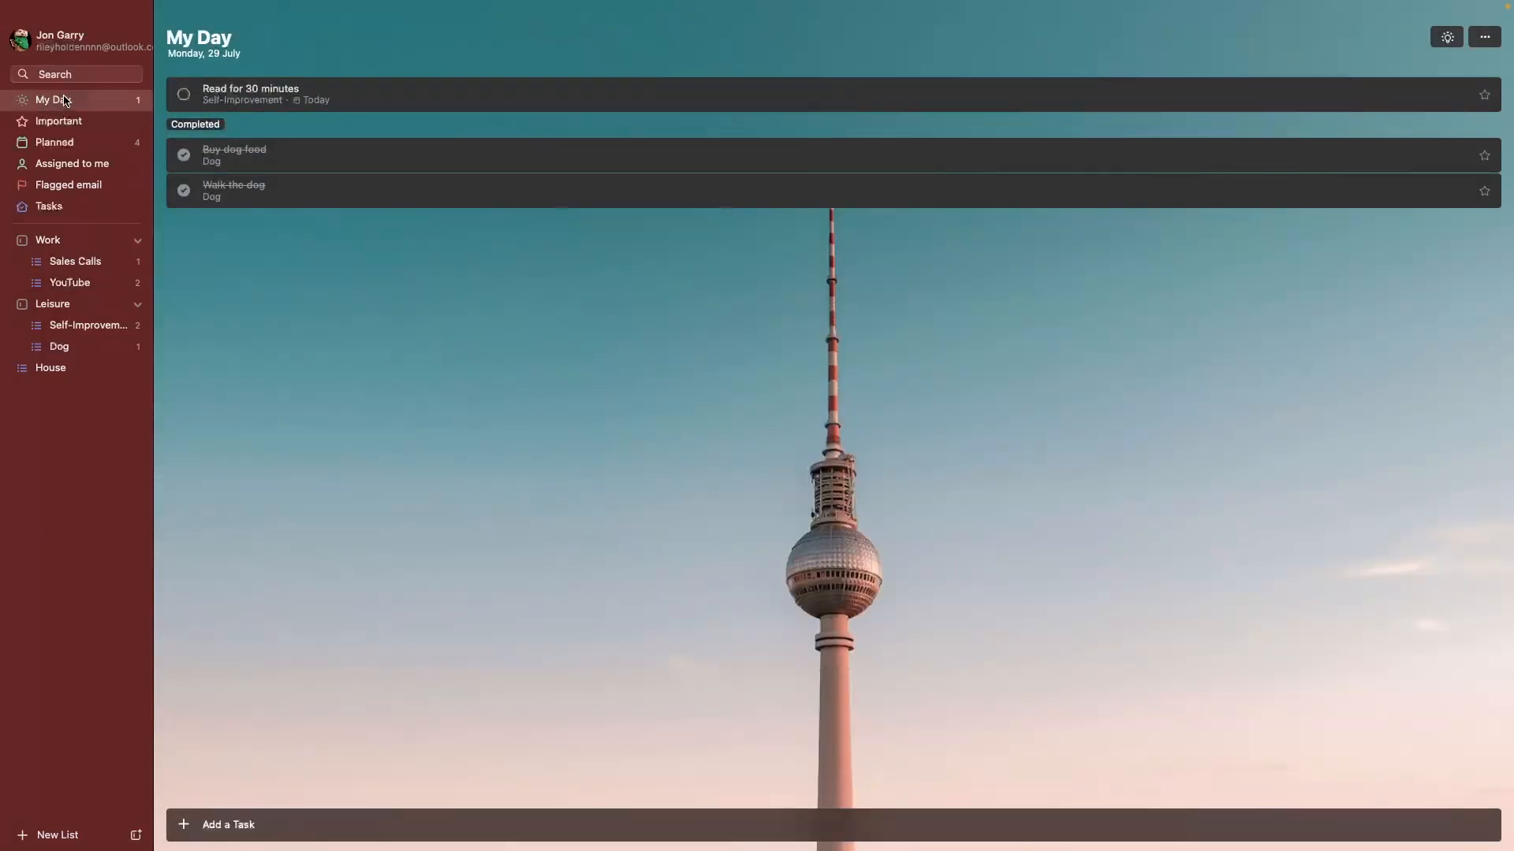
pyautogui.click(99, 283)
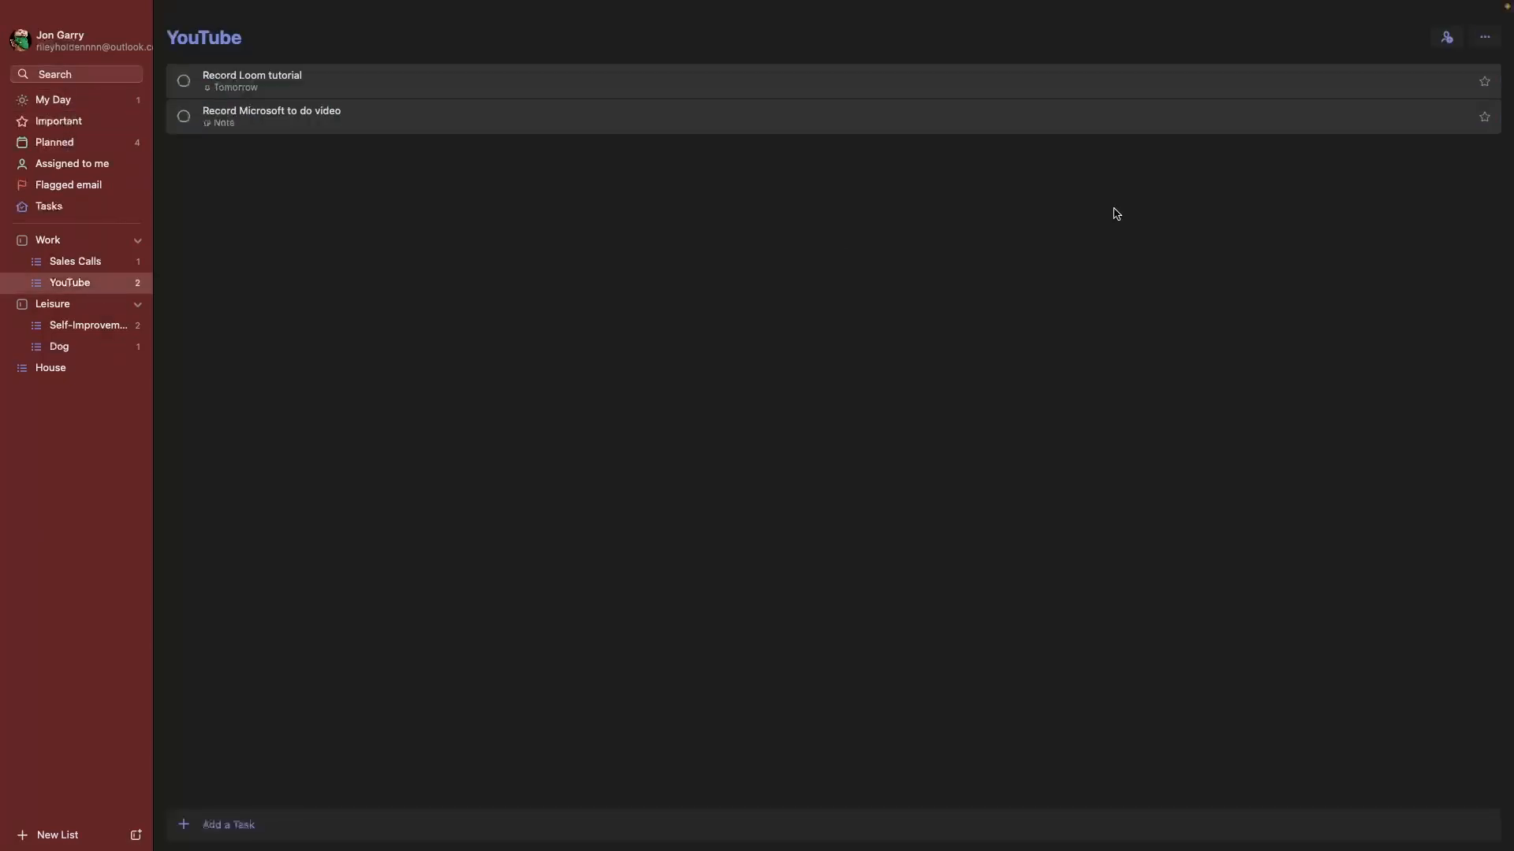
pyautogui.click(1234, 130)
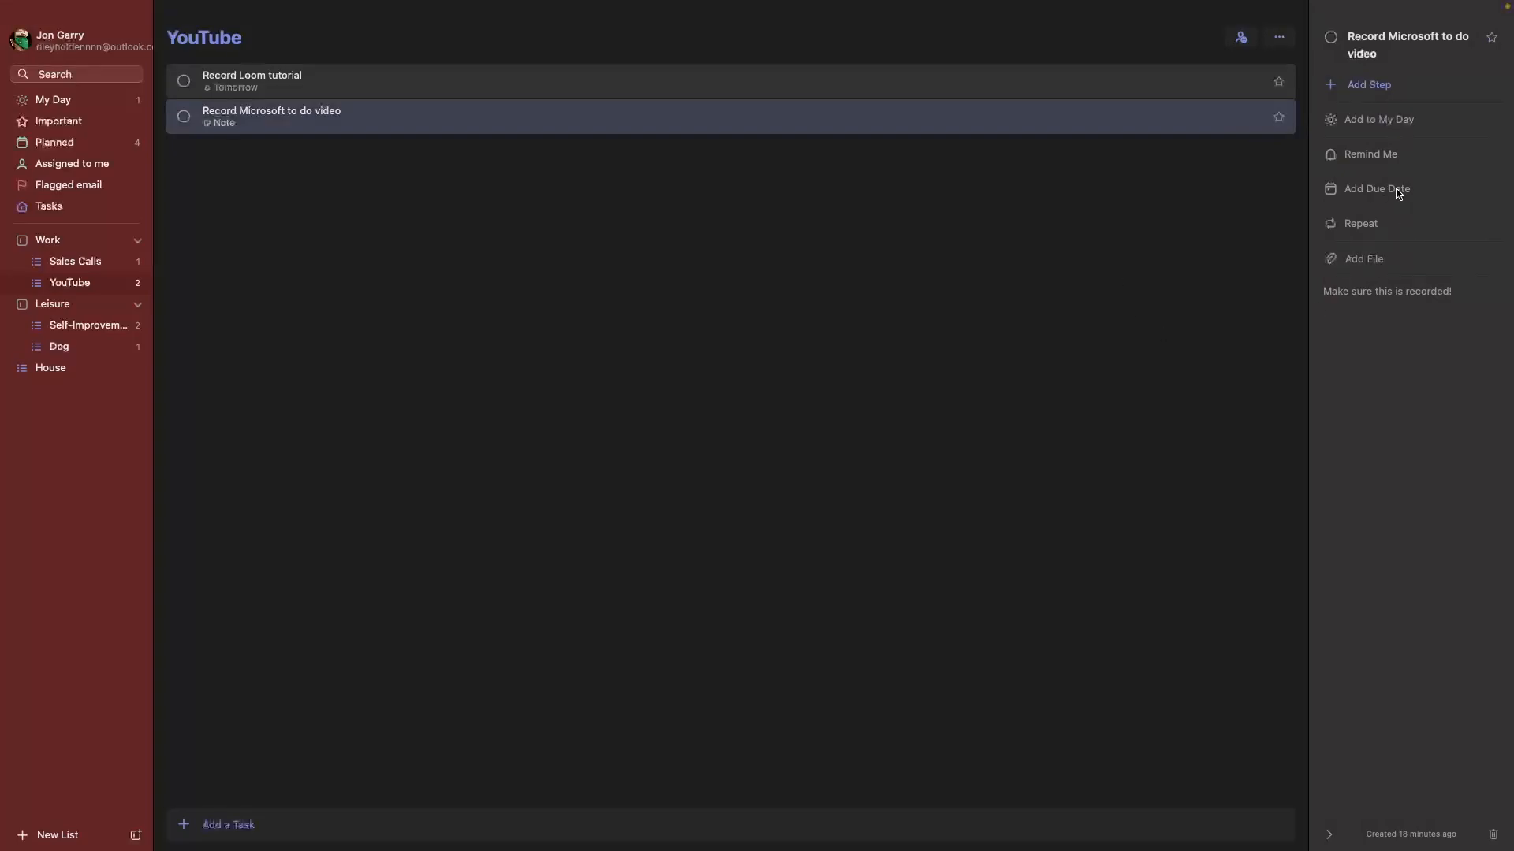
pyautogui.click(55, 101)
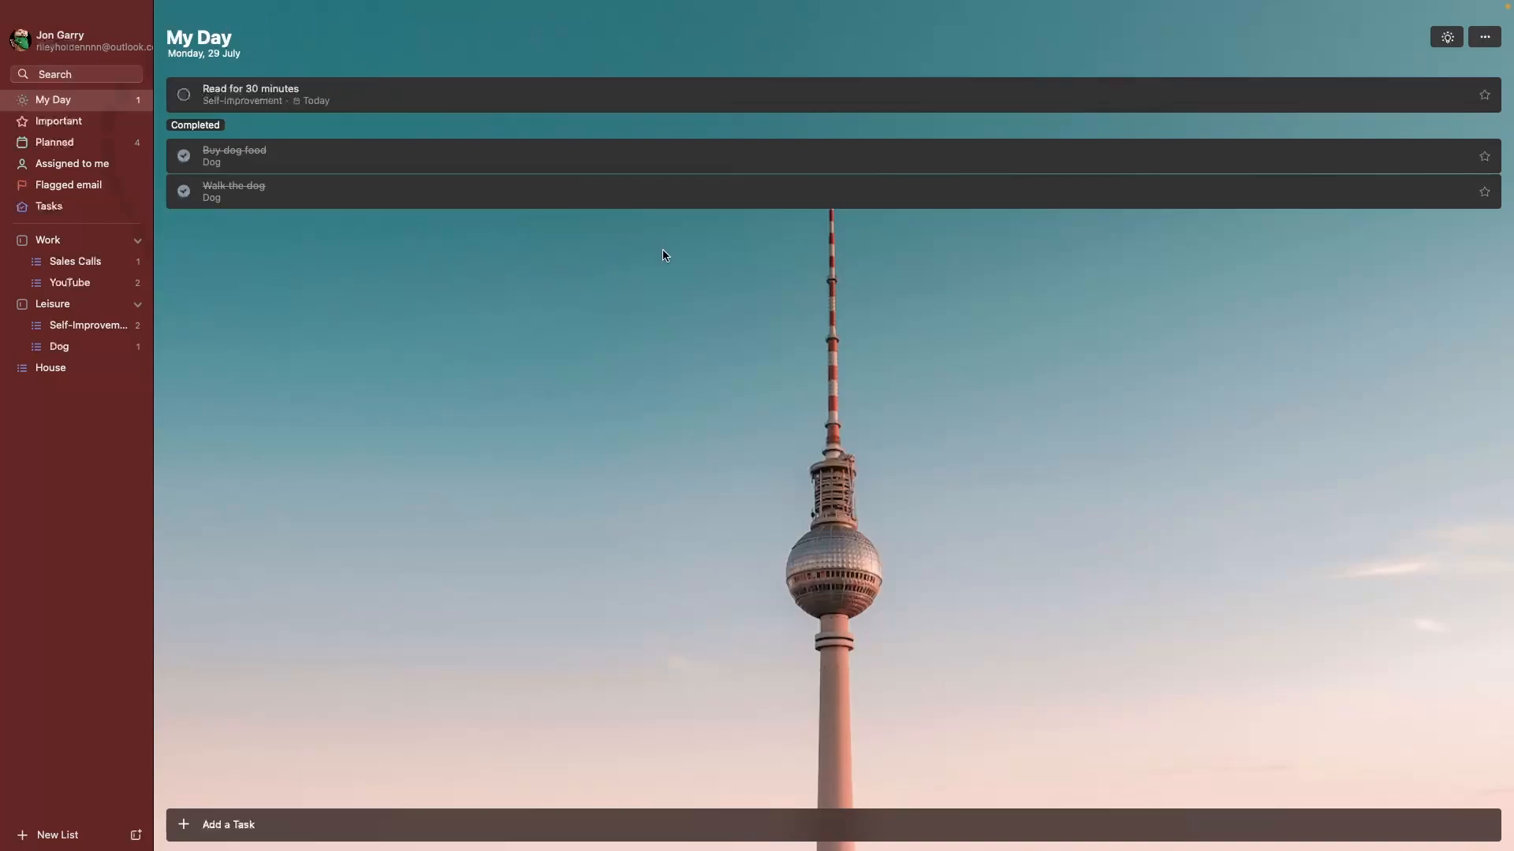
# Star "Record Loom tutorial" and "Record Microsoft to do video" in the YouTube list and check the Important list.
pyautogui.click(44, 123)
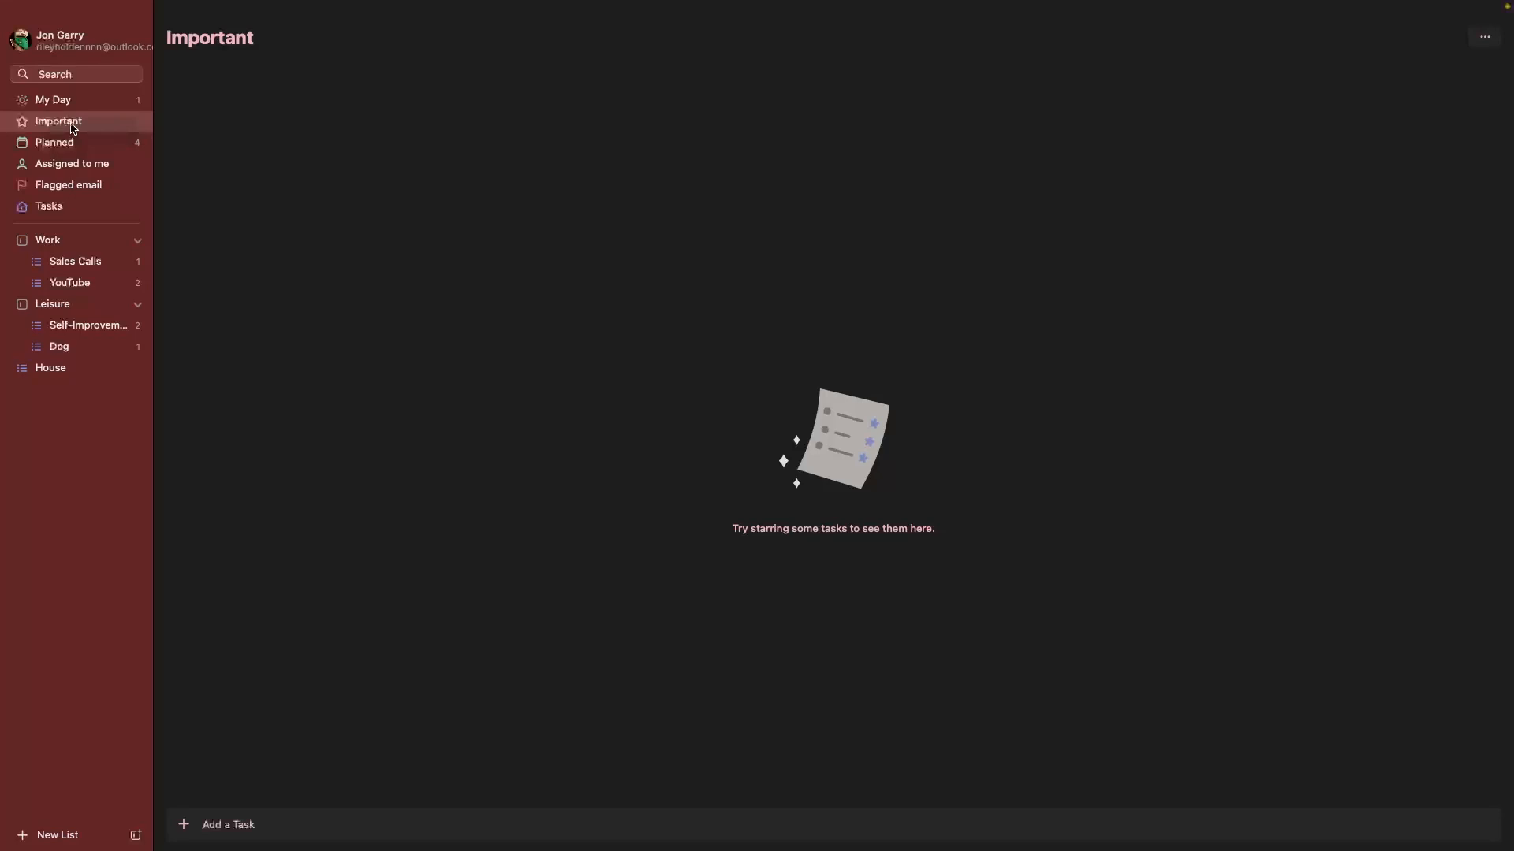
pyautogui.click(85, 290)
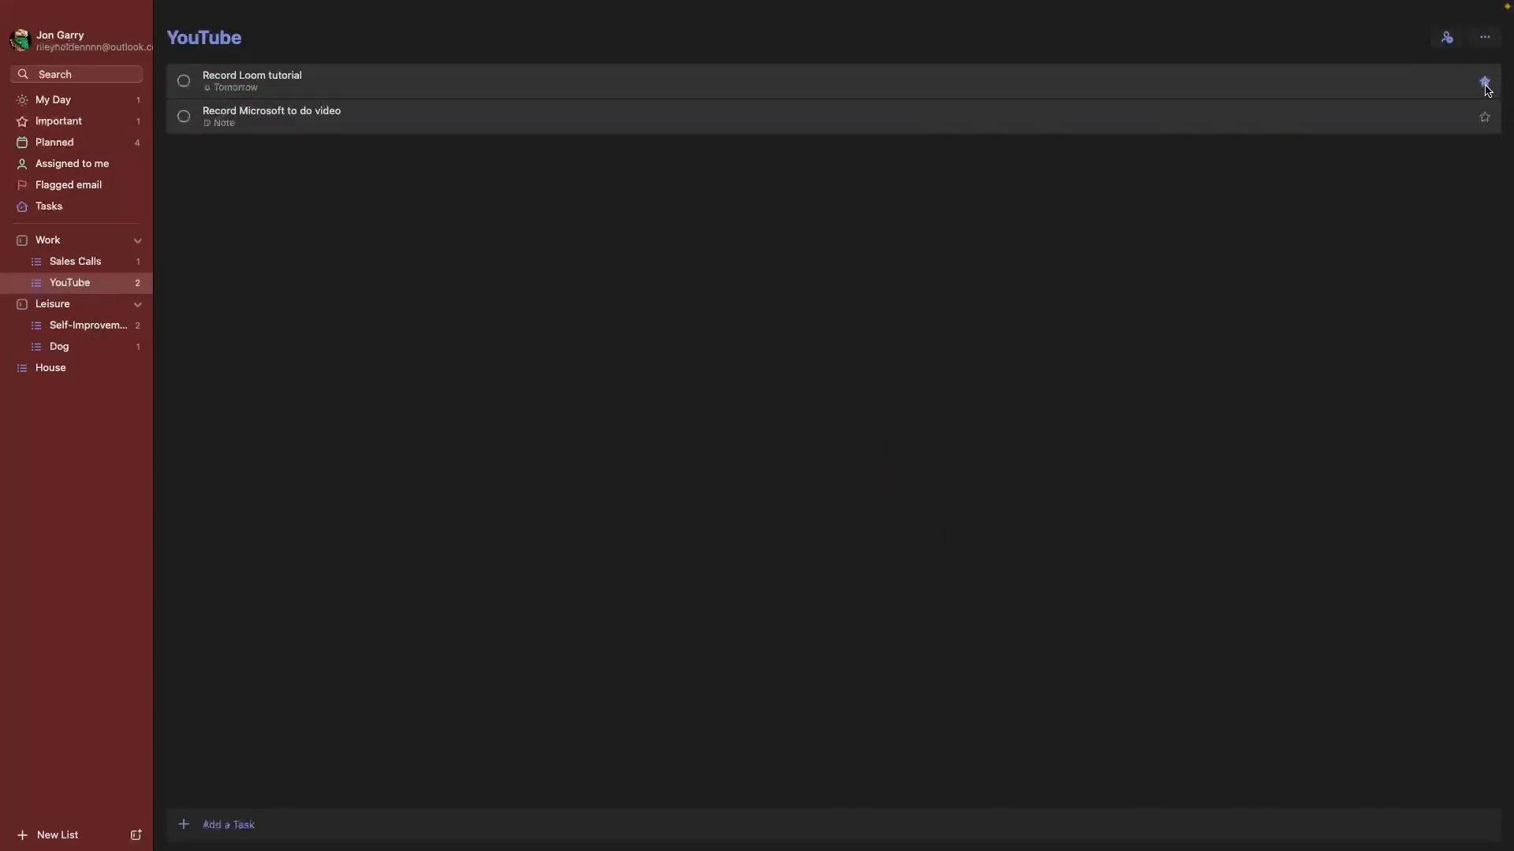
pyautogui.click(1485, 117)
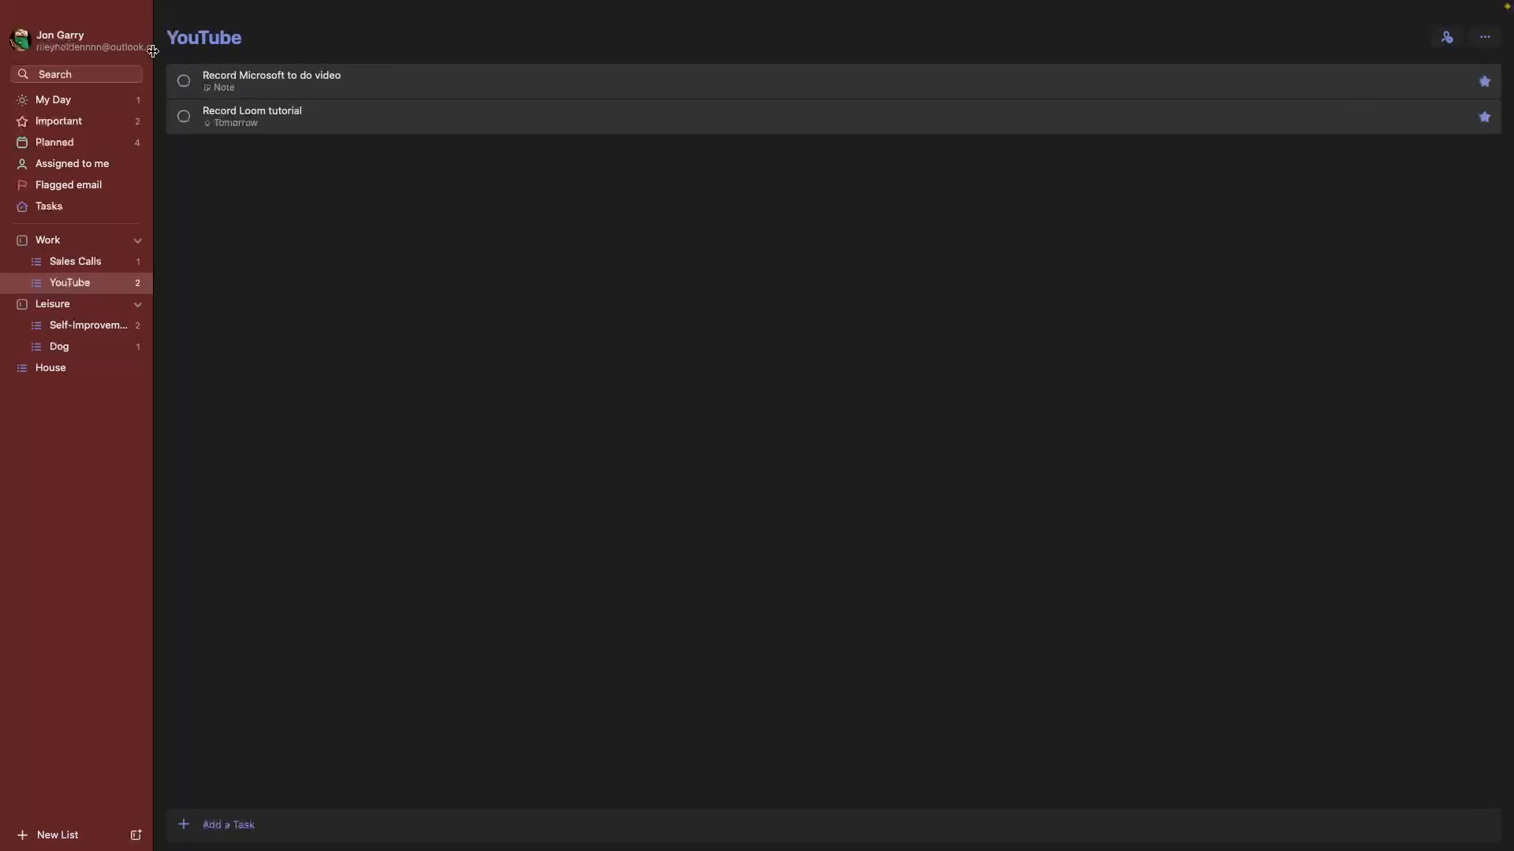
pyautogui.click(70, 126)
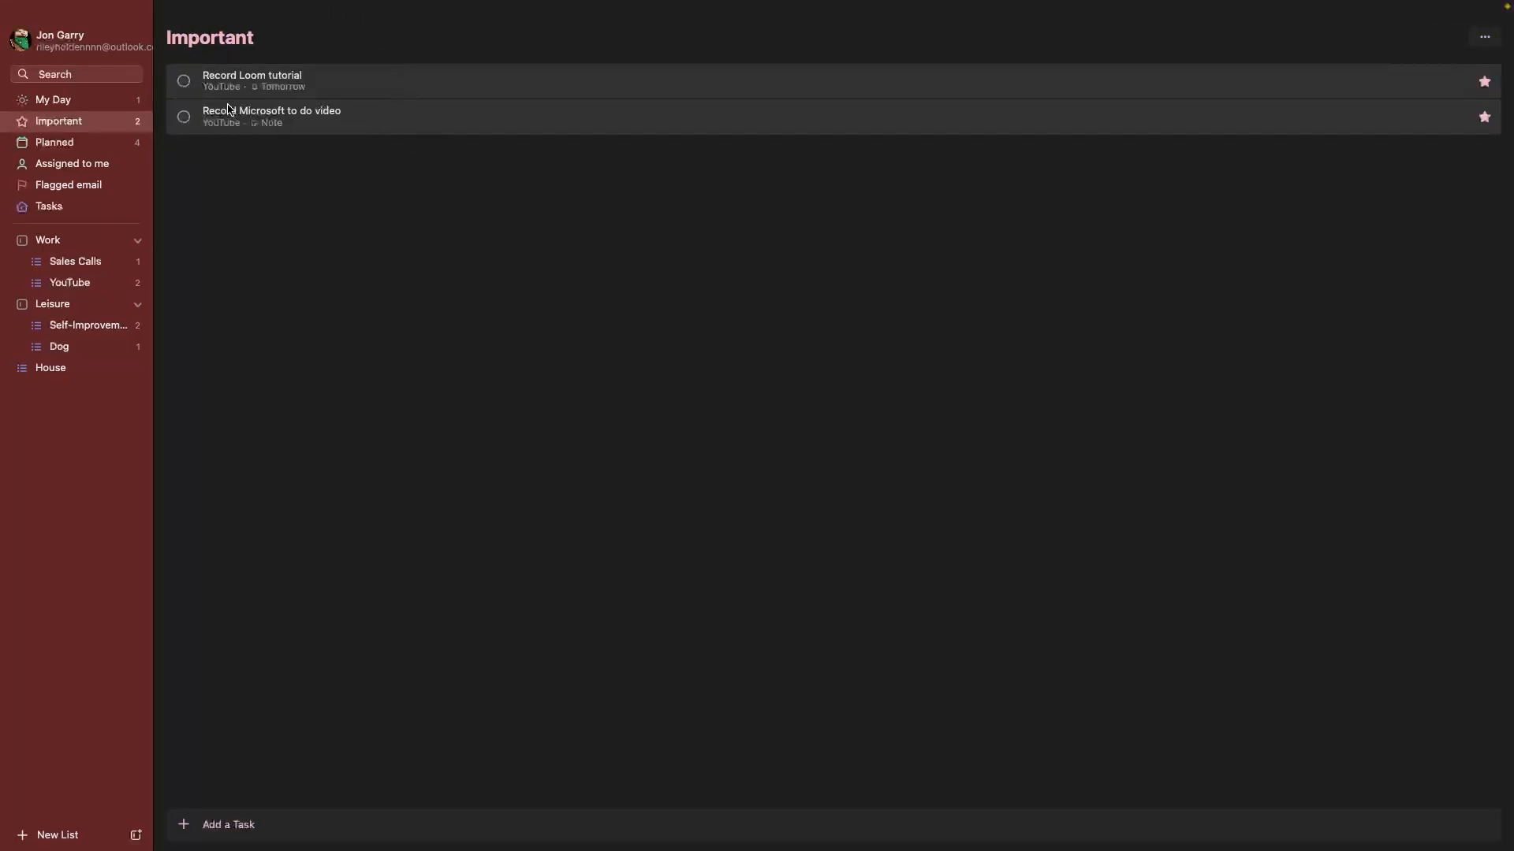
# Mark both starred tasks in the Important list as completed and review them in the YouTube list.
pyautogui.click(183, 81)
pyautogui.click(184, 81)
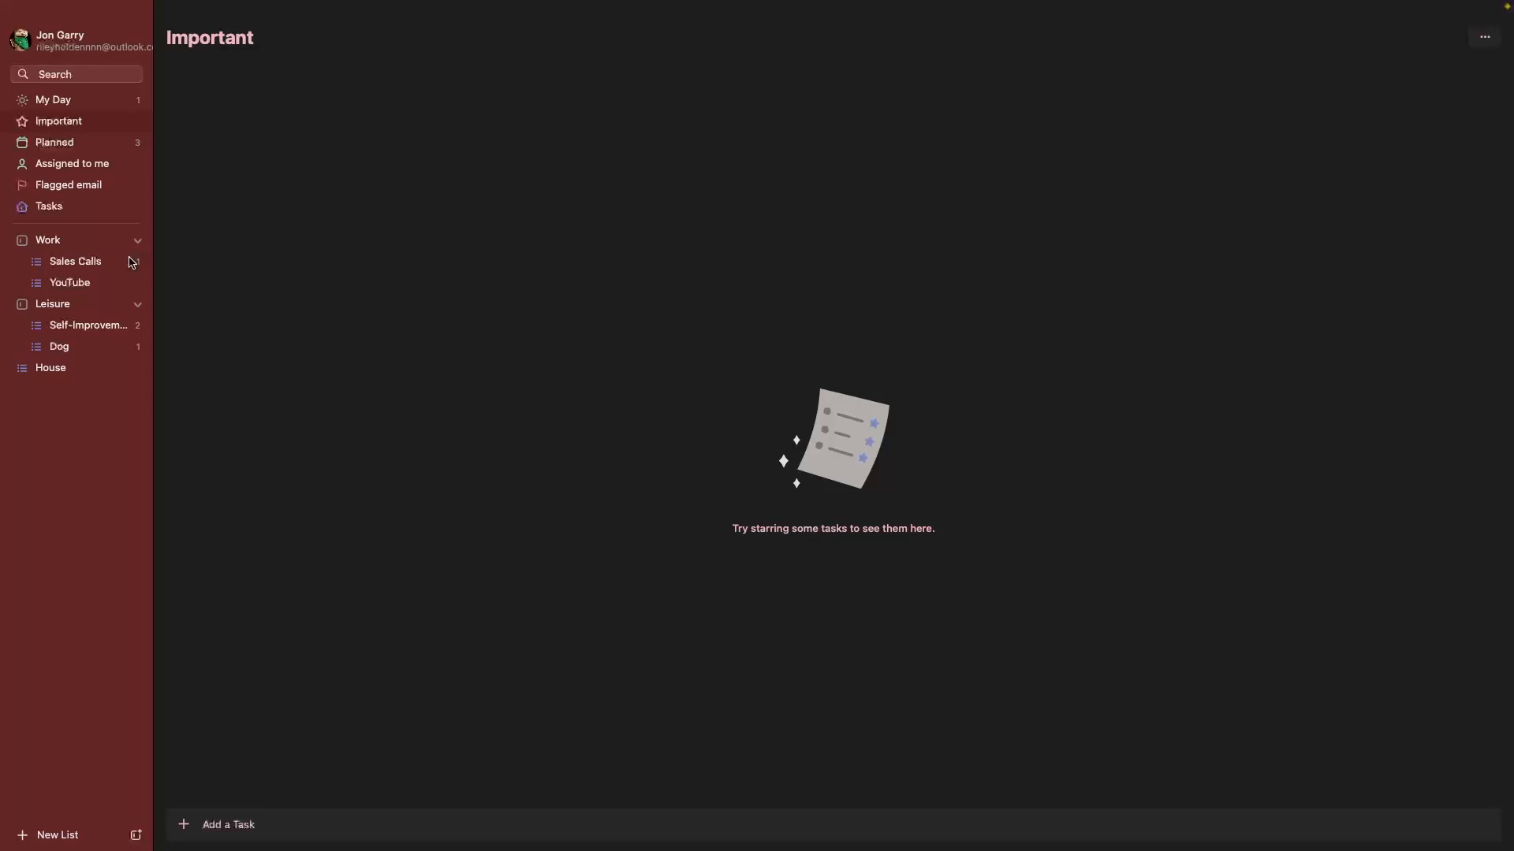
pyautogui.click(90, 265)
pyautogui.click(109, 282)
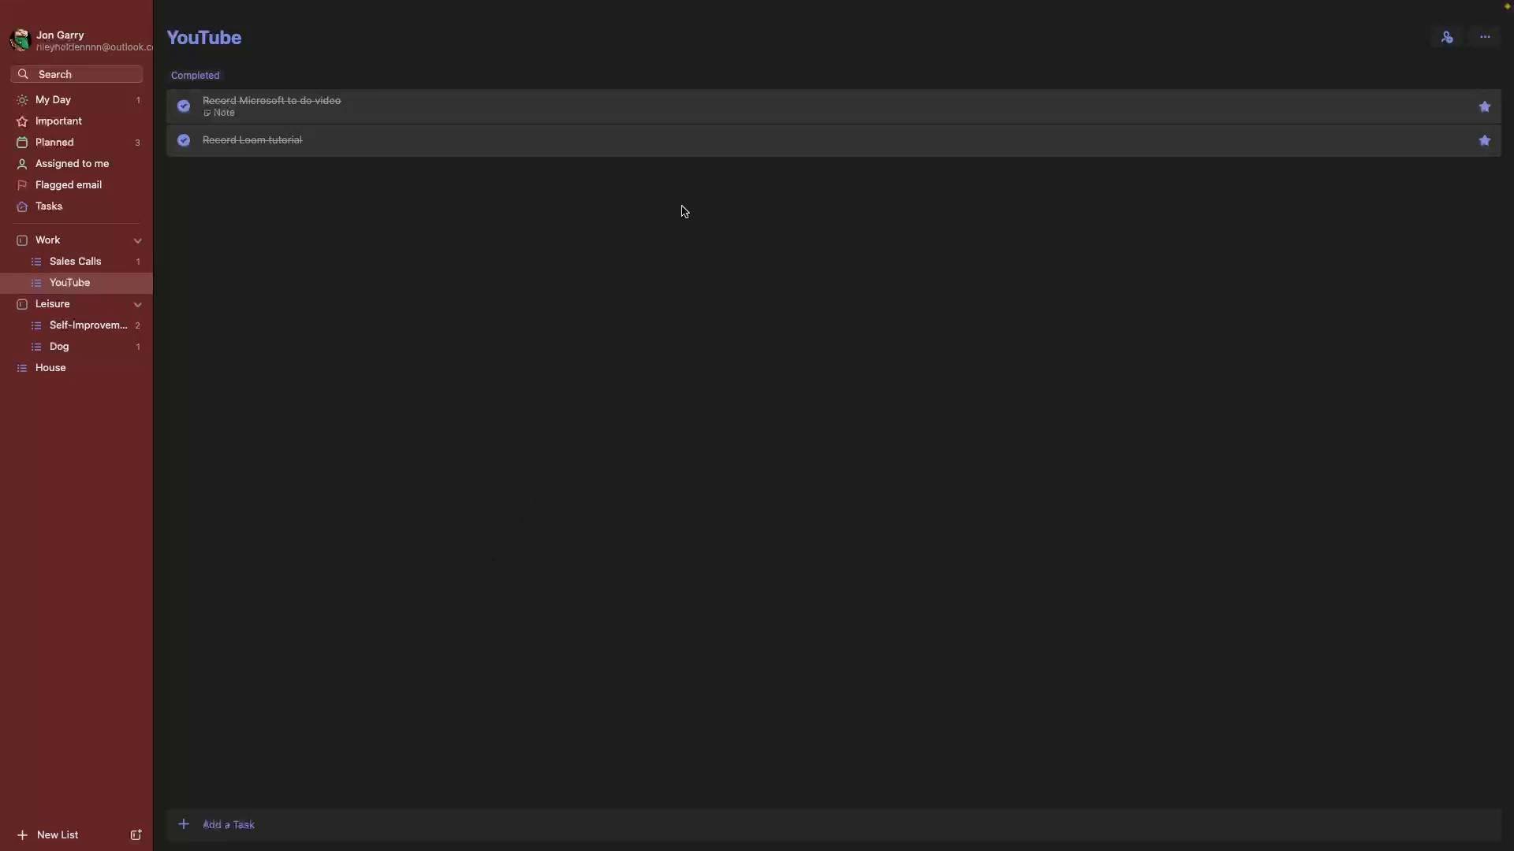
# Permanently delete the completed tasks "Record Microsoft to do video" and "Record Loom tutorial" from the YouTube list.
pyautogui.click(550, 116)
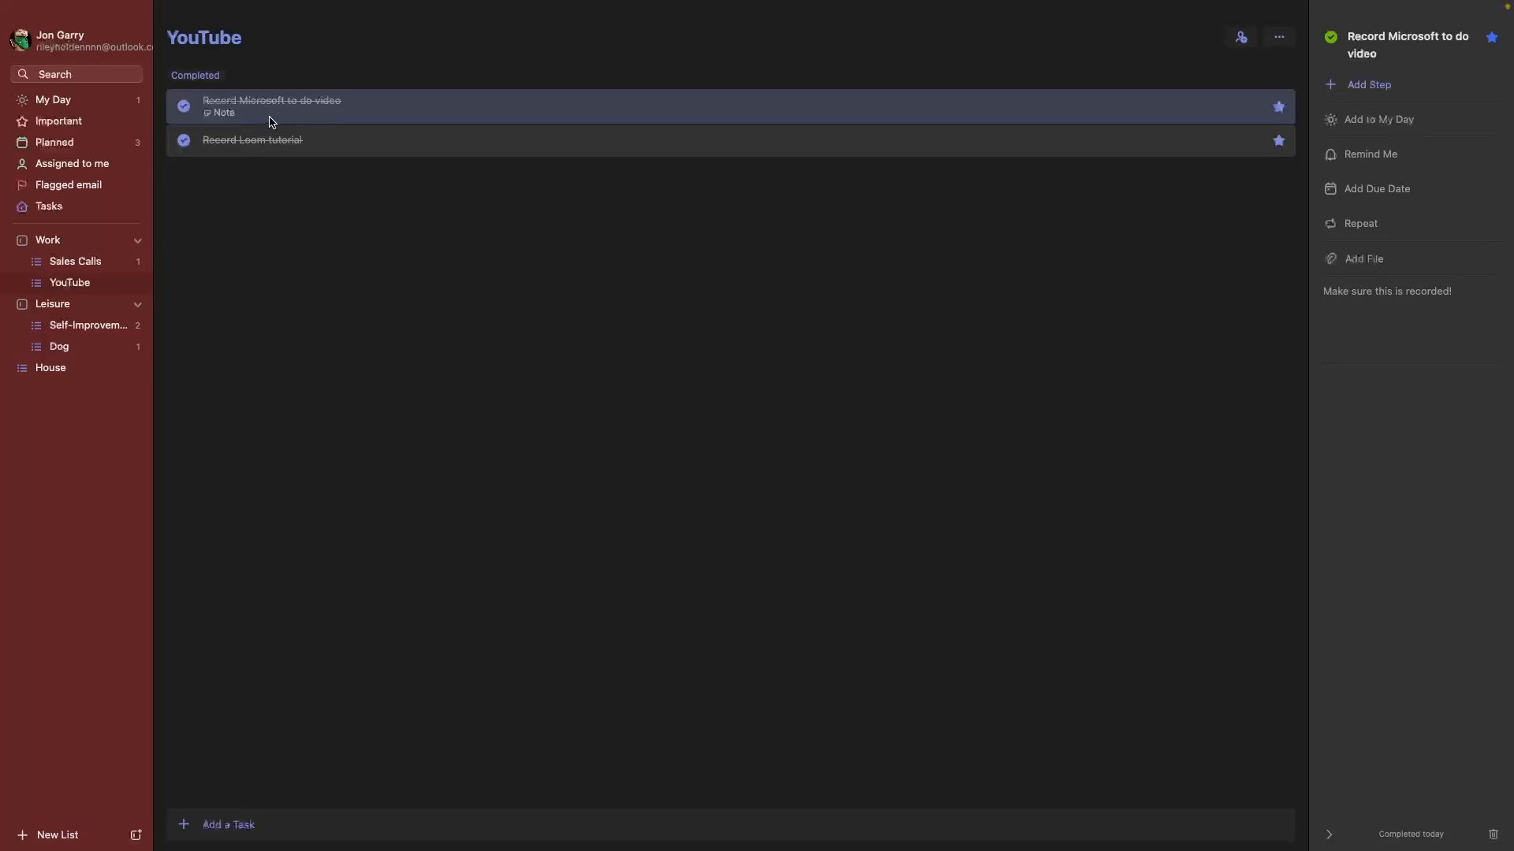
pyautogui.click(1493, 835)
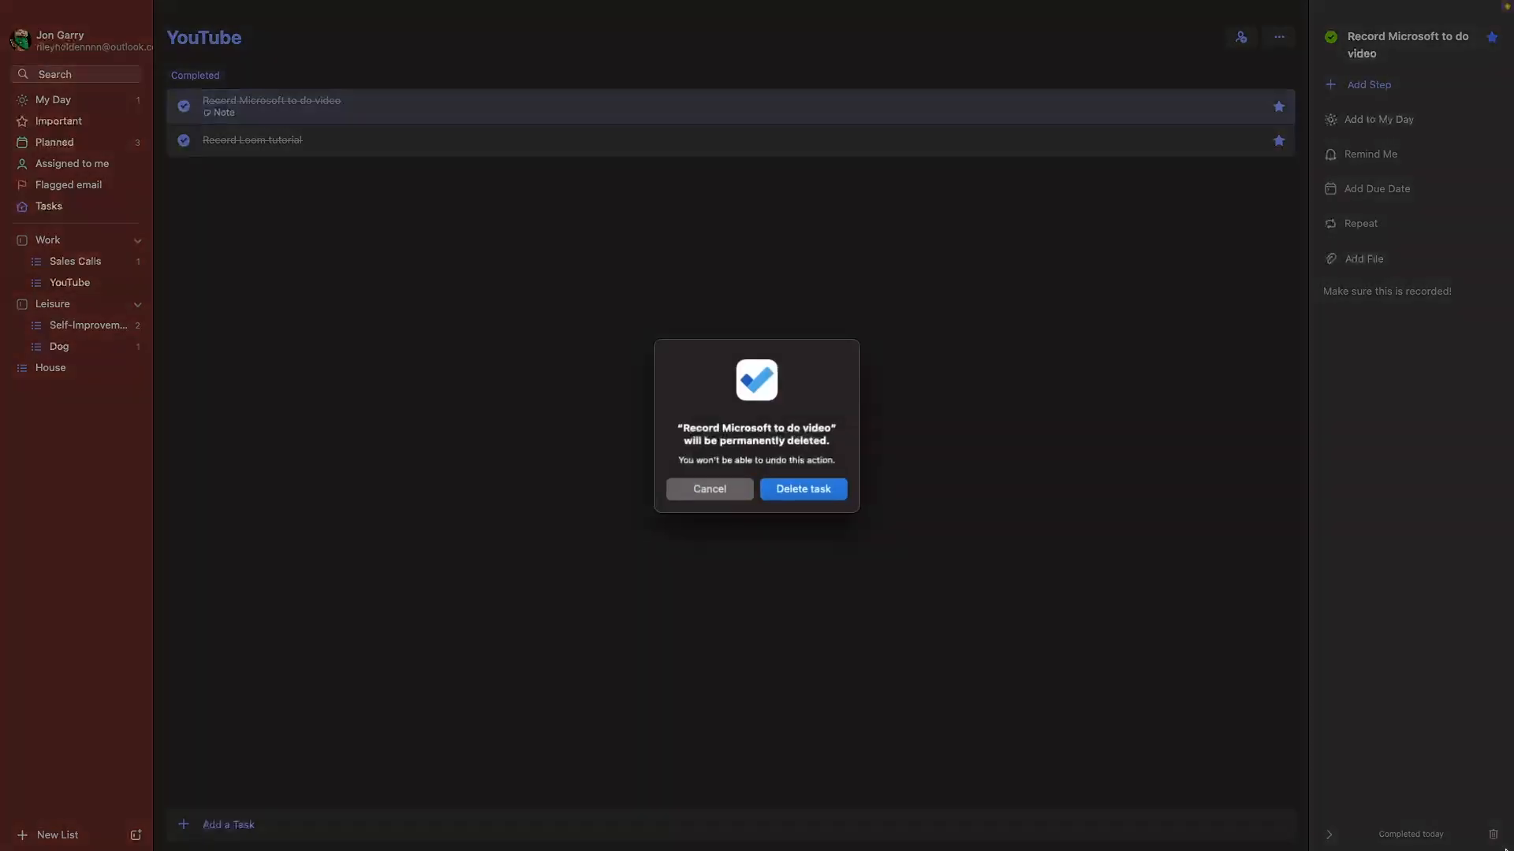
pyautogui.click(817, 494)
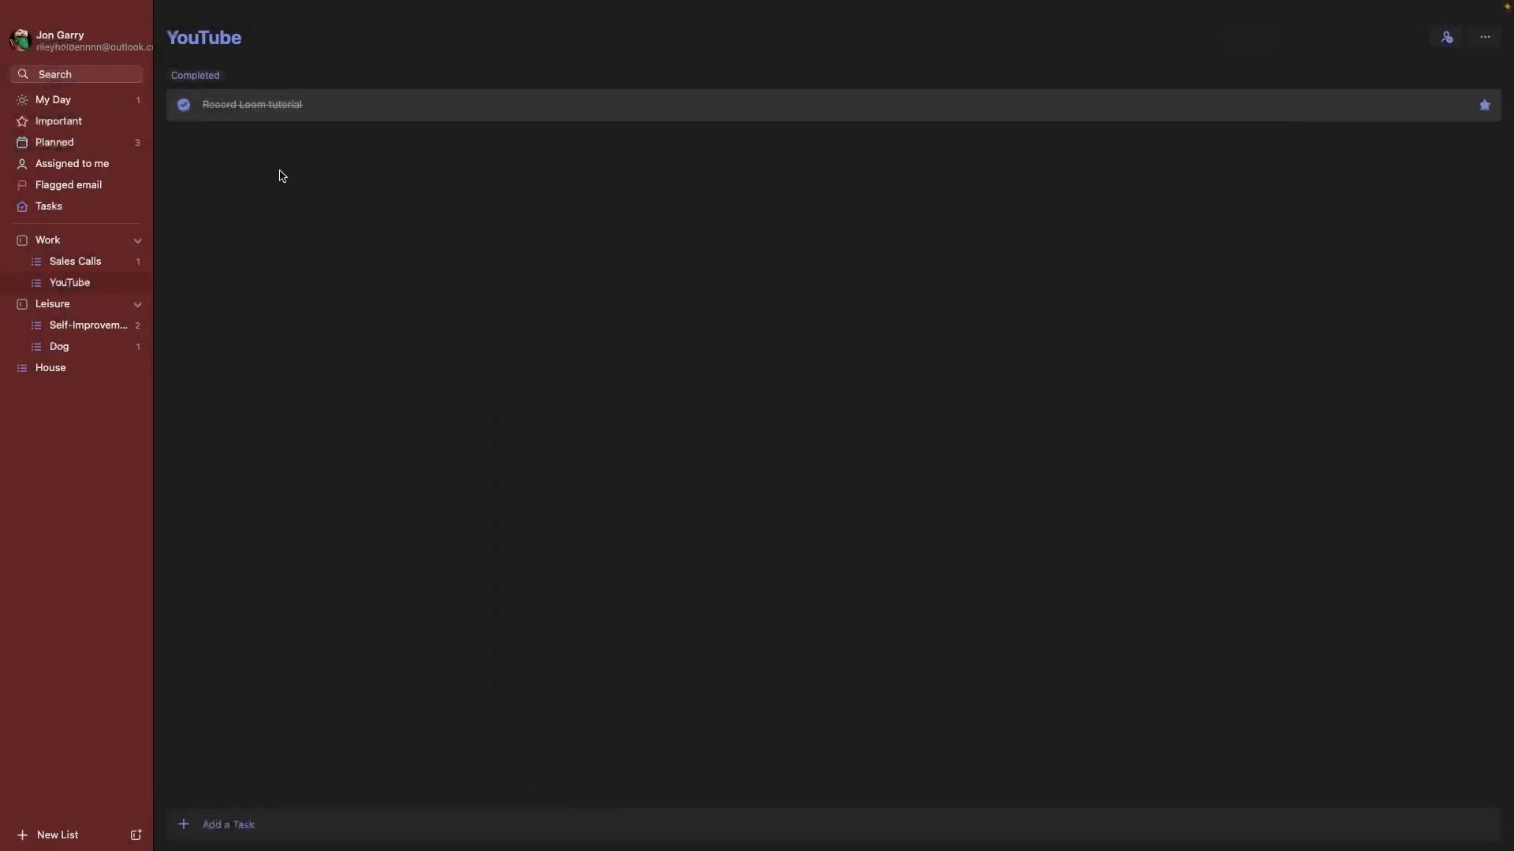
pyautogui.click(353, 107)
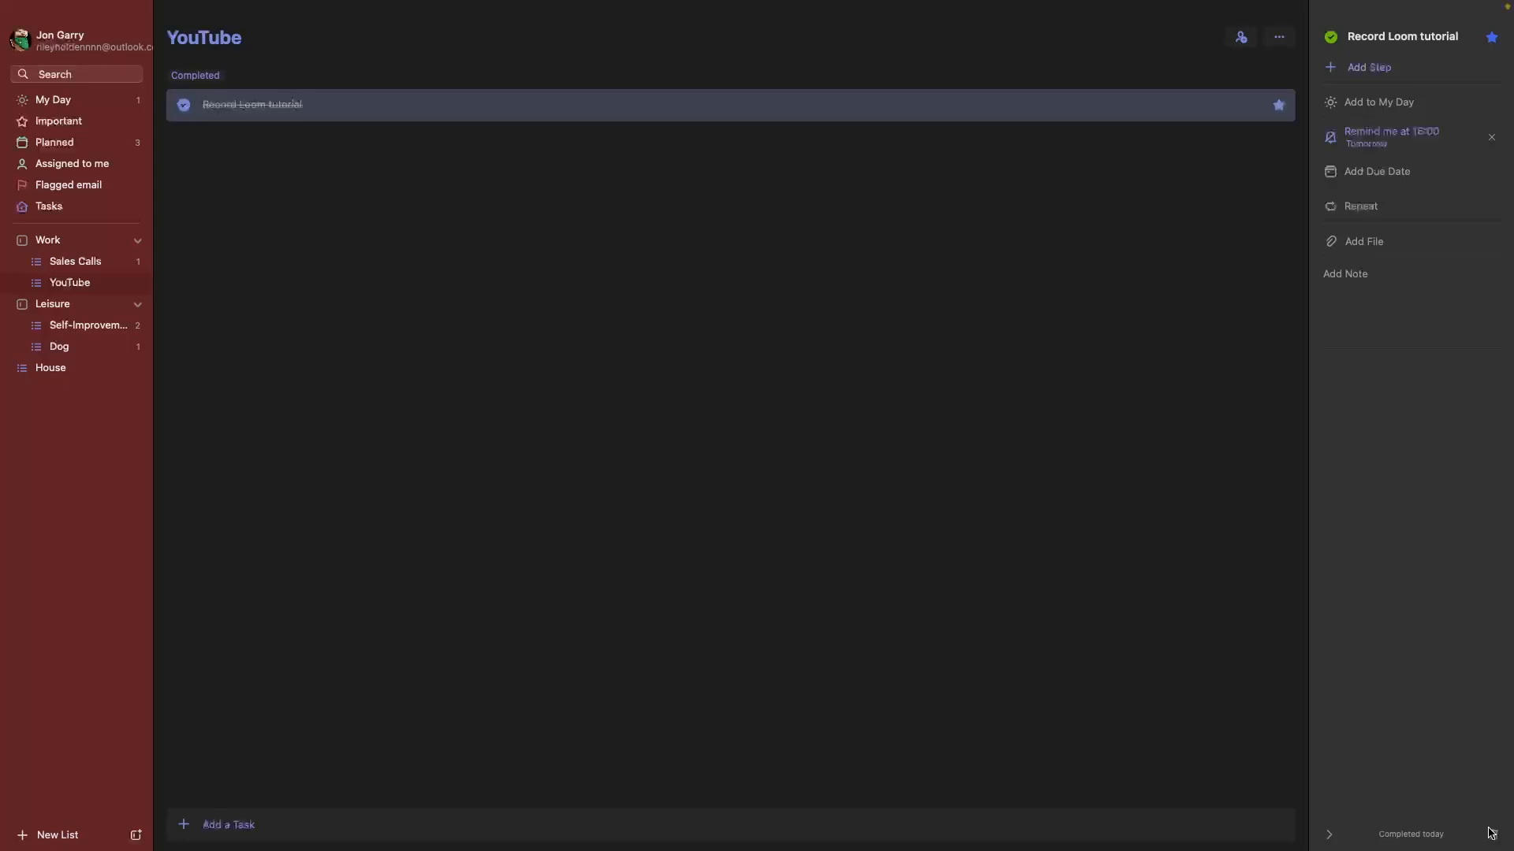
pyautogui.click(1491, 833)
pyautogui.click(804, 488)
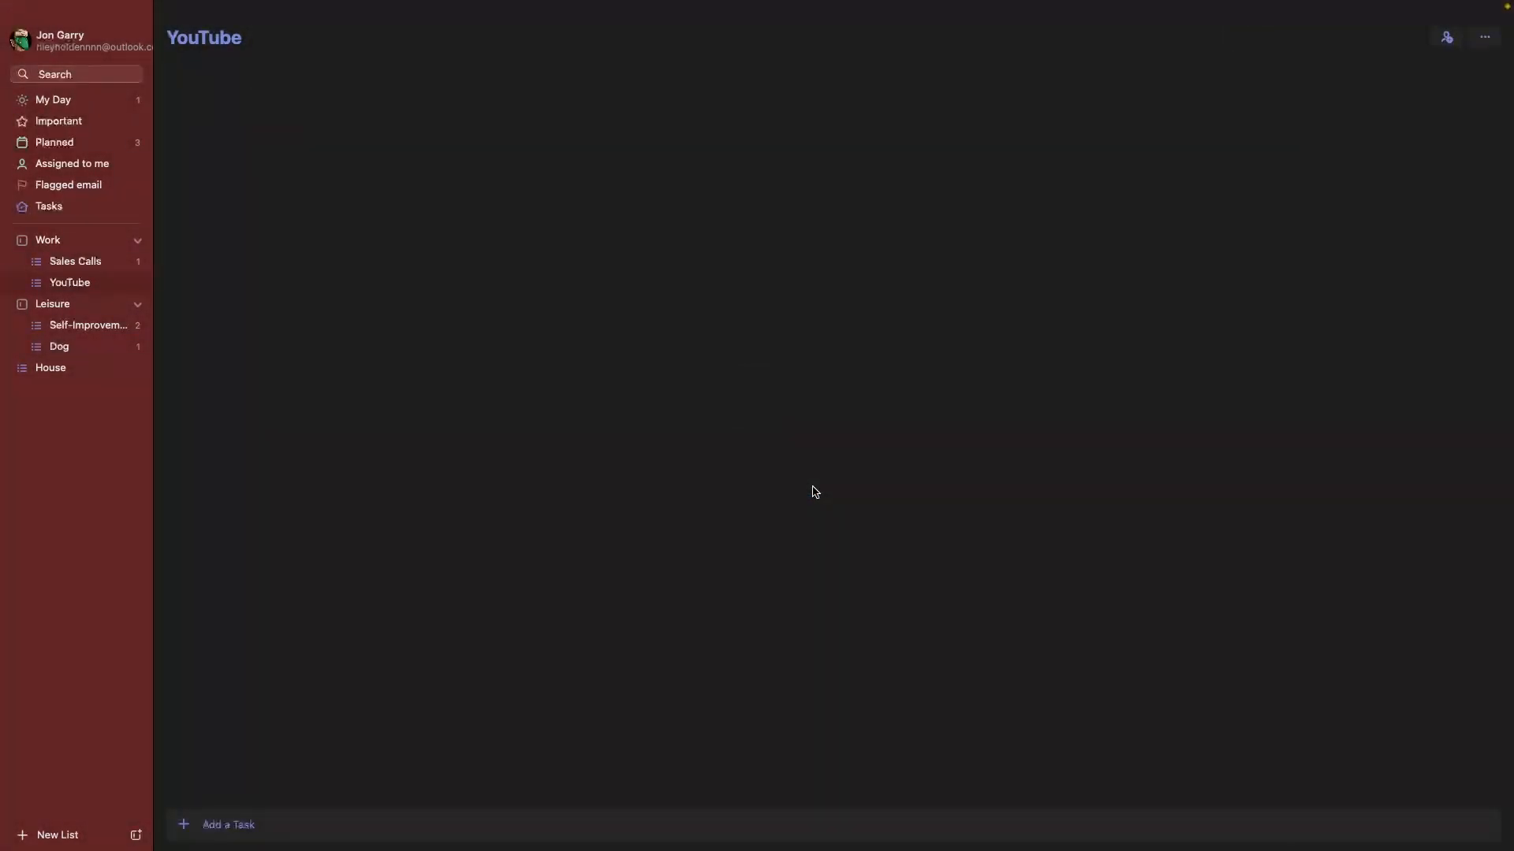
# Review the Important list and the tasks grouped by due date in Planned.
pyautogui.click(70, 123)
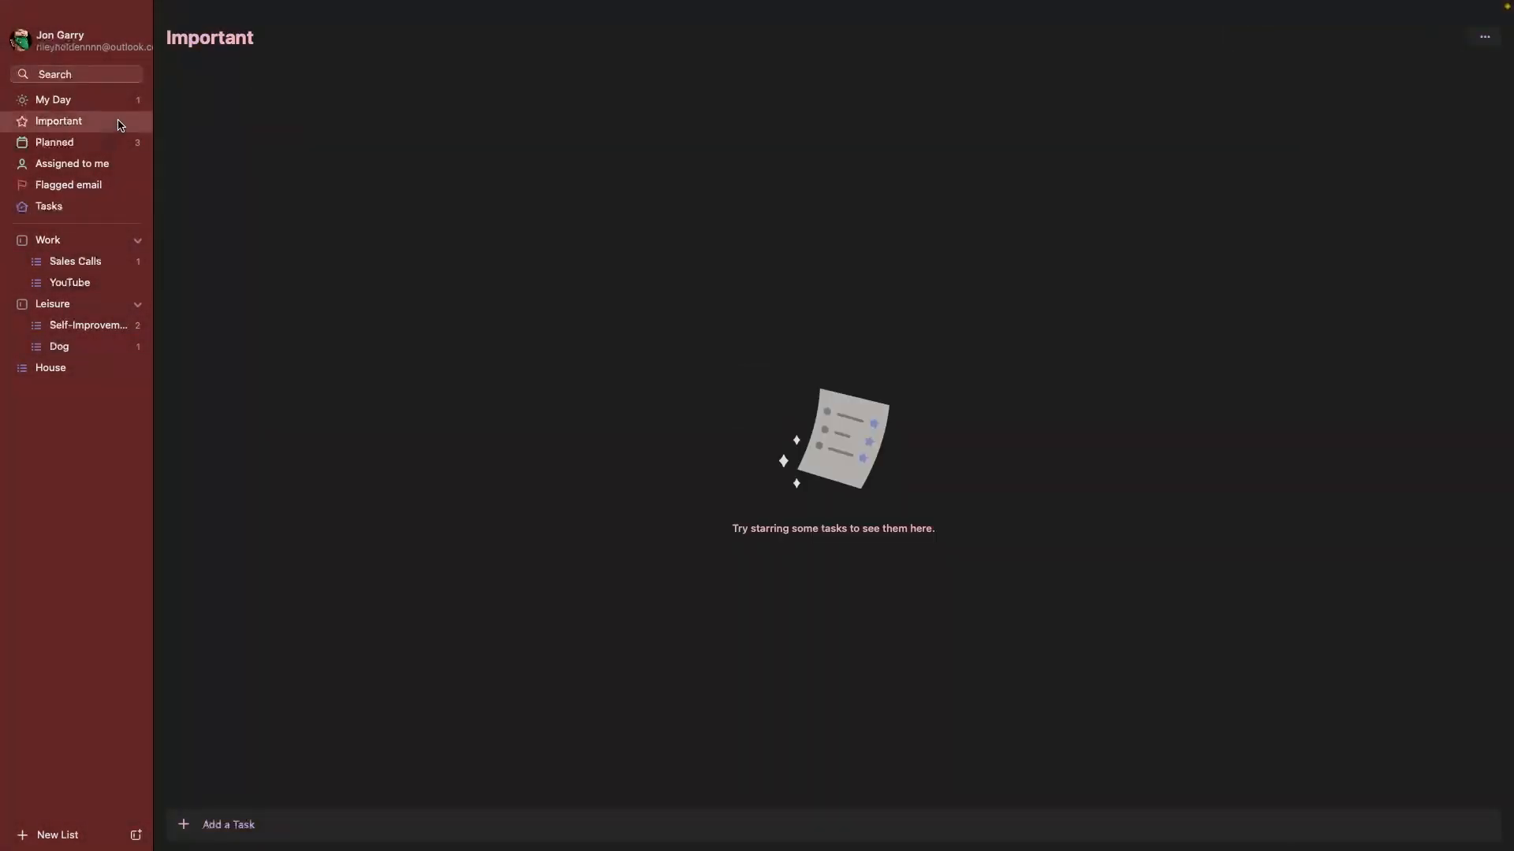
pyautogui.click(75, 143)
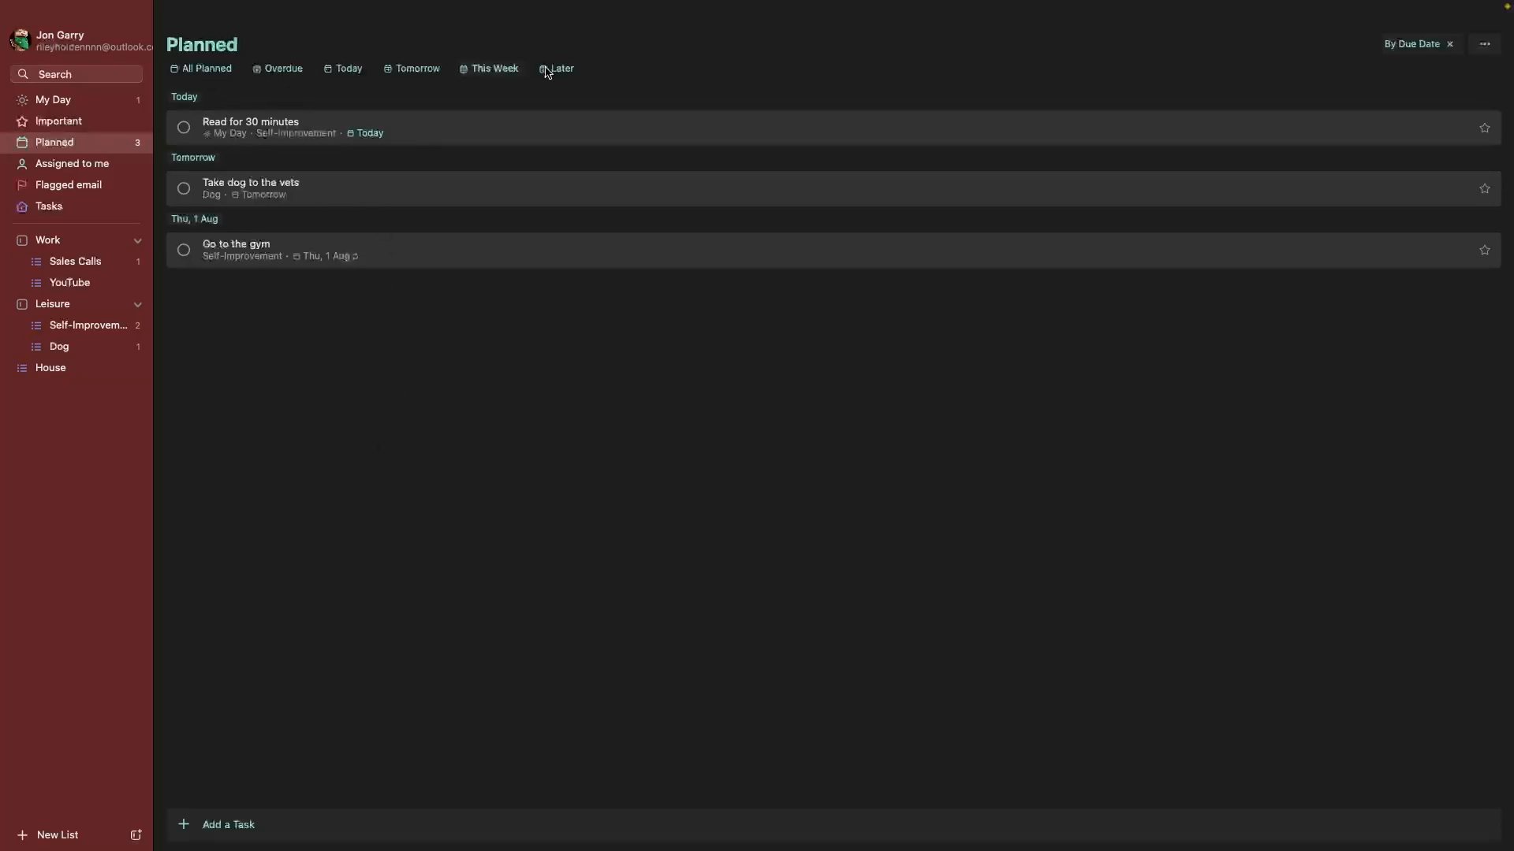
# Review the Planned tasks under the Overdue, Today, Tomorrow, This Week and Later filters, and return to All Planned.
pyautogui.click(277, 71)
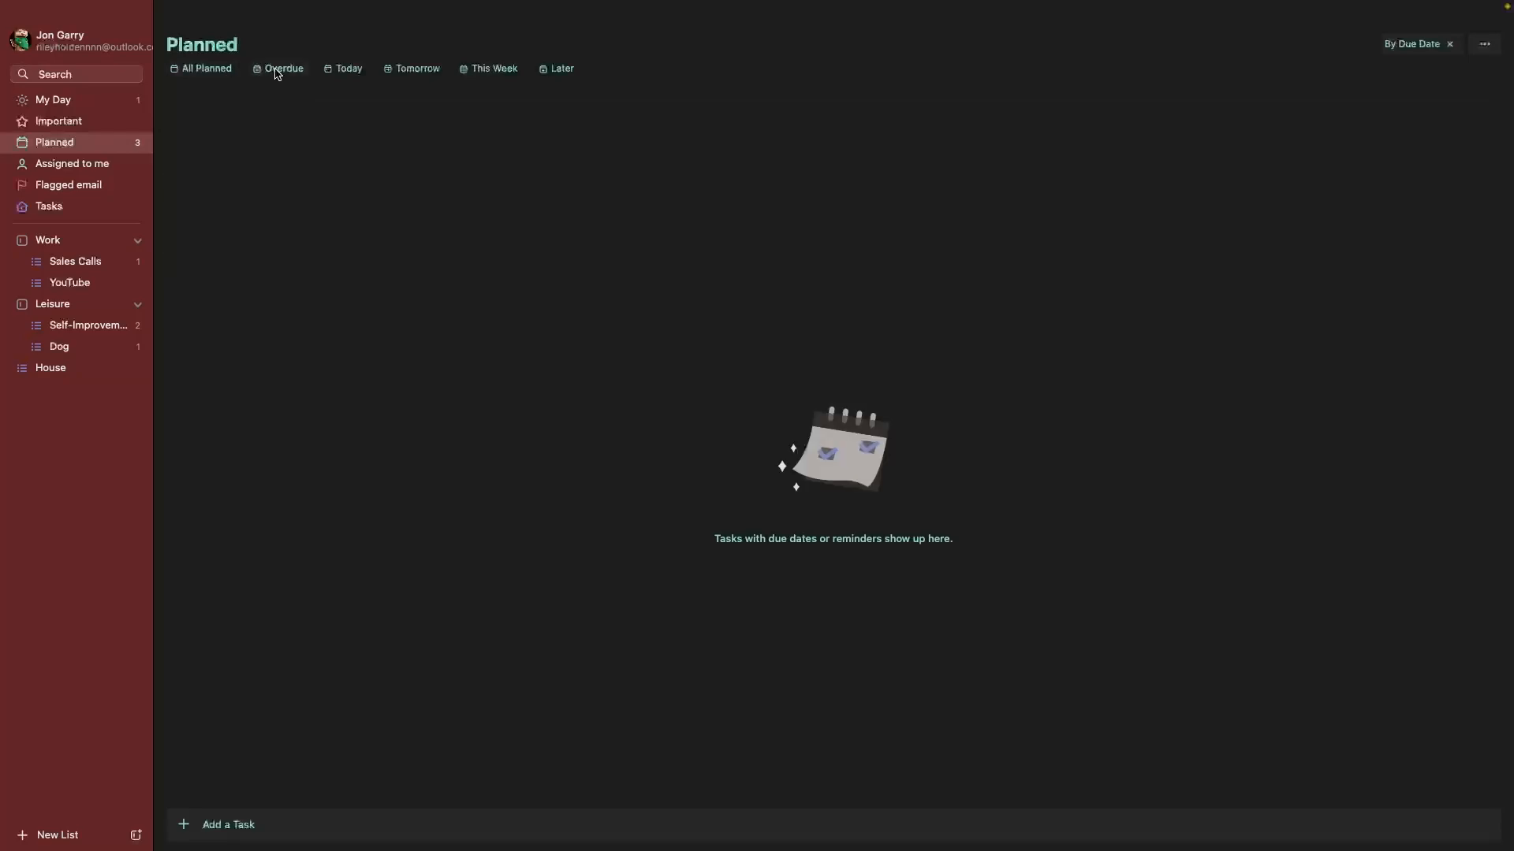
pyautogui.click(233, 77)
pyautogui.click(255, 78)
pyautogui.click(353, 72)
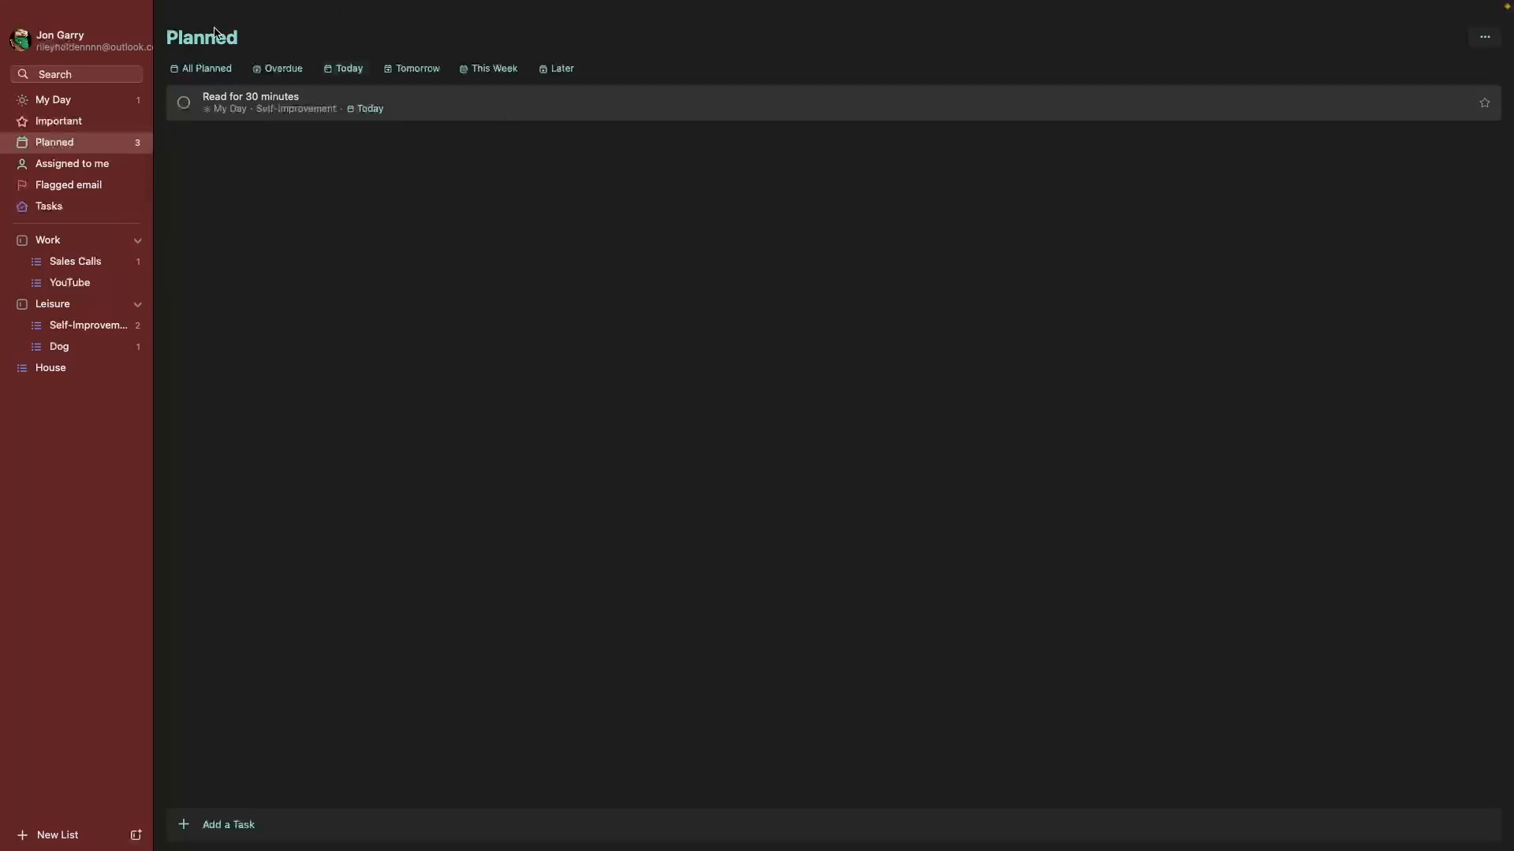
pyautogui.click(399, 73)
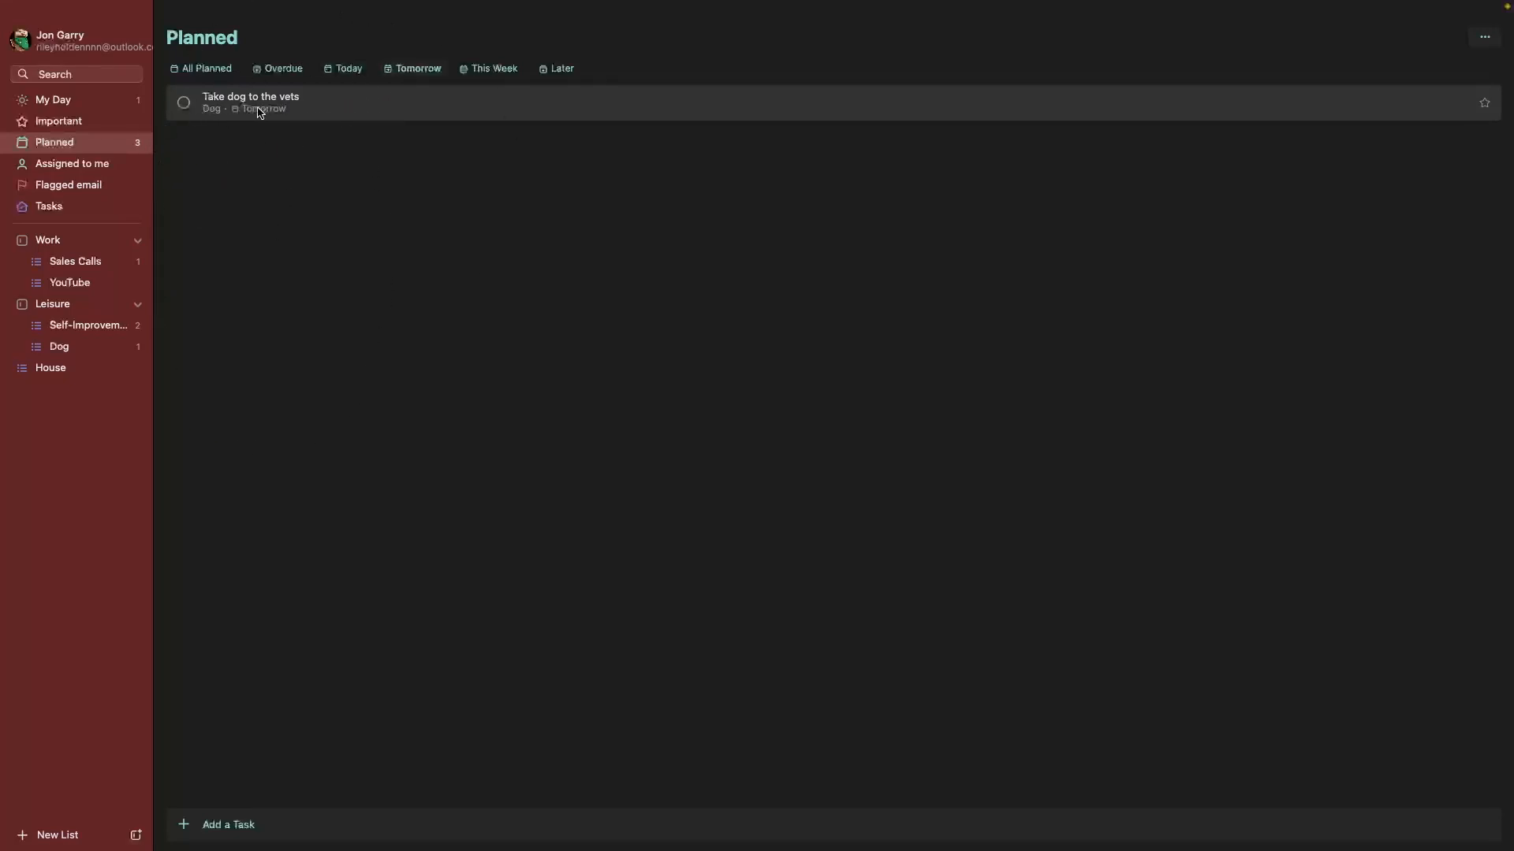
pyautogui.click(484, 71)
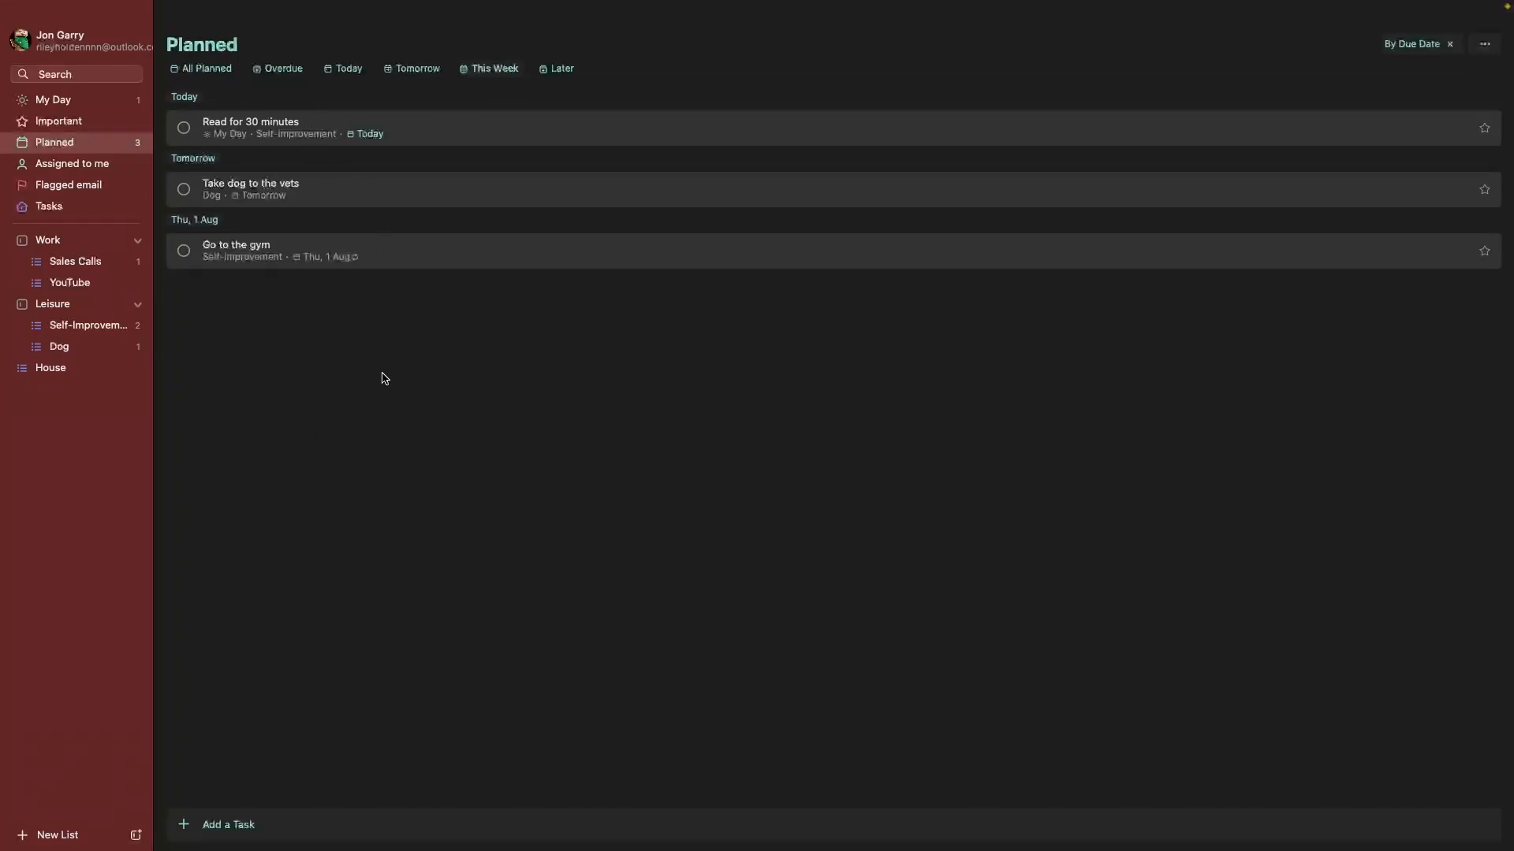
pyautogui.click(545, 75)
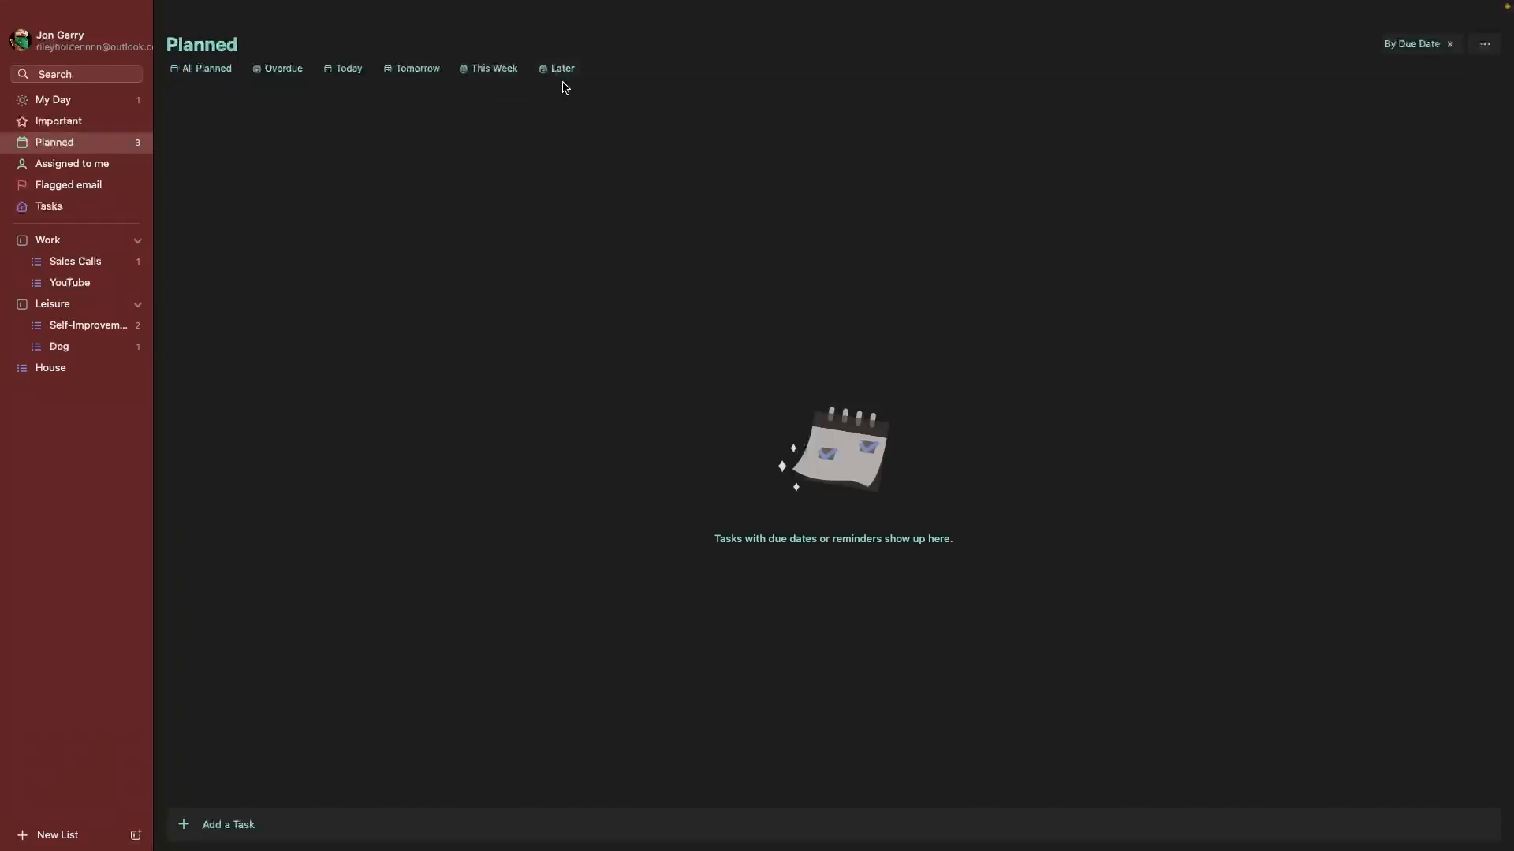
pyautogui.click(230, 75)
pyautogui.click(265, 75)
pyautogui.click(326, 74)
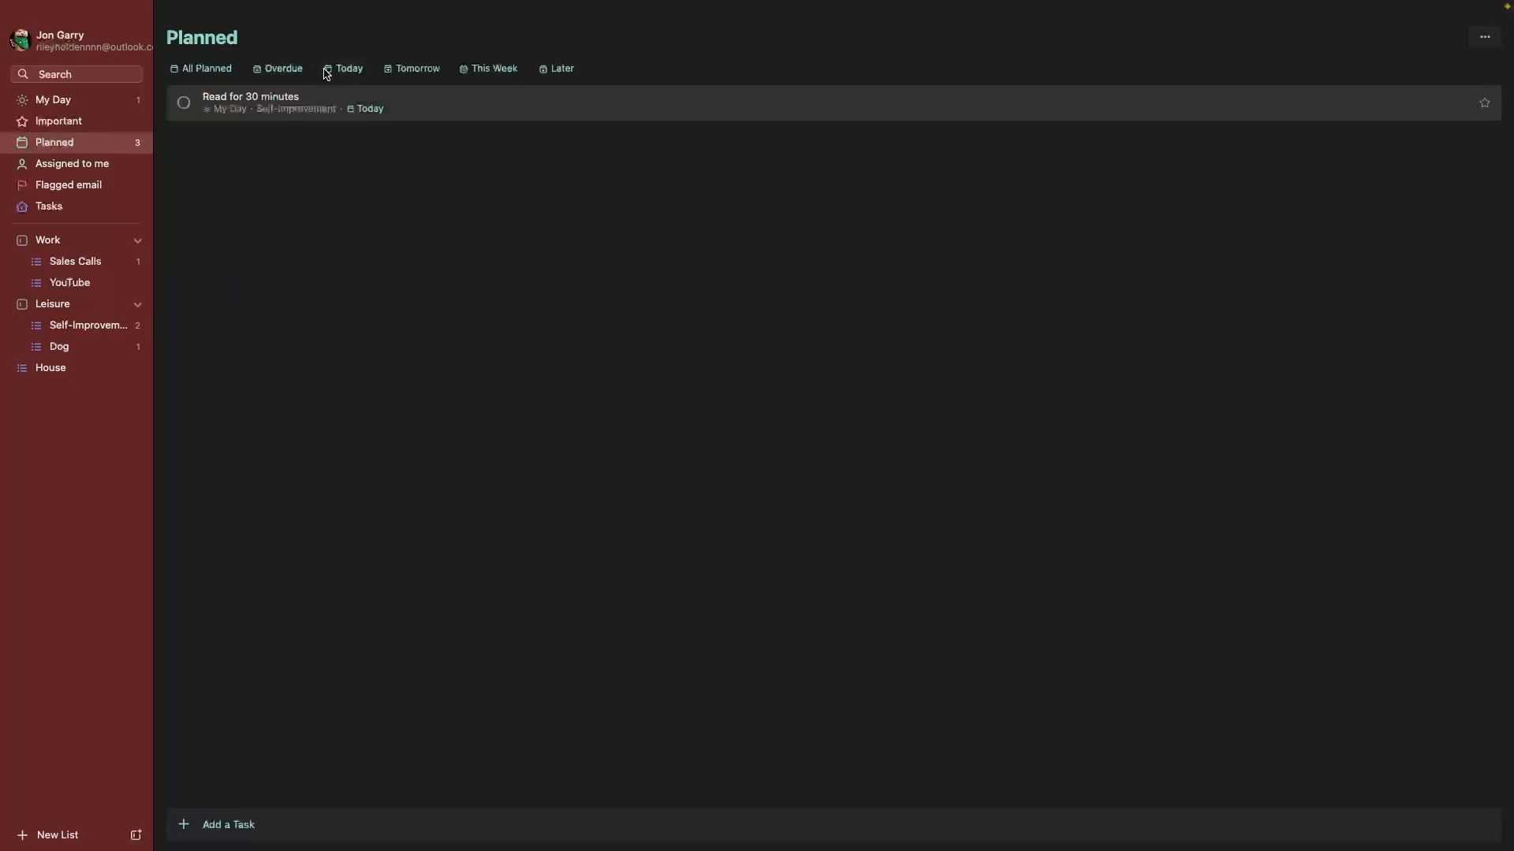
pyautogui.click(402, 70)
pyautogui.click(495, 70)
pyautogui.click(543, 72)
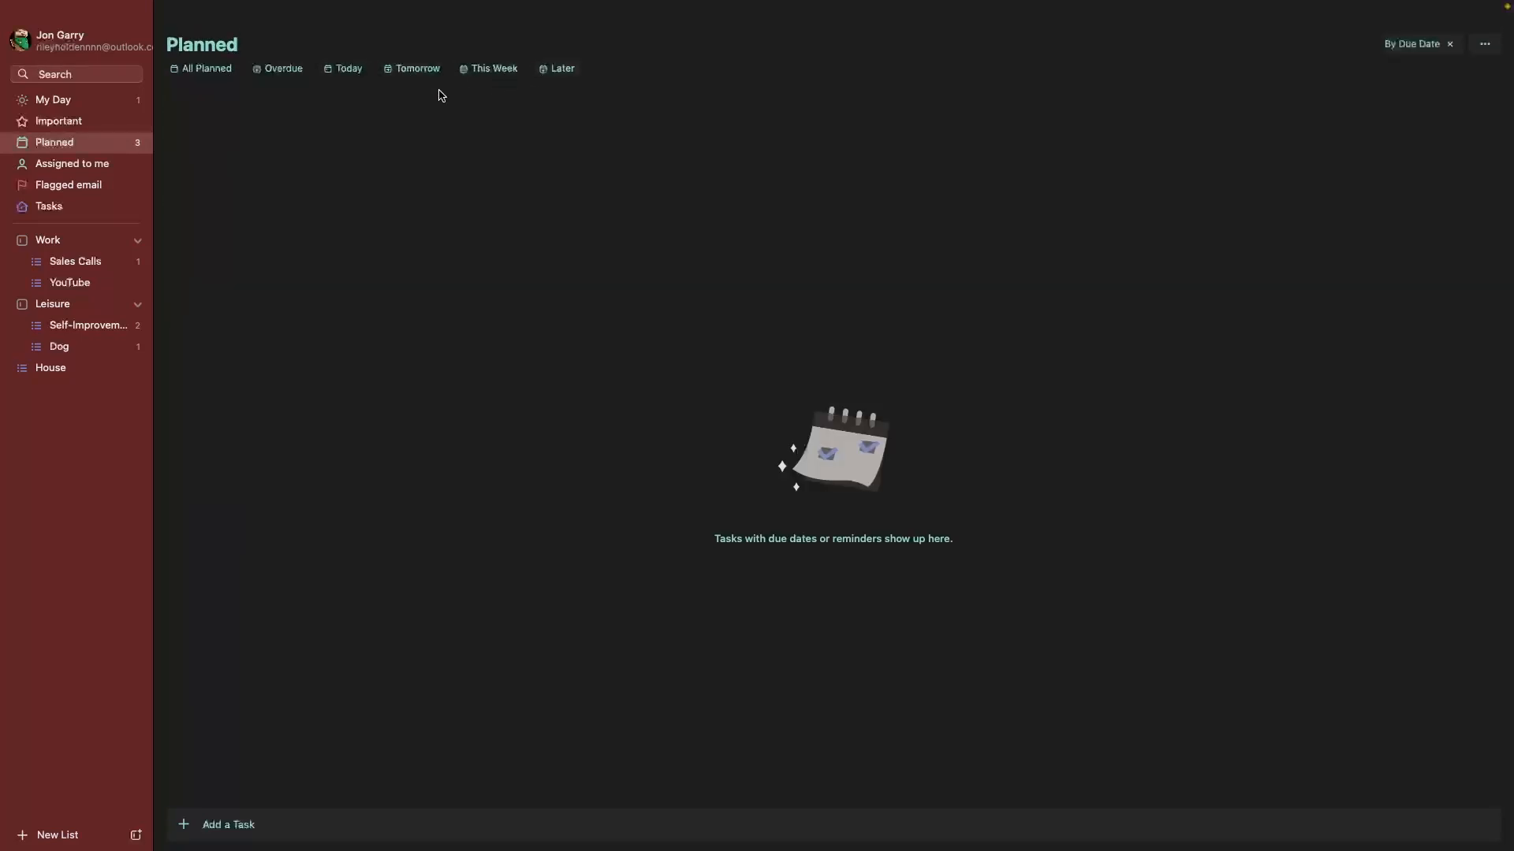
pyautogui.click(224, 71)
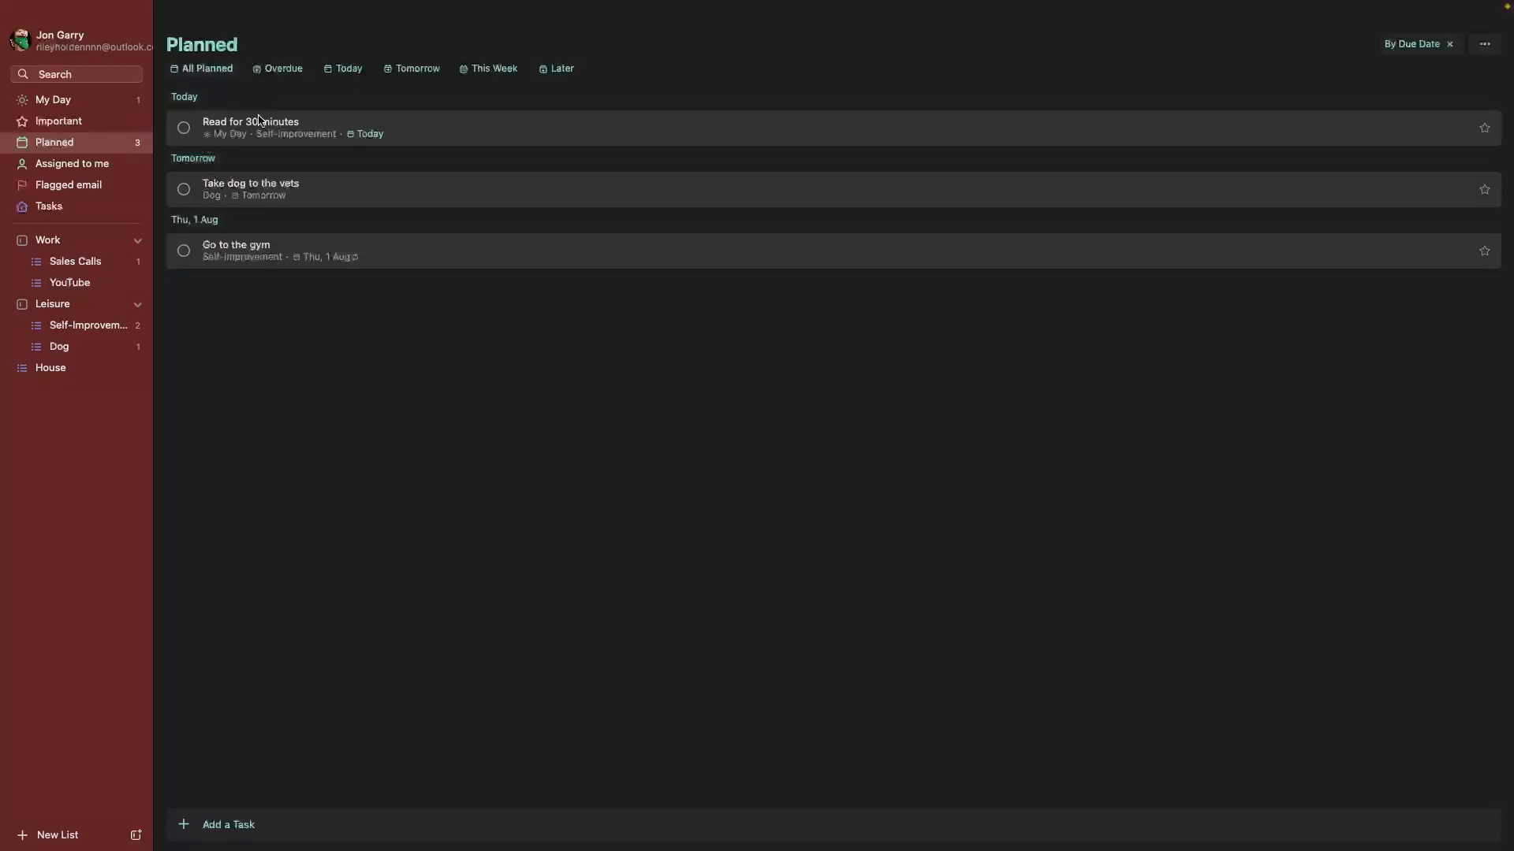
# View the Flagged email list, switch to Outlook on the web and read the calendar email dated Mon 15/07.
pyautogui.click(100, 203)
pyautogui.click(92, 193)
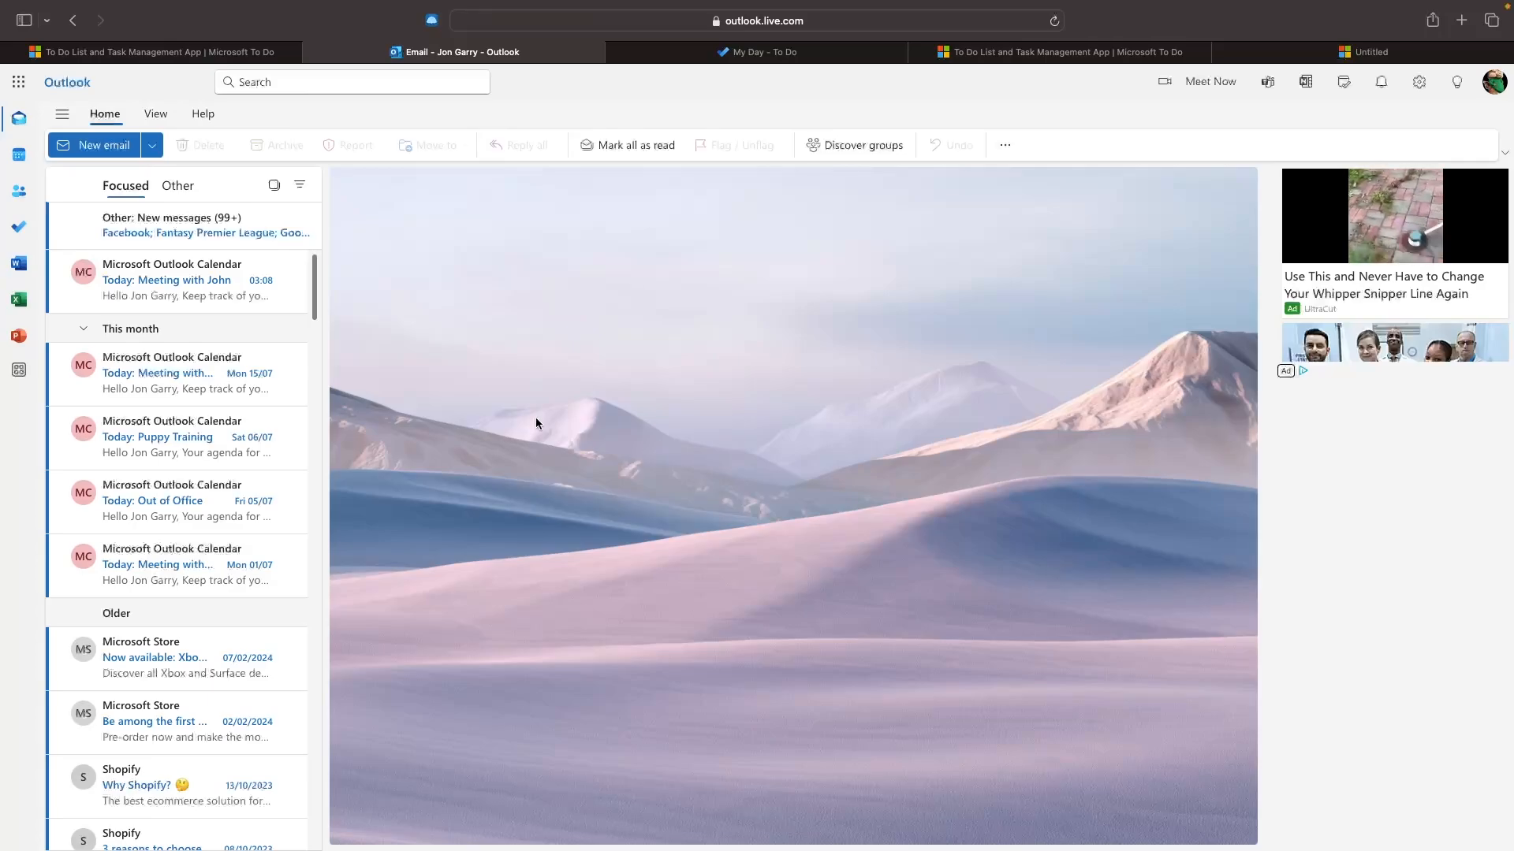
pyautogui.click(150, 381)
pyautogui.scroll(-2, 362, 436)
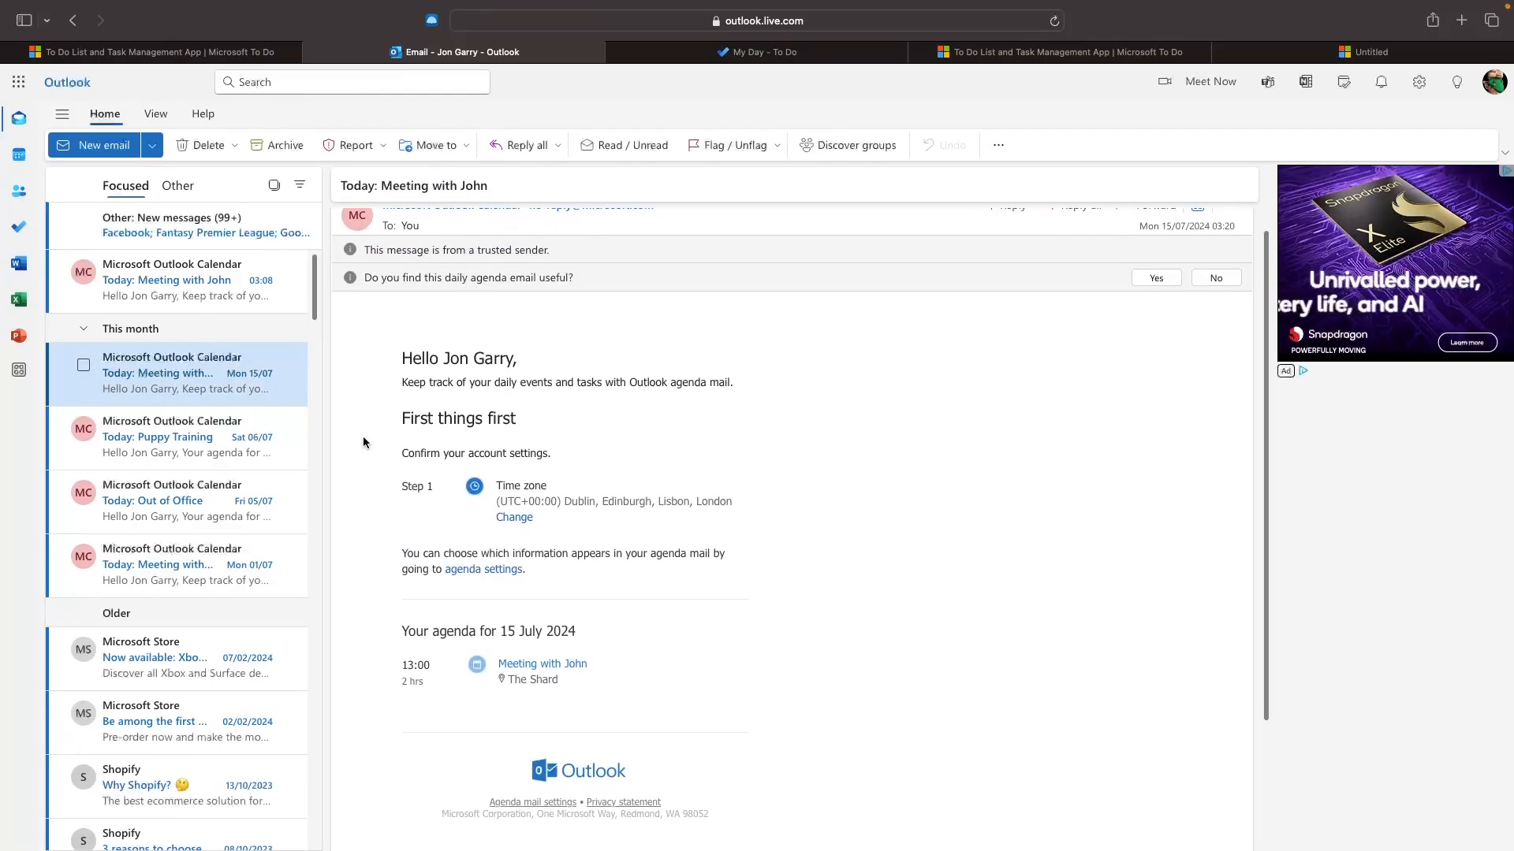
pyautogui.scroll(2, 365, 442)
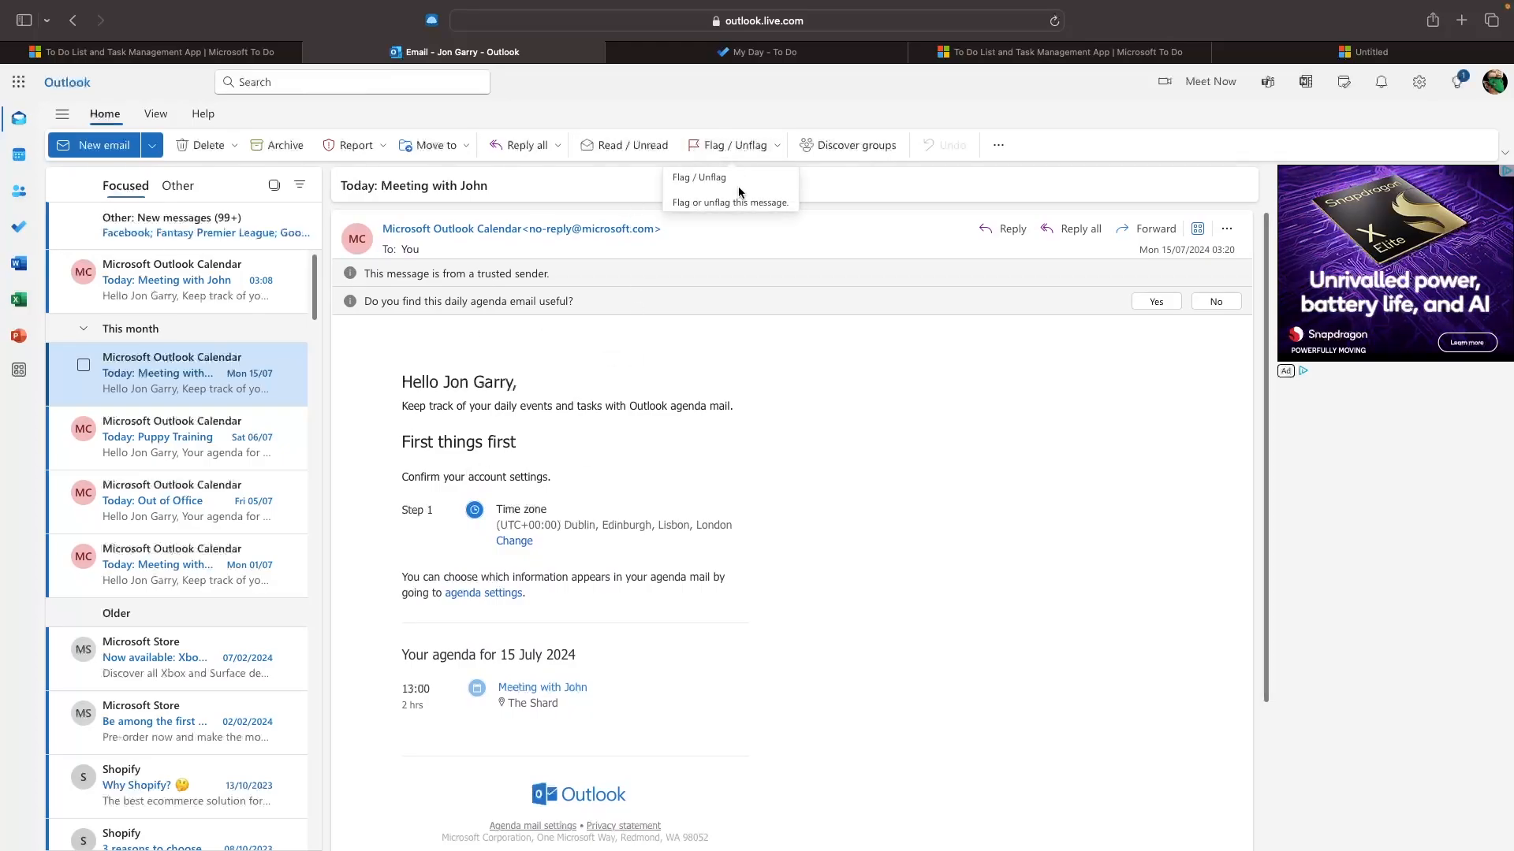
# Check the Flagged email list in Microsoft To Do, return to Outlook and flag the open 15/07 meeting email for This week.
pyautogui.hotkey('ctrl', 'Left')
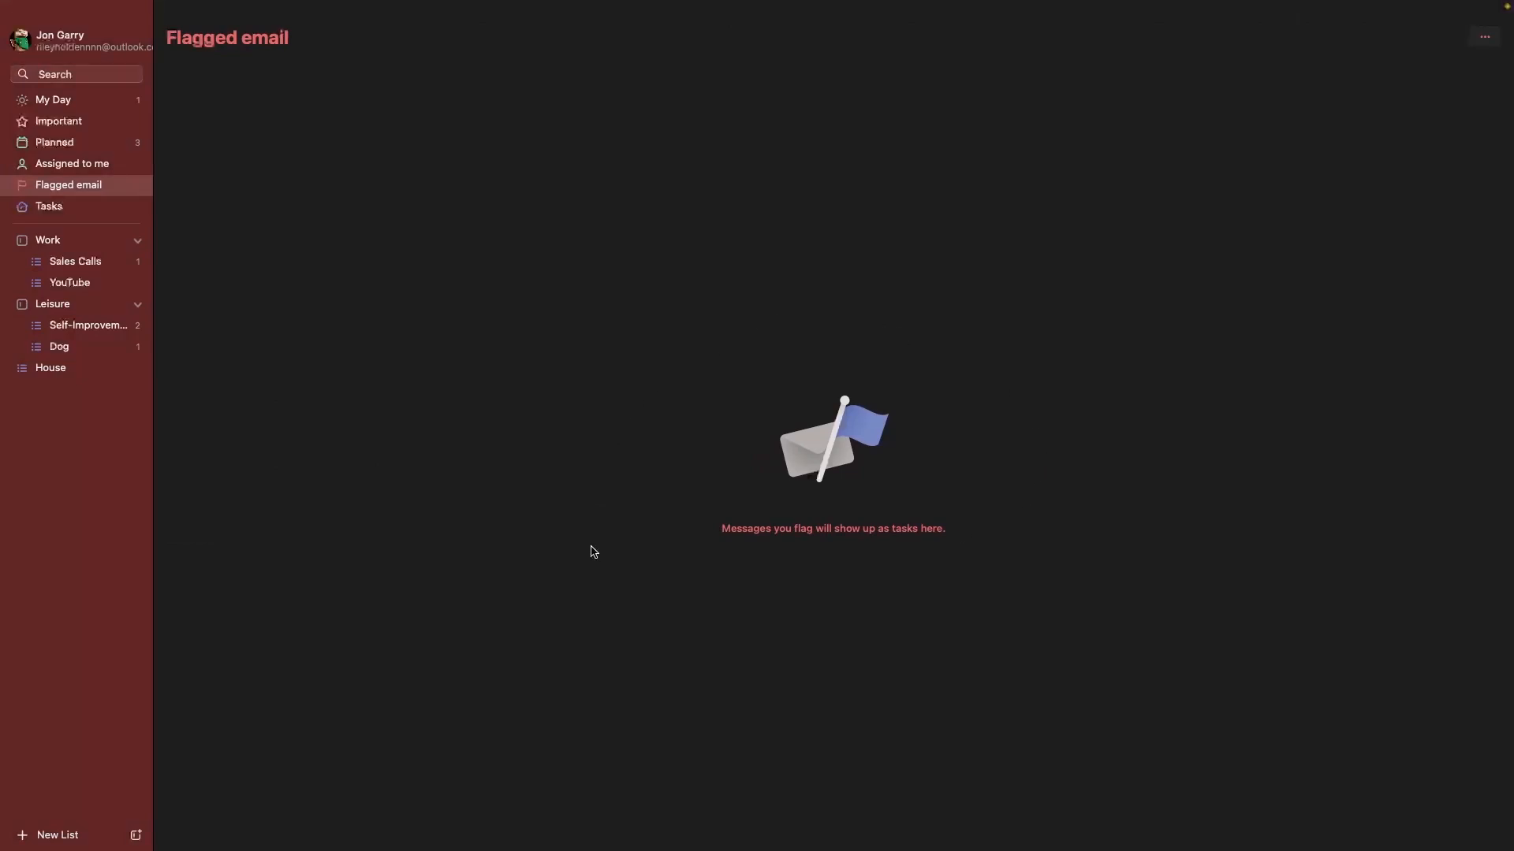
pyautogui.hotkey('ctrl', 'Right')
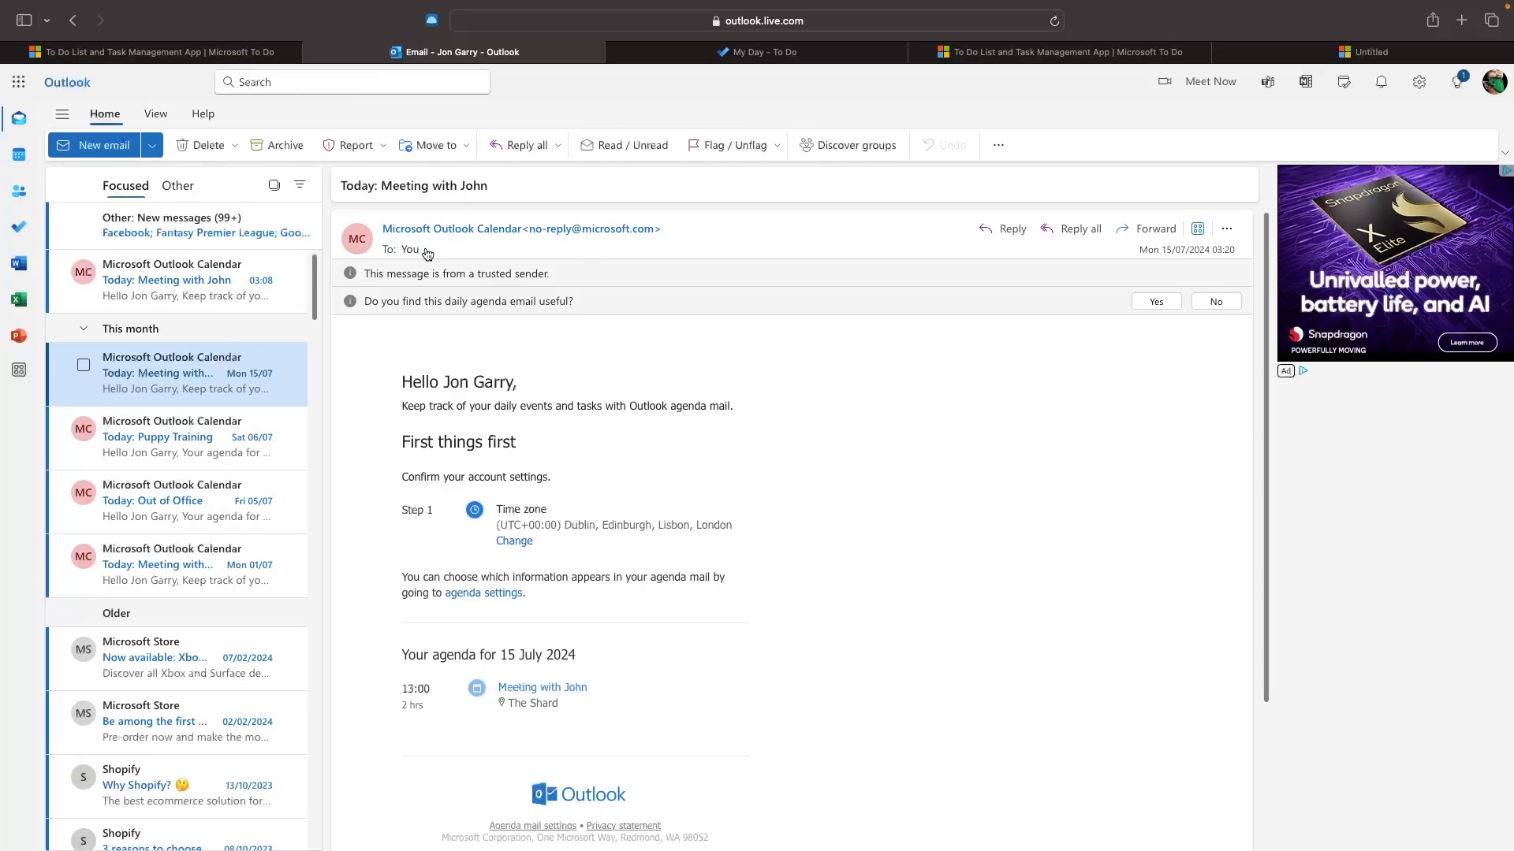
pyautogui.hotkey('ctrl', 'Left')
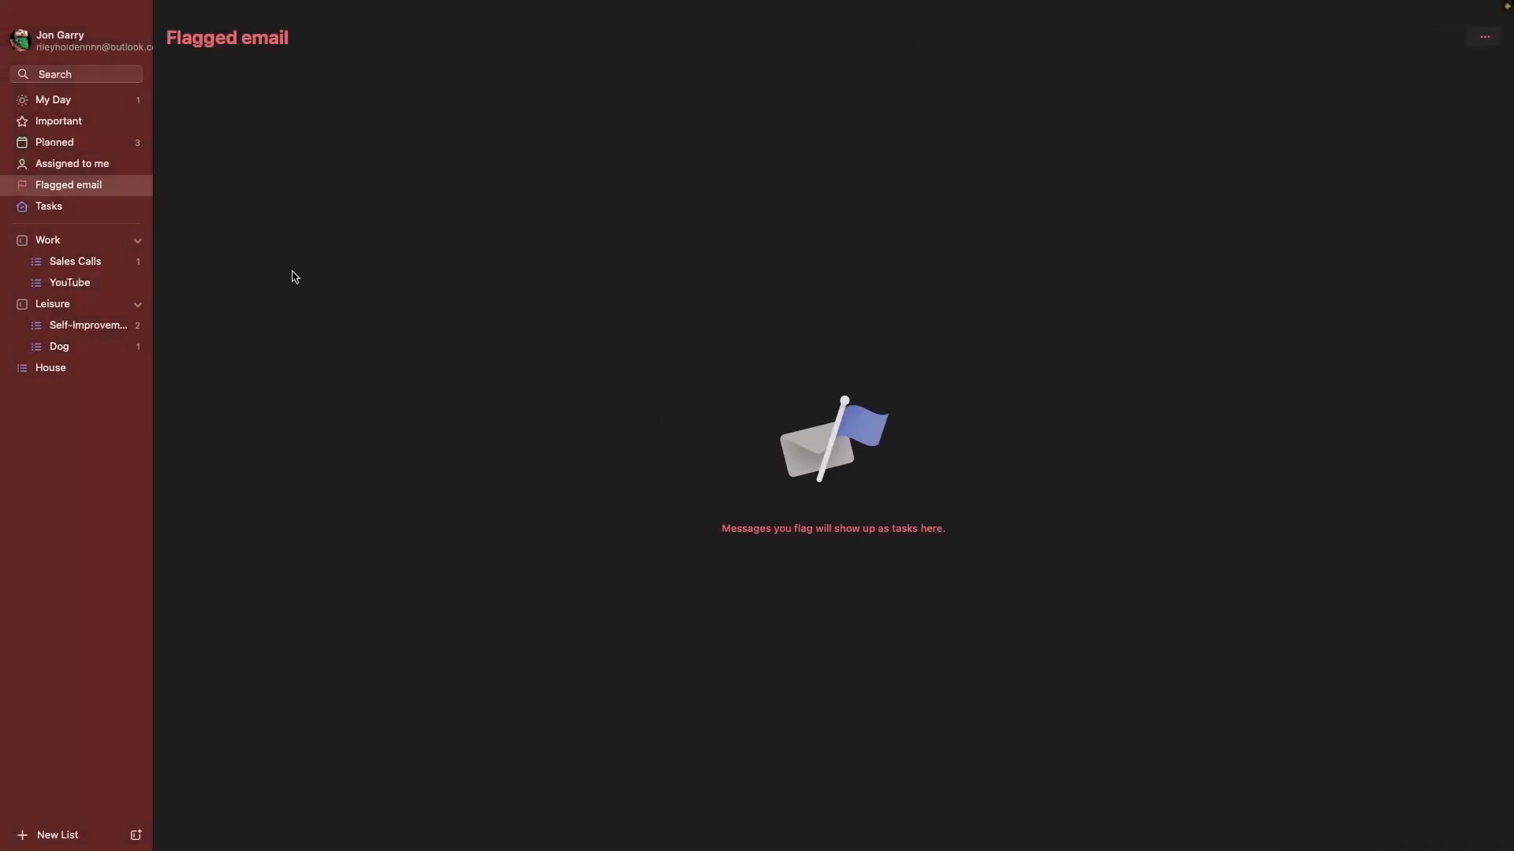
pyautogui.hotkey('ctrl', 'Right')
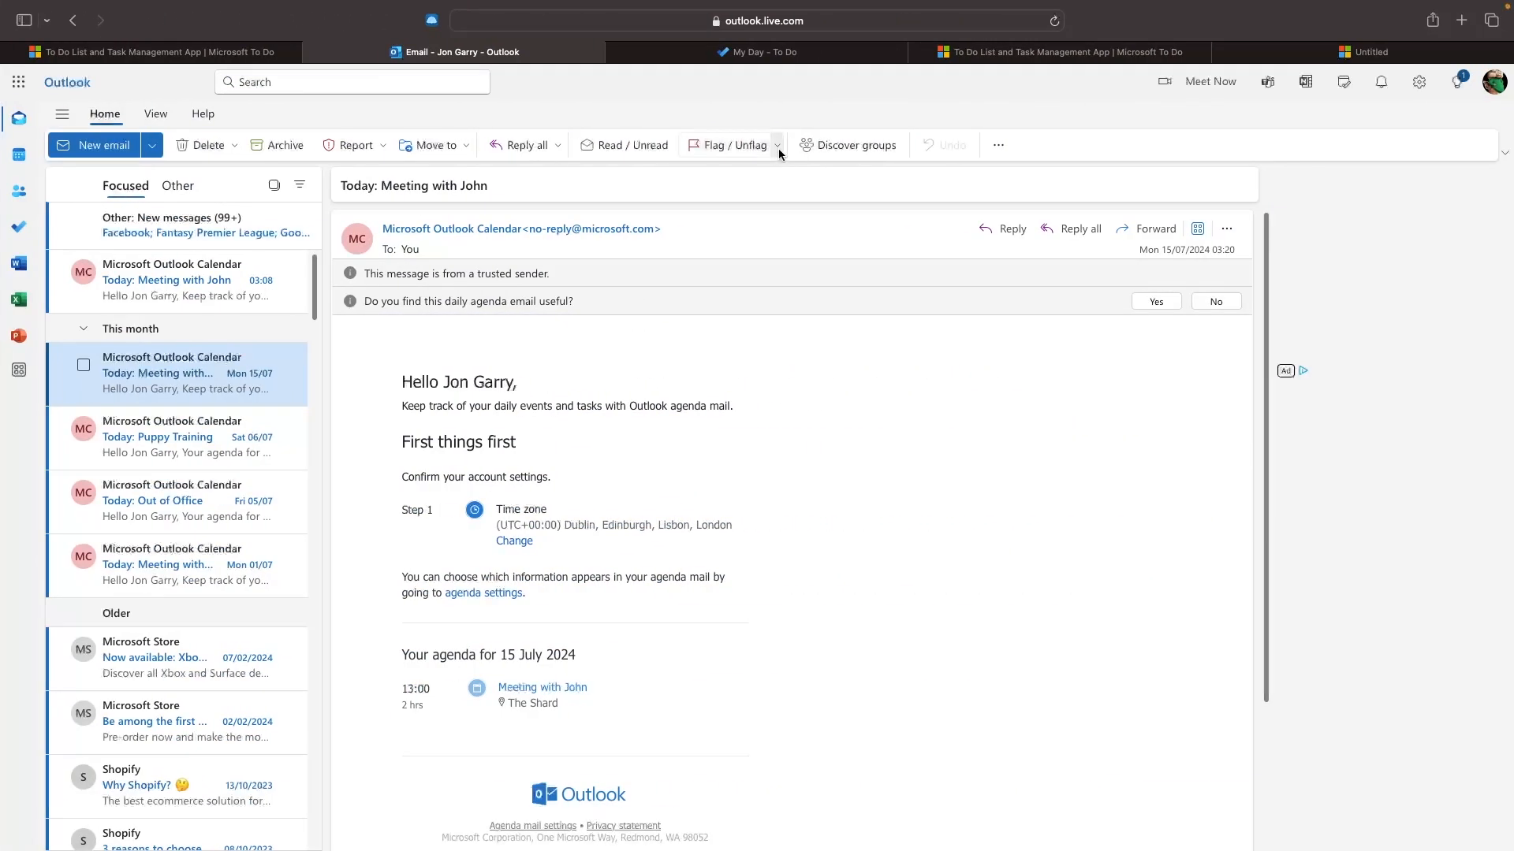
pyautogui.click(777, 146)
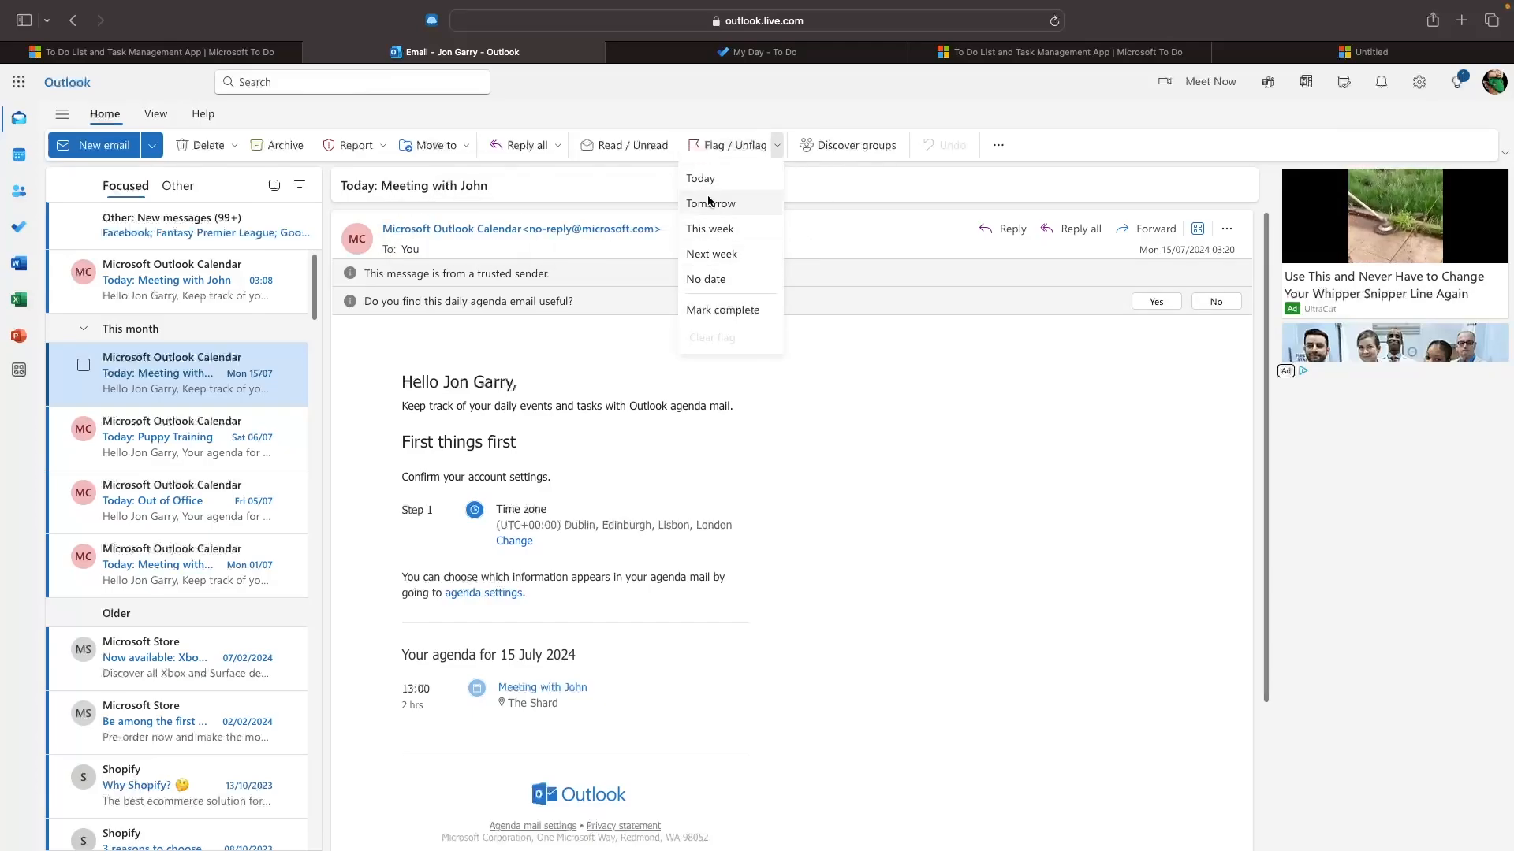
pyautogui.click(712, 229)
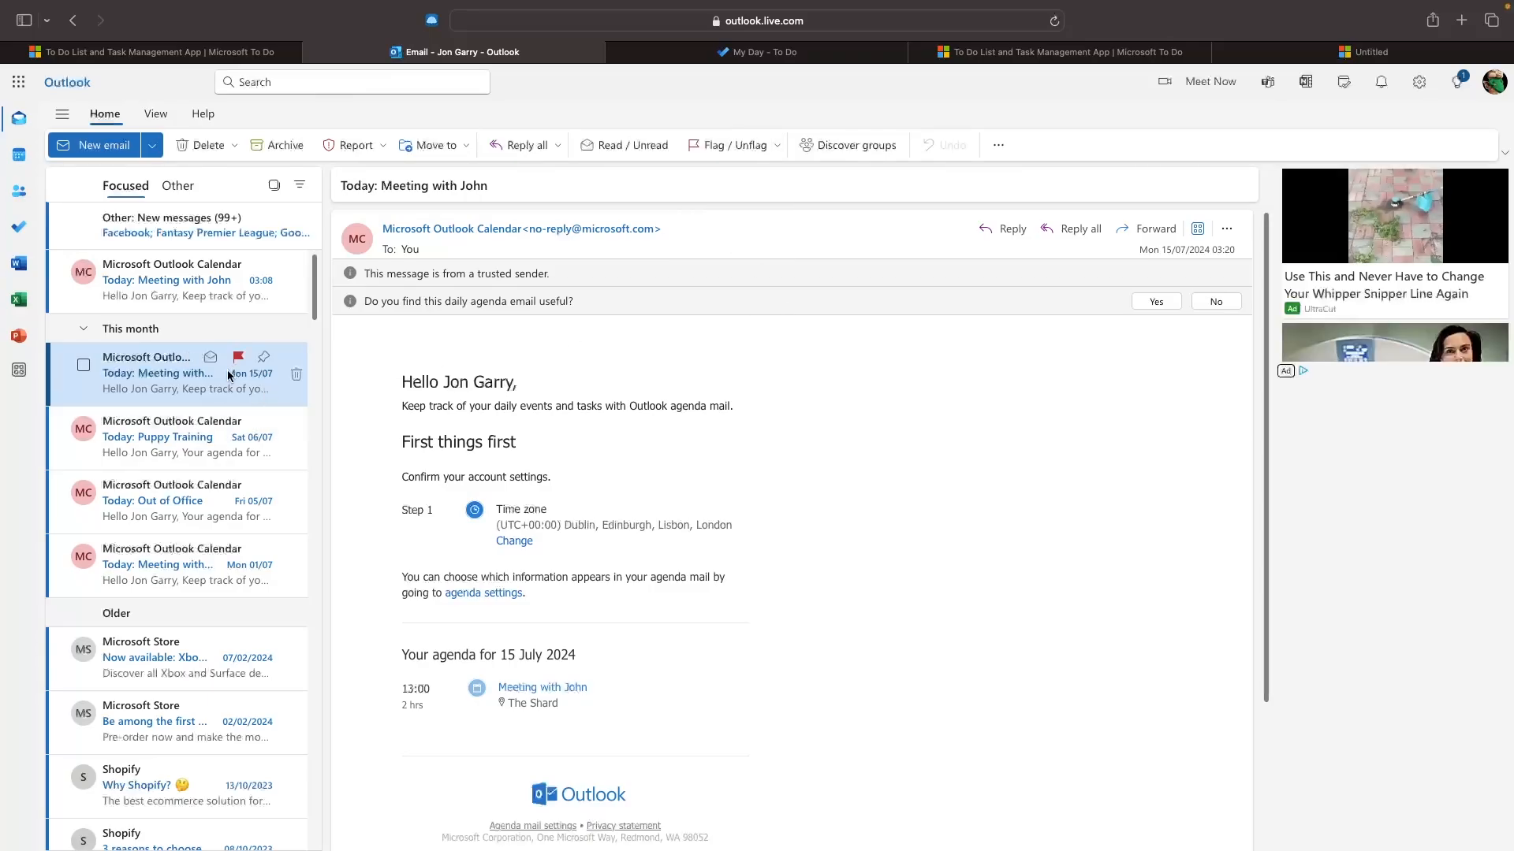
# Flag the "Today: Out of Office" email in Outlook with a due date of today.
pyautogui.click(198, 496)
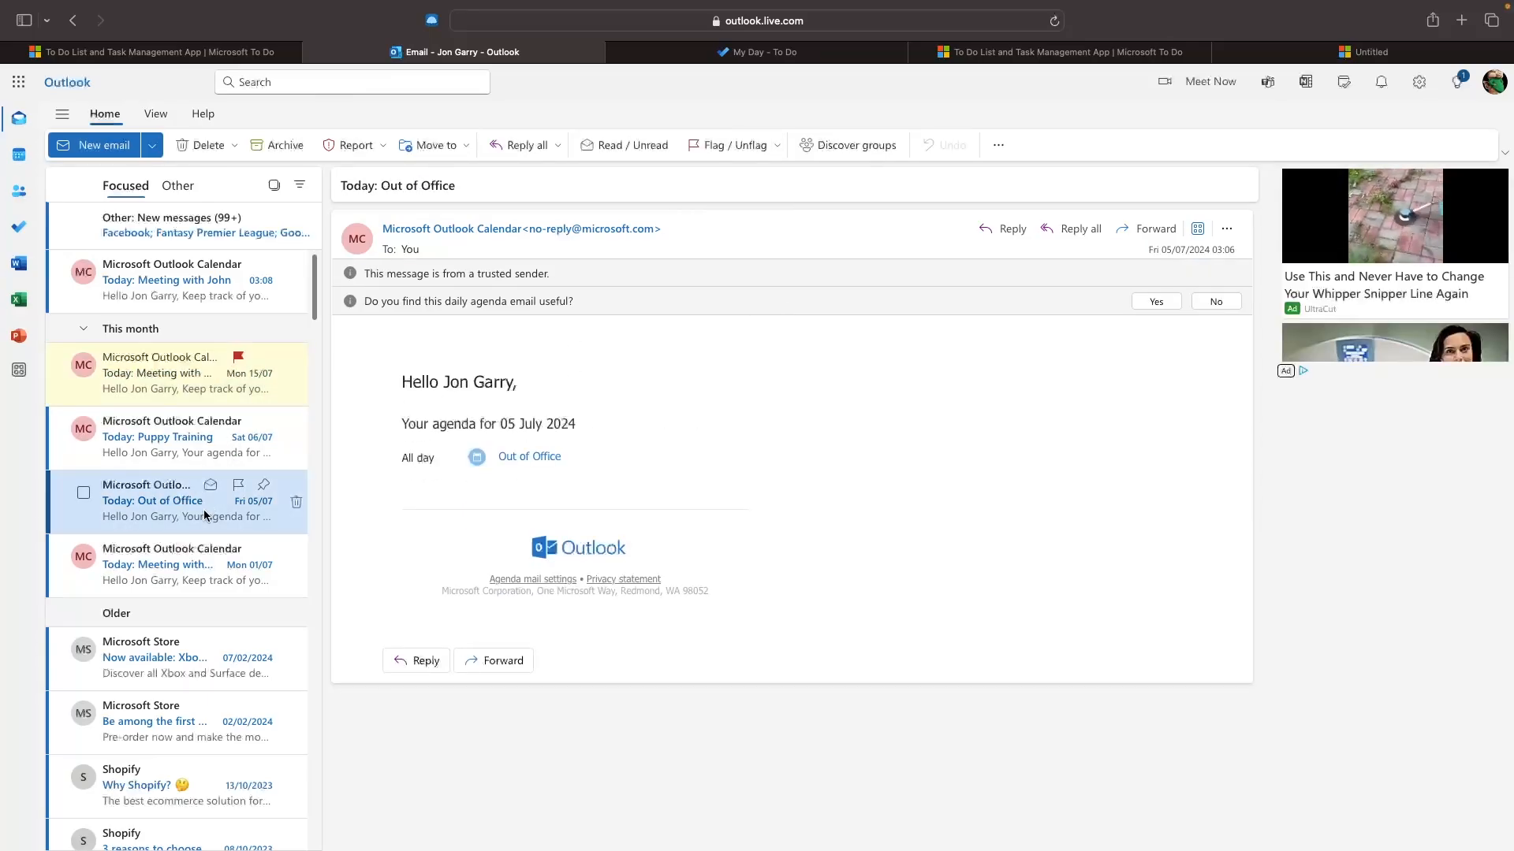
pyautogui.click(777, 145)
pyautogui.click(773, 263)
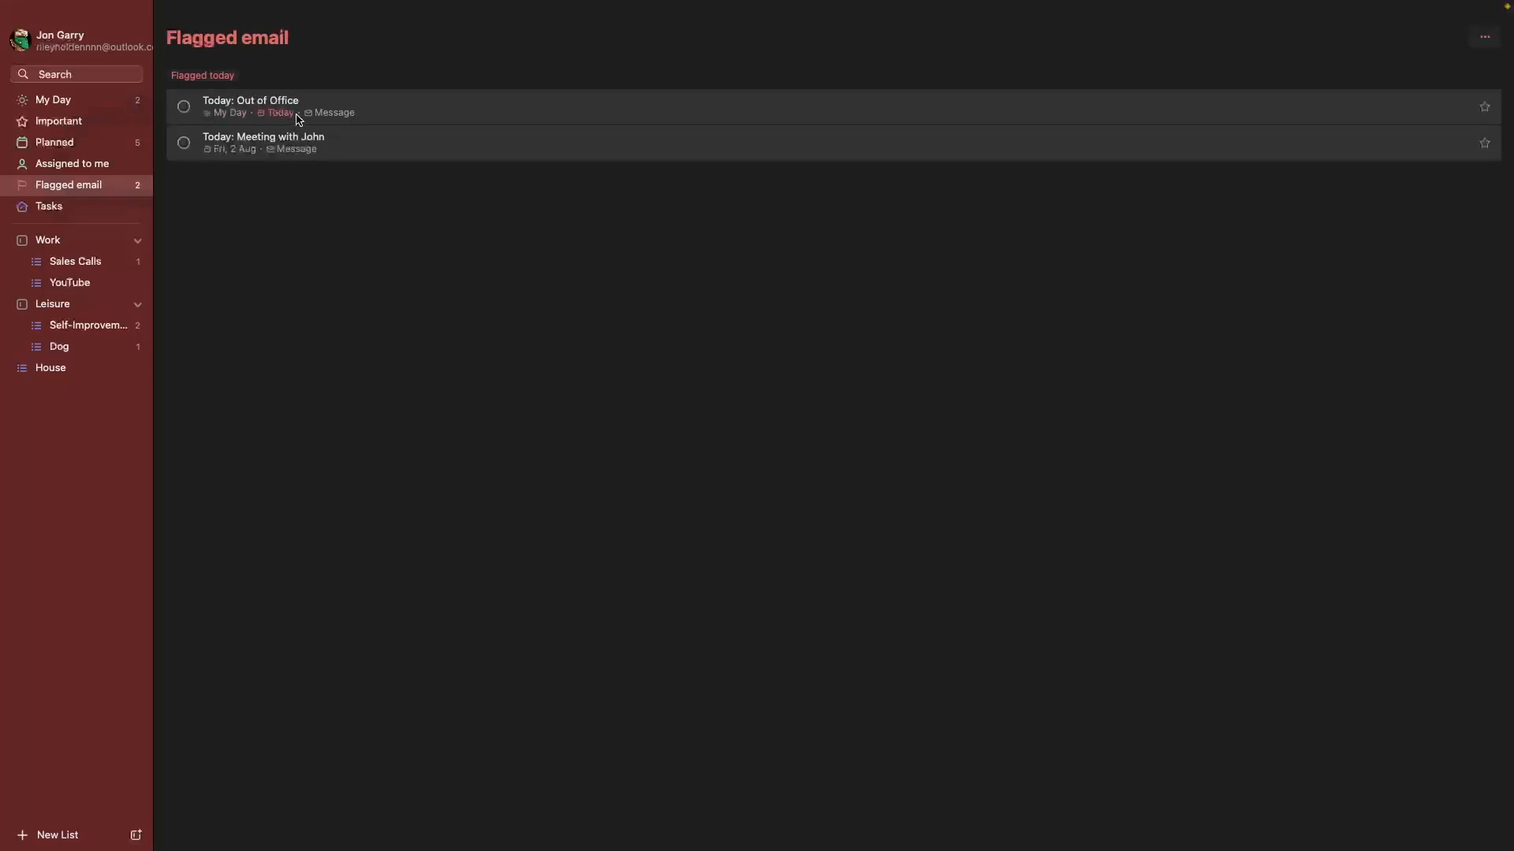
# Check My Day in Microsoft To Do and add the note "Reply to this email, and pay invoice" to the "Today: Out of Office" flagged email.
pyautogui.click(86, 108)
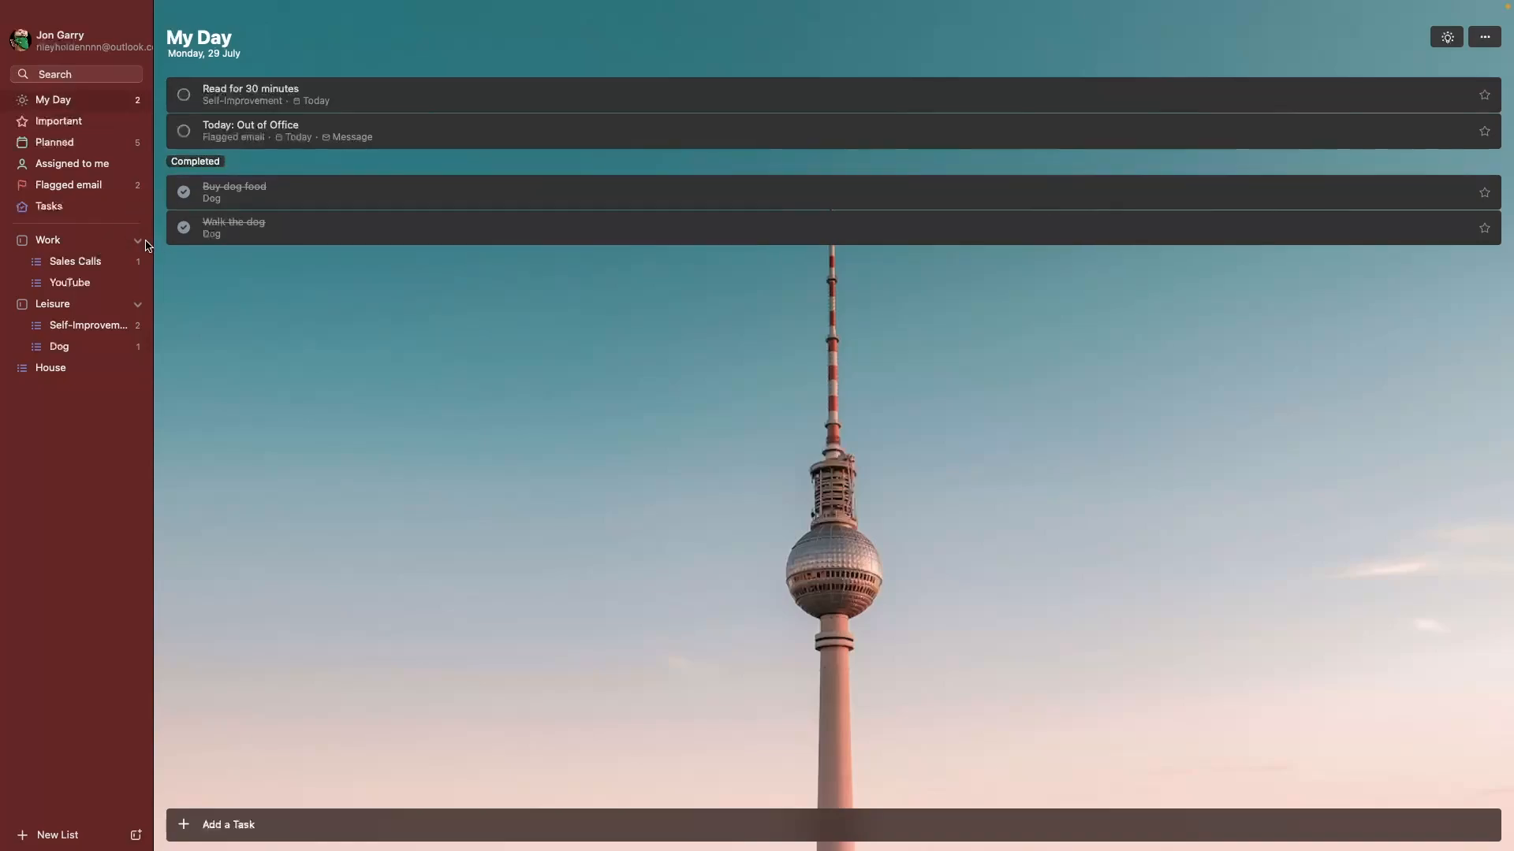
pyautogui.click(78, 192)
pyautogui.click(388, 109)
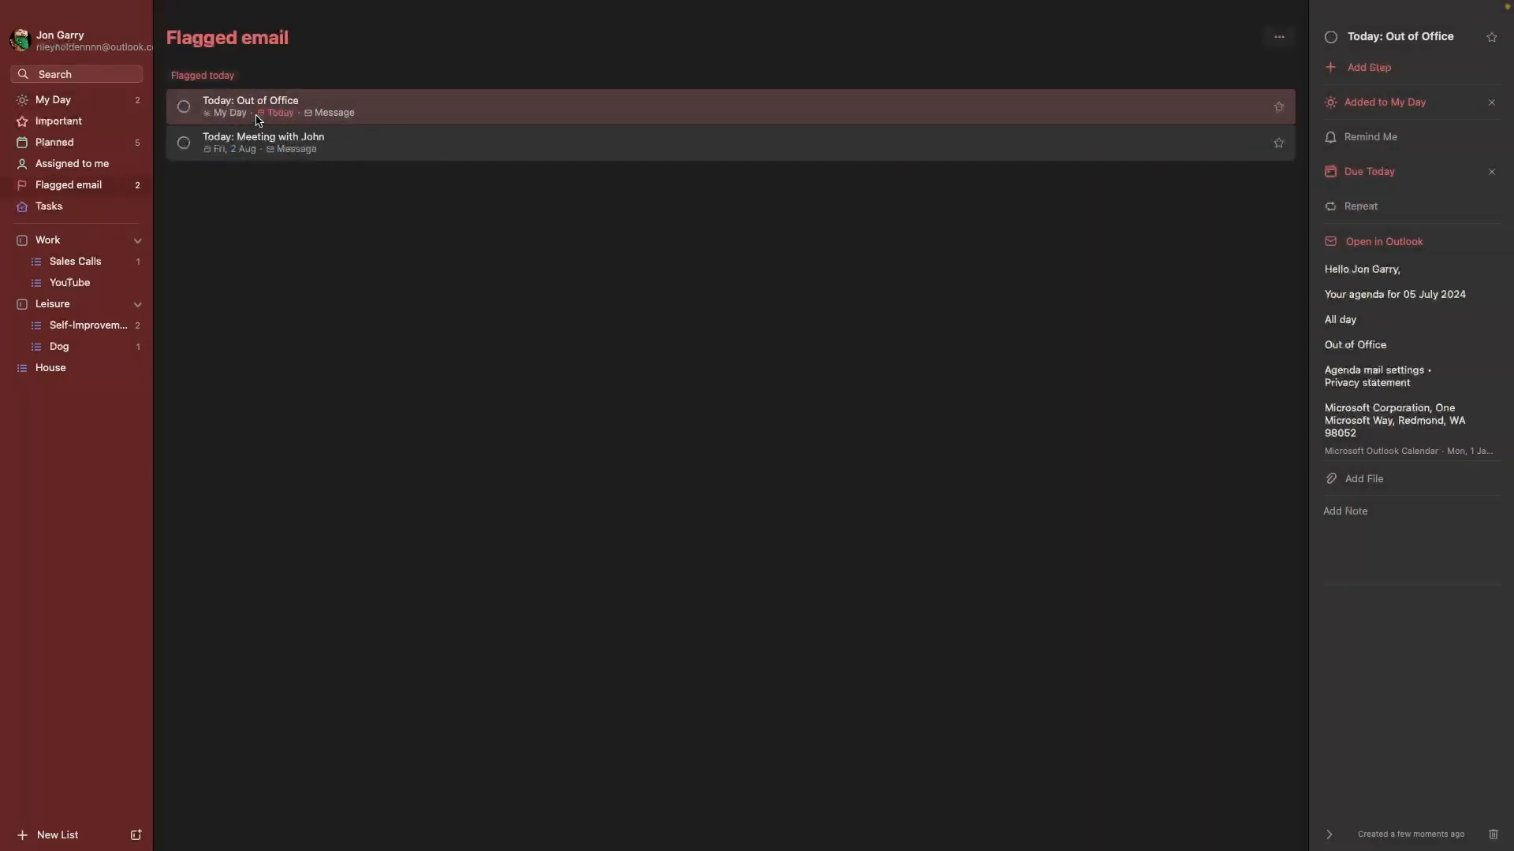
pyautogui.click(1346, 512)
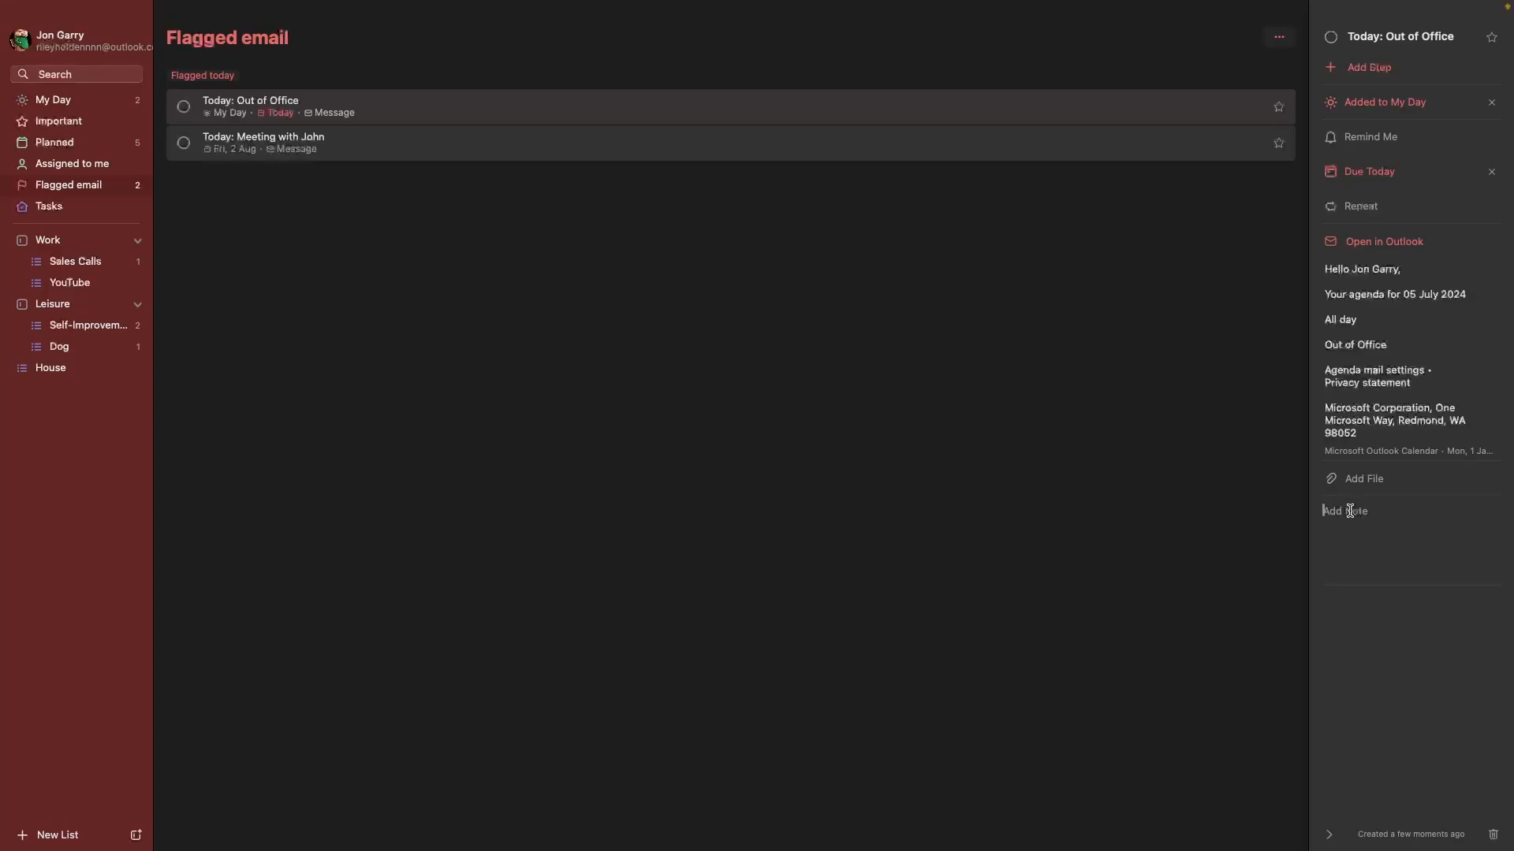
pyautogui.write('Reply to this email, and pay invoice')
pyautogui.press('Escape')
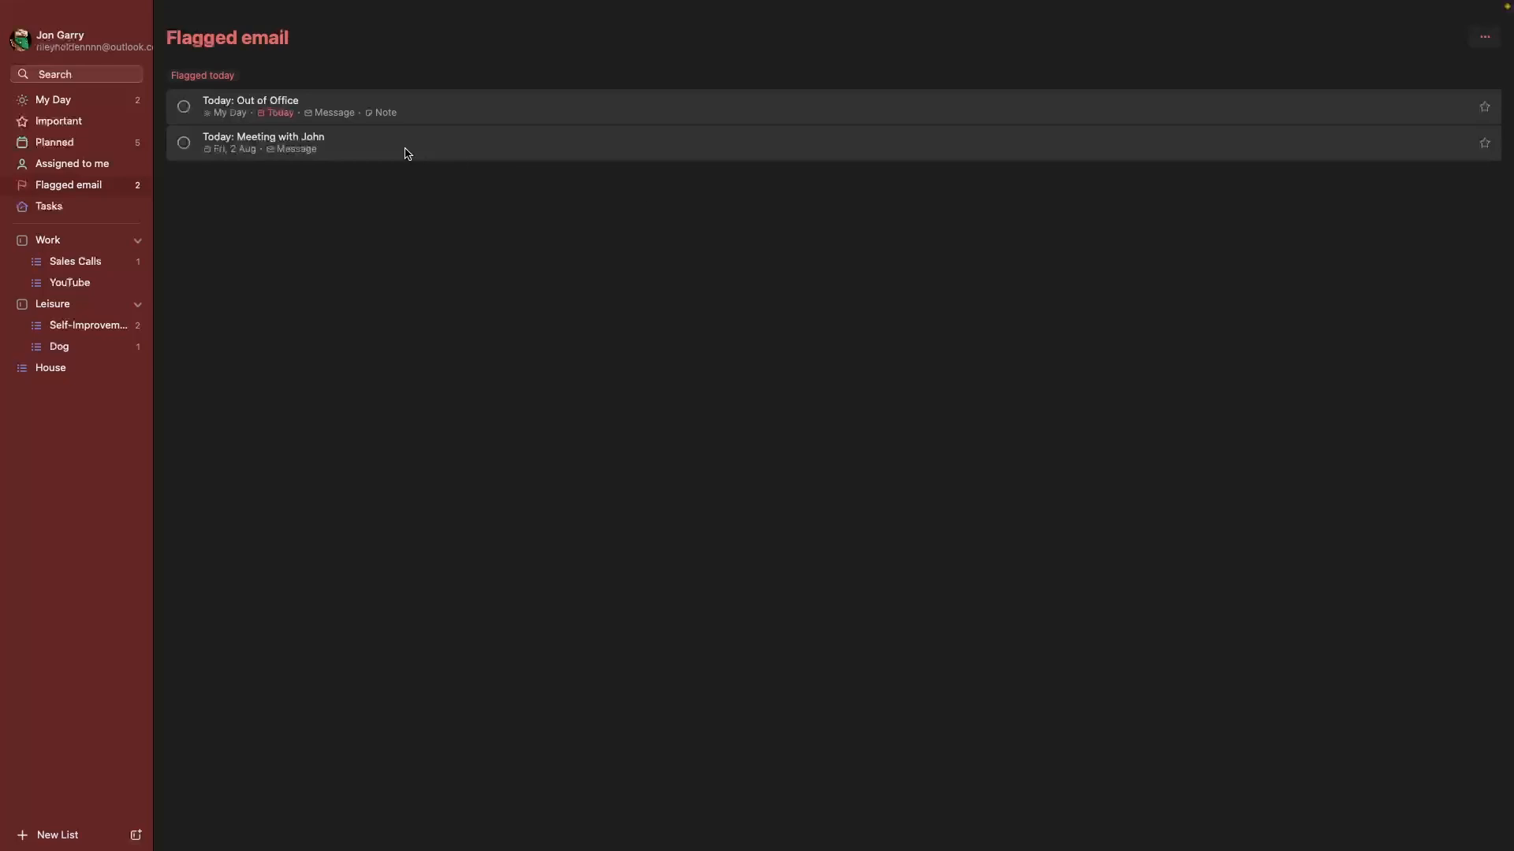
# Review the details of both tasks in the Flagged email list, including the email text and due dates.
pyautogui.click(407, 153)
pyautogui.click(424, 98)
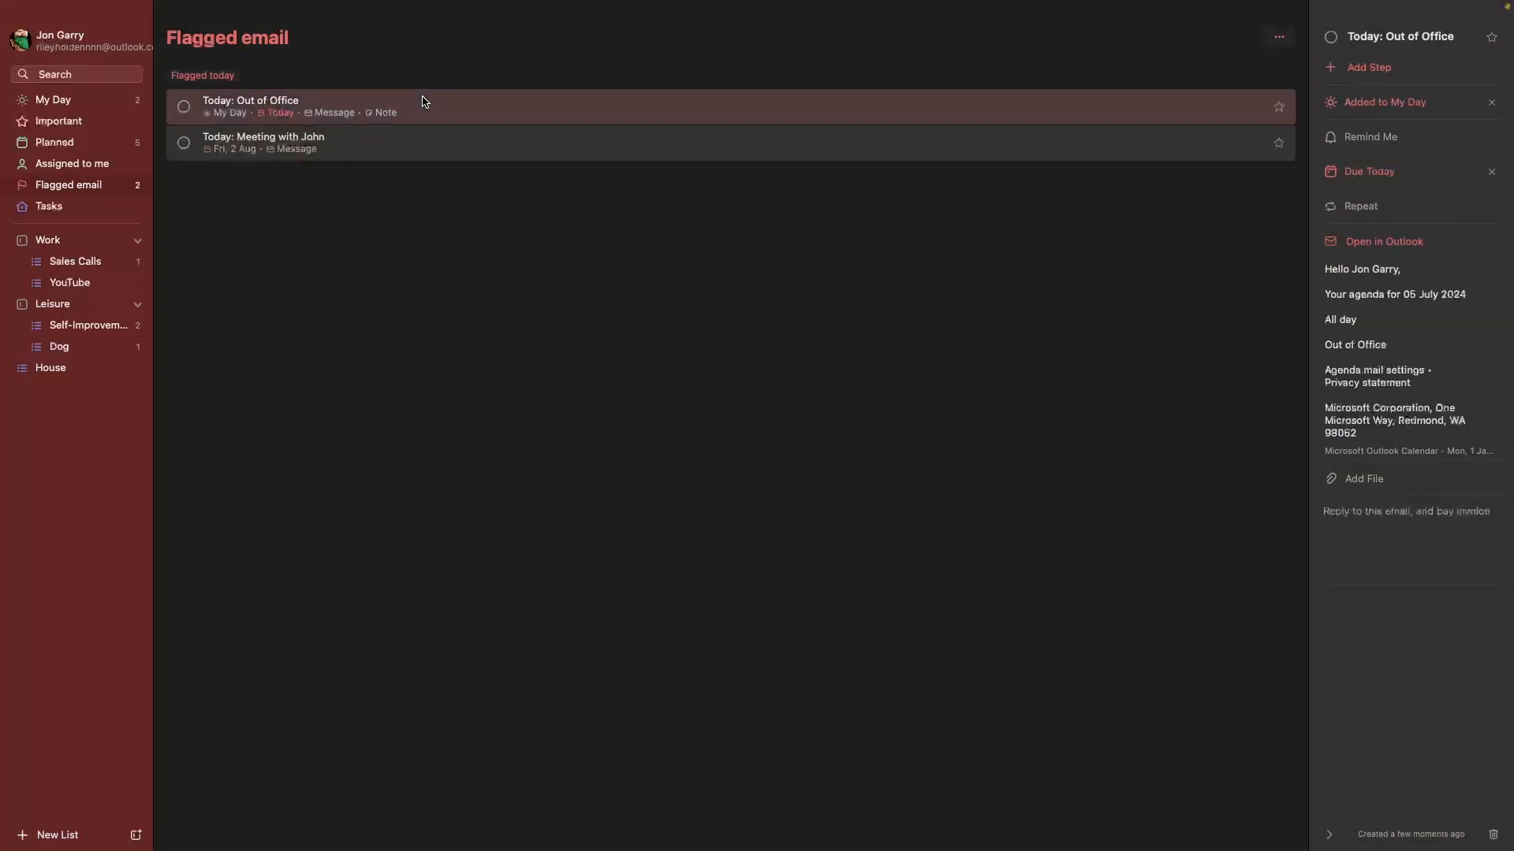
pyautogui.click(433, 153)
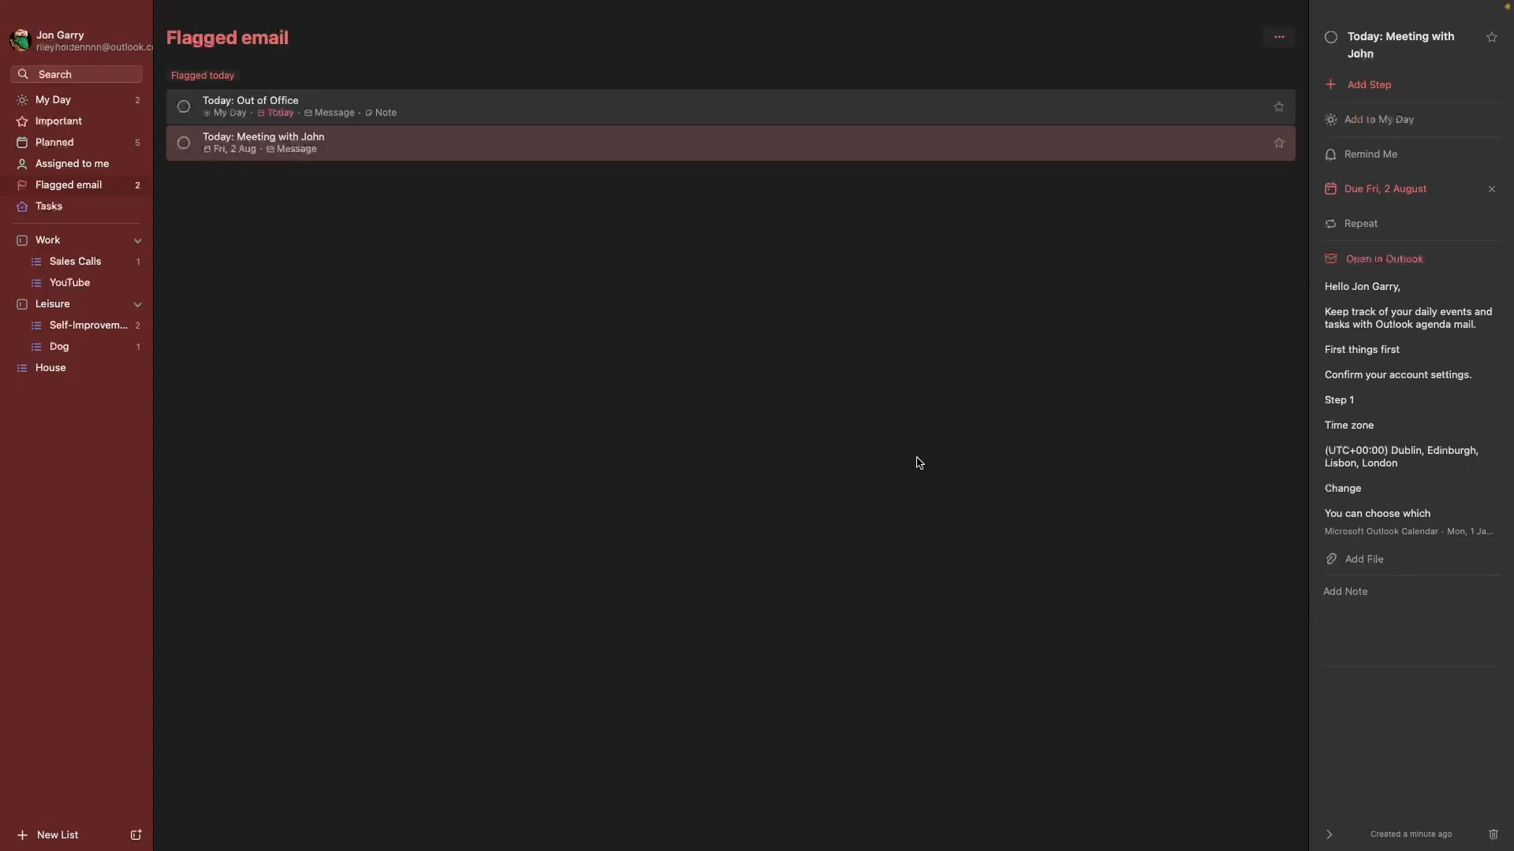
pyautogui.click(217, 153)
# Review the note on "Today: Out of Office" in My Day and mark that task as completed.
pyautogui.click(111, 101)
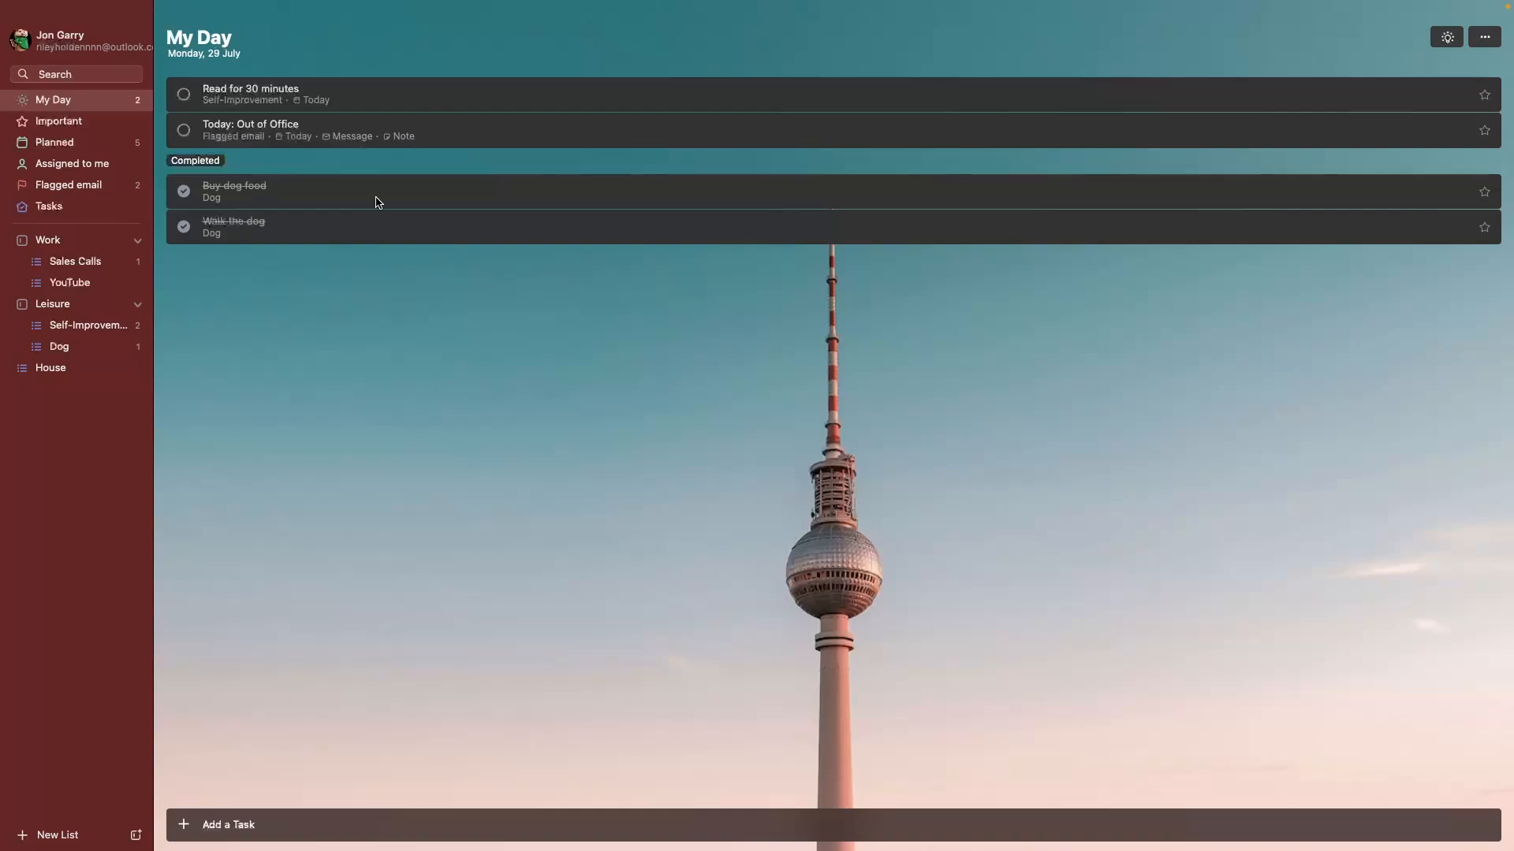
pyautogui.click(476, 141)
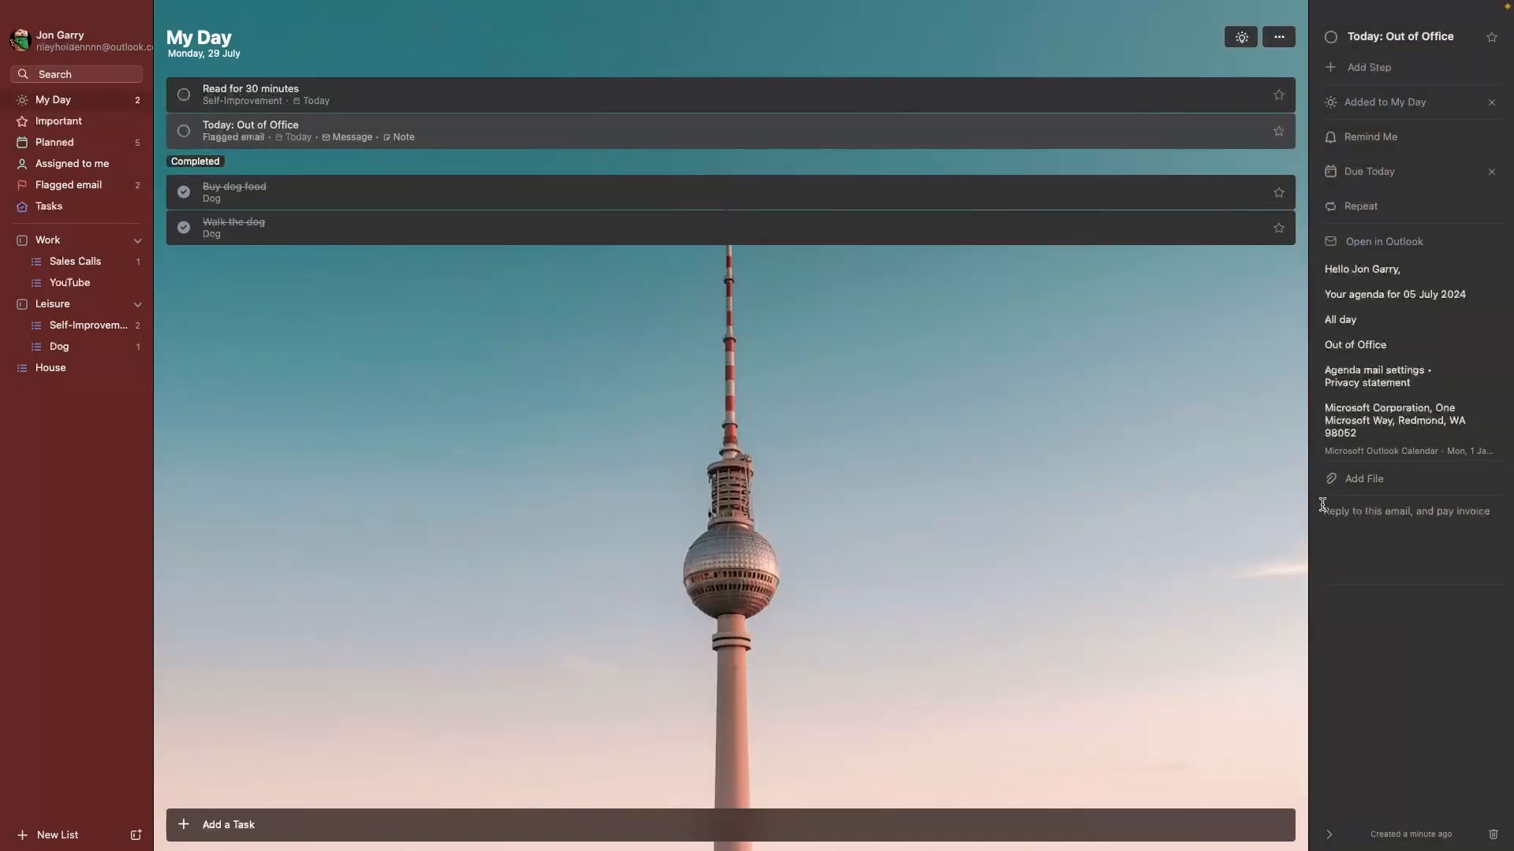
pyautogui.moveTo(1322, 504); pyautogui.dragTo(1510, 509)
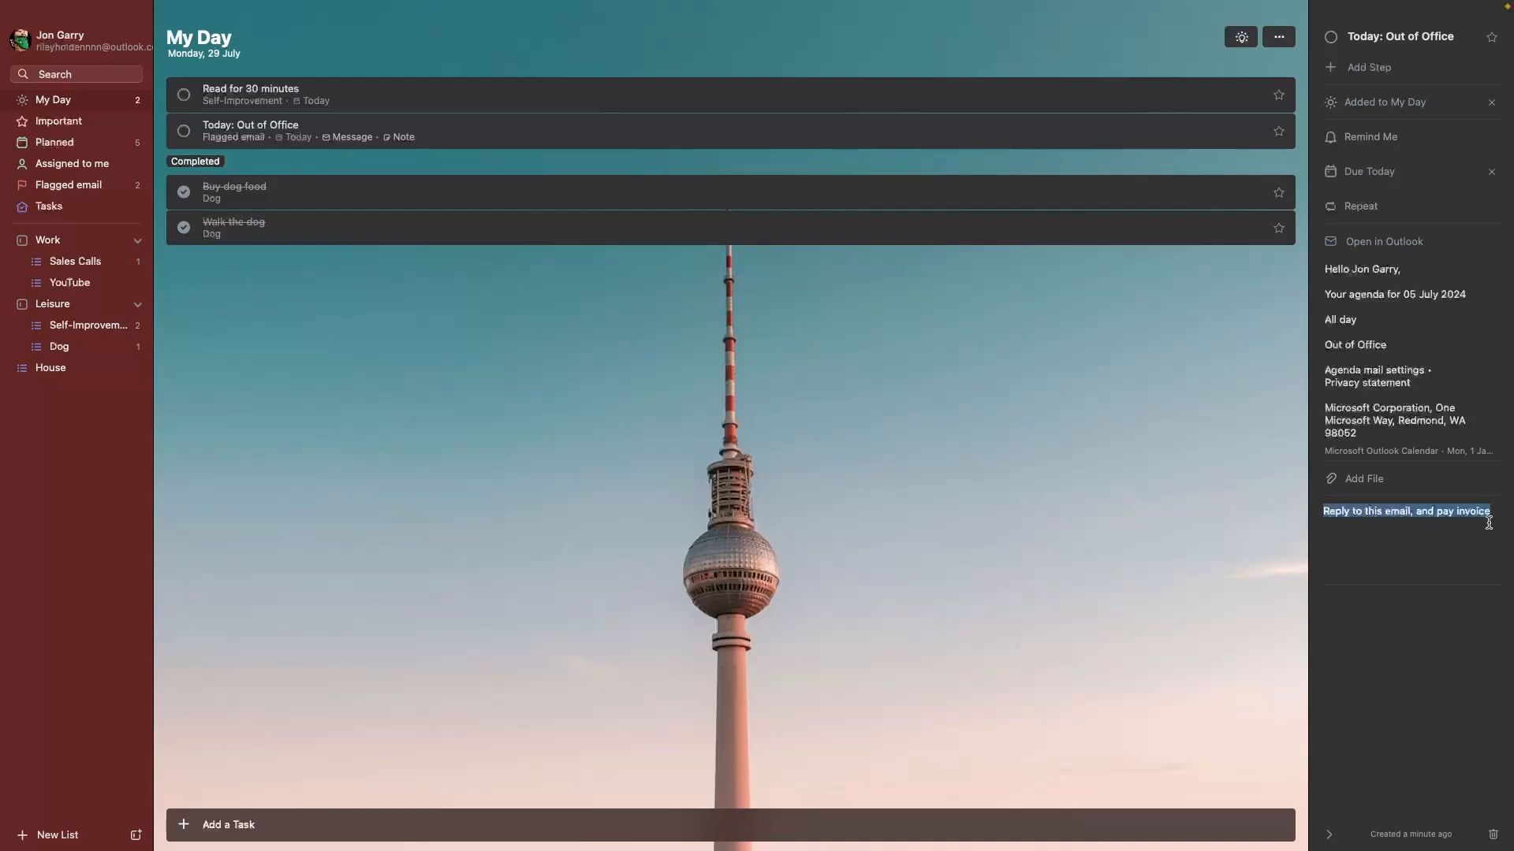
pyautogui.click(1466, 548)
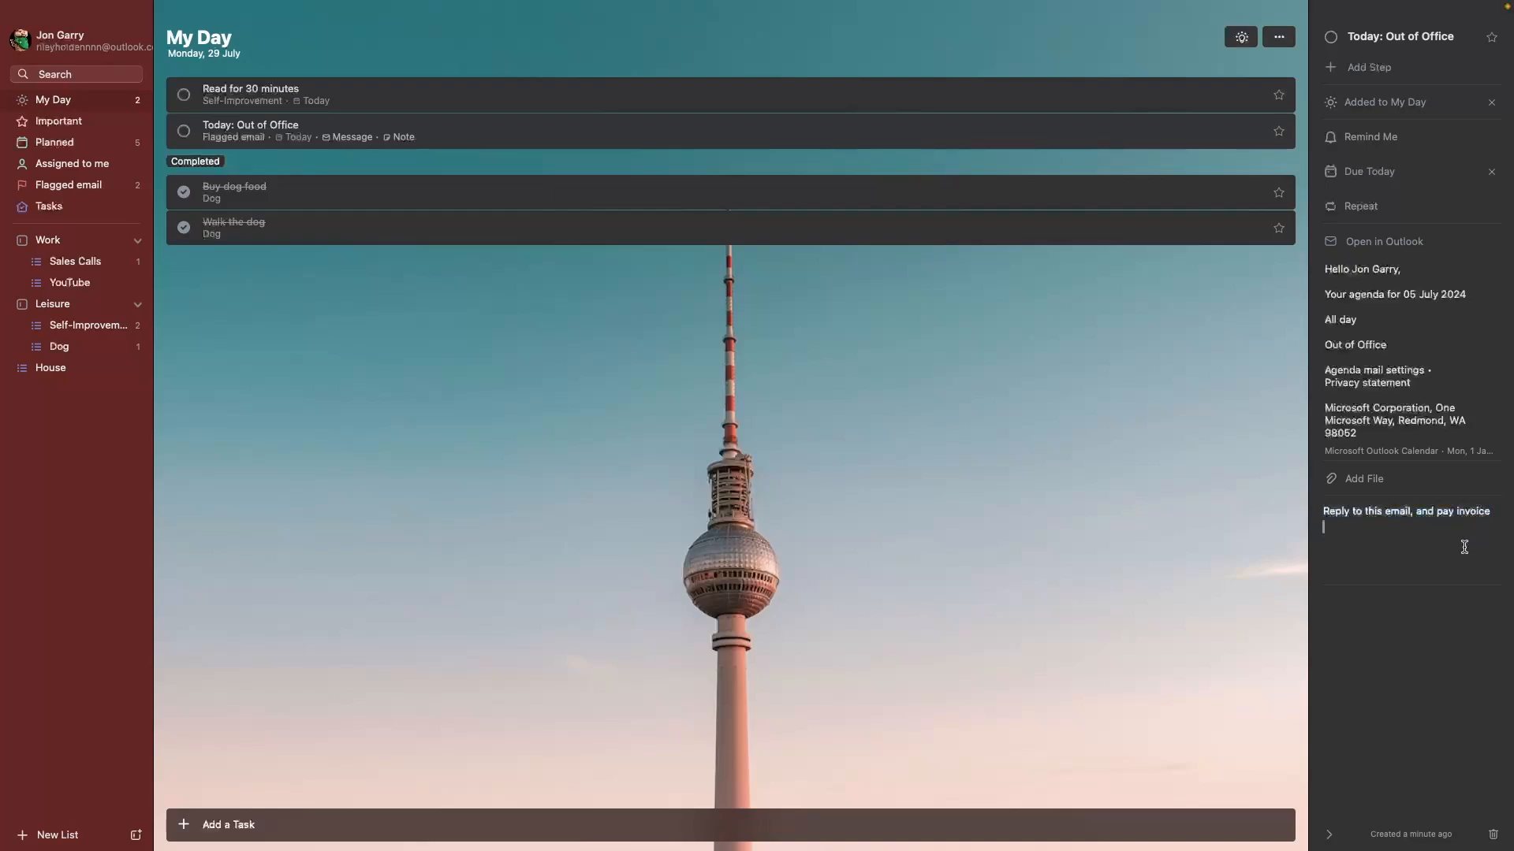
pyautogui.click(1227, 467)
pyautogui.click(183, 131)
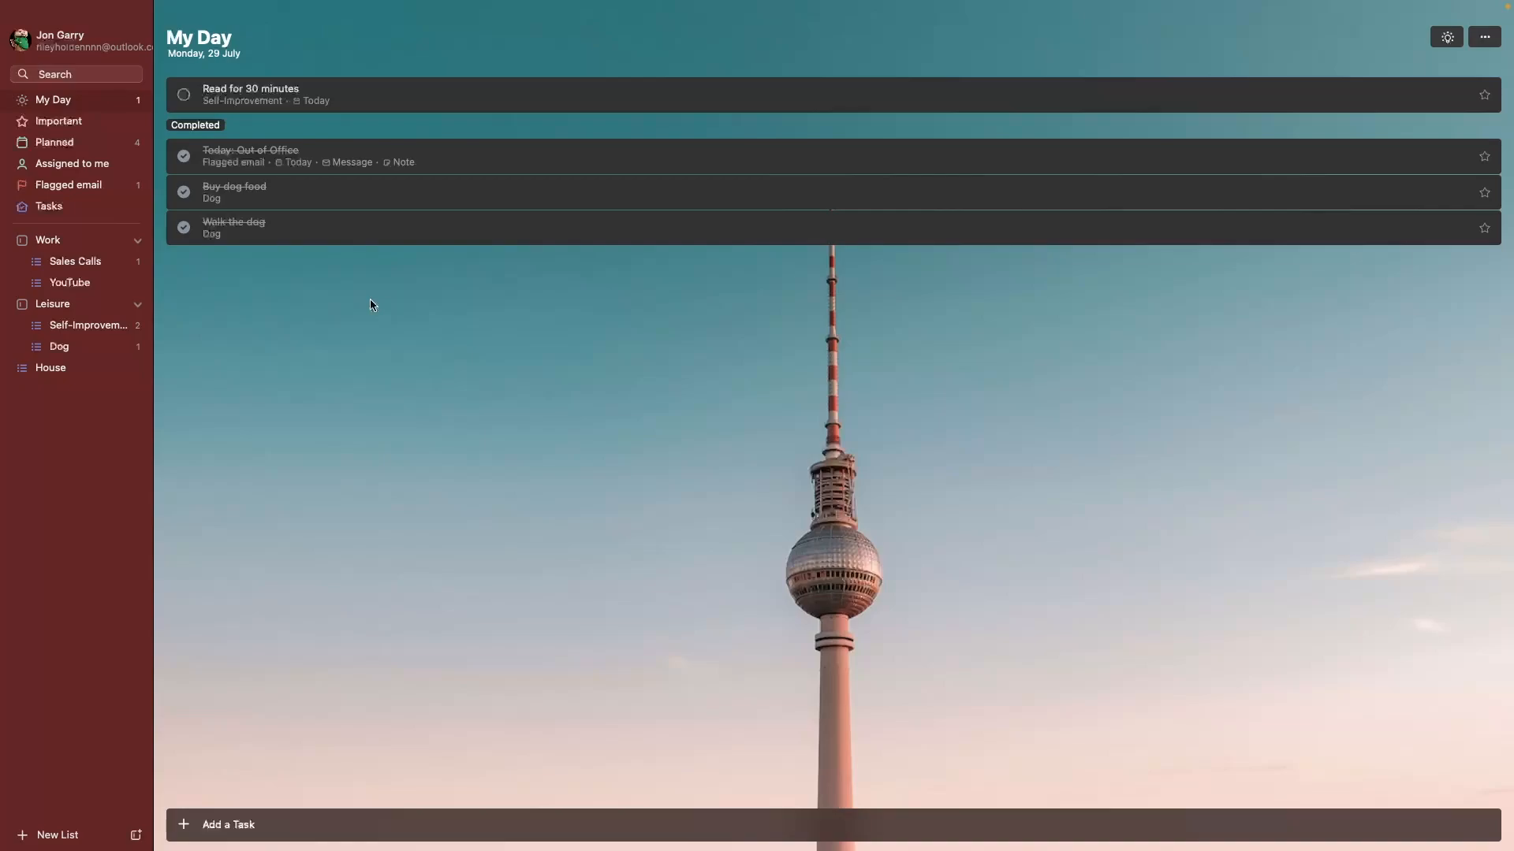
pyautogui.click(118, 184)
# Examine the list options available for the Sales Calls list, such as Sort, Duplicate List and Hide Completed Tasks.
pyautogui.click(98, 261)
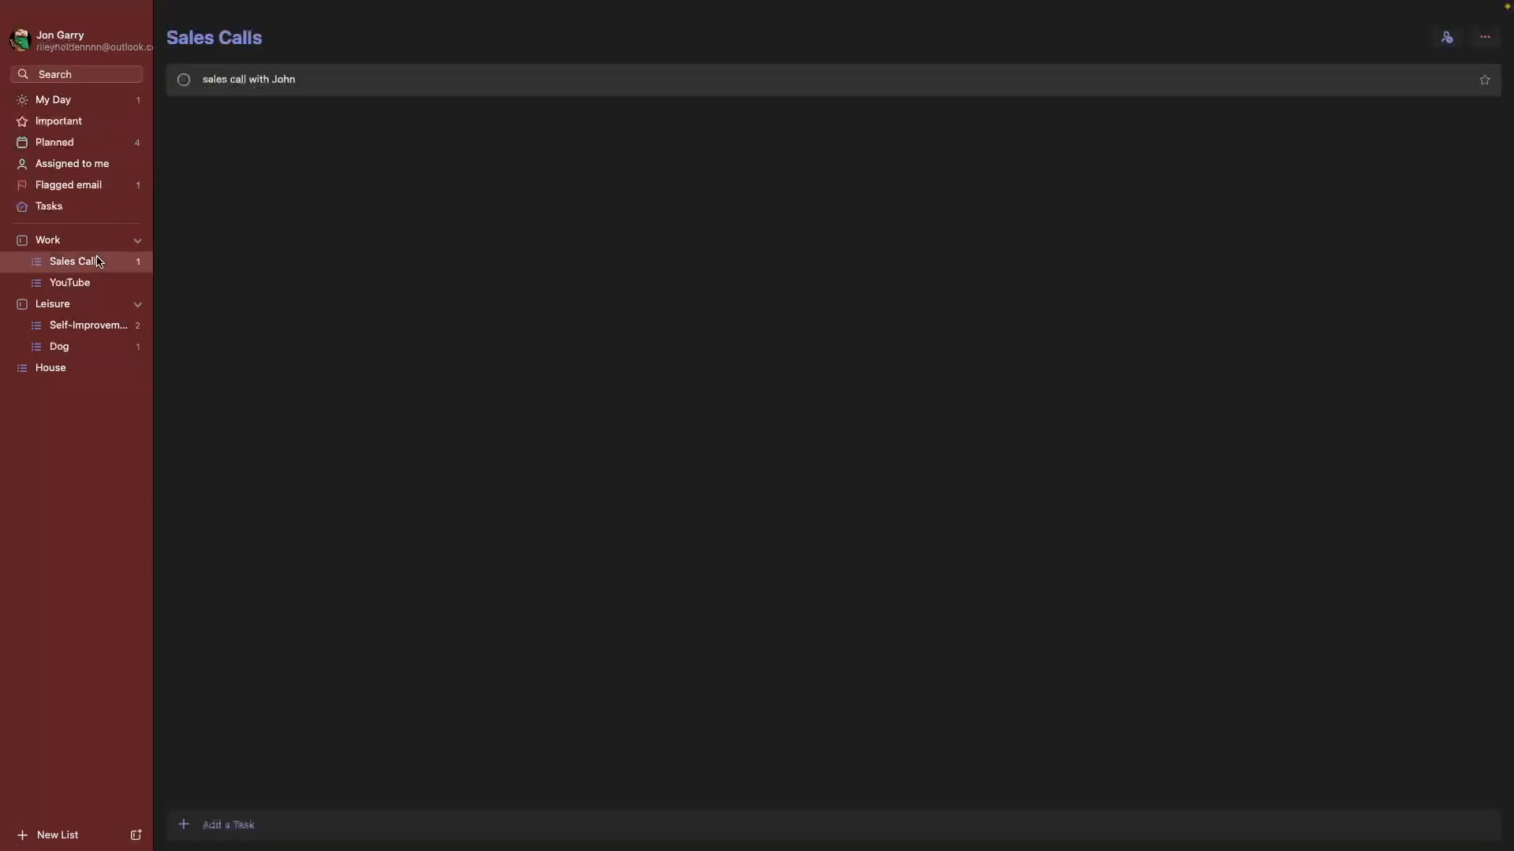
pyautogui.click(1485, 38)
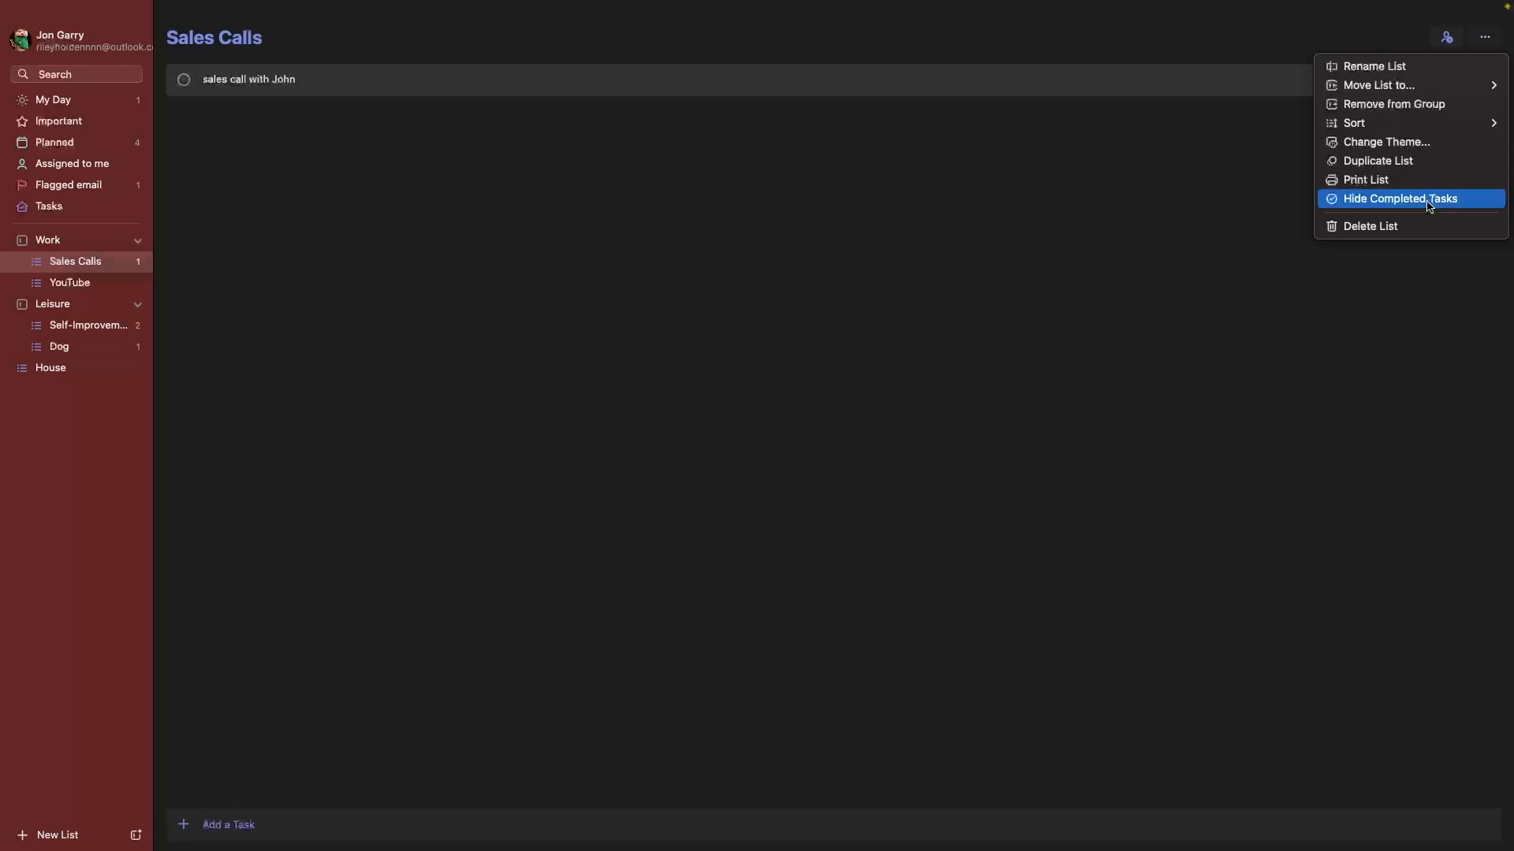
pyautogui.click(493, 246)
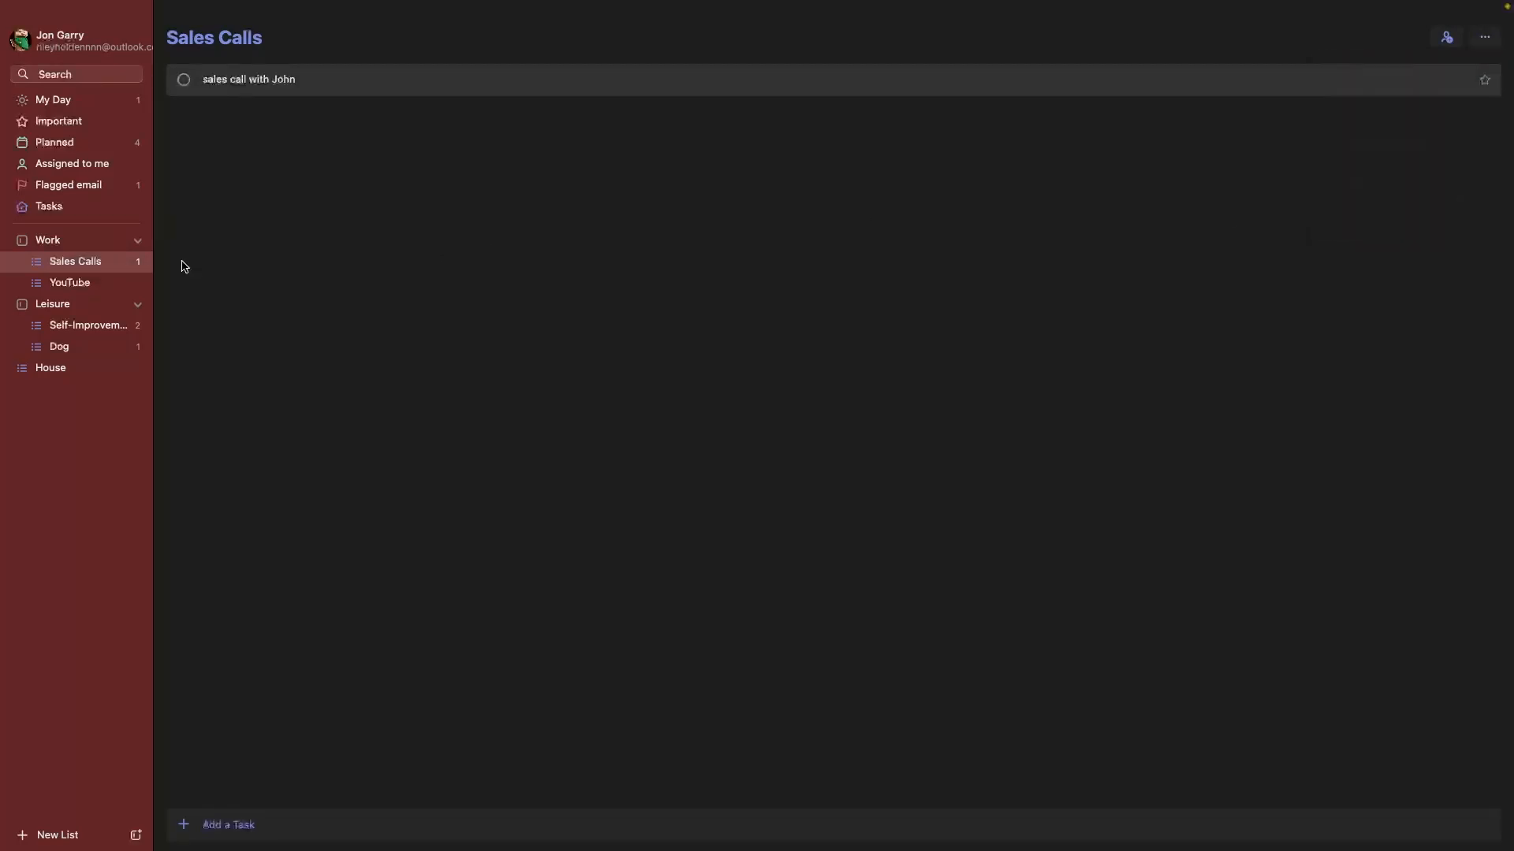
# Mark "Read for 30 minutes" in the Self-Improvement list as completed and hide that list's completed tasks.
pyautogui.click(81, 276)
pyautogui.click(86, 325)
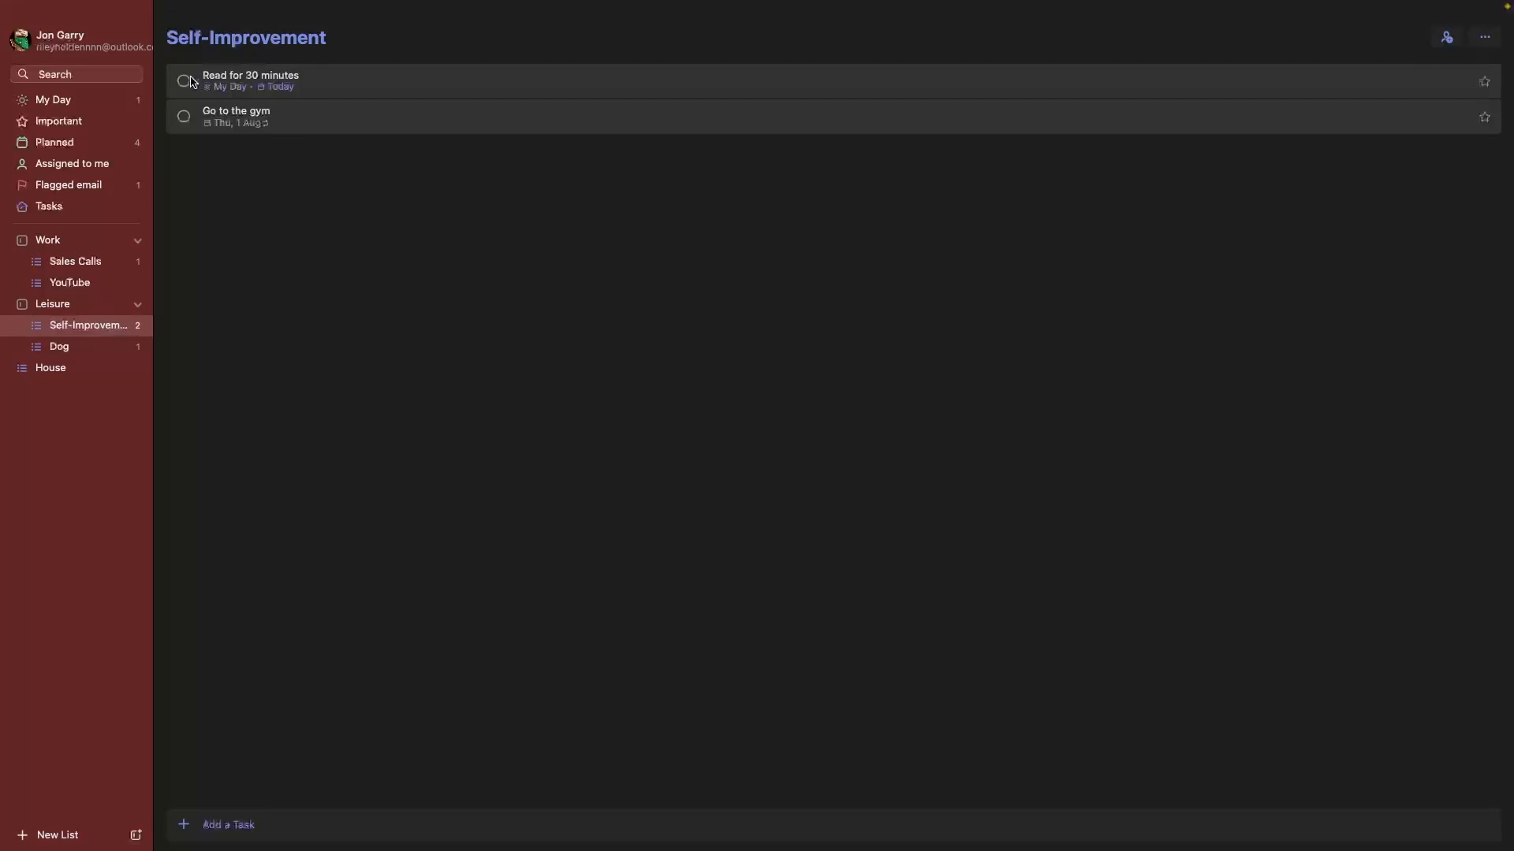
pyautogui.click(189, 81)
pyautogui.click(1484, 38)
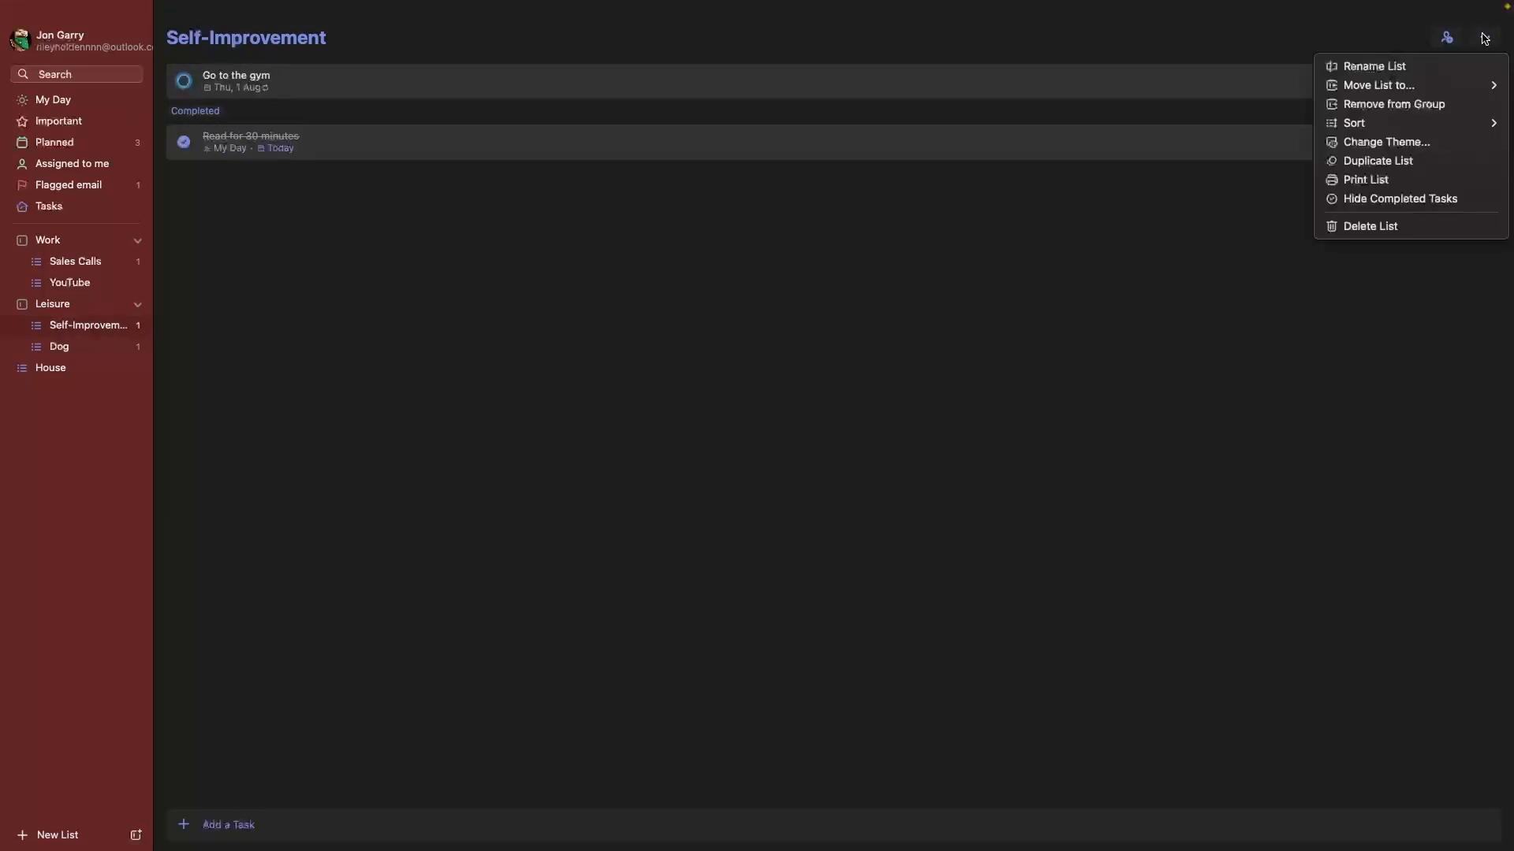
pyautogui.click(1430, 200)
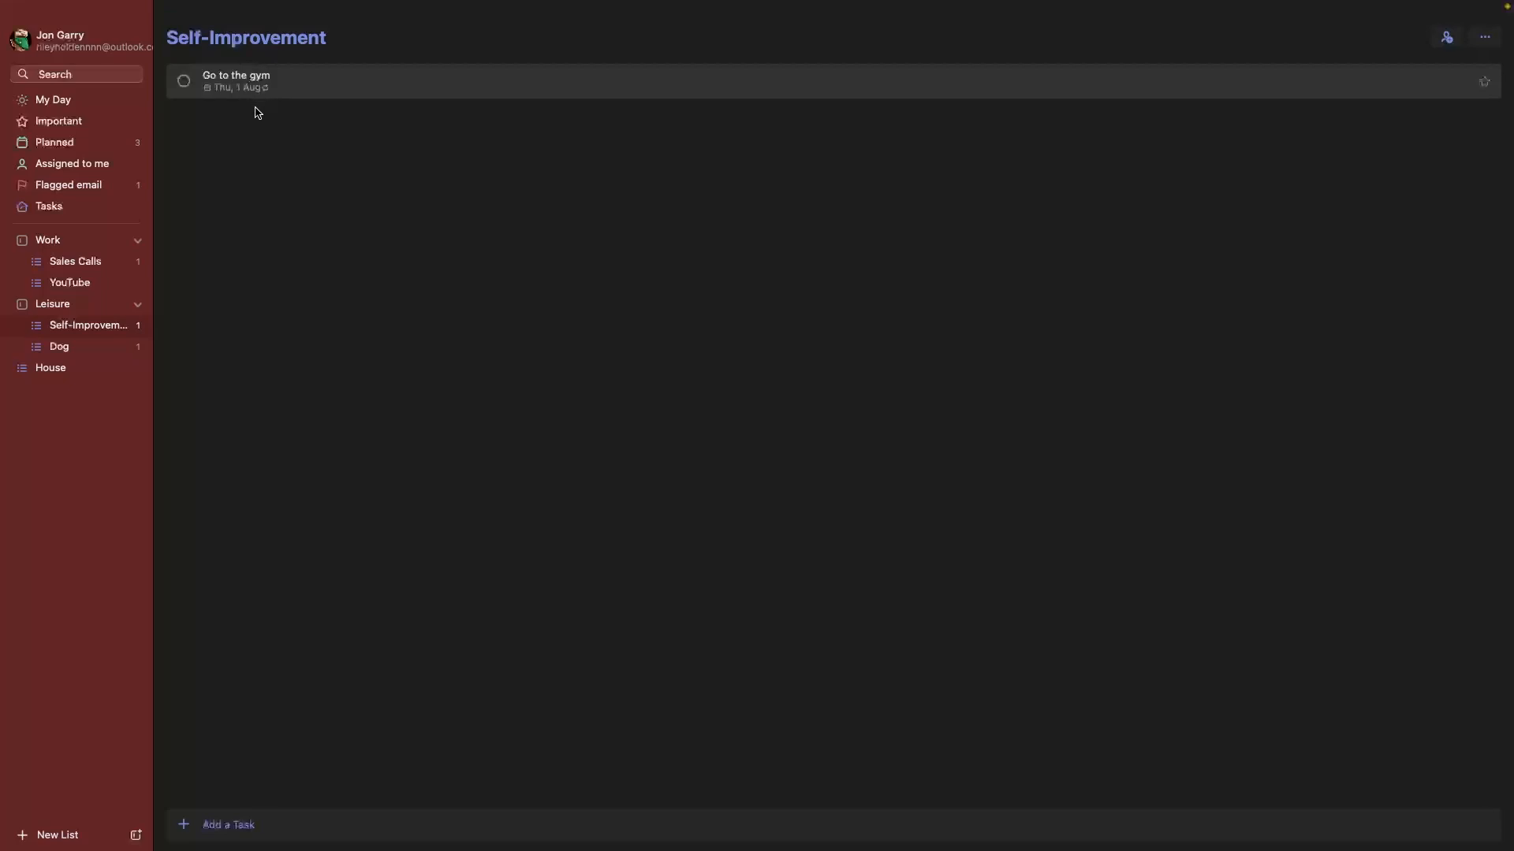
# Complete the recurring "Go to the gym" task until its 29 Aug occurrence is next, showing and re-hiding completed tasks after the first completion.
pyautogui.click(184, 81)
pyautogui.click(1485, 37)
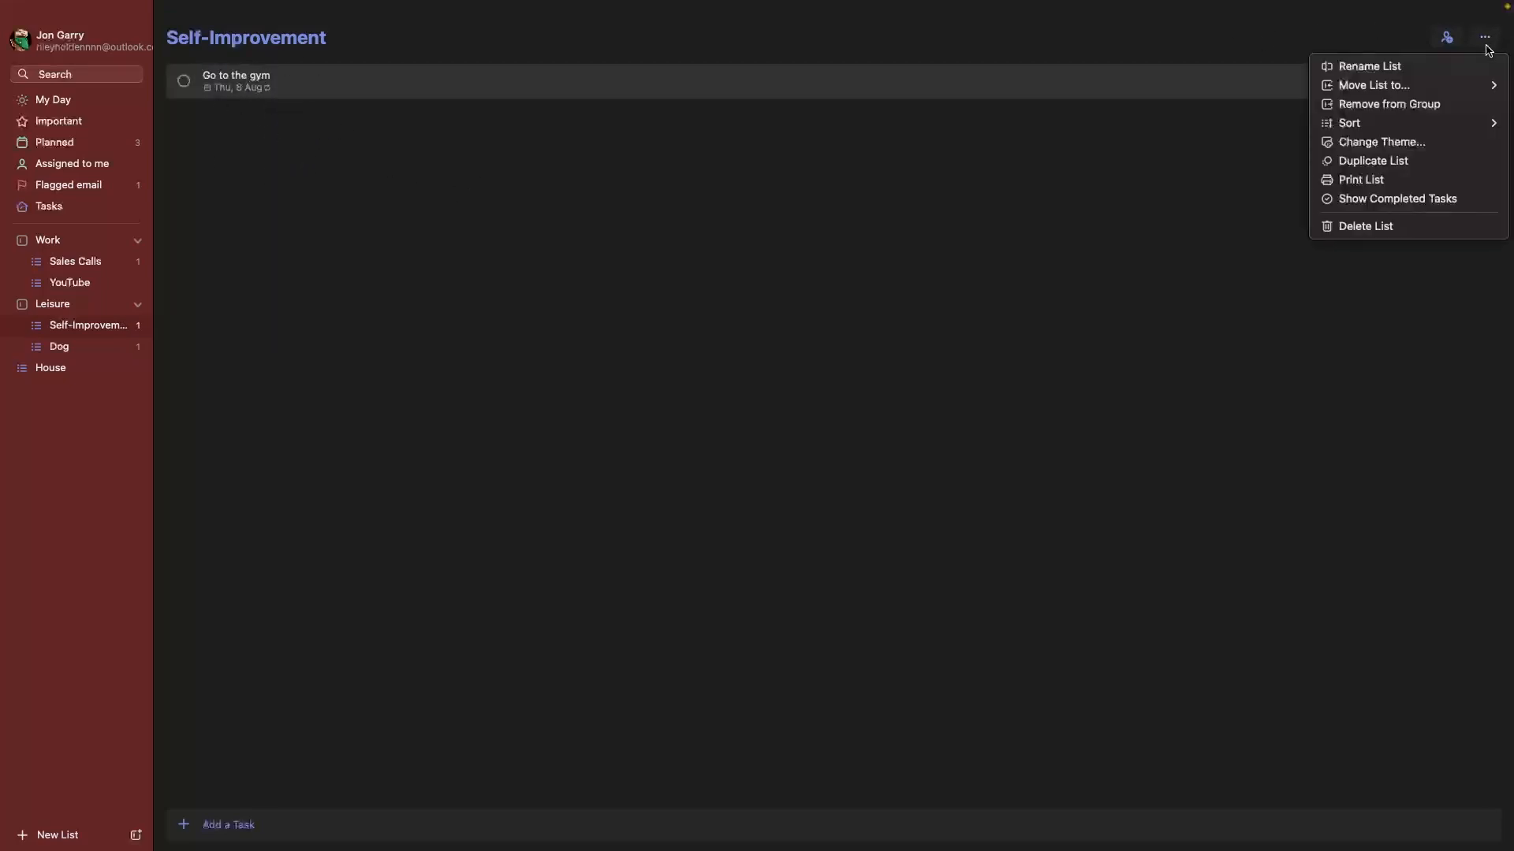
pyautogui.click(1427, 197)
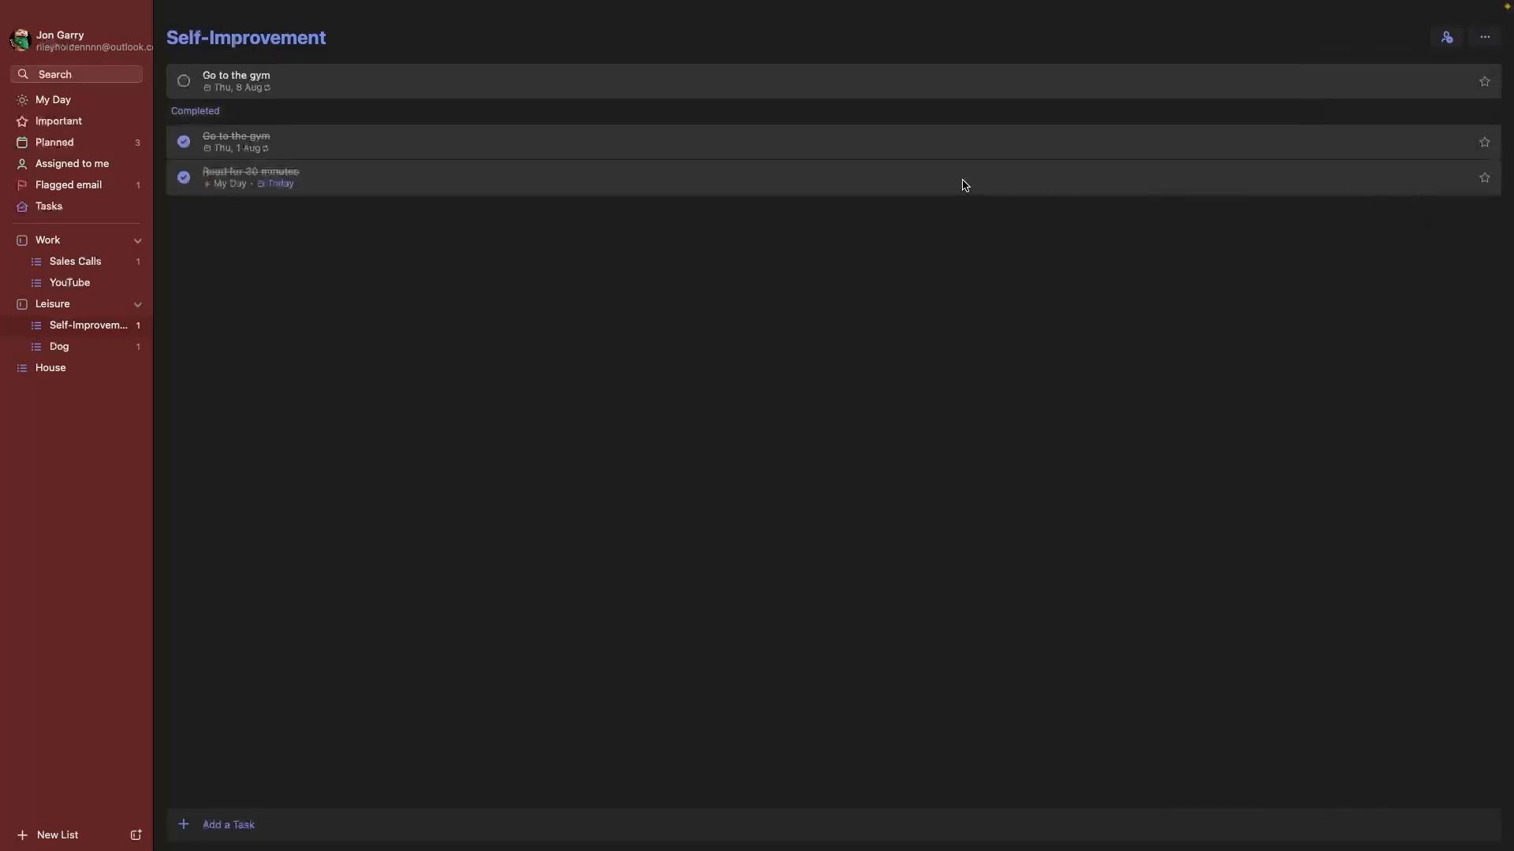
pyautogui.click(1485, 40)
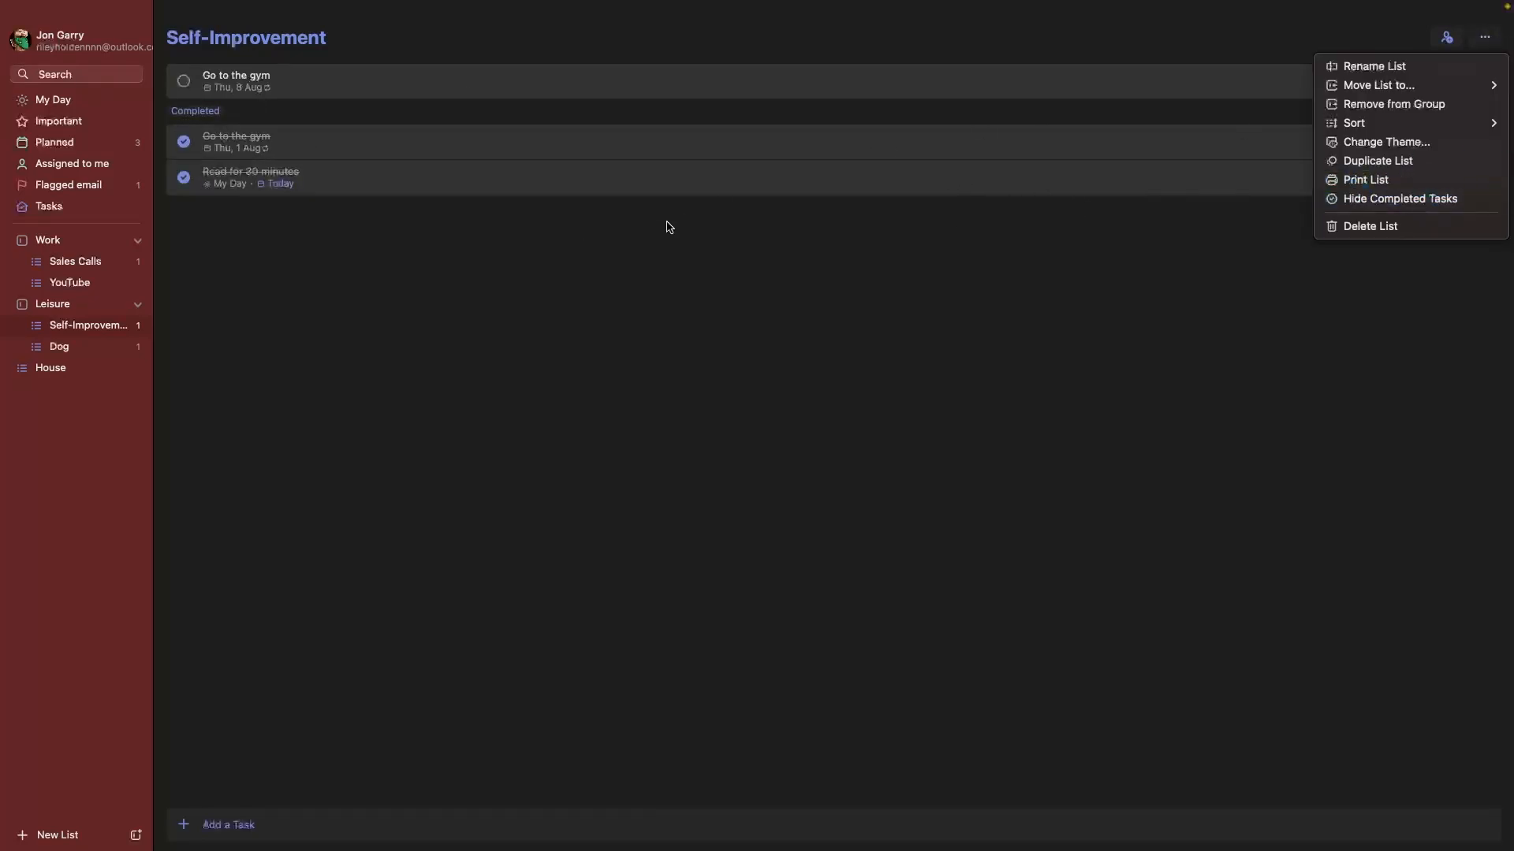
pyautogui.click(1445, 198)
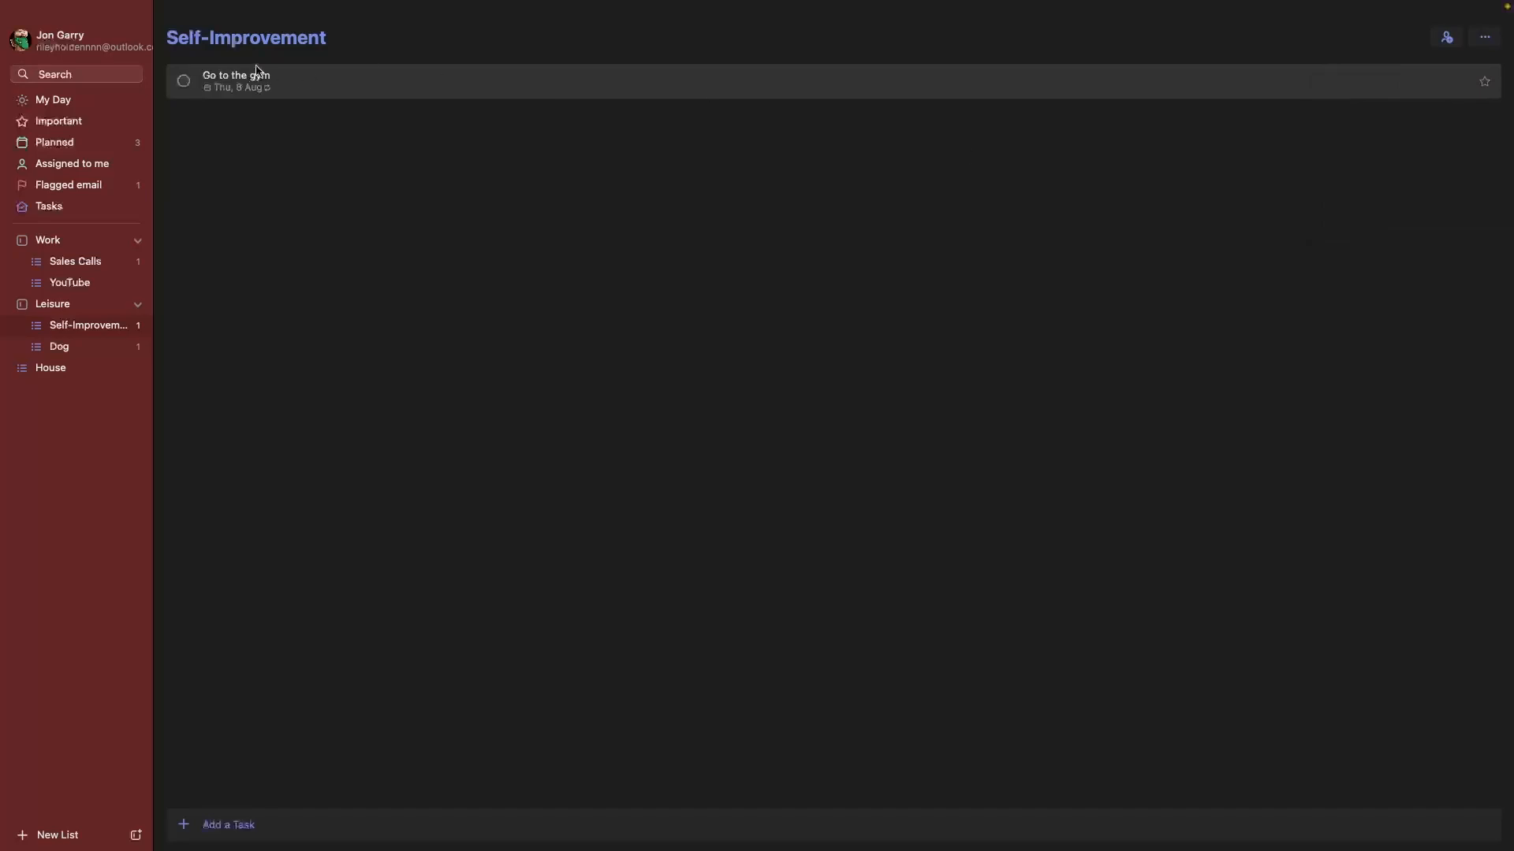
pyautogui.click(183, 81)
pyautogui.click(185, 81)
# Try out several colour and photo themes on the Self-Improvement list and keep the green fern photo.
pyautogui.click(1484, 37)
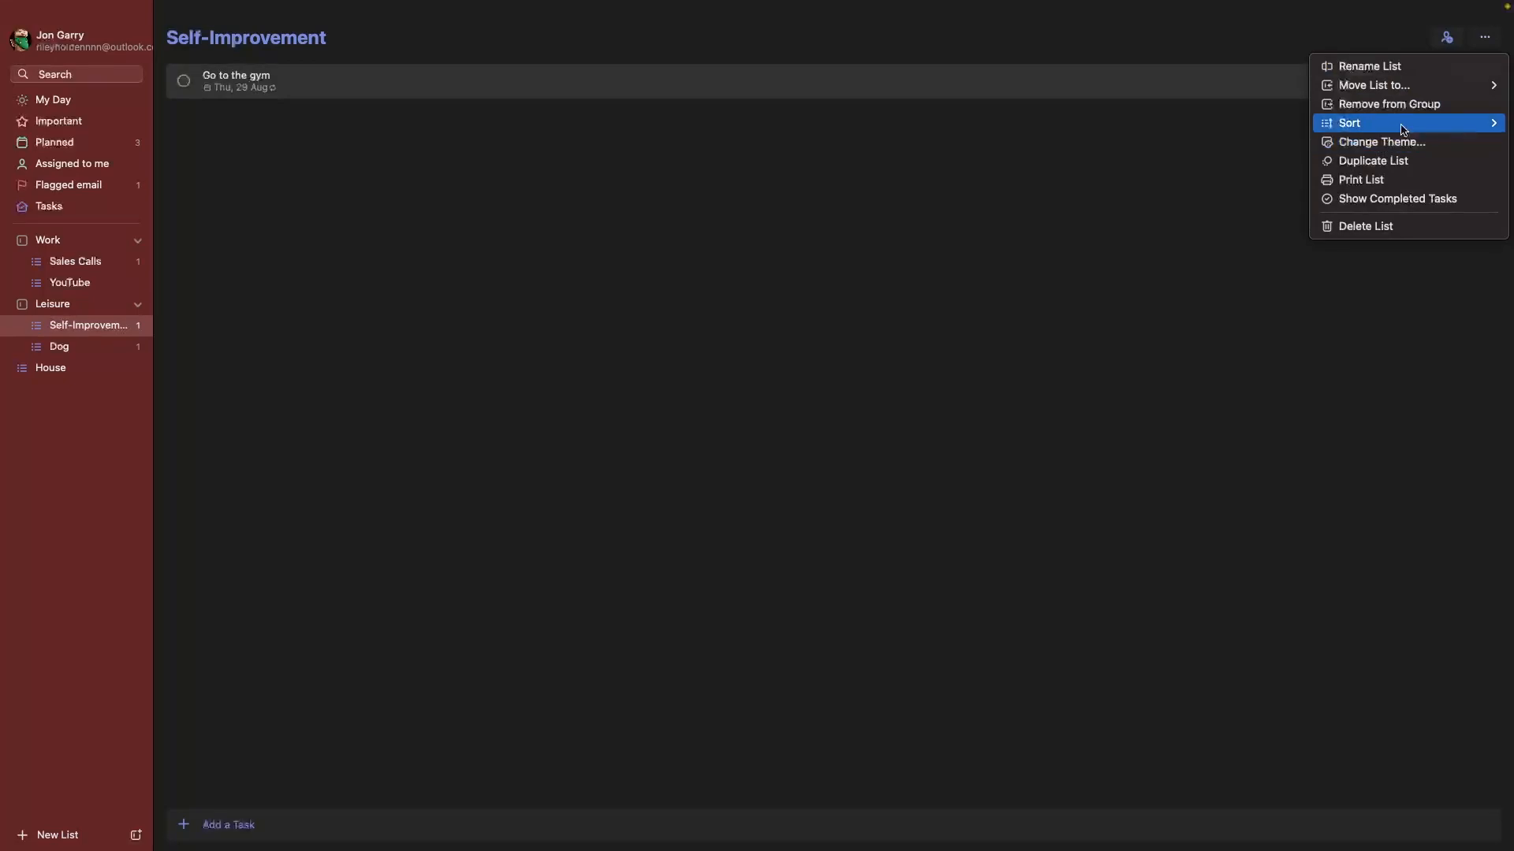
pyautogui.click(1387, 146)
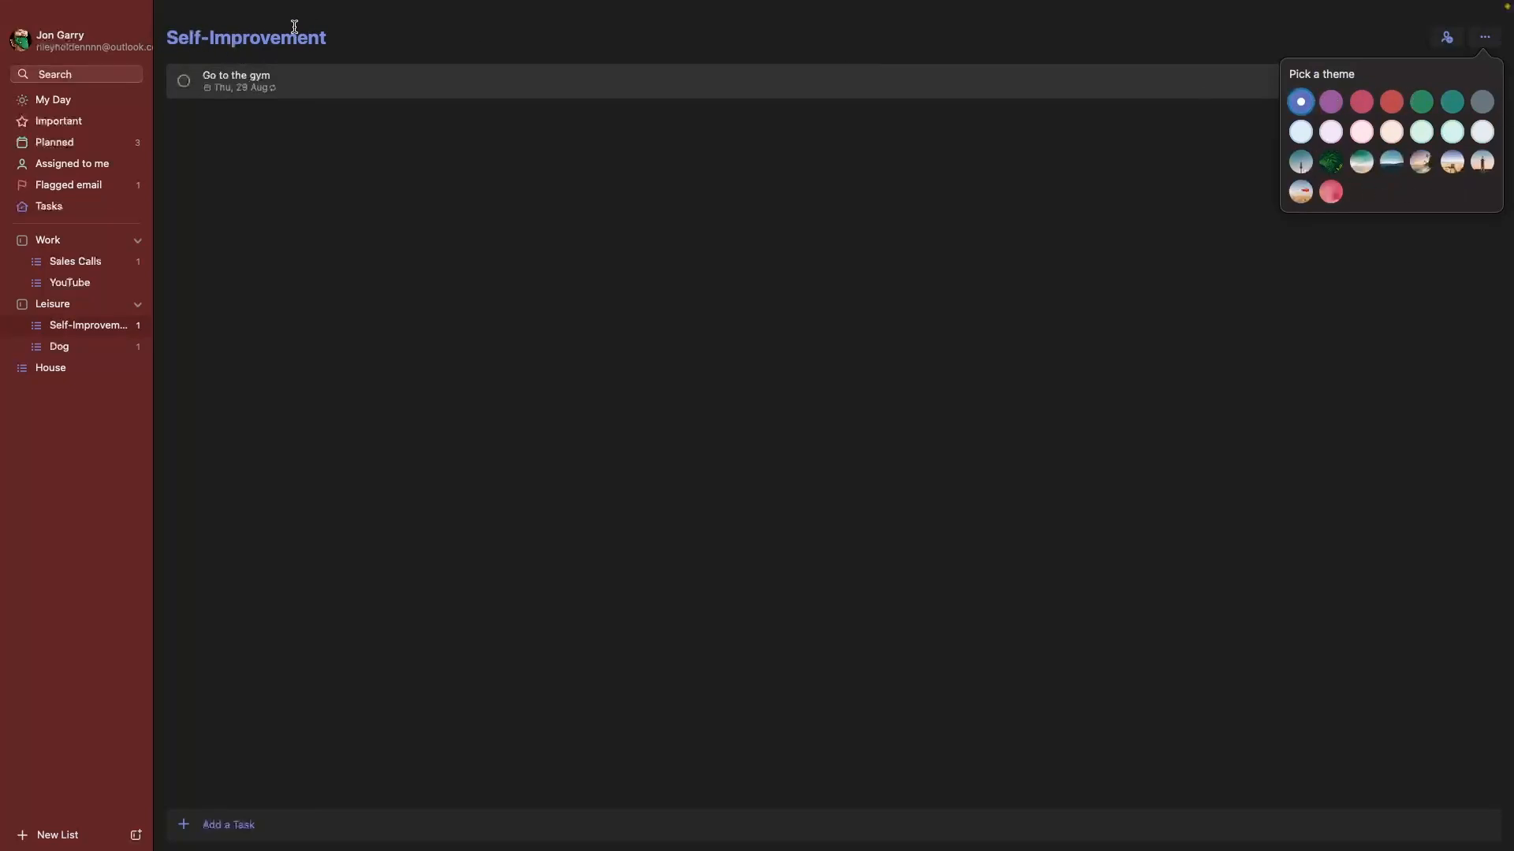
pyautogui.click(1334, 105)
pyautogui.click(1367, 96)
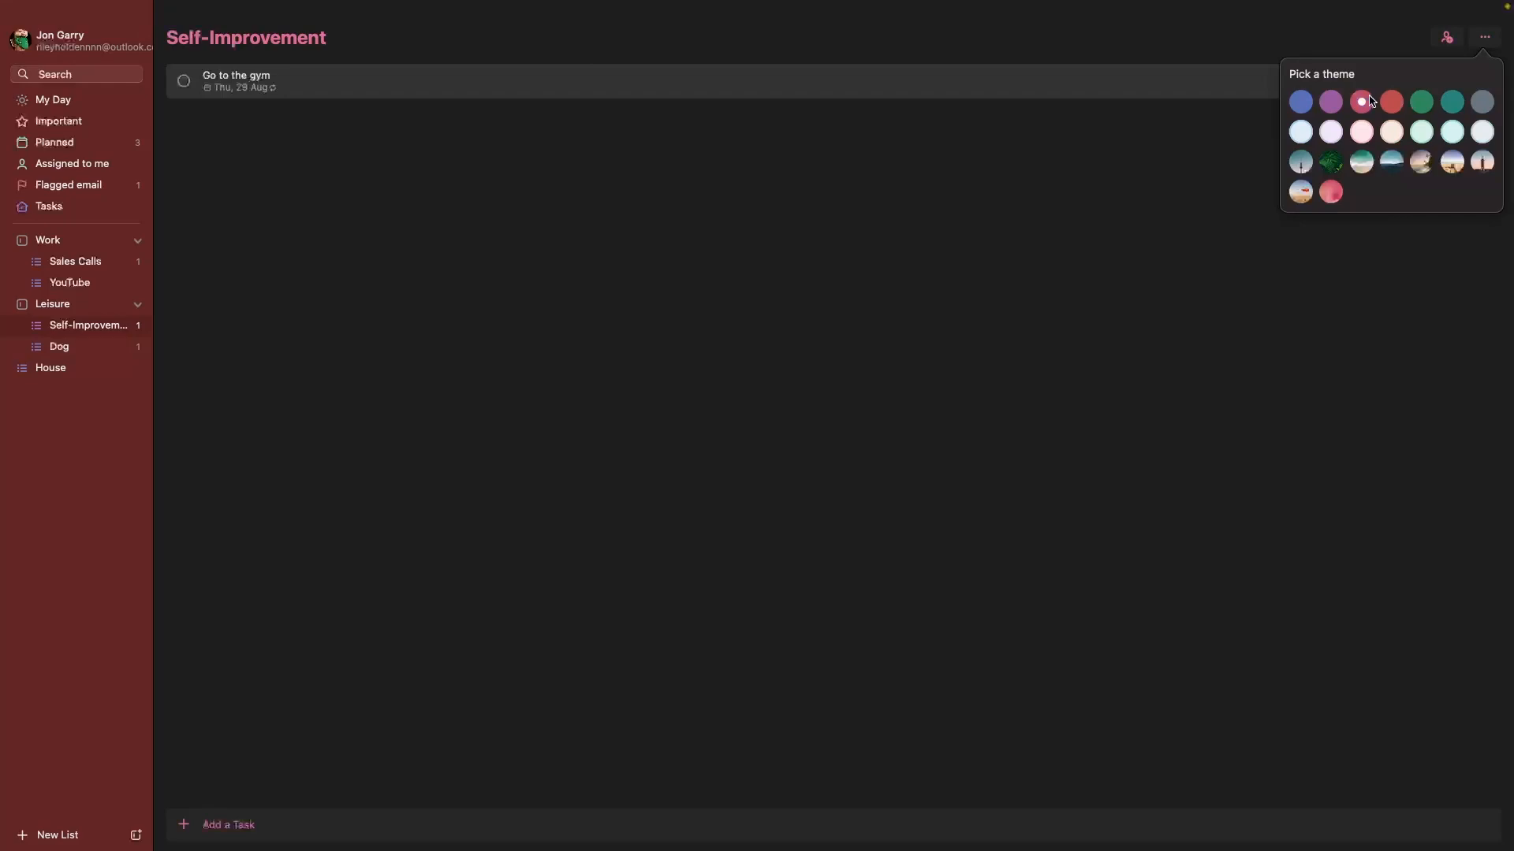
pyautogui.click(1413, 133)
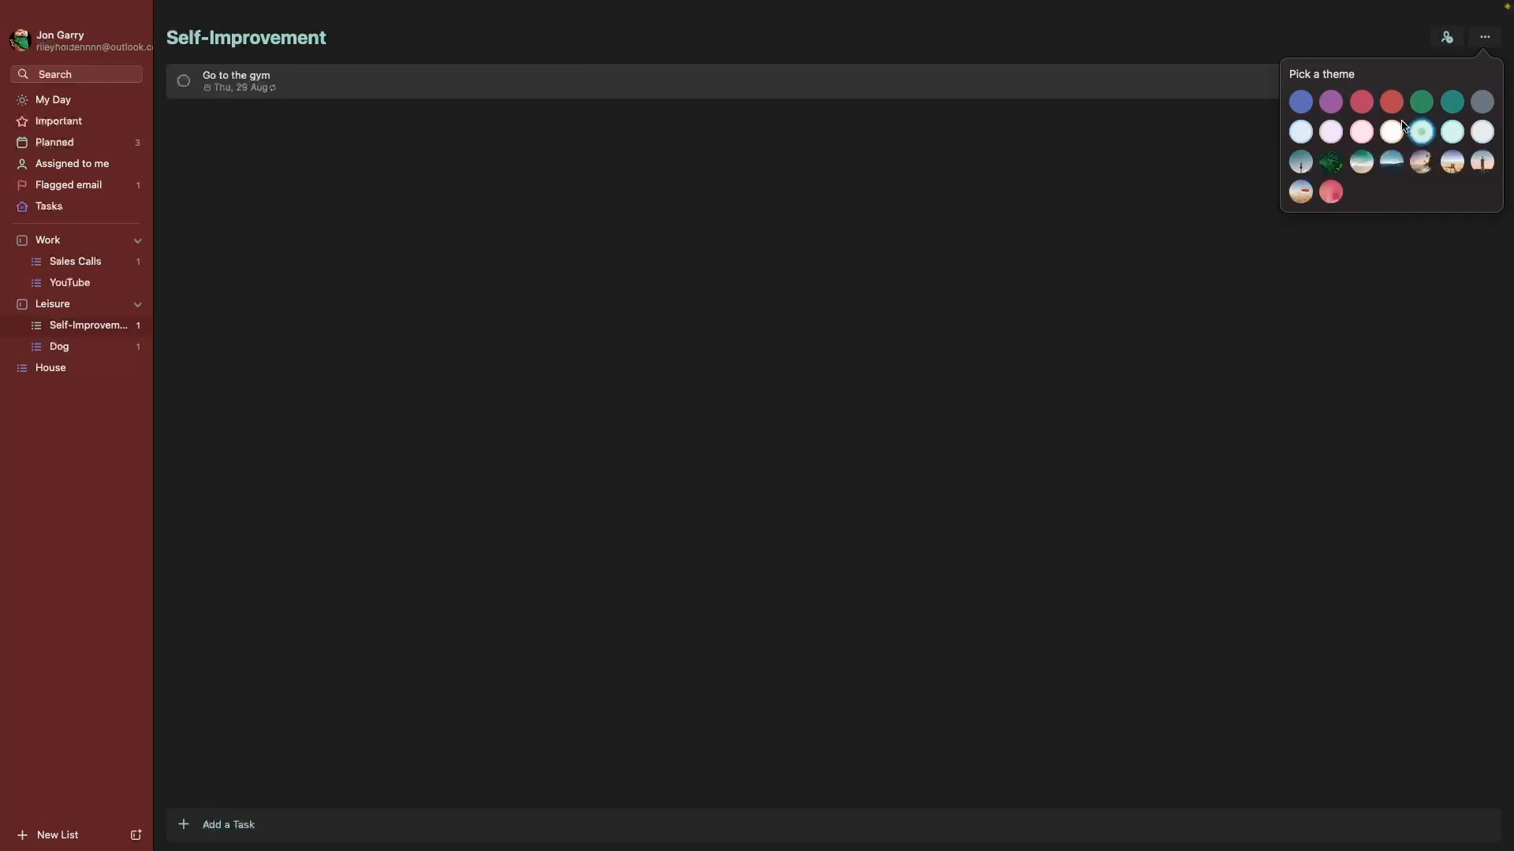
pyautogui.click(1331, 102)
pyautogui.click(1453, 102)
pyautogui.click(1453, 132)
pyautogui.click(1363, 131)
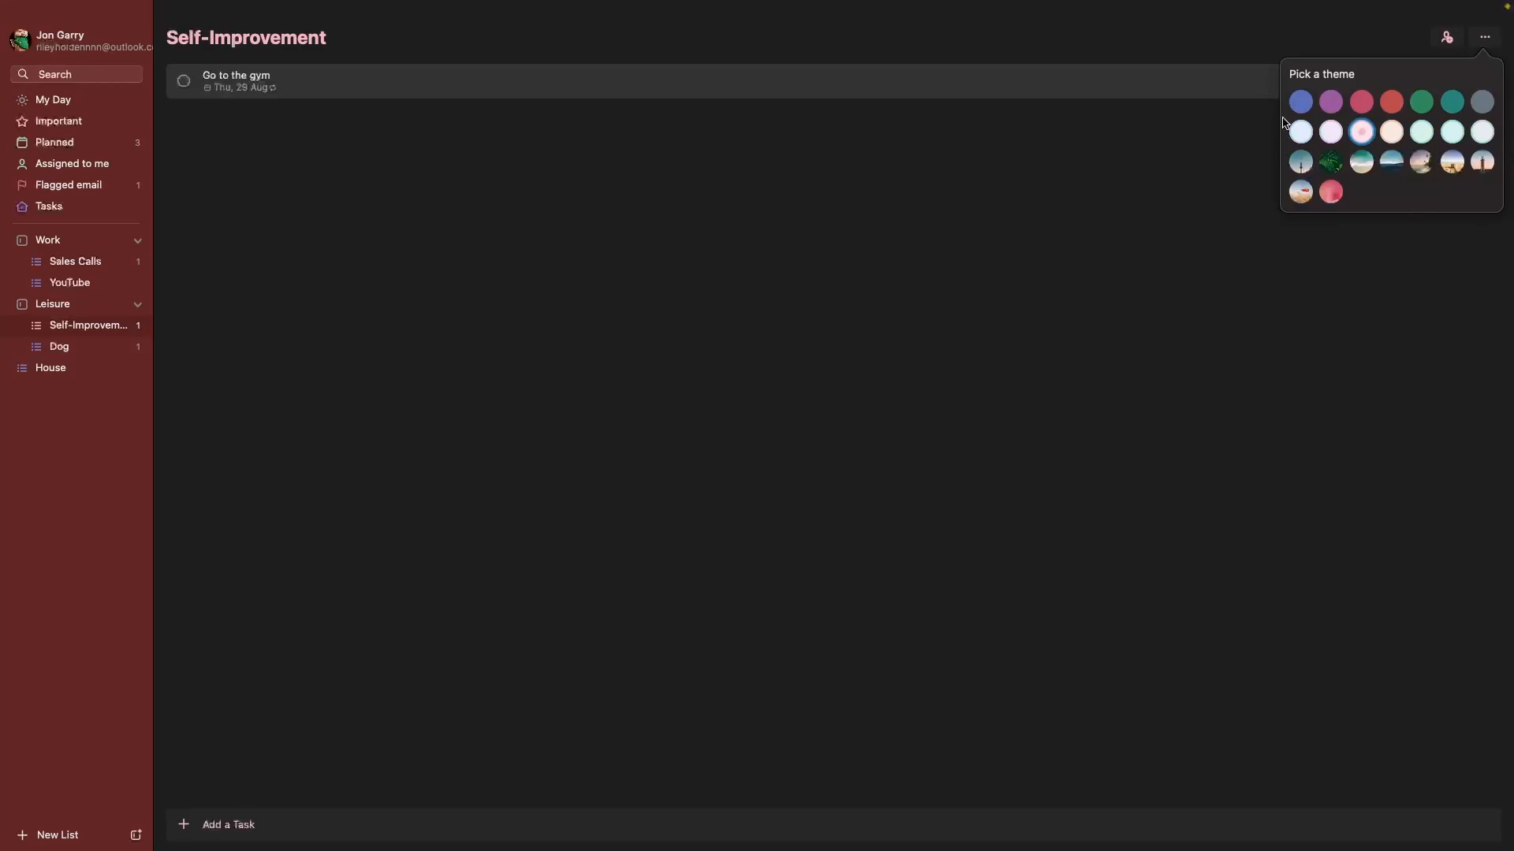
pyautogui.click(1362, 162)
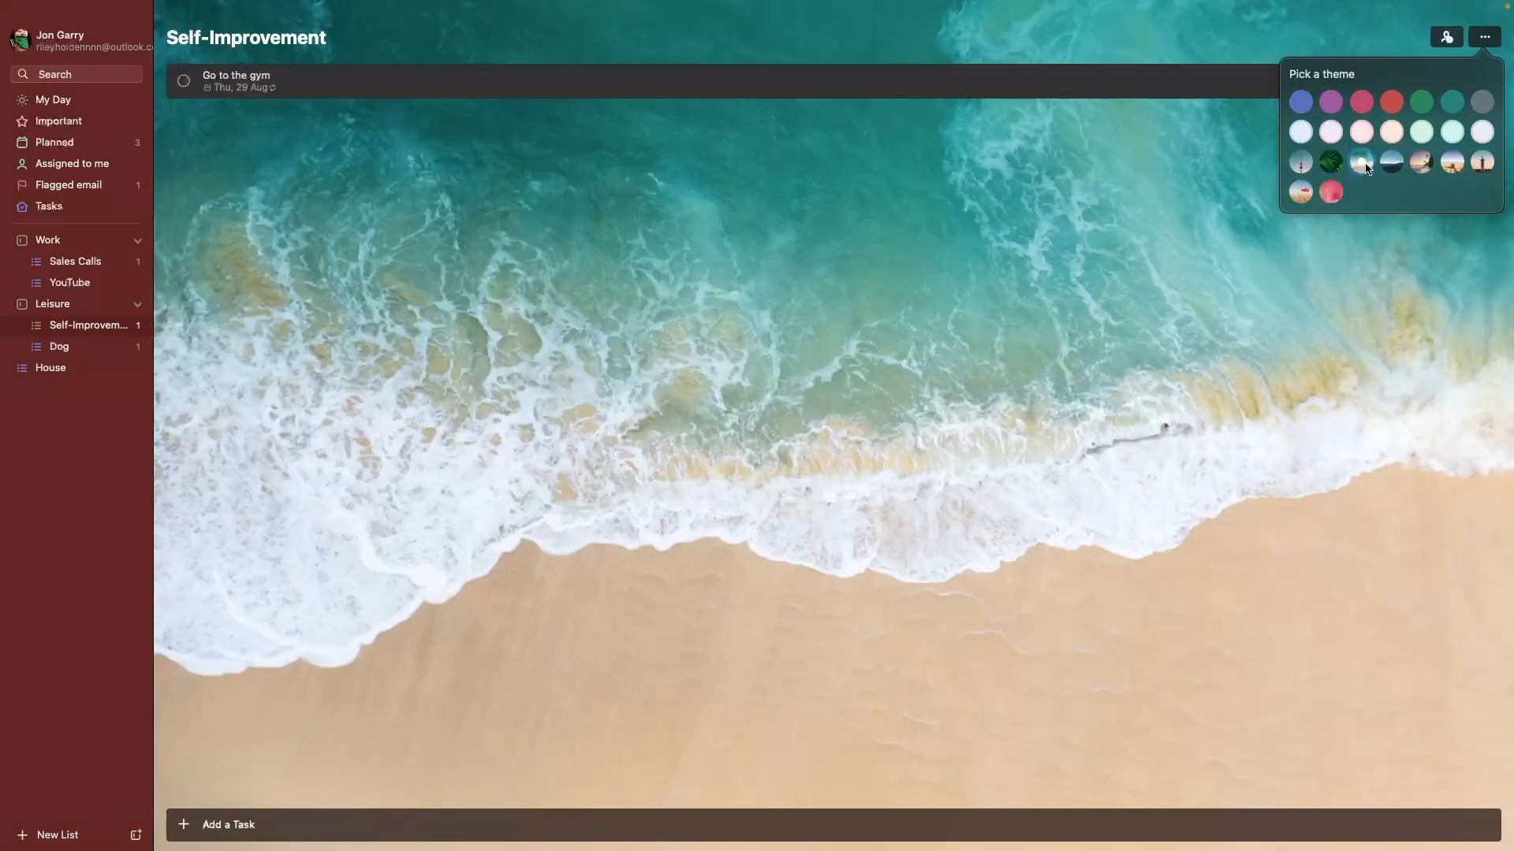
pyautogui.click(1391, 162)
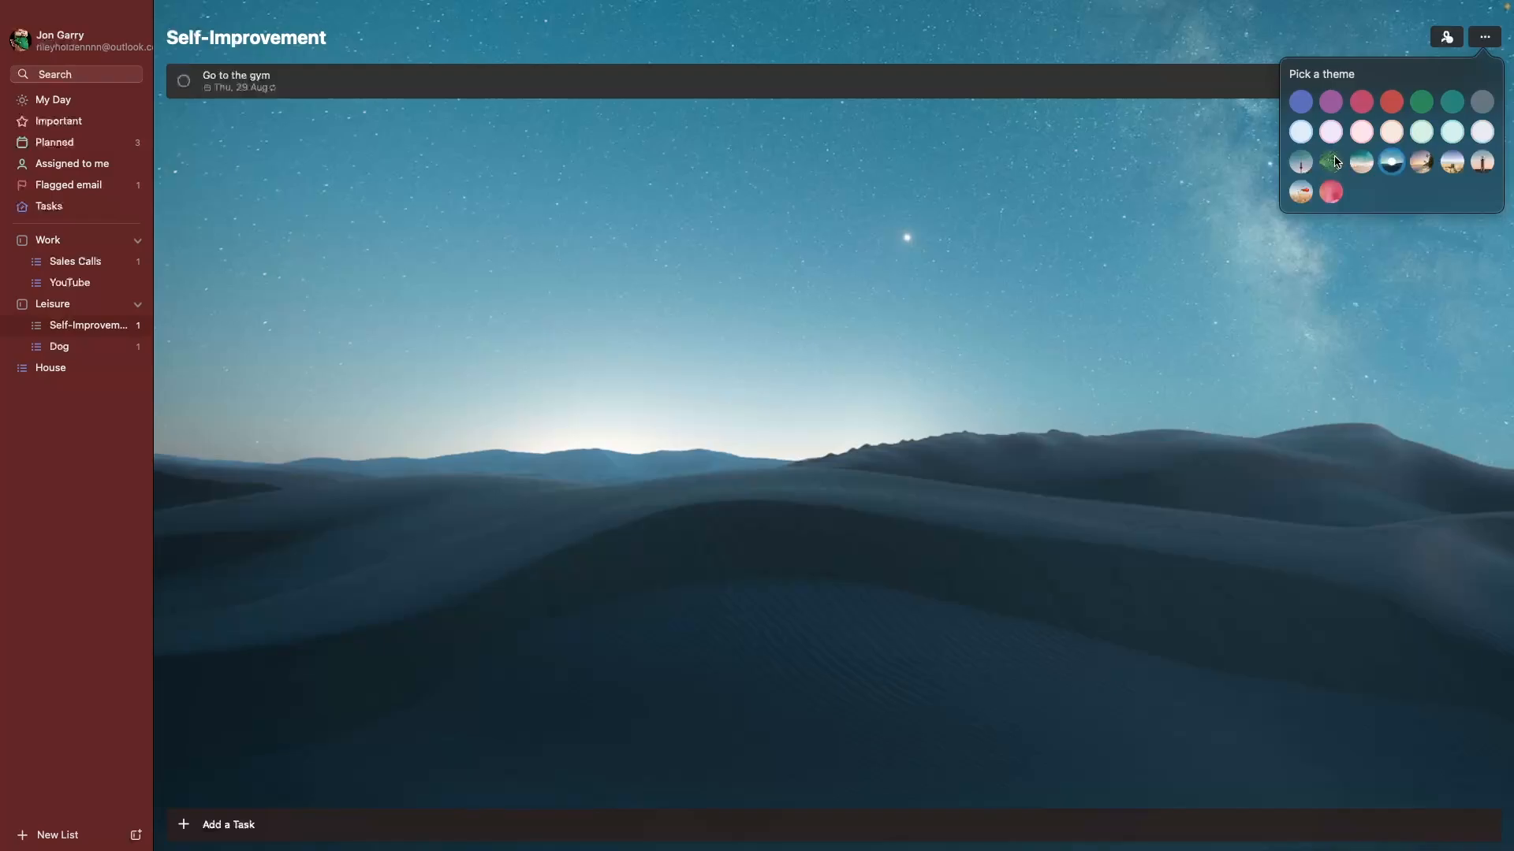
pyautogui.click(1332, 161)
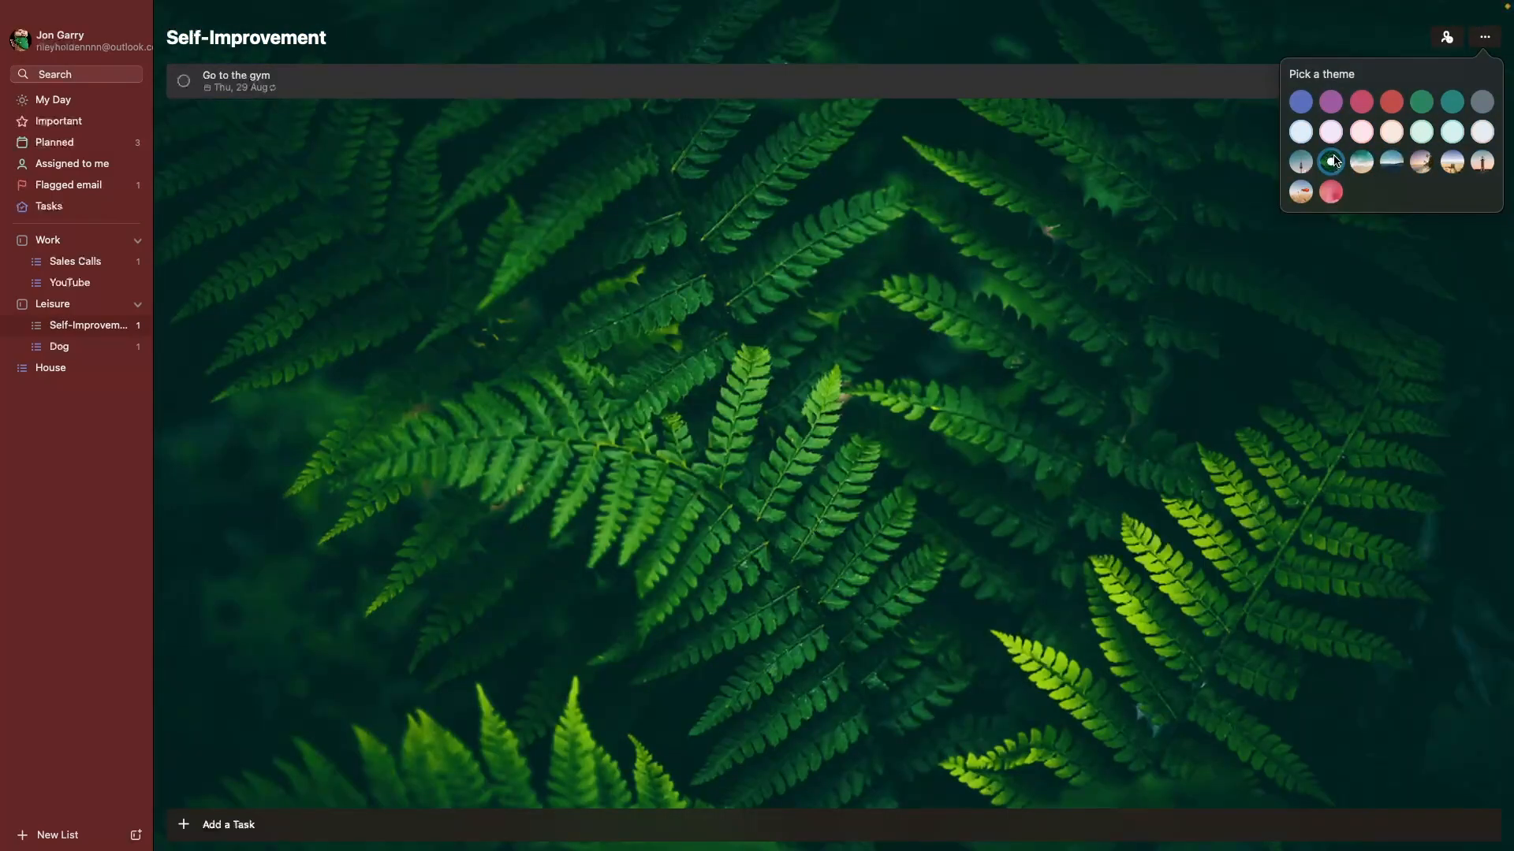
pyautogui.click(1301, 162)
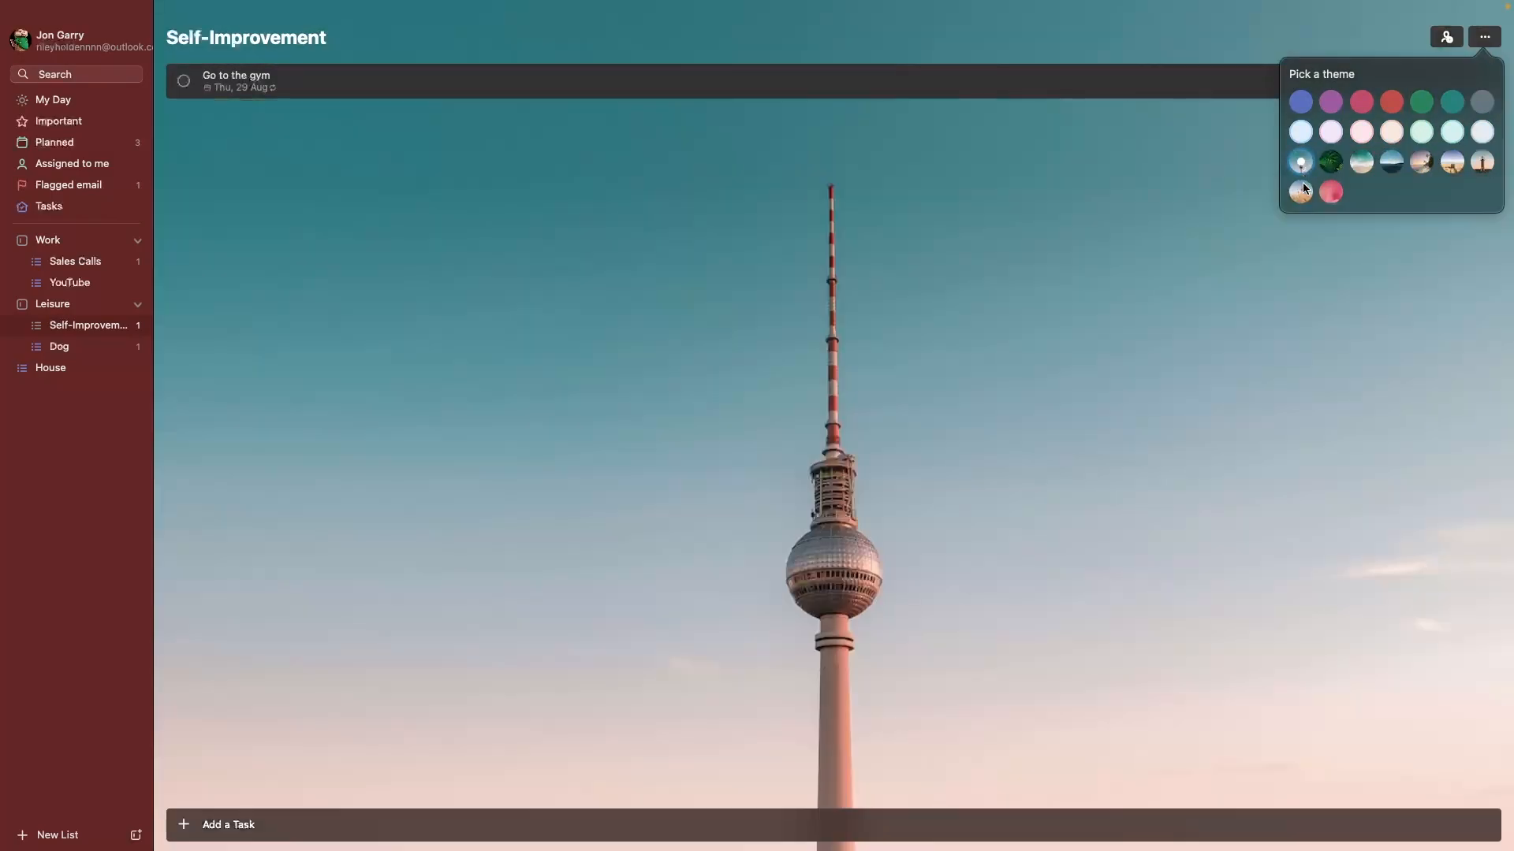
pyautogui.click(1300, 191)
pyautogui.click(1331, 192)
pyautogui.click(1482, 162)
pyautogui.click(1331, 162)
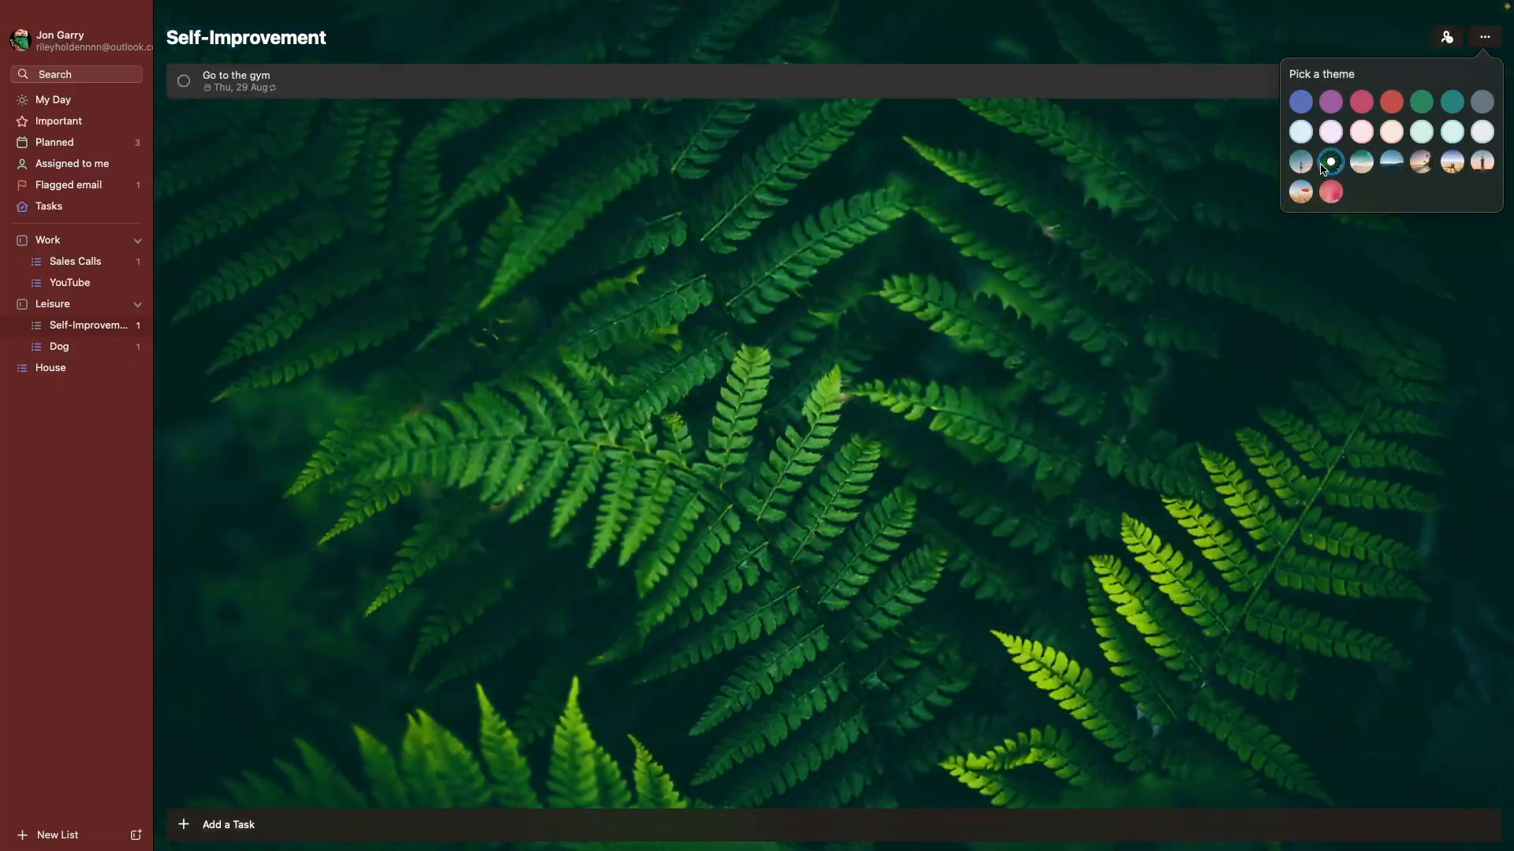
pyautogui.click(1007, 200)
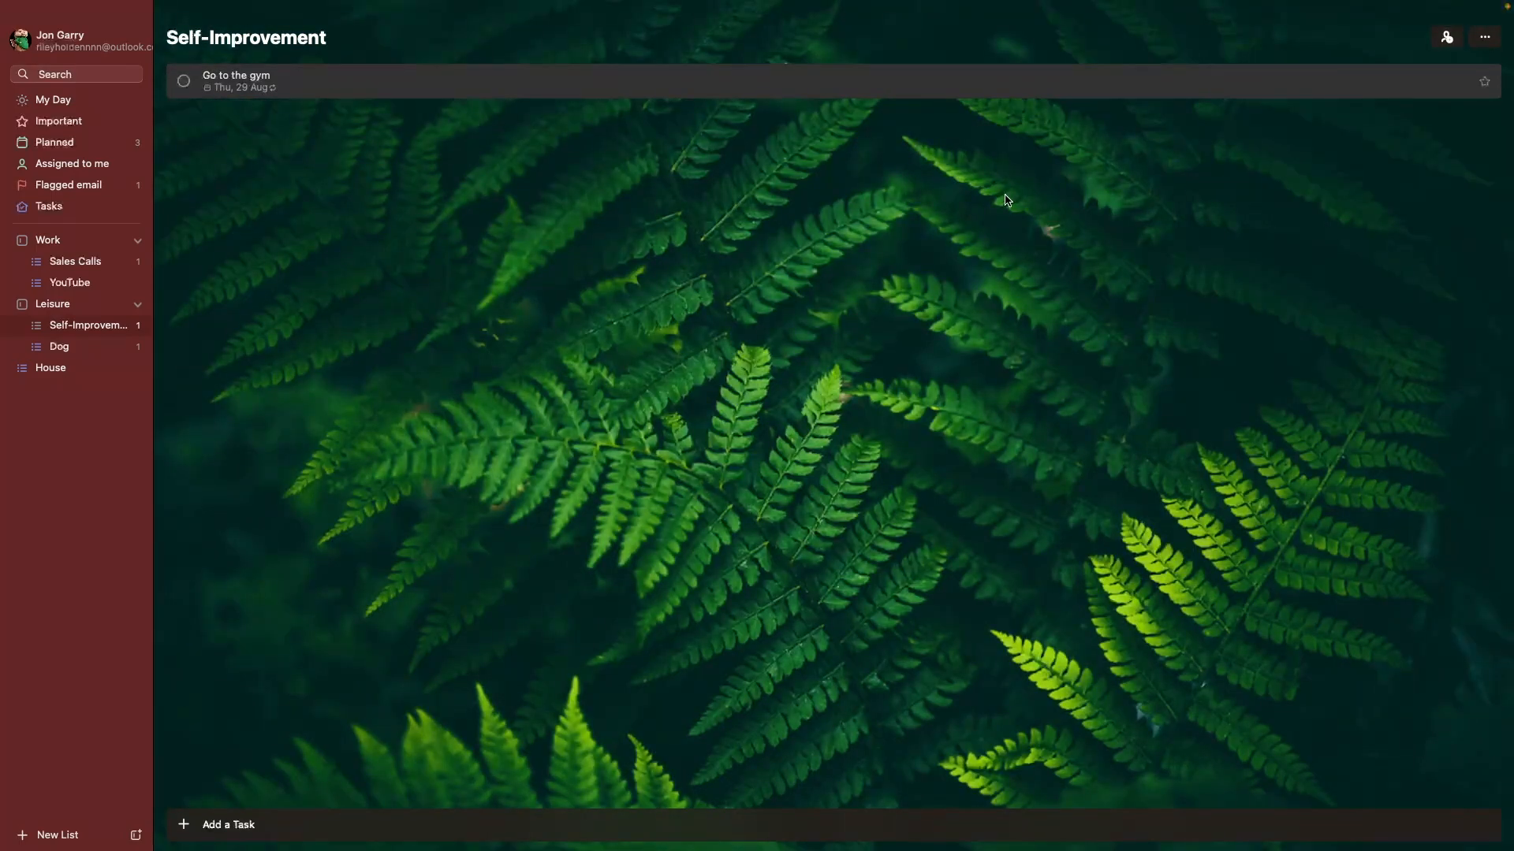
# Set the theme of My Day to the sunset beach photo with palm trees.
pyautogui.click(90, 101)
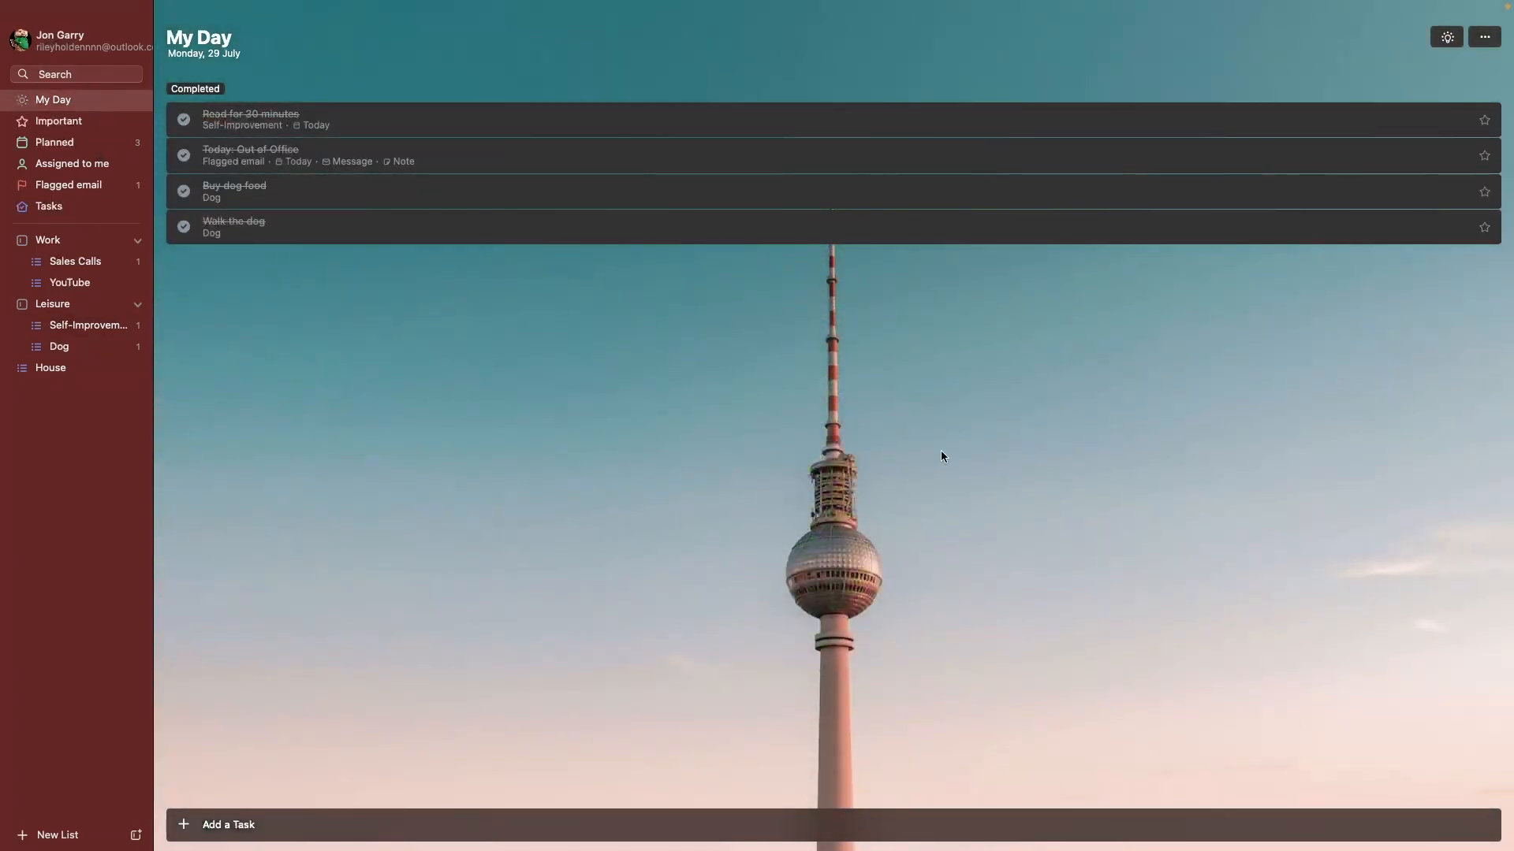
pyautogui.click(1485, 37)
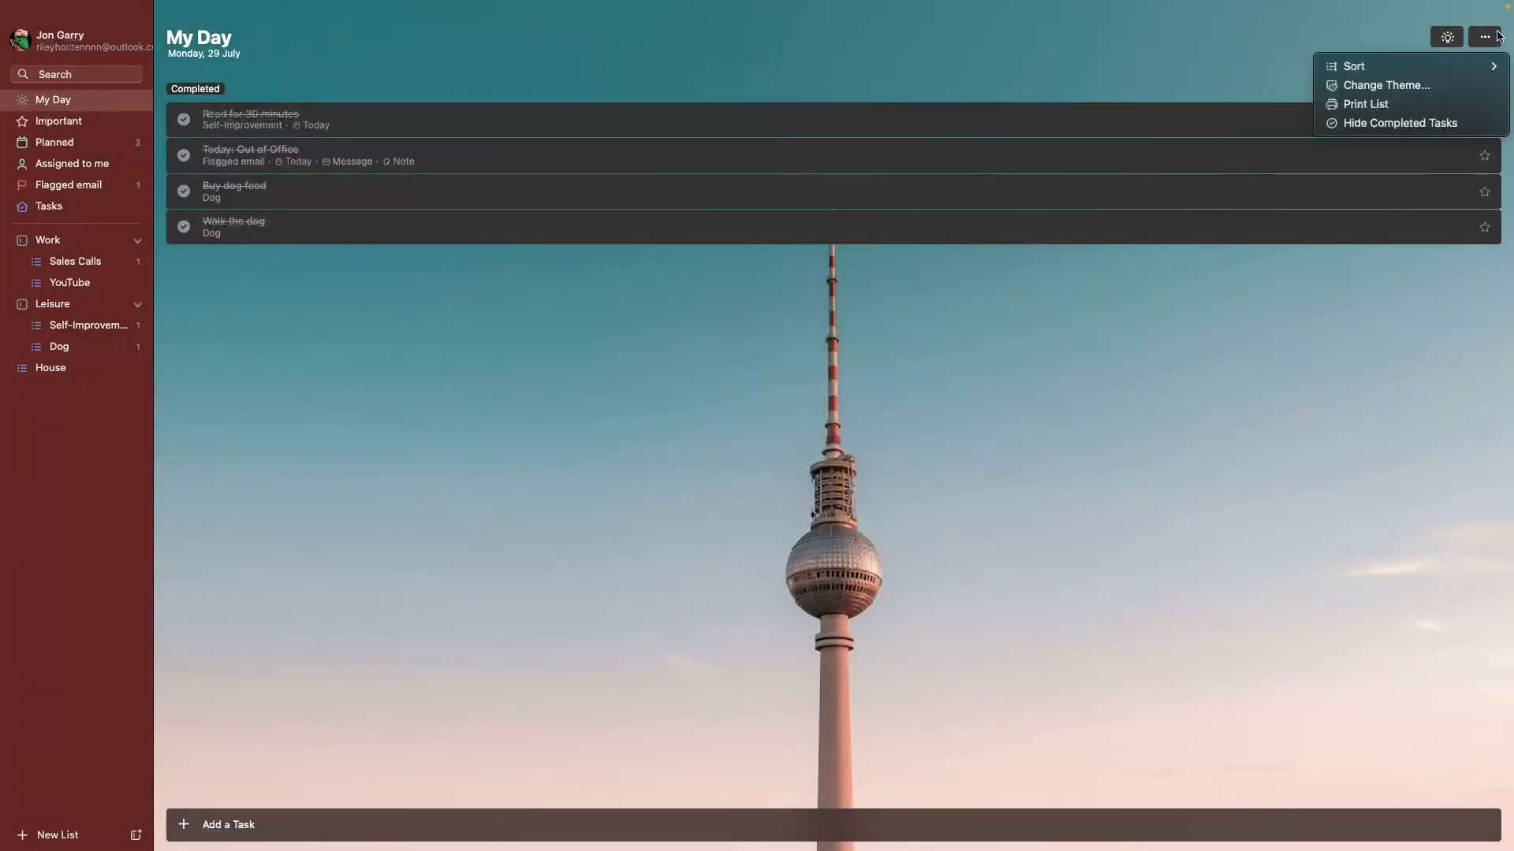
pyautogui.click(1404, 83)
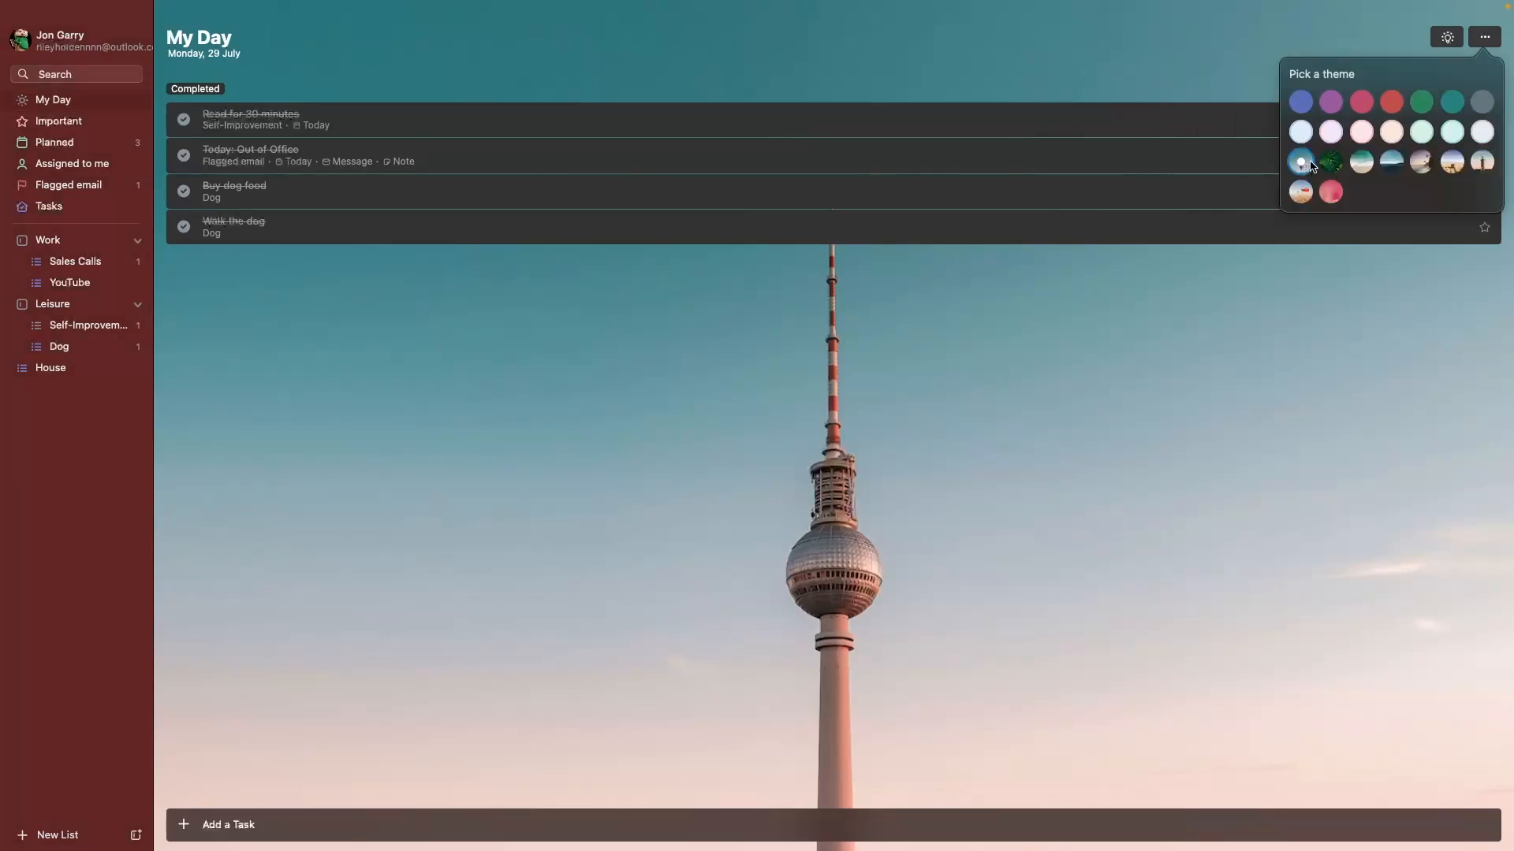
pyautogui.click(1425, 163)
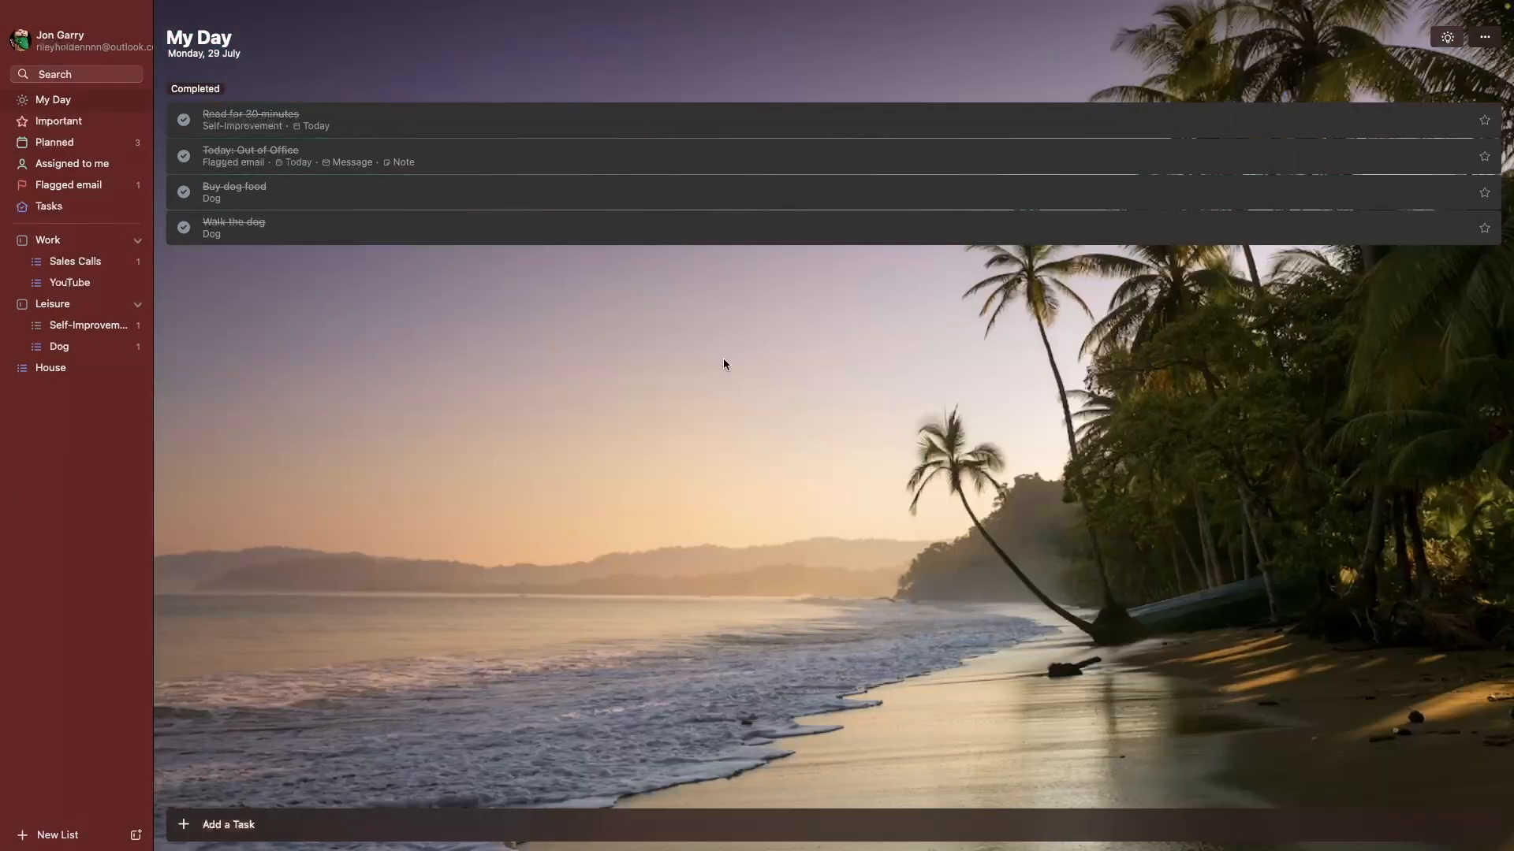
# Try a few photo themes on the Dog list and keep the sunset beach photo with palm trees.
pyautogui.click(69, 306)
pyautogui.click(70, 306)
pyautogui.click(82, 326)
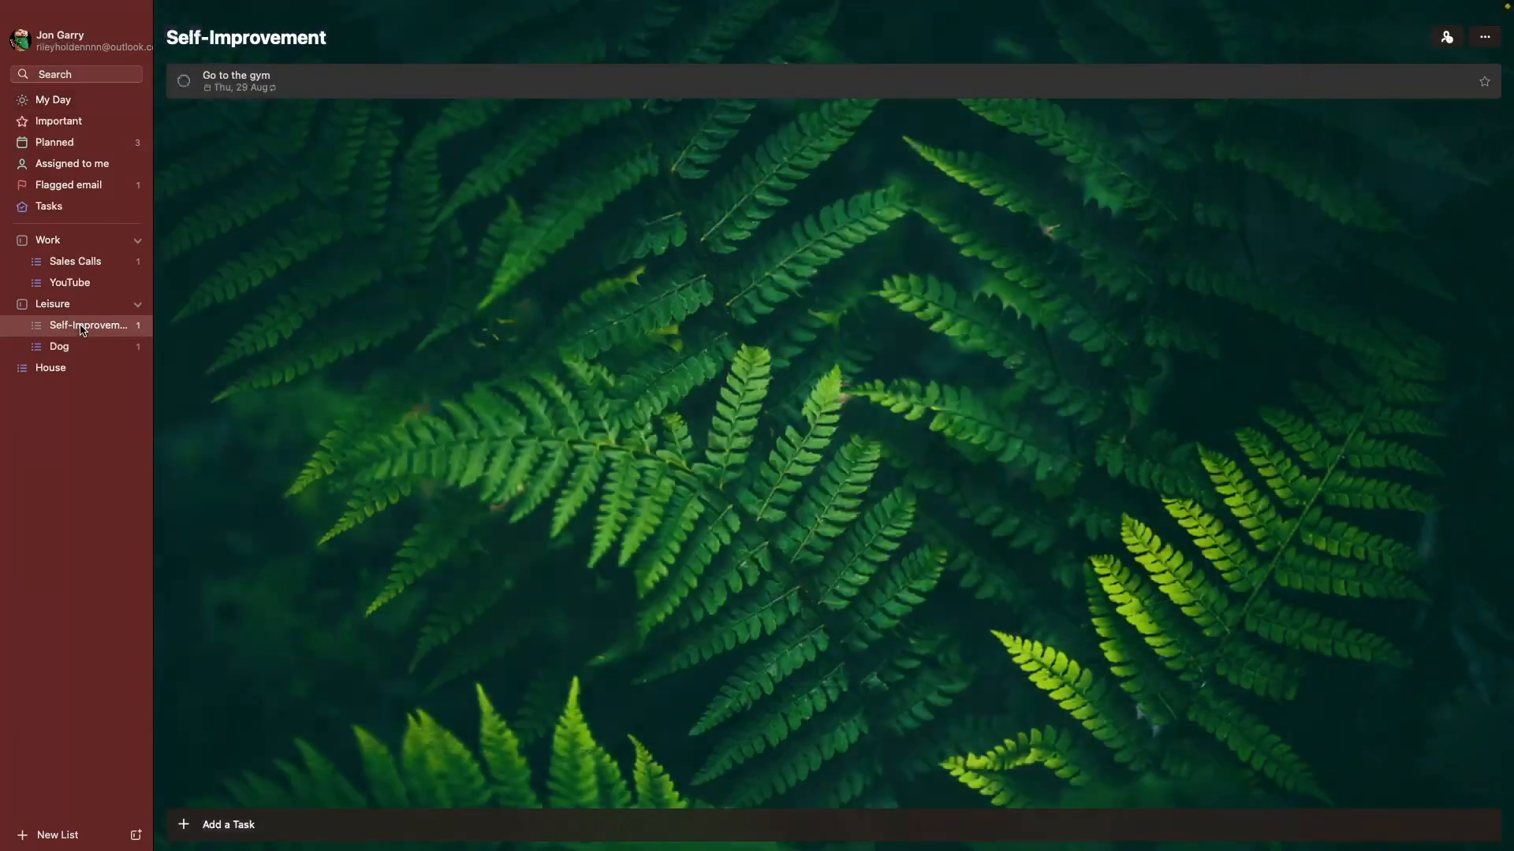
pyautogui.click(81, 348)
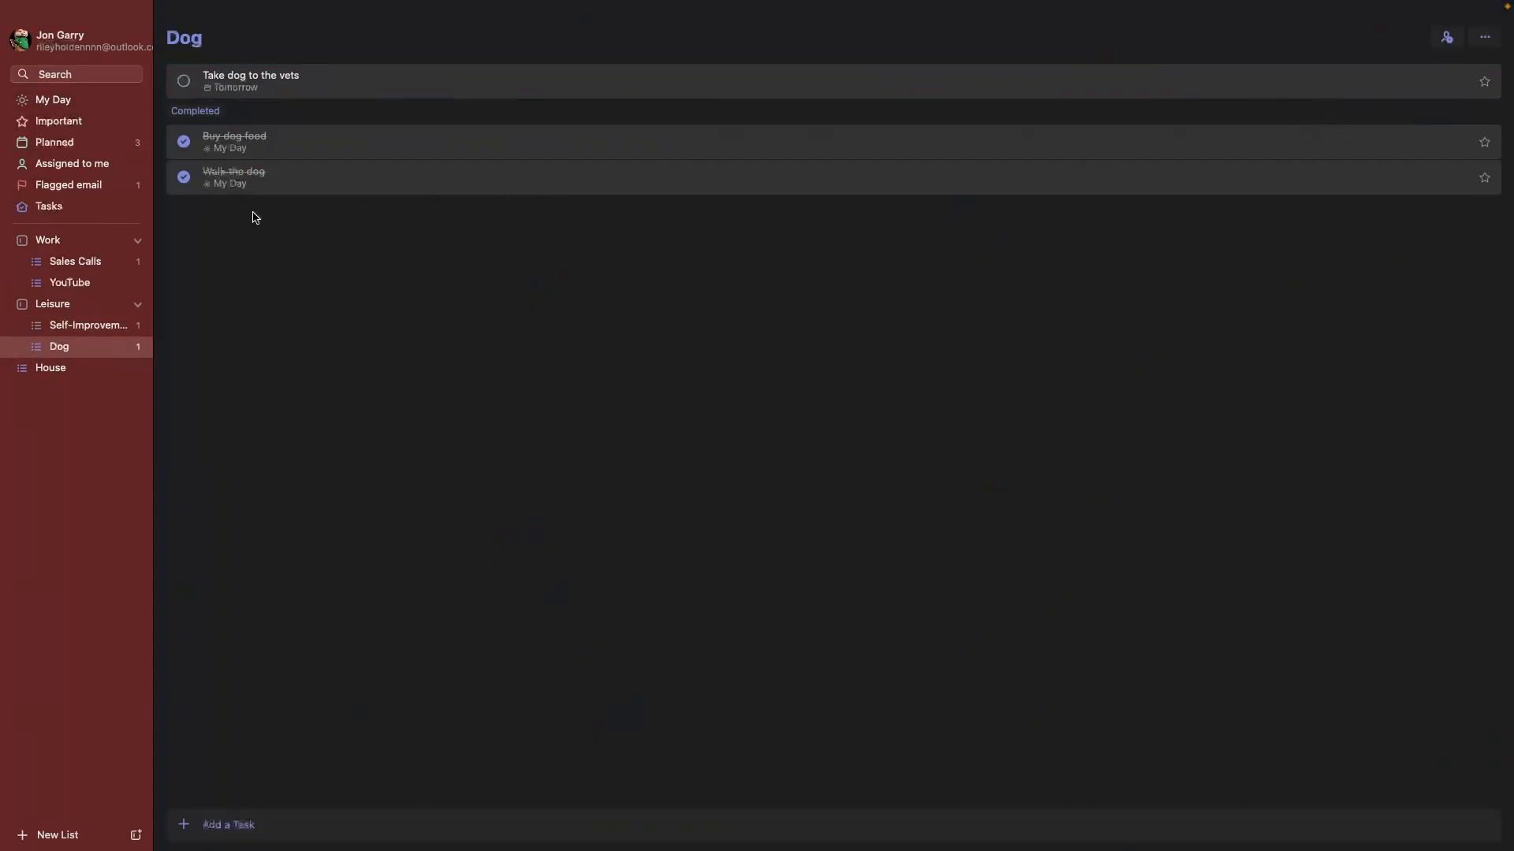
pyautogui.click(1487, 36)
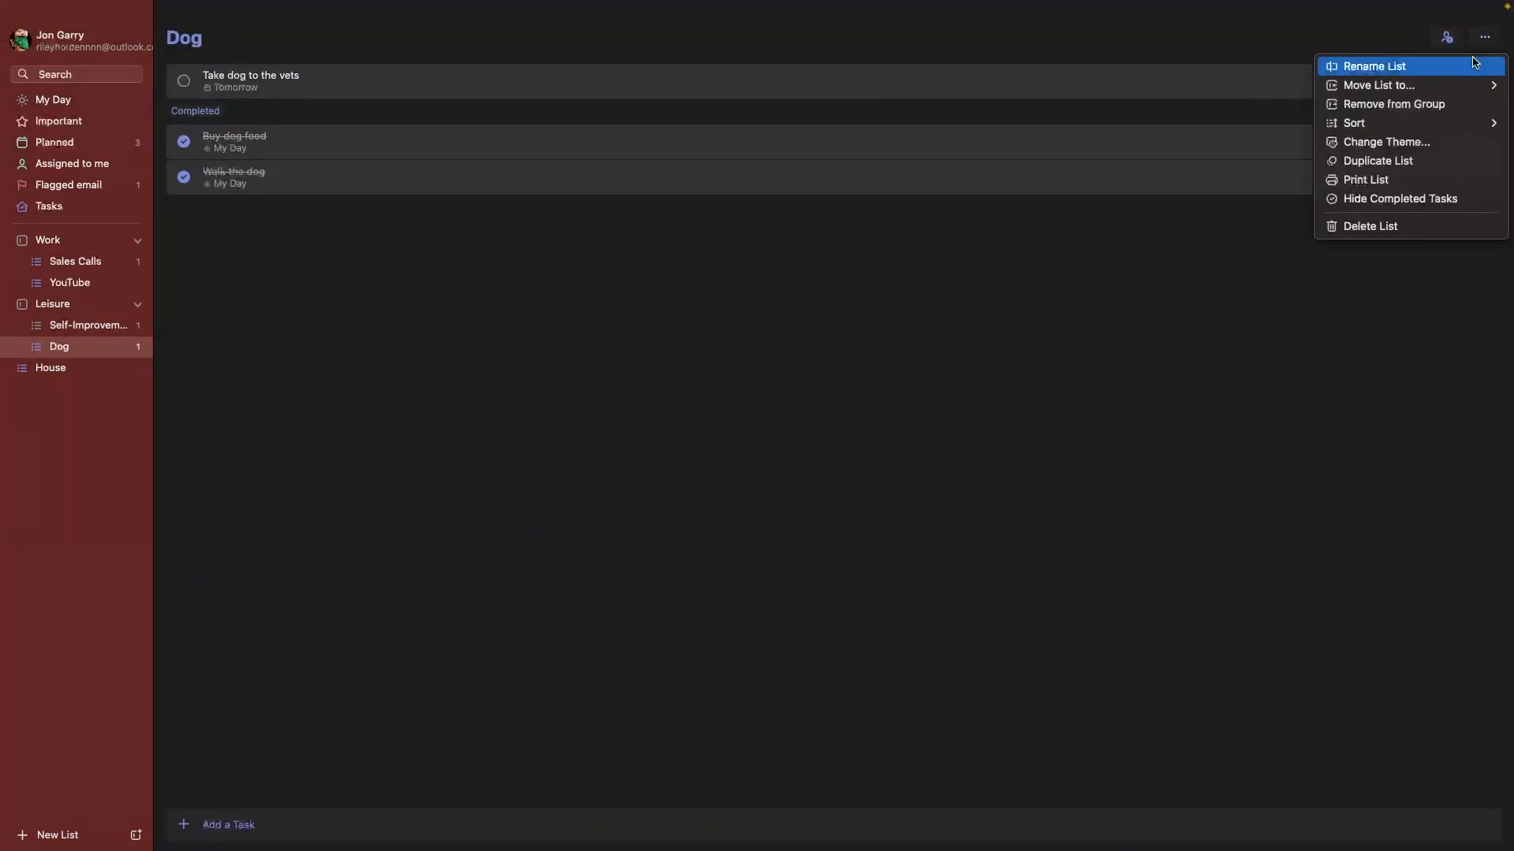
pyautogui.click(1432, 138)
pyautogui.click(1361, 163)
pyautogui.click(1392, 162)
pyautogui.click(1421, 162)
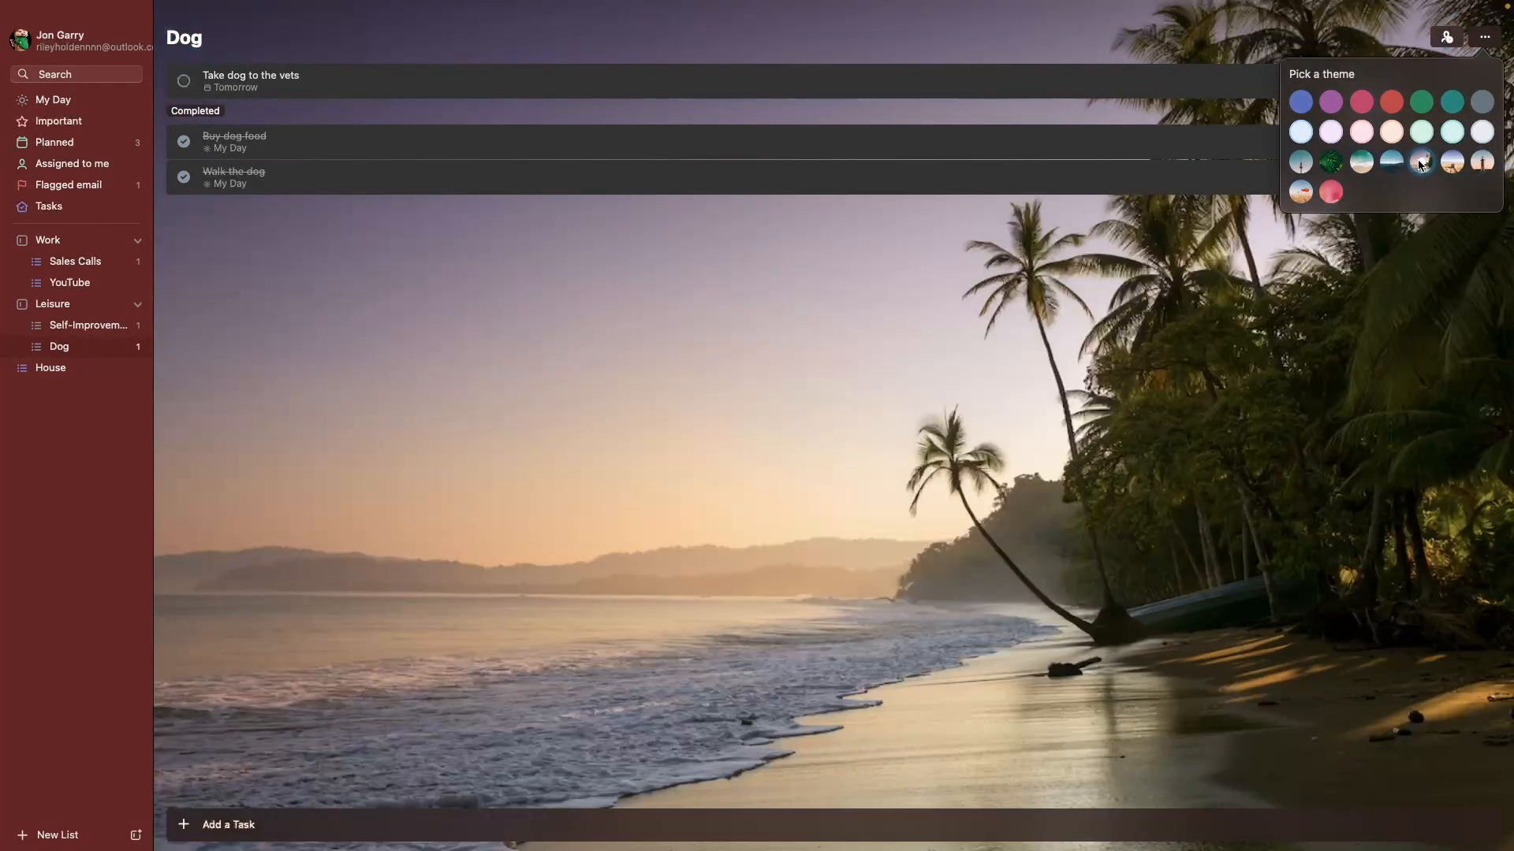
pyautogui.click(1082, 304)
pyautogui.click(1484, 37)
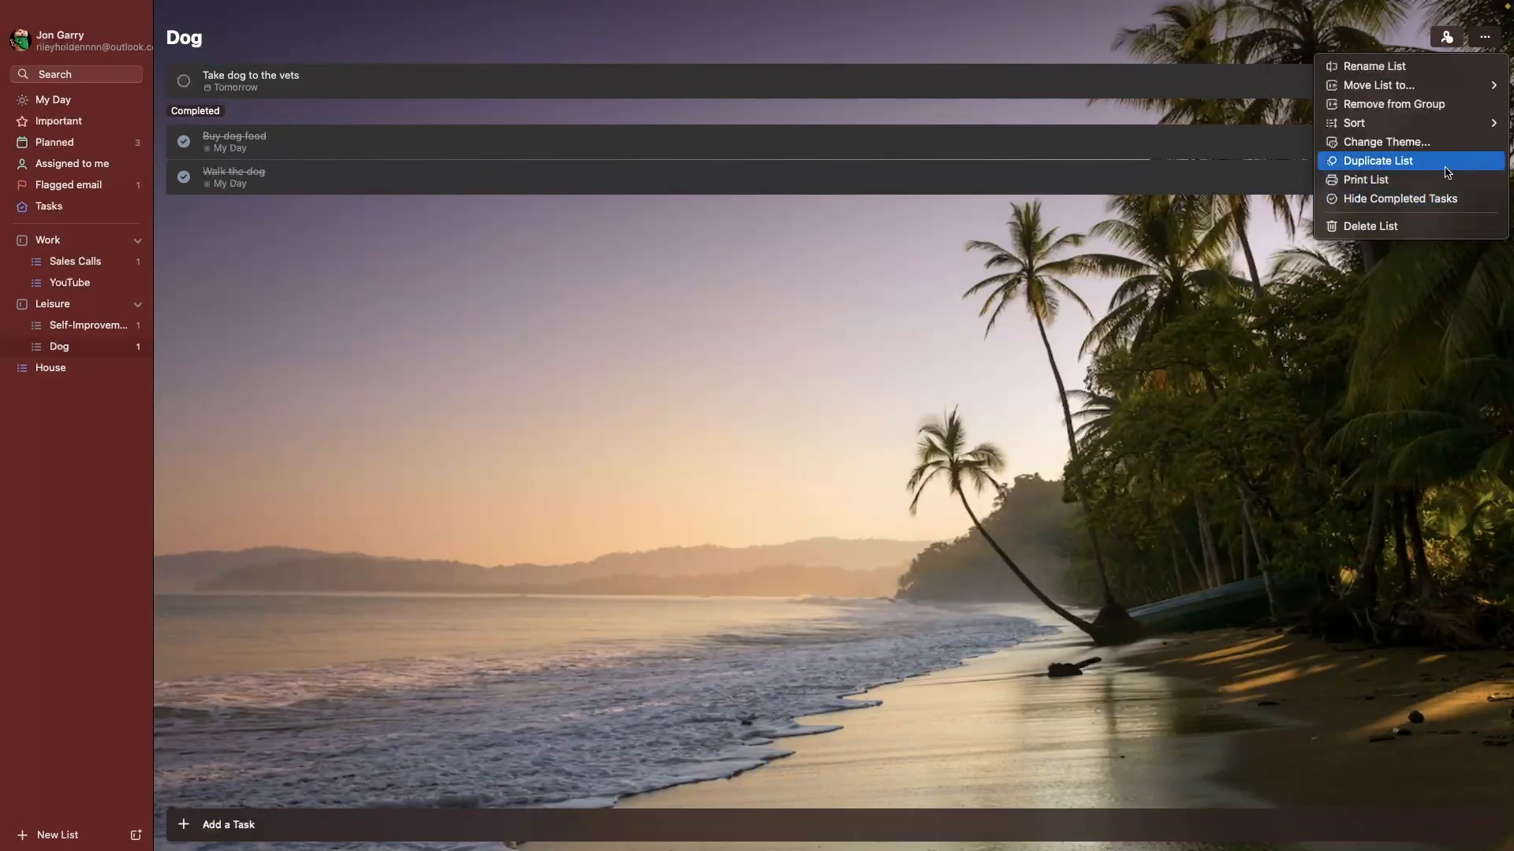
pyautogui.moveTo(1429, 122)
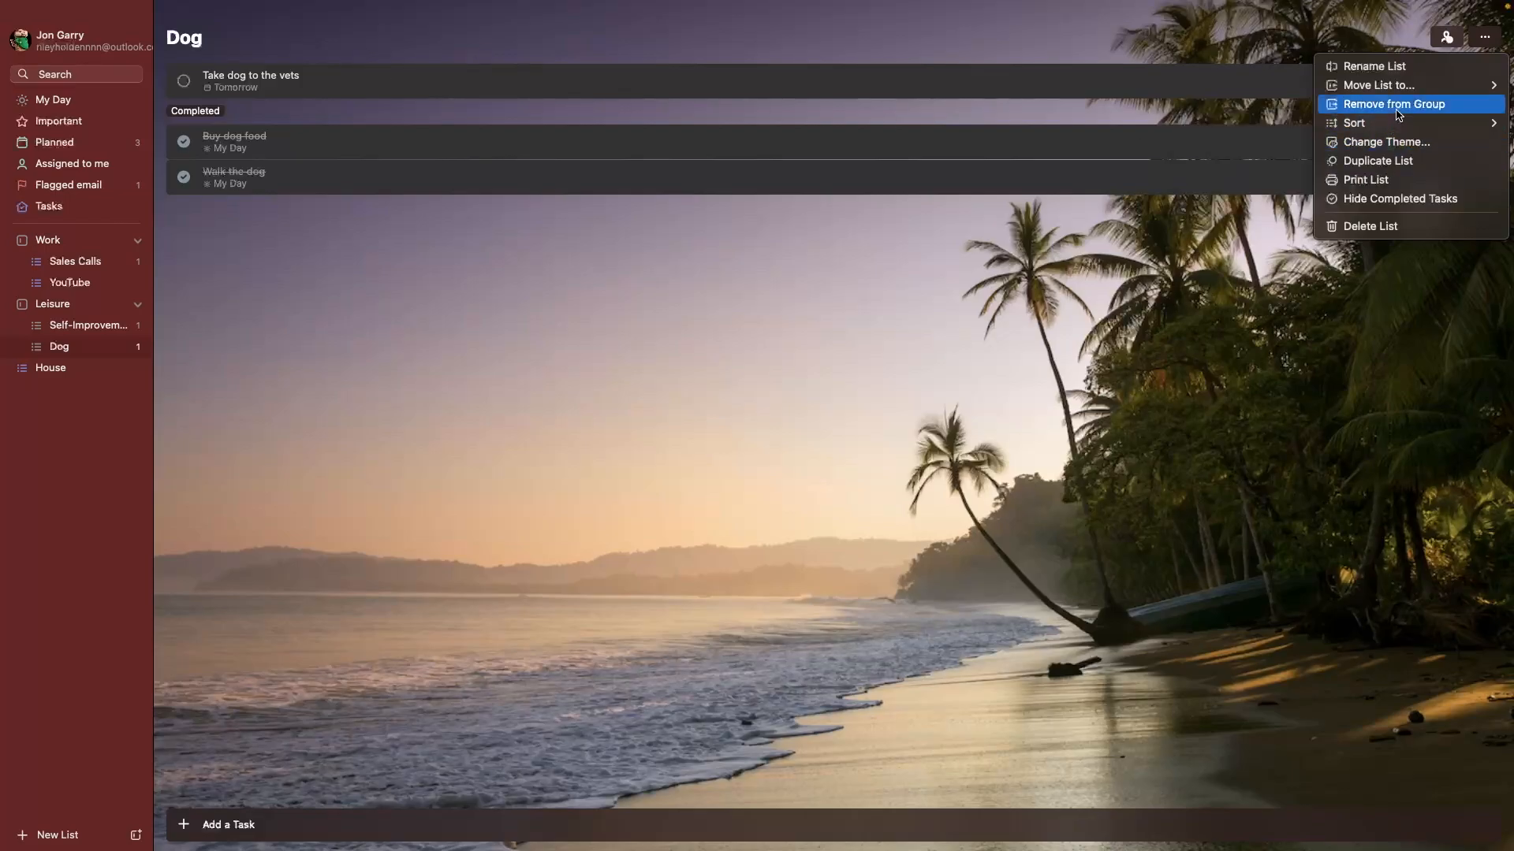
pyautogui.click(1061, 274)
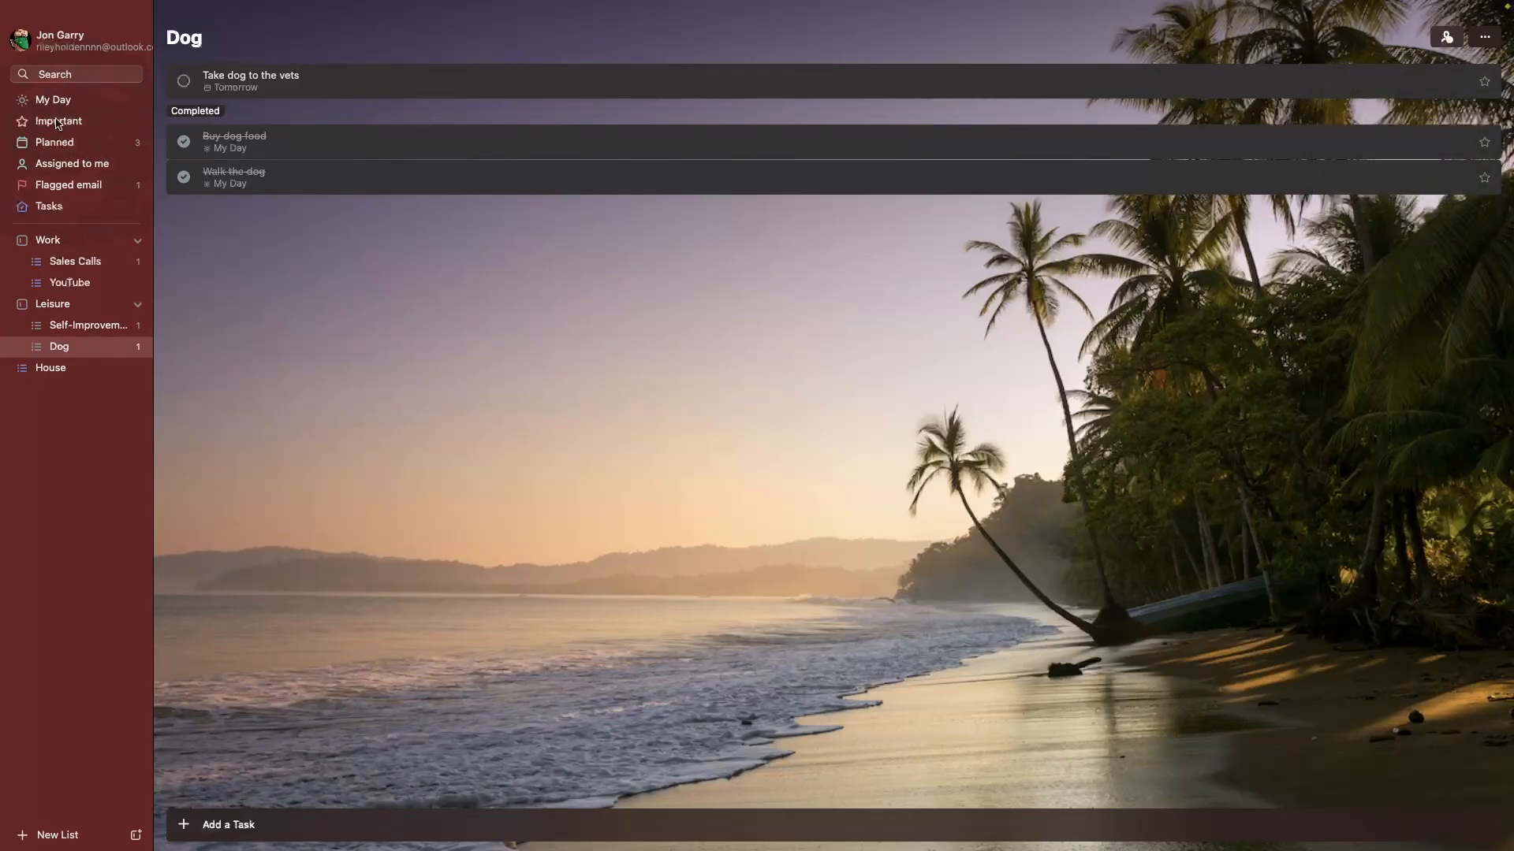
# In the Lists preferences, turn Important and Planned off and on again, hide Assigned to me and show Completed.
pyautogui.click(98, 37)
pyautogui.click(80, 70)
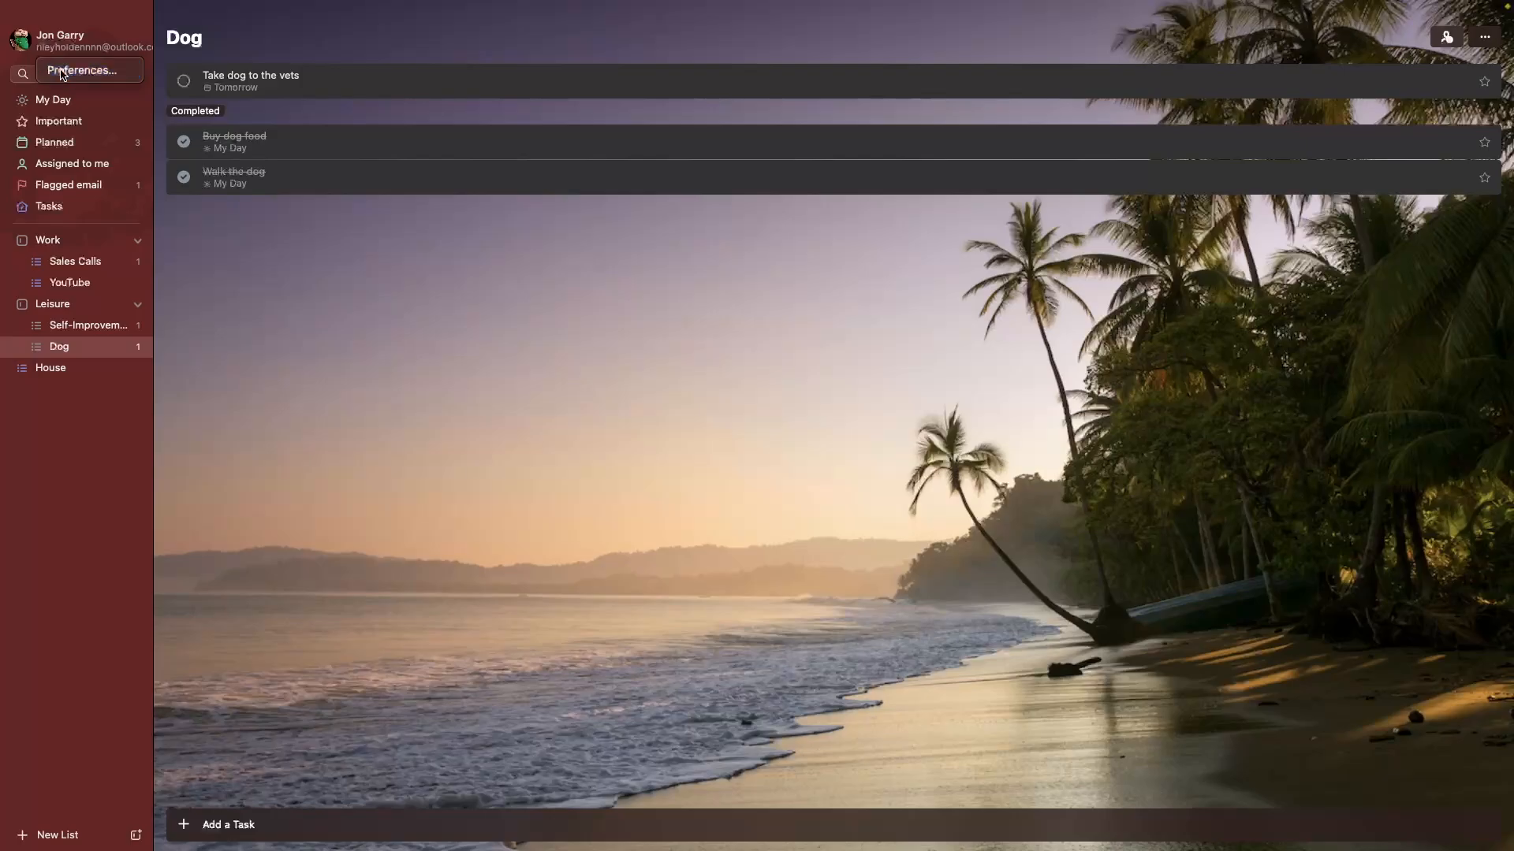
pyautogui.click(761, 206)
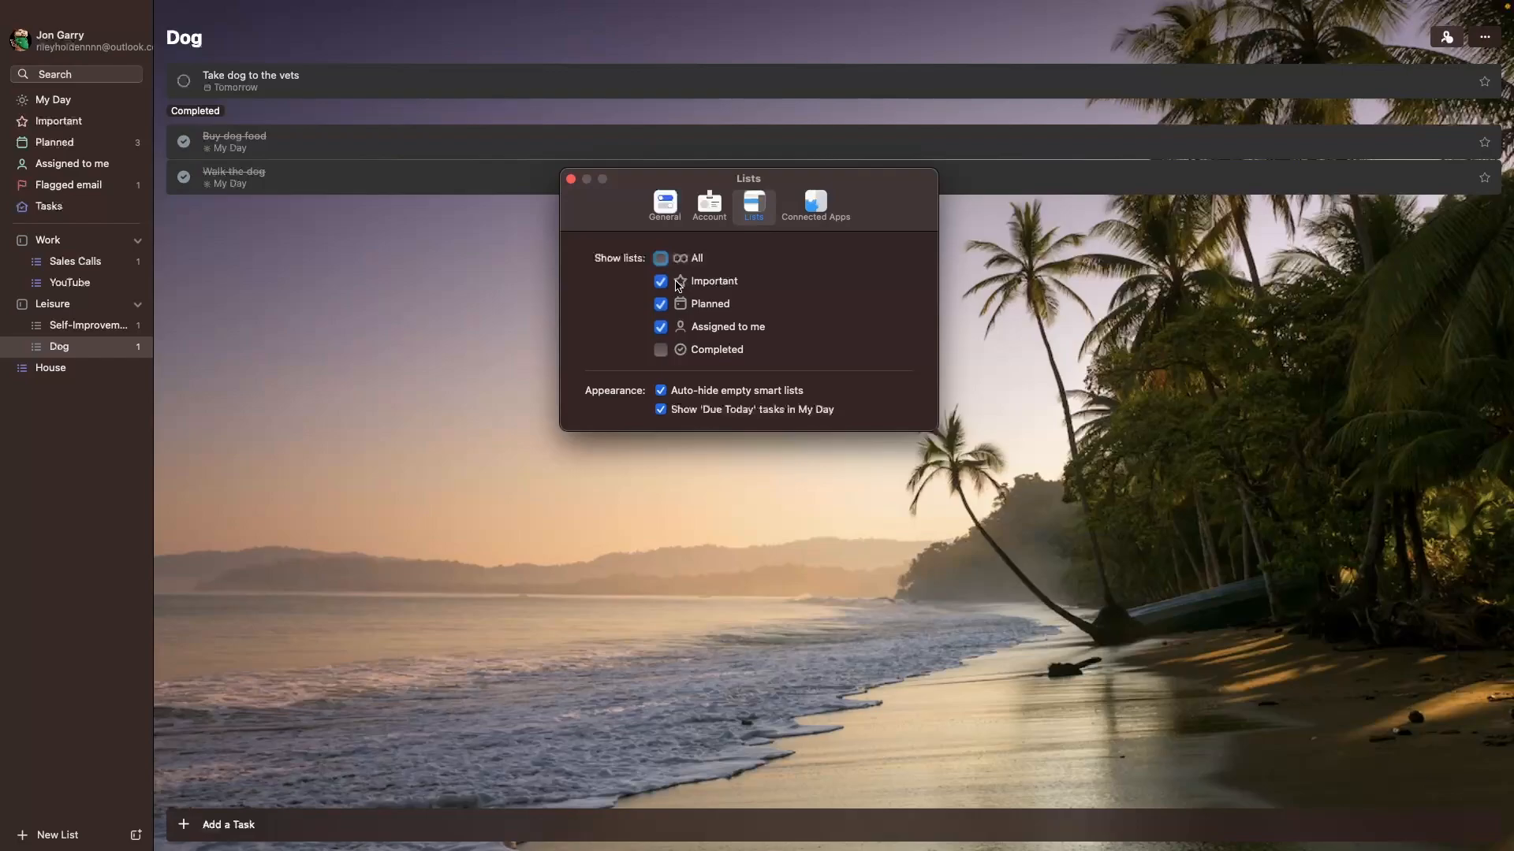
pyautogui.click(683, 284)
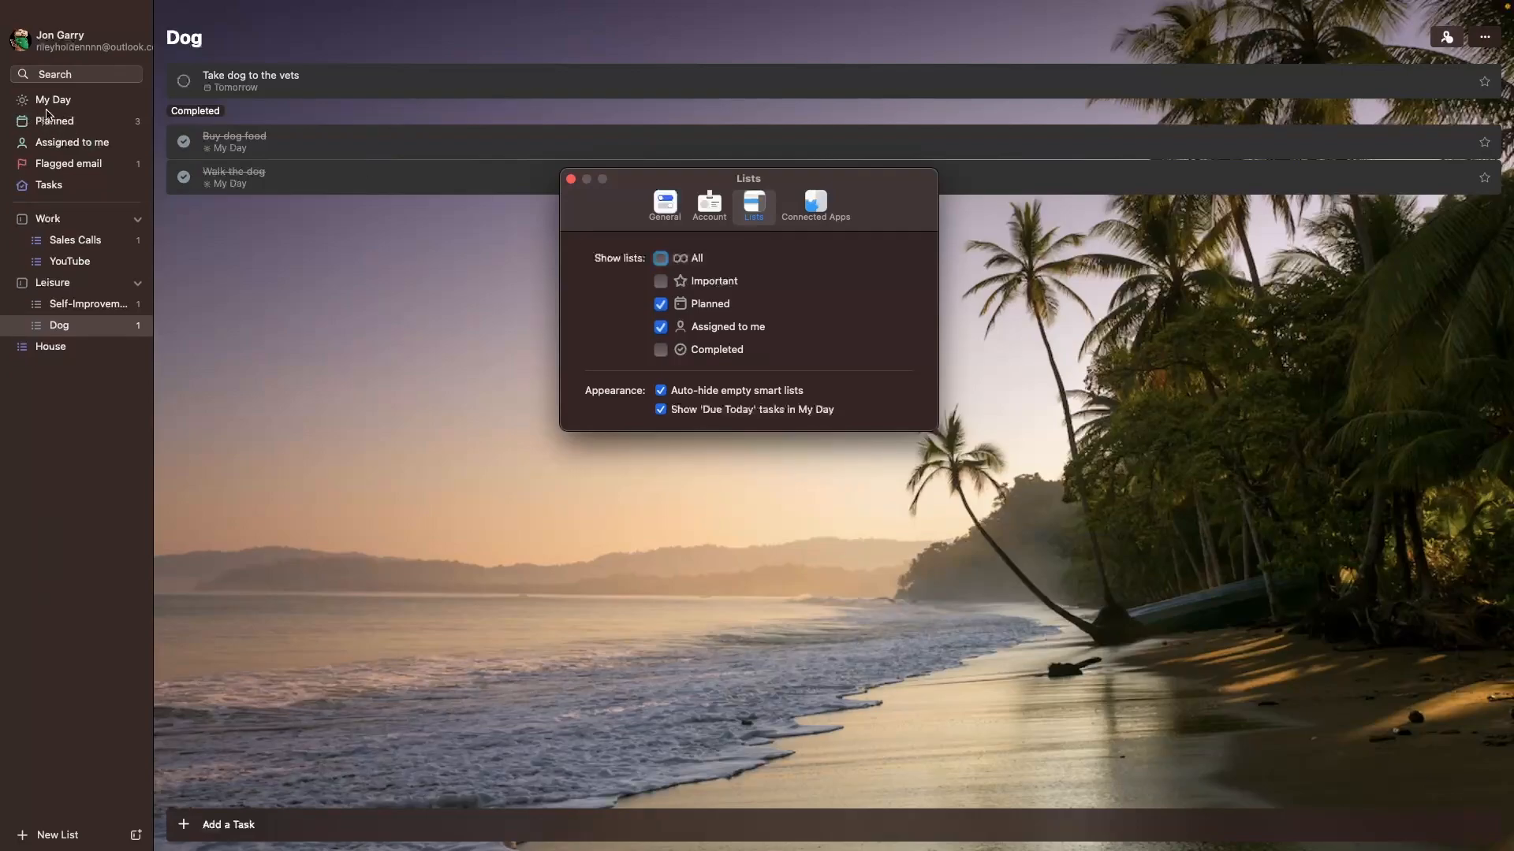
pyautogui.click(716, 284)
pyautogui.click(724, 306)
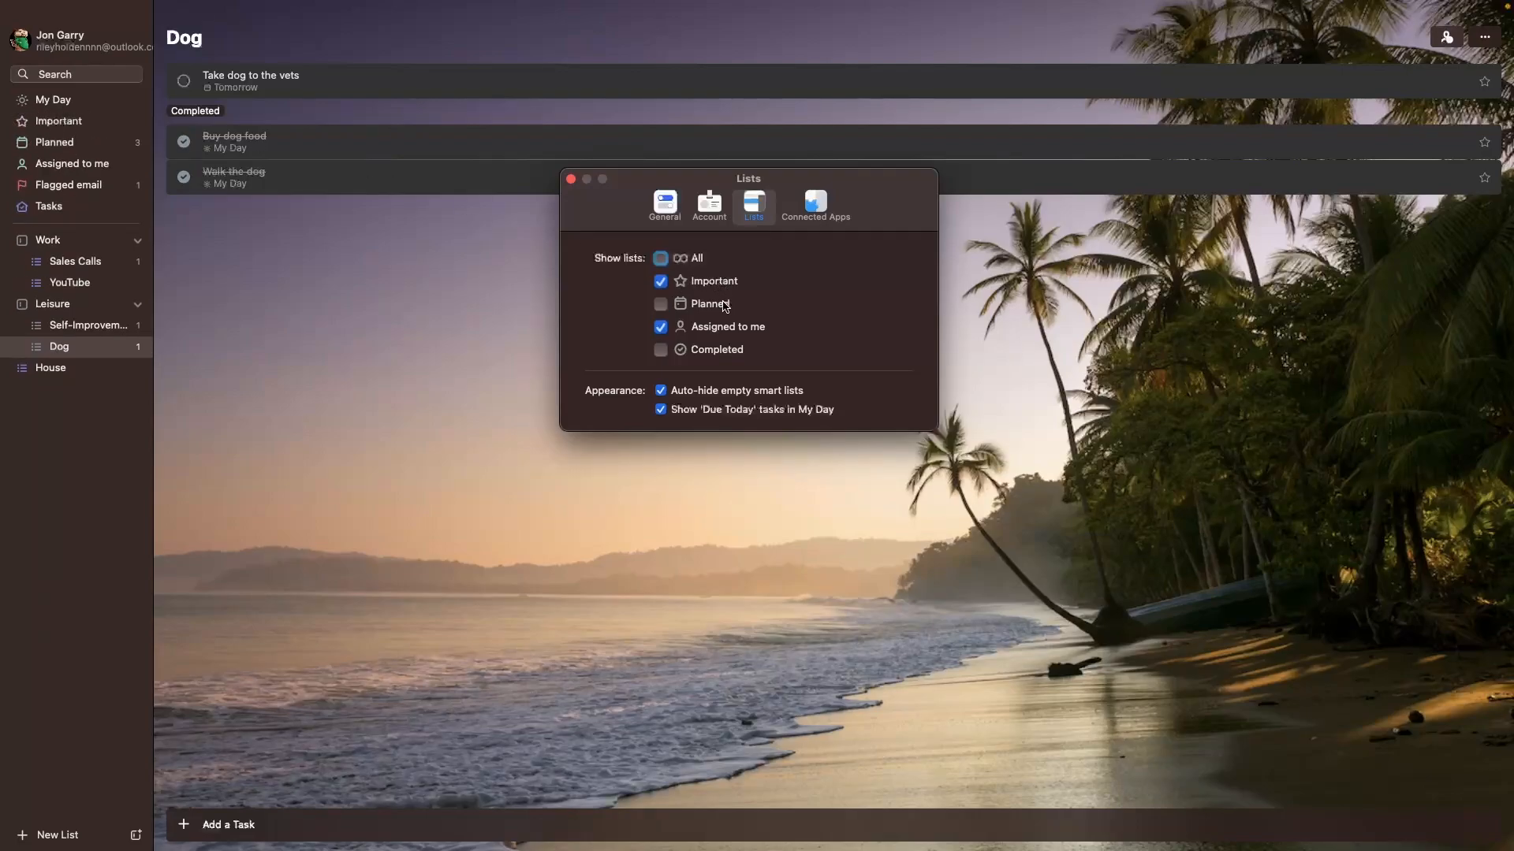
pyautogui.click(722, 306)
pyautogui.click(739, 329)
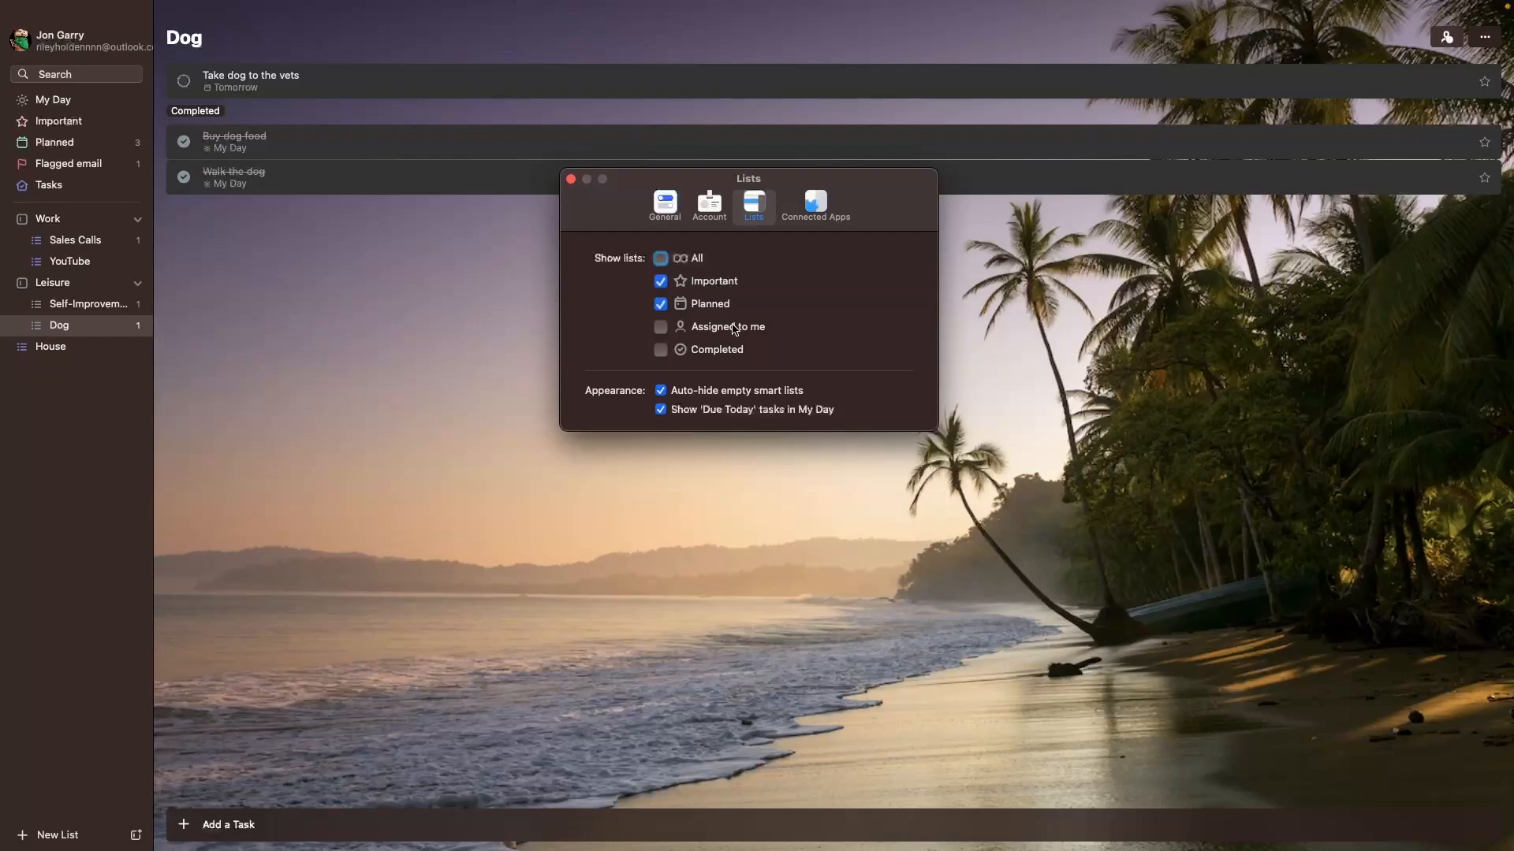
pyautogui.click(718, 349)
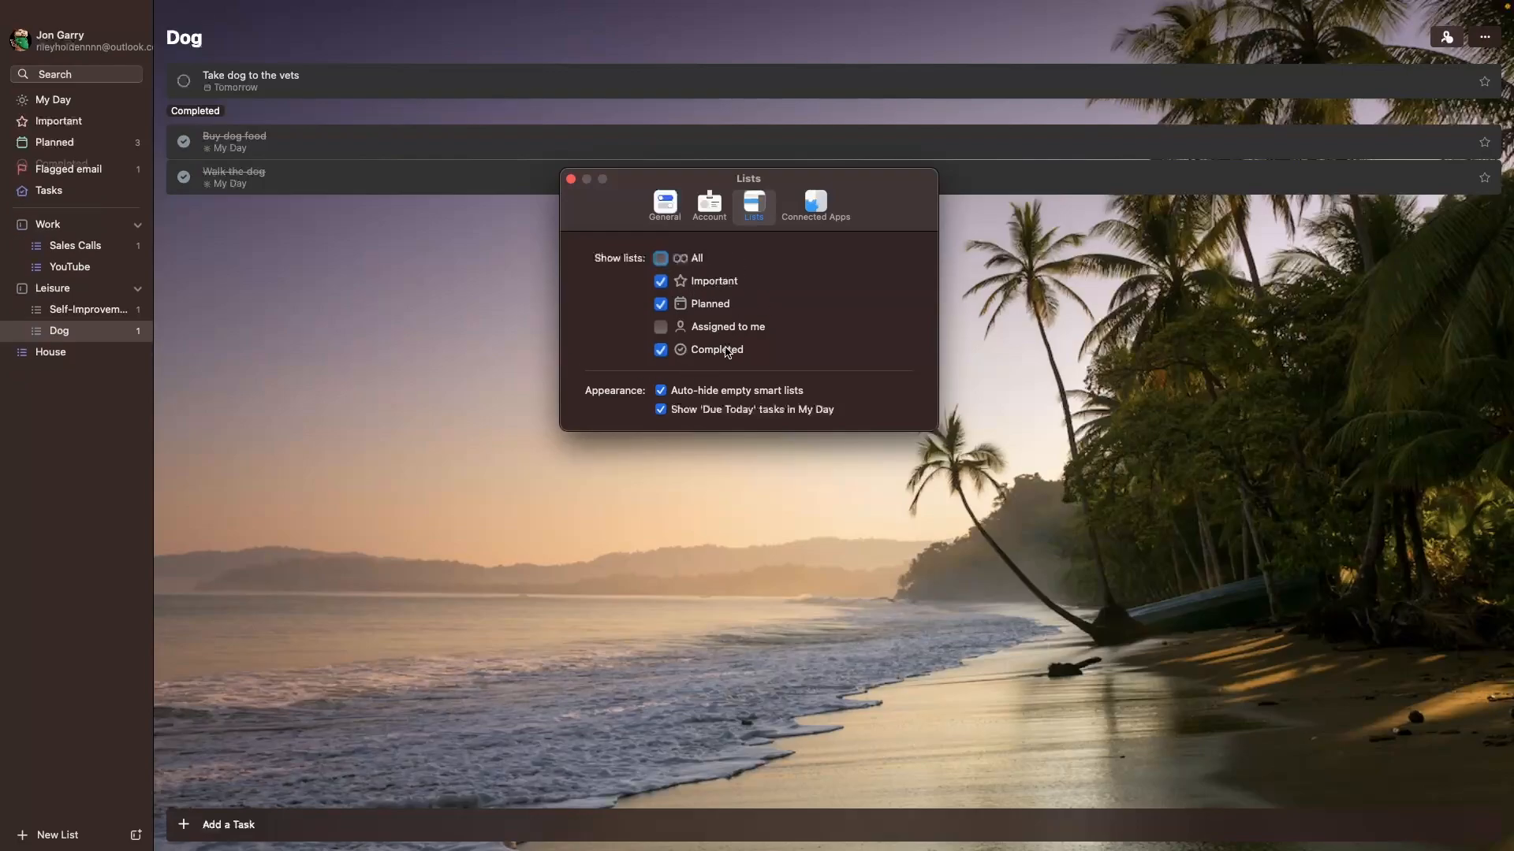
# Close the preferences and view the tasks in the Completed smart list.
pyautogui.click(570, 179)
pyautogui.click(124, 165)
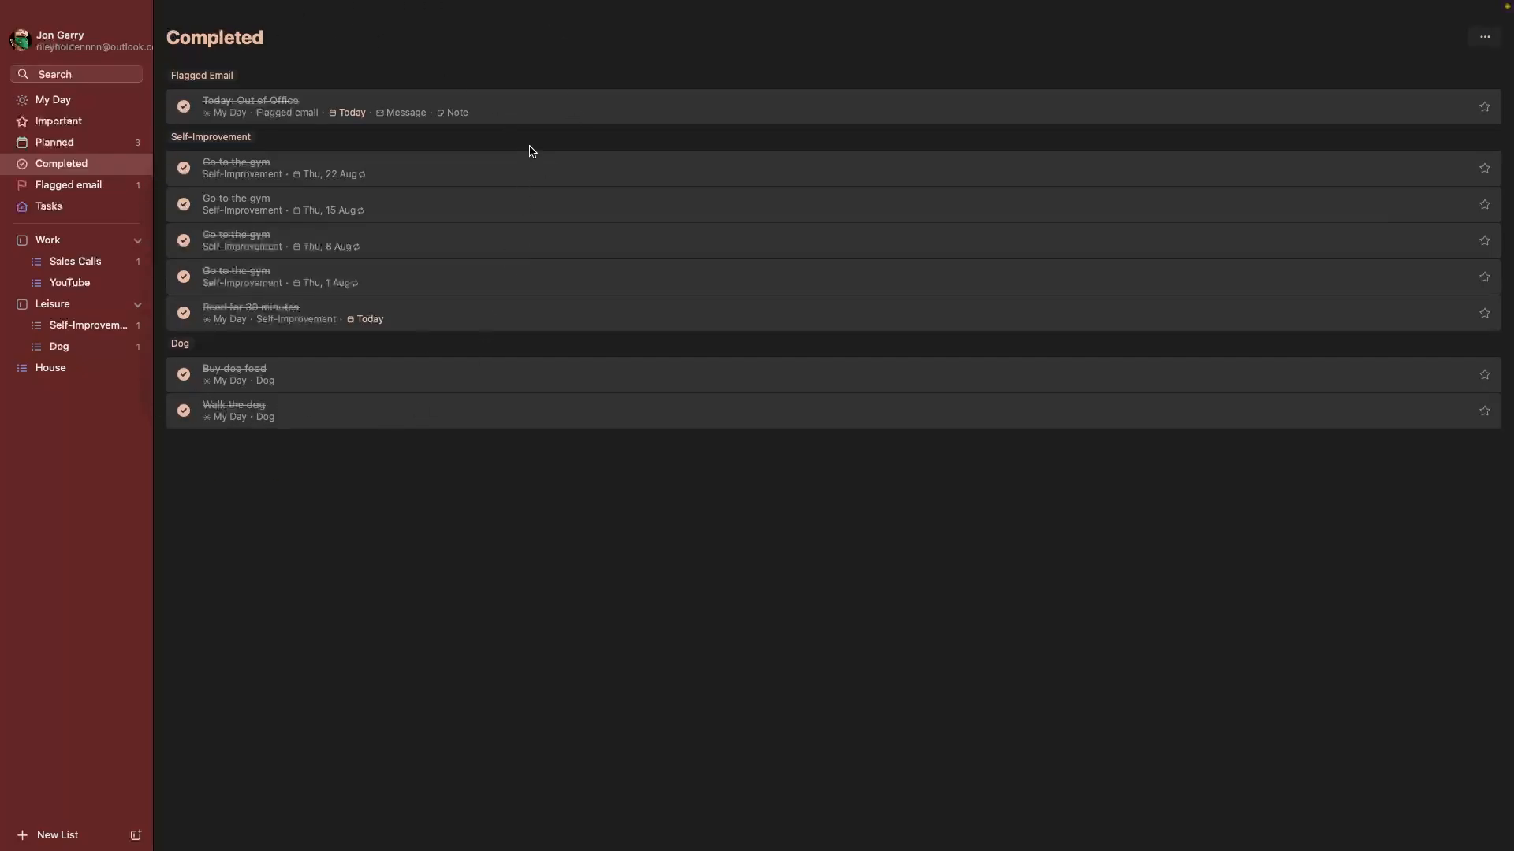
# Show the All smart list through the Lists preferences, view its tasks, and hide it again.
pyautogui.click(96, 36)
pyautogui.click(71, 70)
pyautogui.click(753, 203)
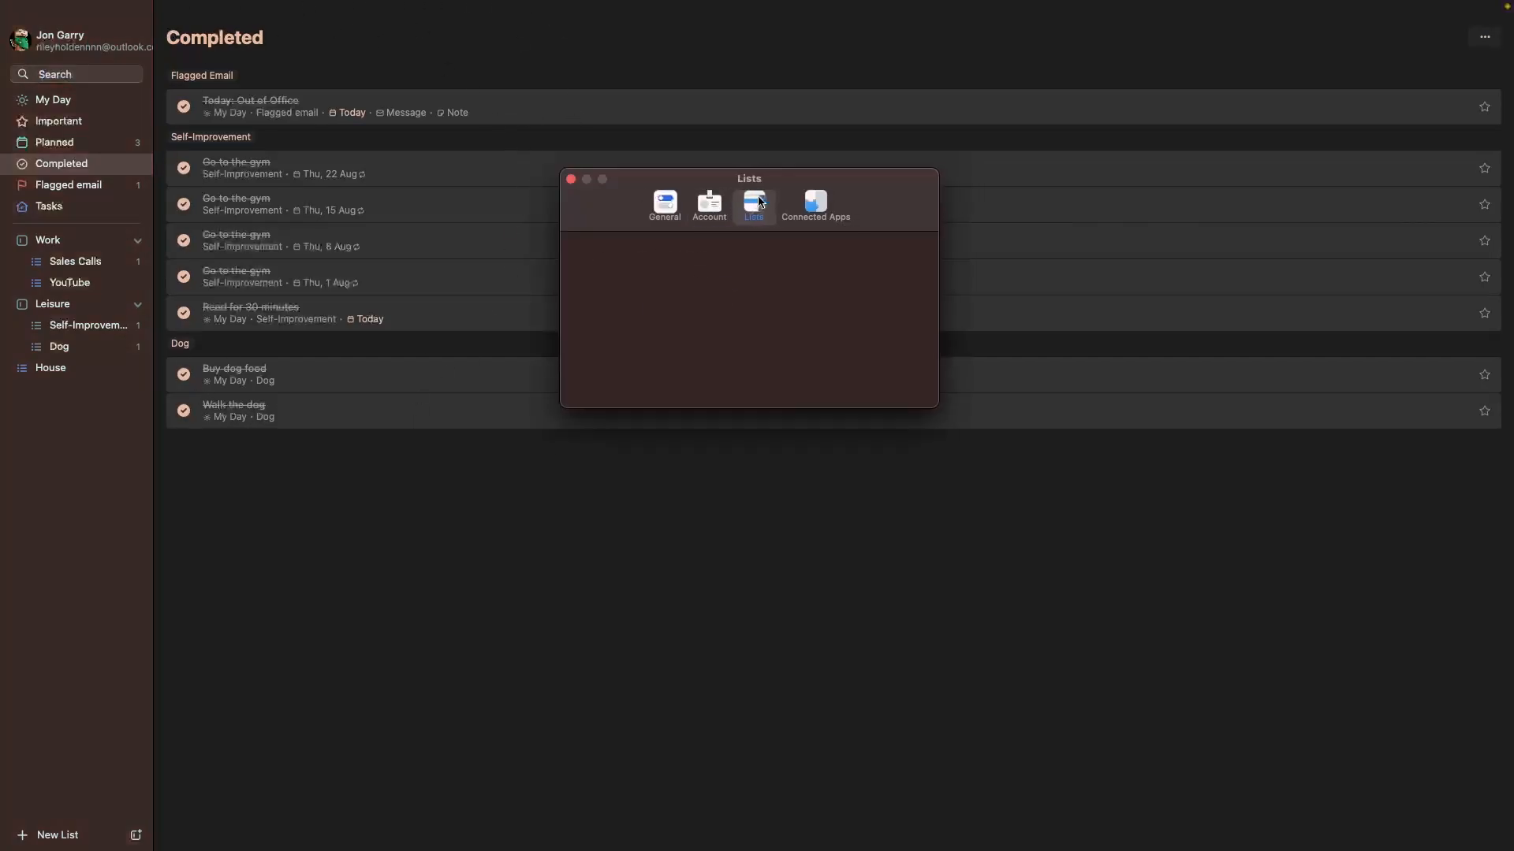
pyautogui.click(660, 259)
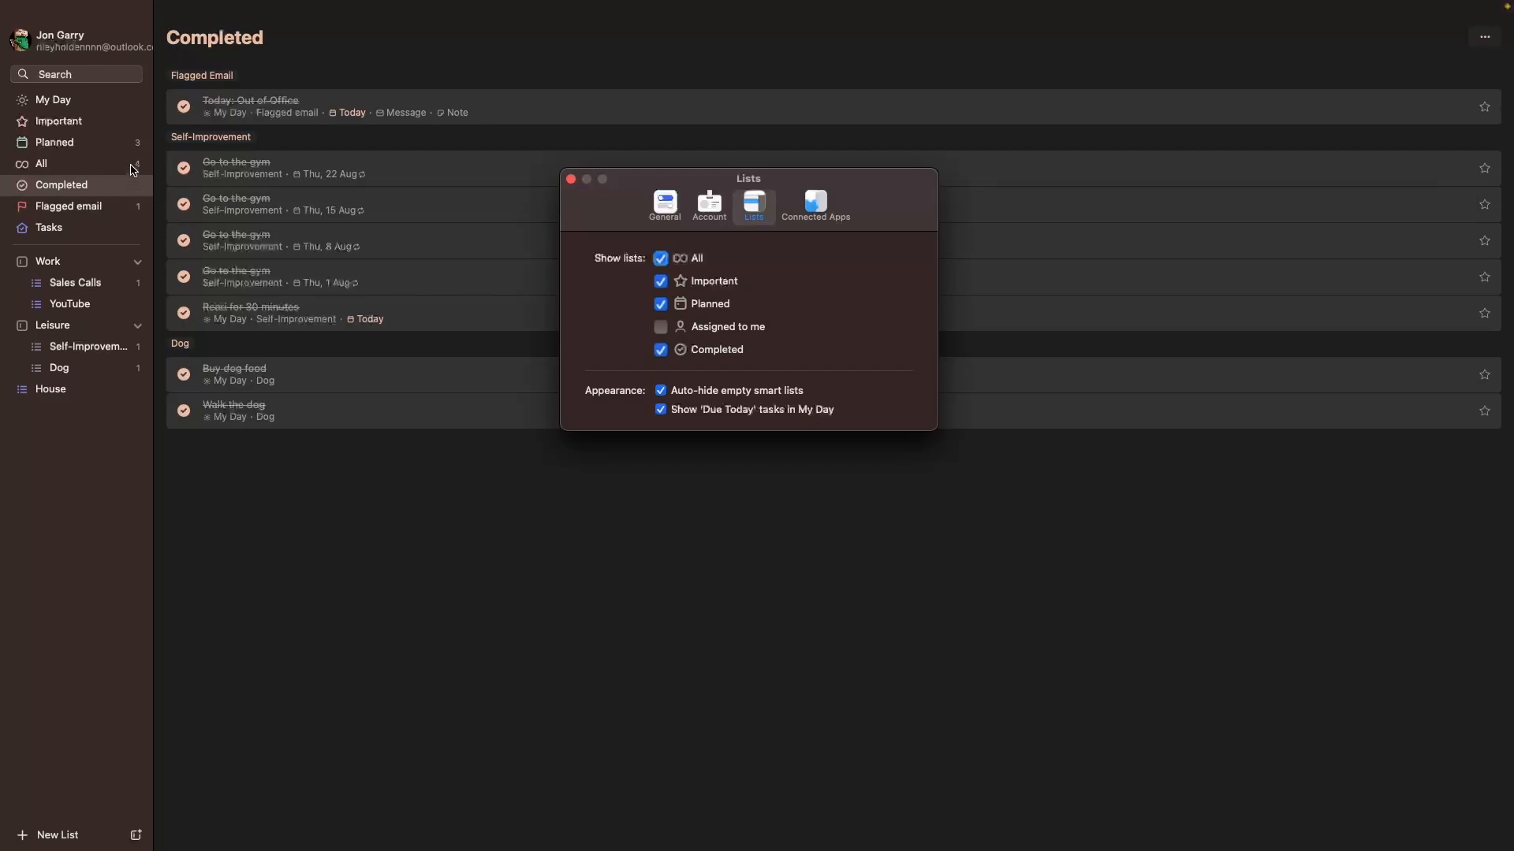
pyautogui.click(132, 168)
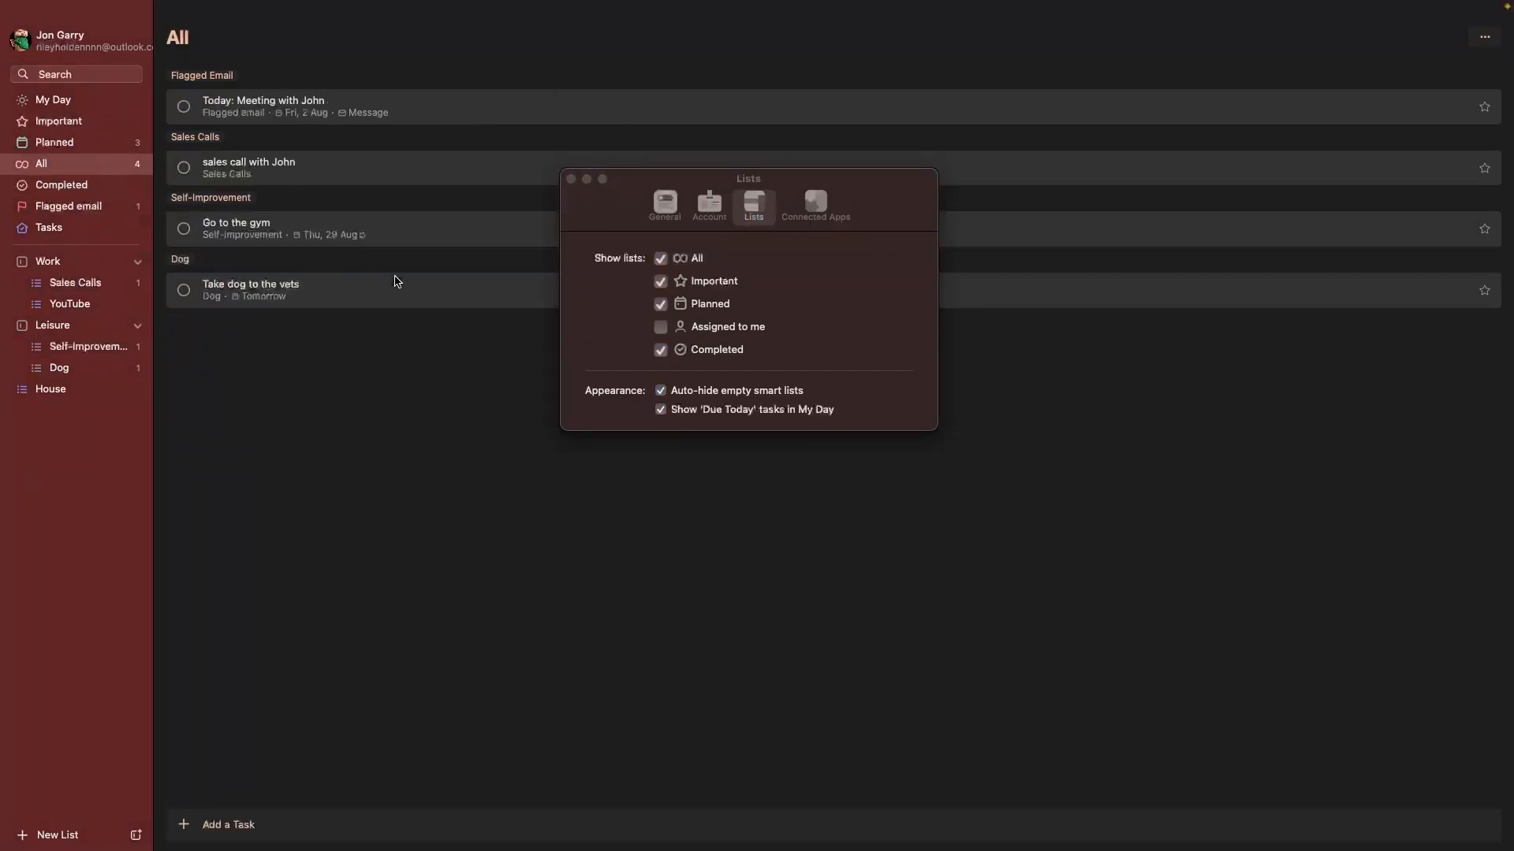
pyautogui.click(681, 262)
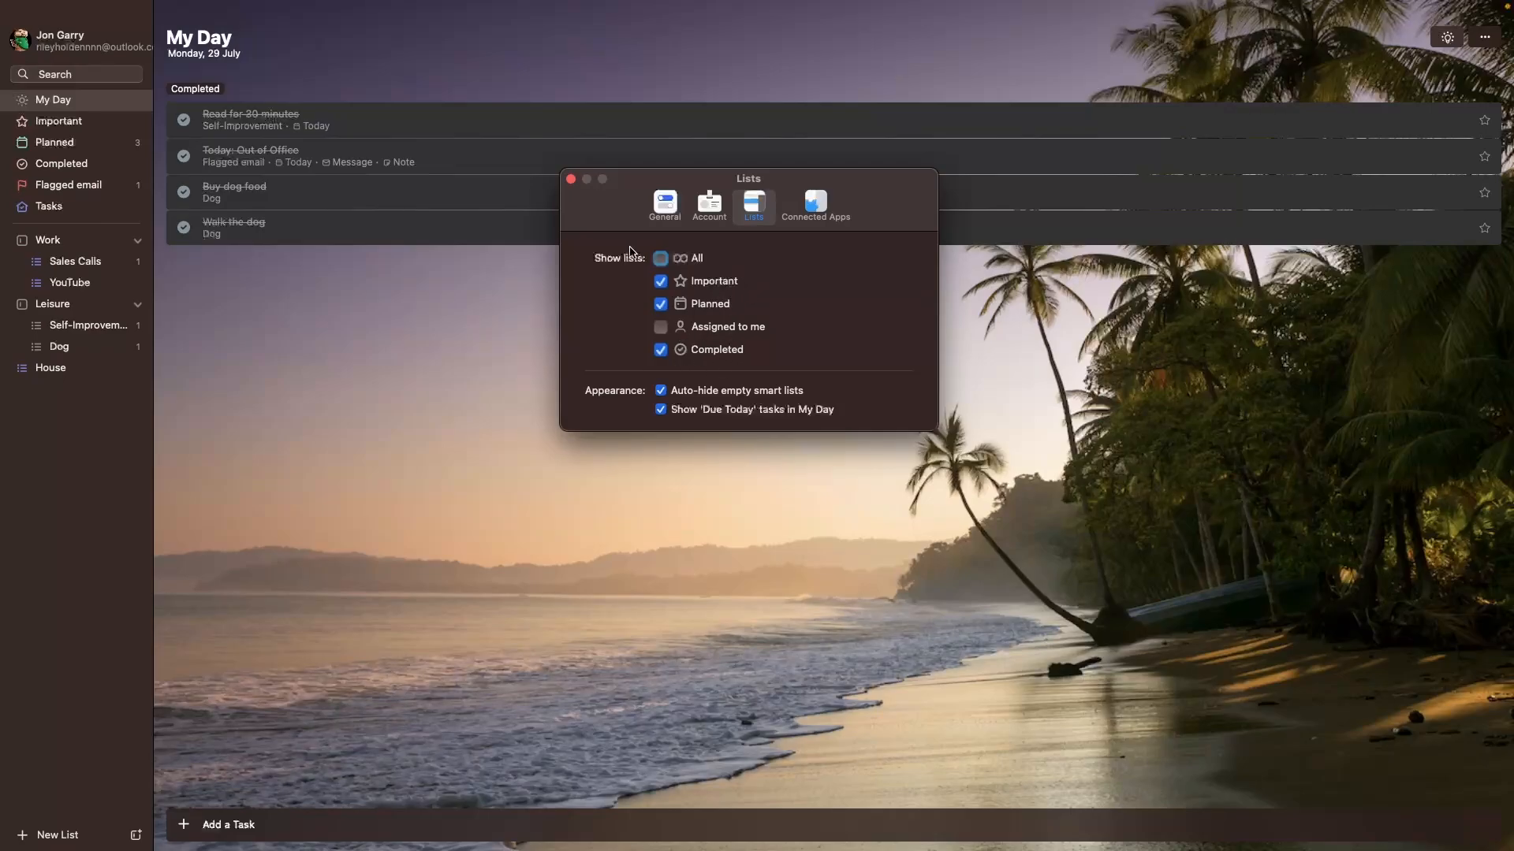
# Review the General preferences for task order, sounds, deletion and privacy, and close the preferences.
pyautogui.click(664, 204)
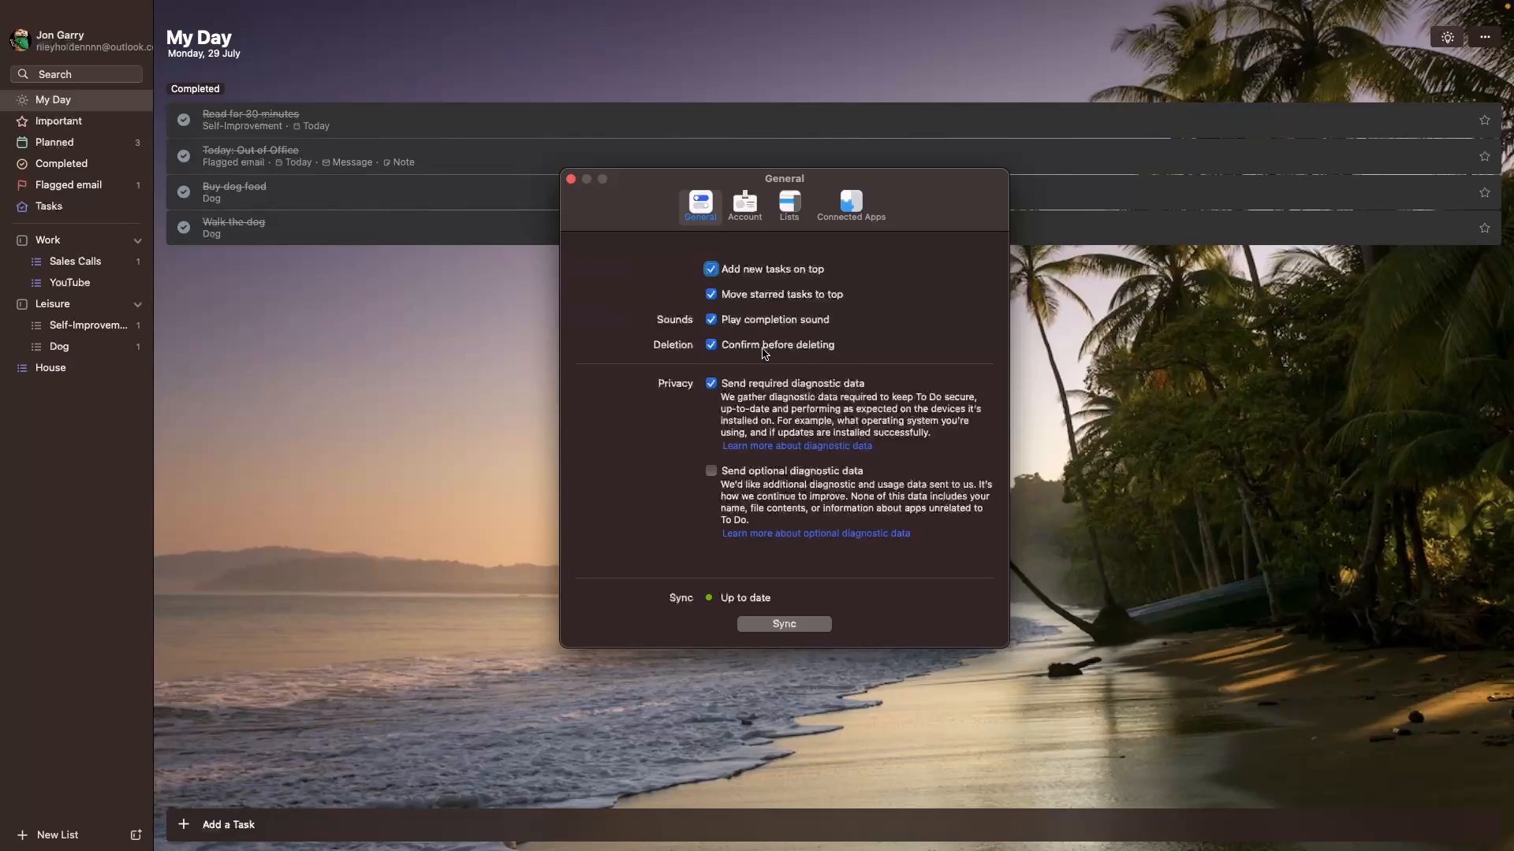
pyautogui.click(572, 181)
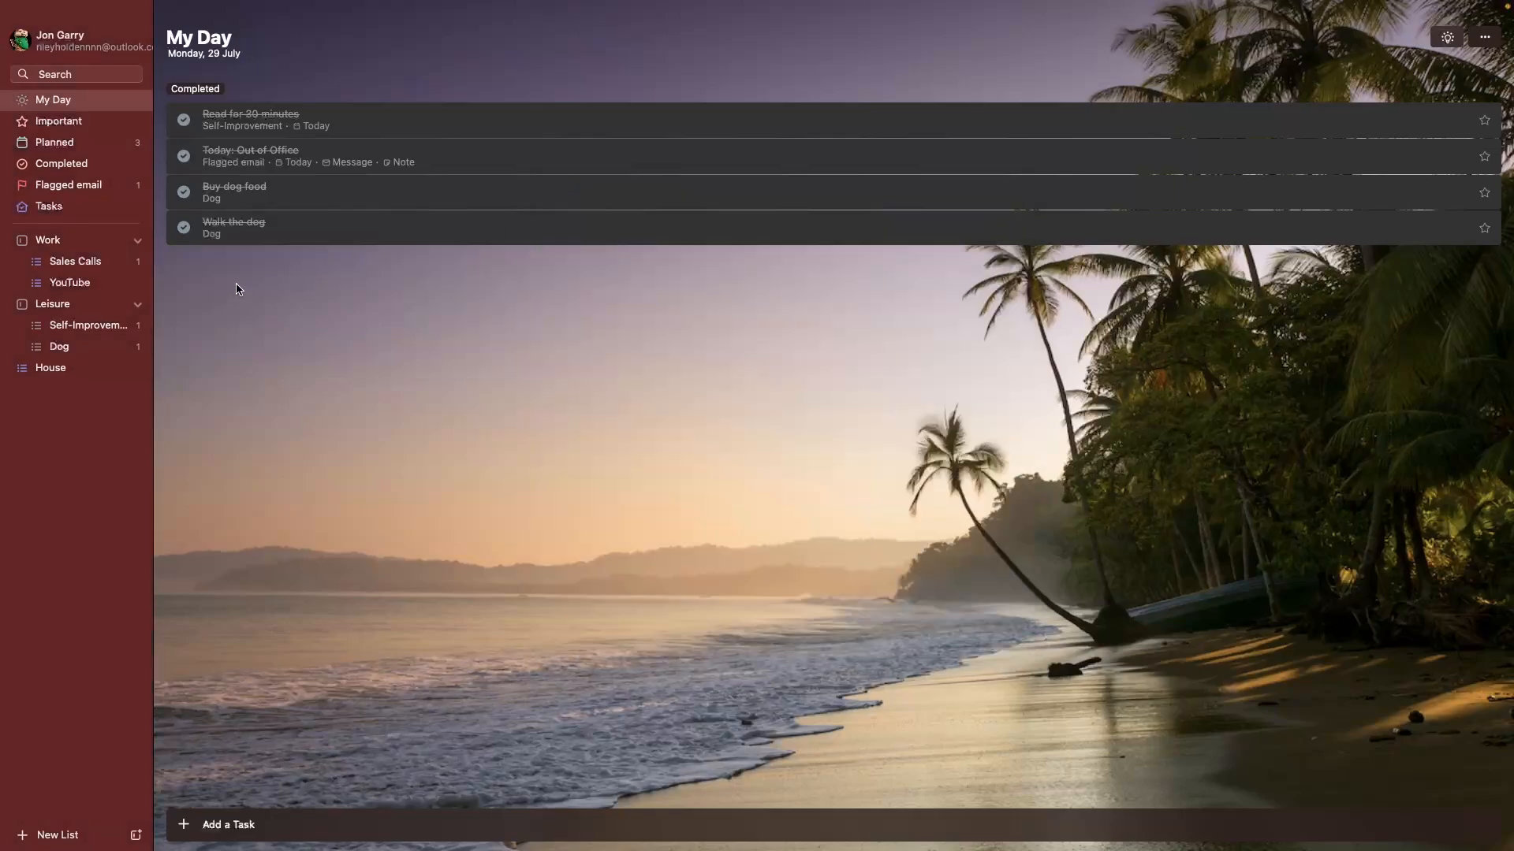
# Look through the Tasks and Completed lists, and mark the task Take dog to the vets as completed in Planned.
pyautogui.click(90, 207)
pyautogui.click(100, 166)
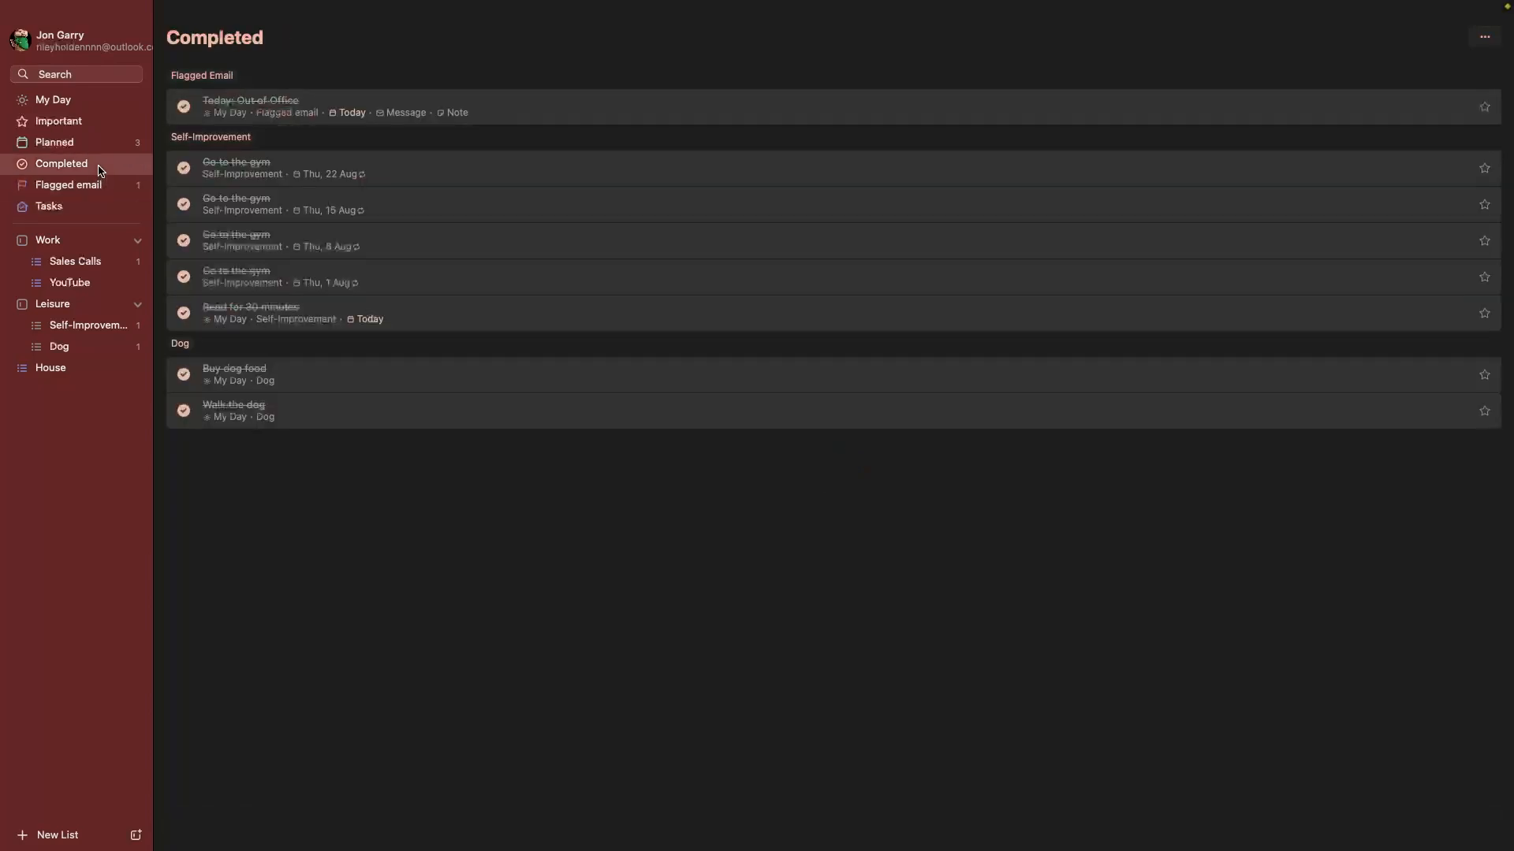
pyautogui.click(116, 146)
pyautogui.click(186, 130)
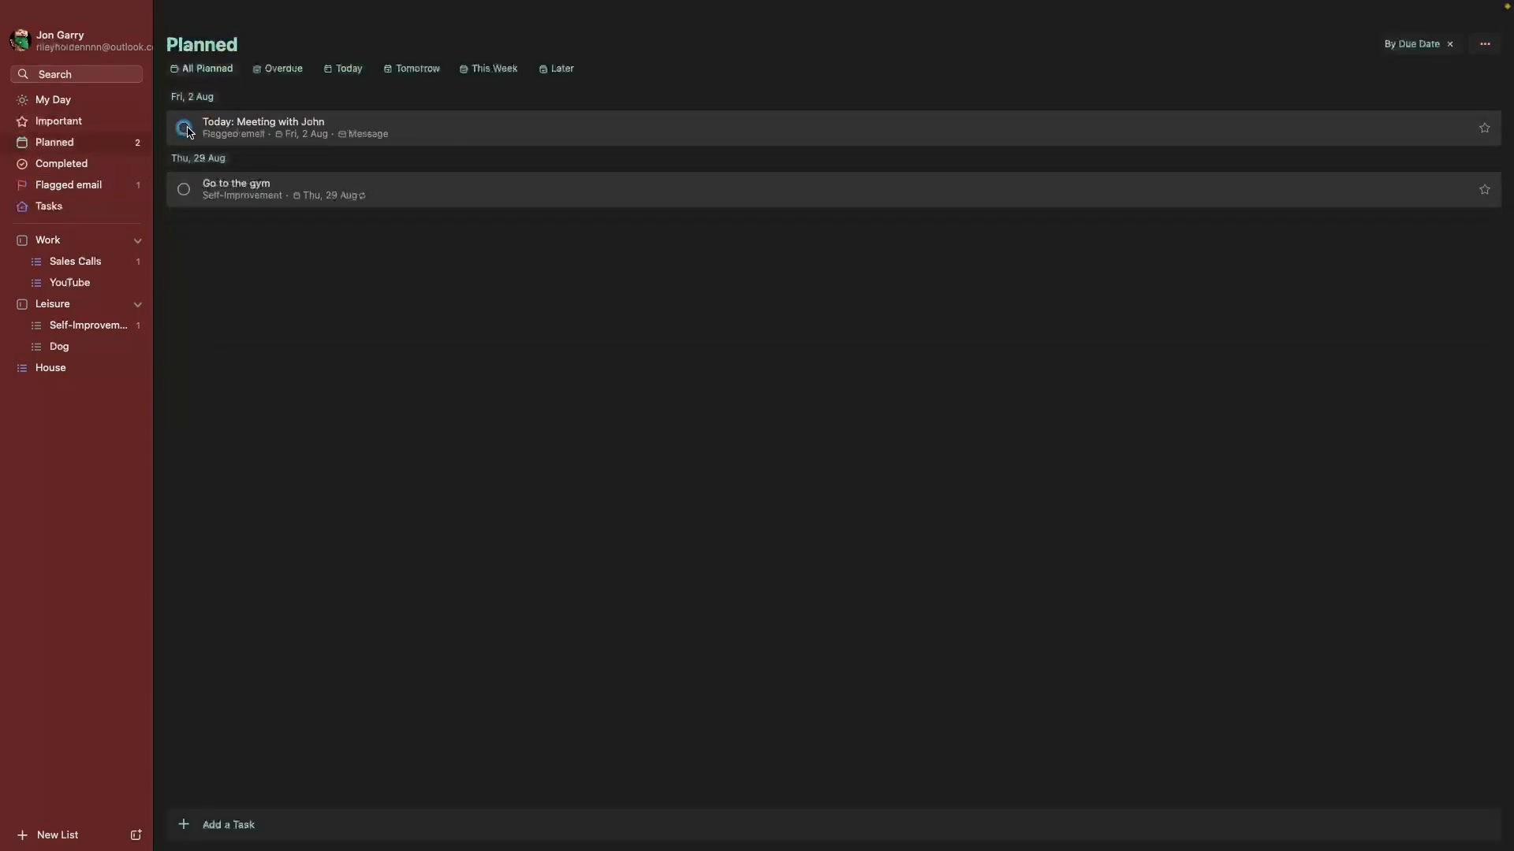
# Delete the repeating Go to the gym task from Planned and return to My Day.
pyautogui.click(1426, 193)
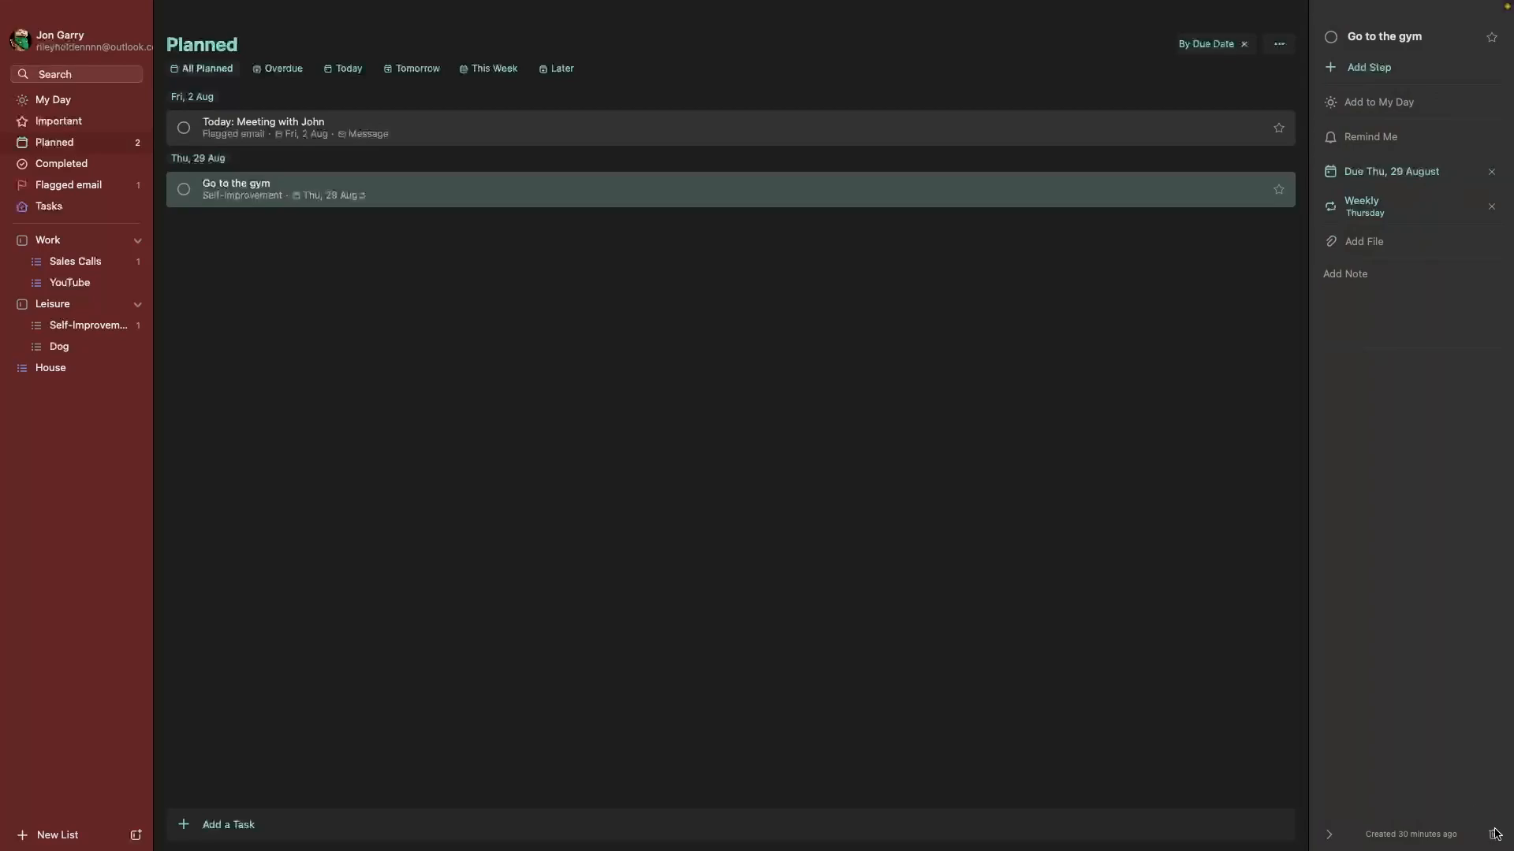
pyautogui.click(1492, 834)
pyautogui.click(774, 488)
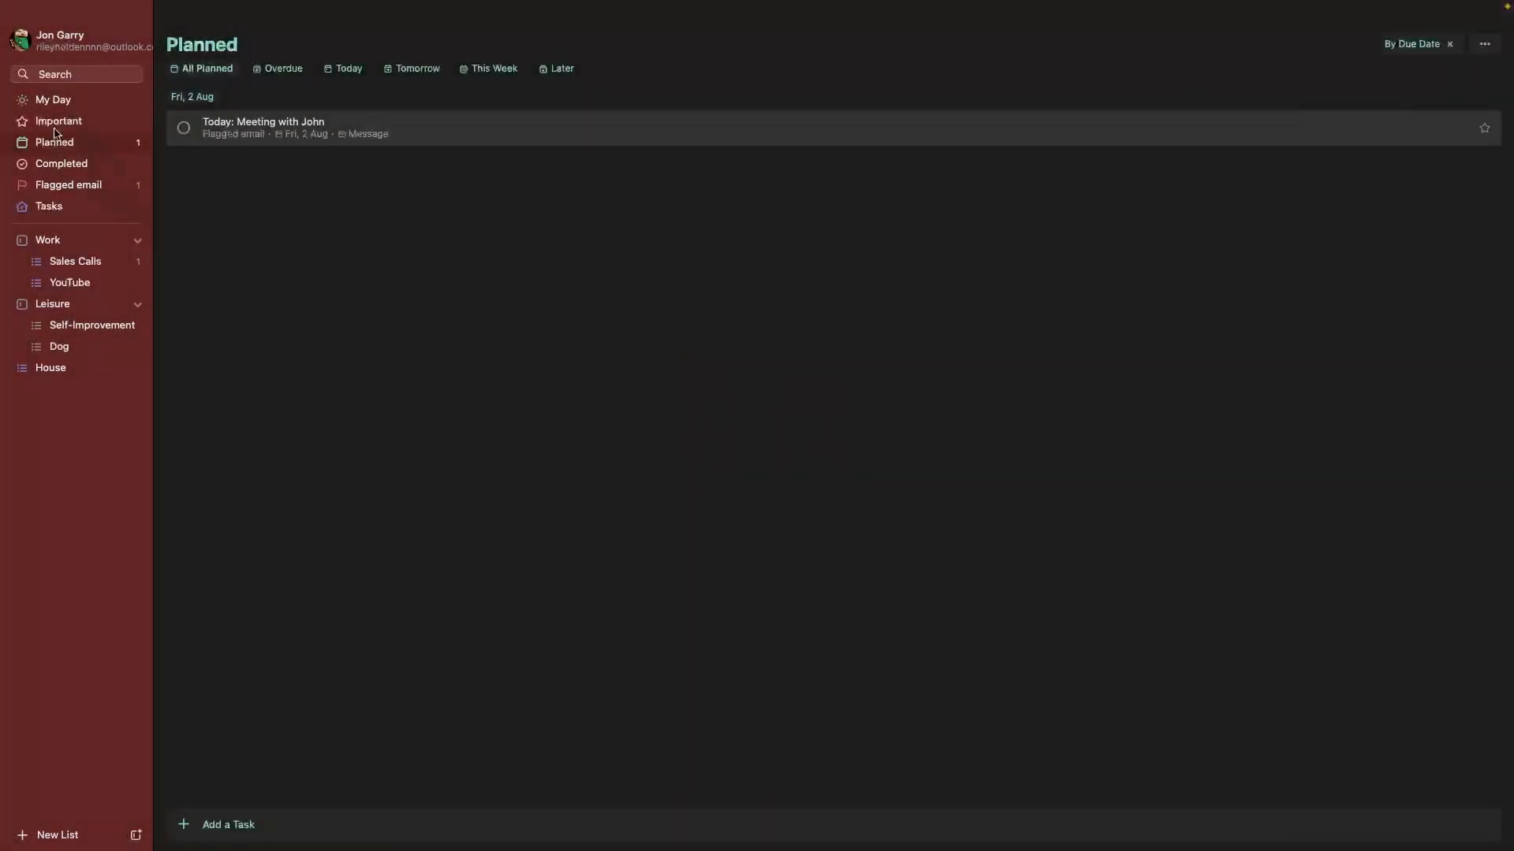
pyautogui.click(52, 100)
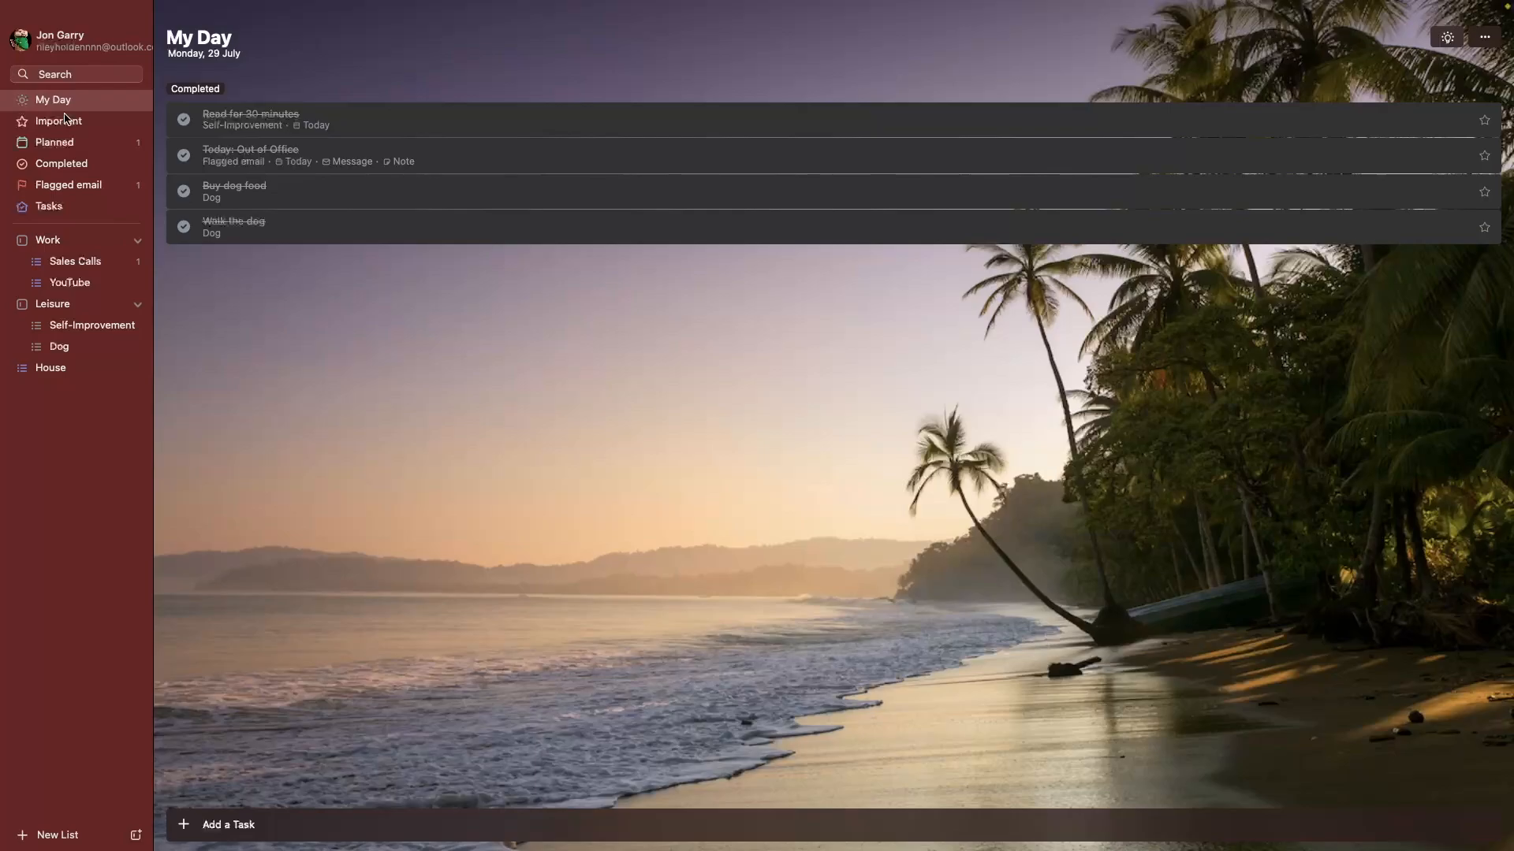